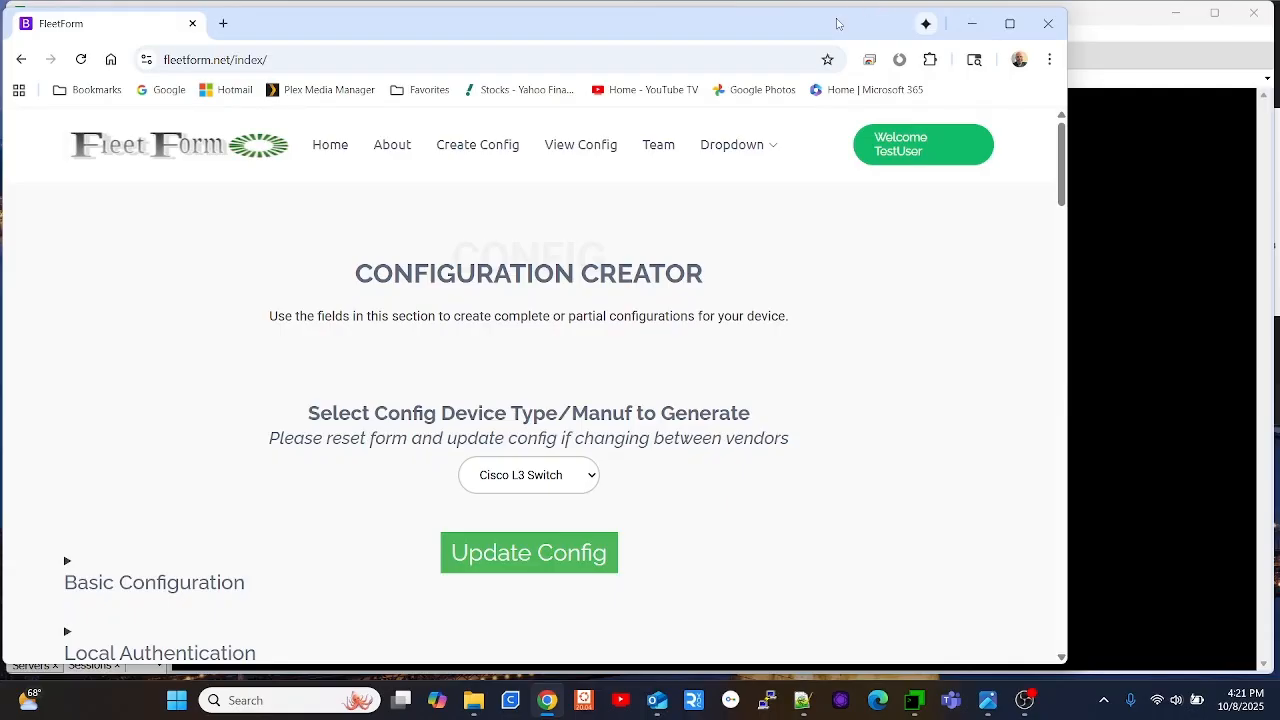
# - Consult the multicast network diagram, set the hostname to Switch1 in the basic configuration and update the config
pyautogui.click(997, 704)
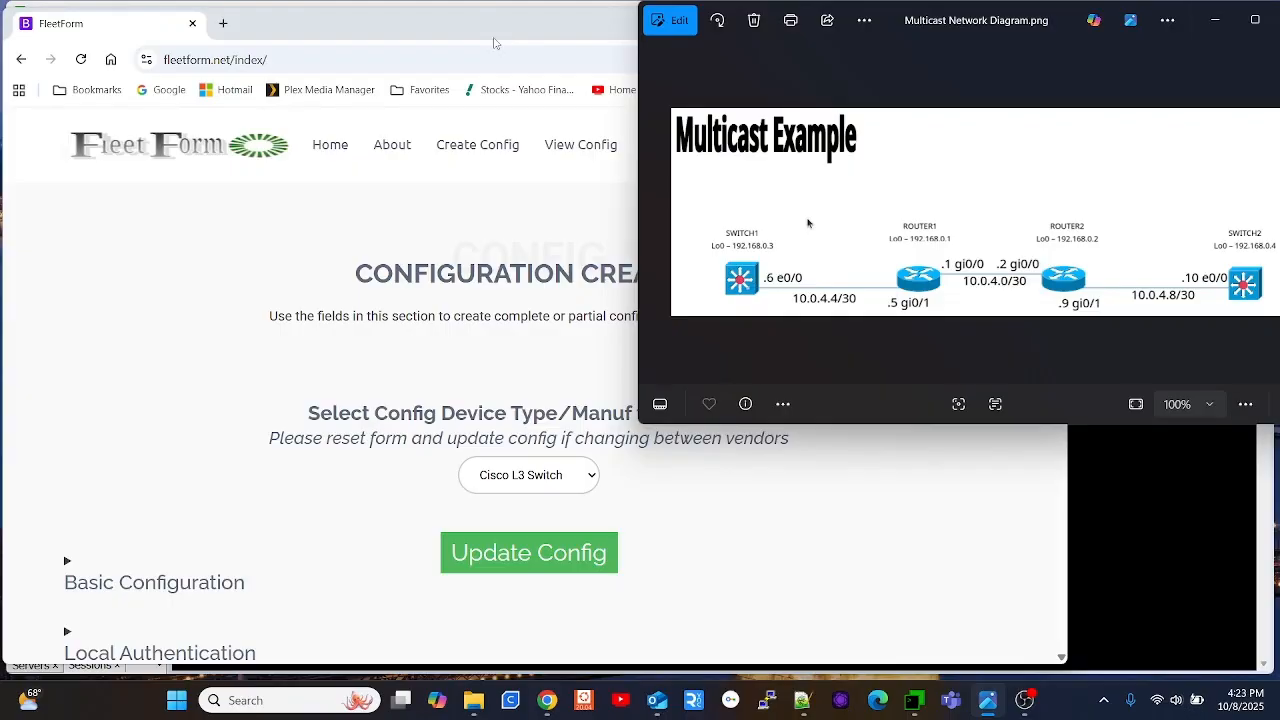
pyautogui.scroll(-1, 217, 535)
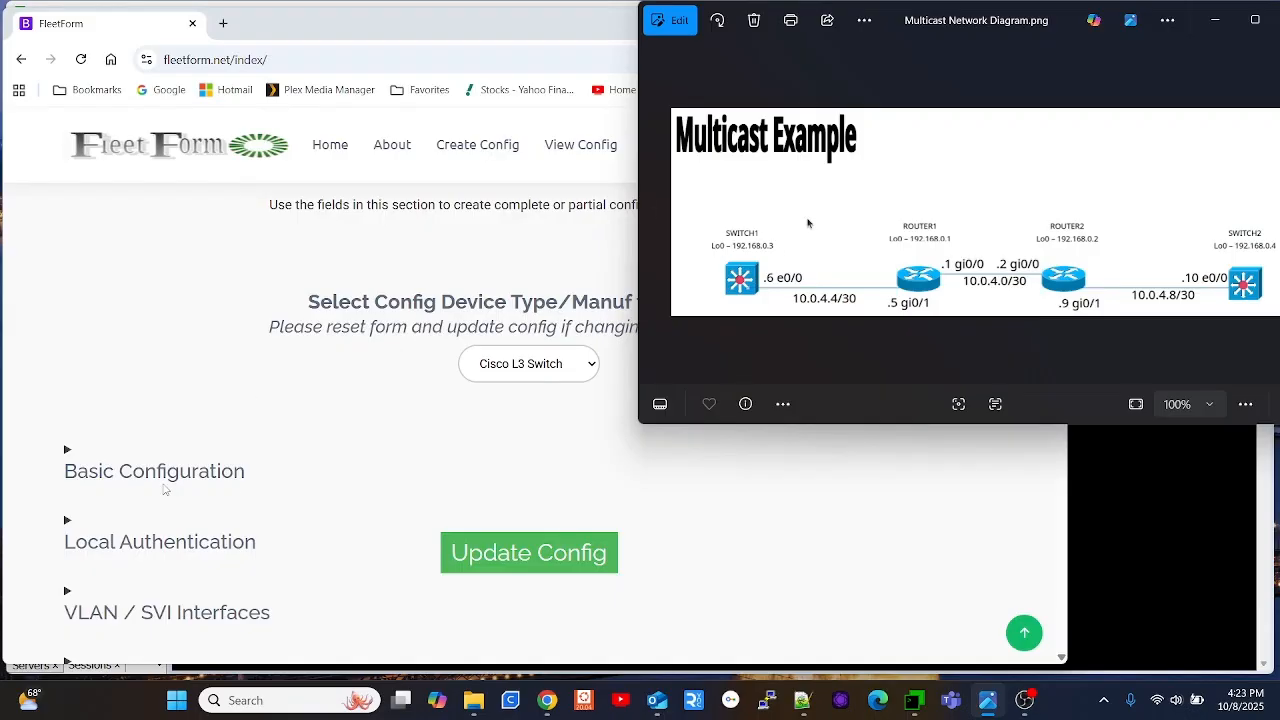
pyautogui.click(165, 488)
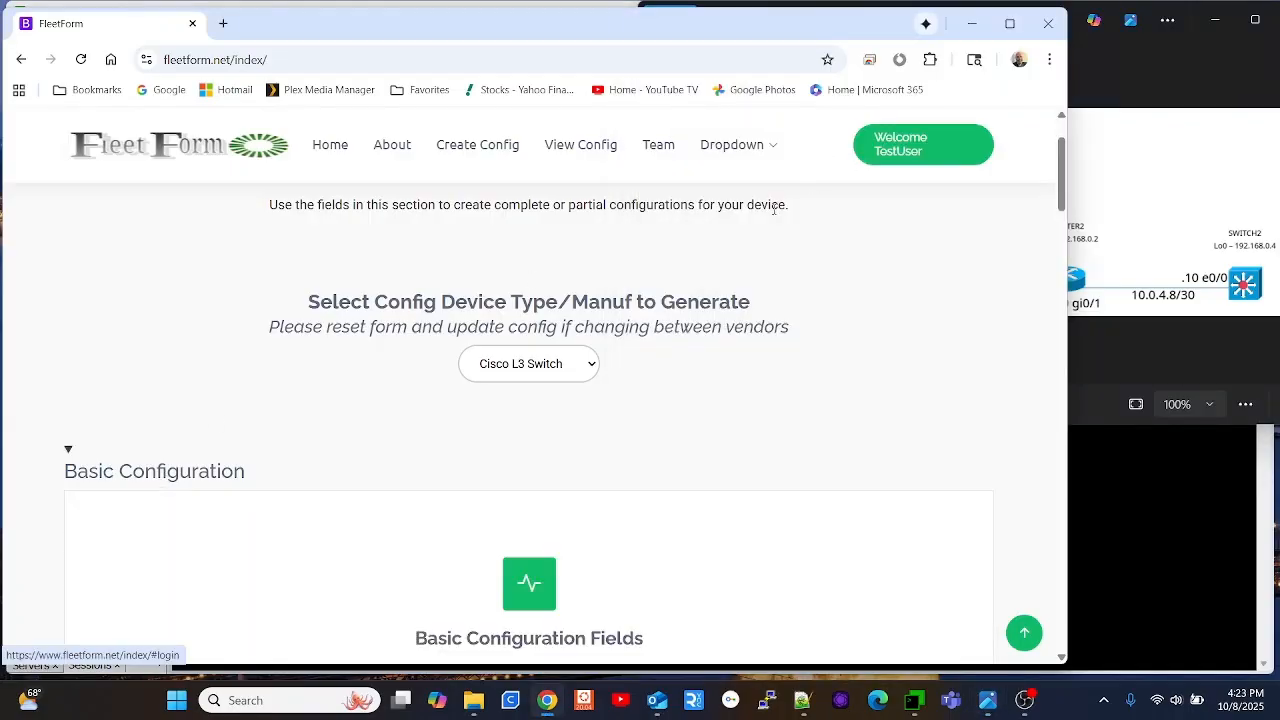
pyautogui.scroll(-3, 451, 400)
pyautogui.click(427, 432)
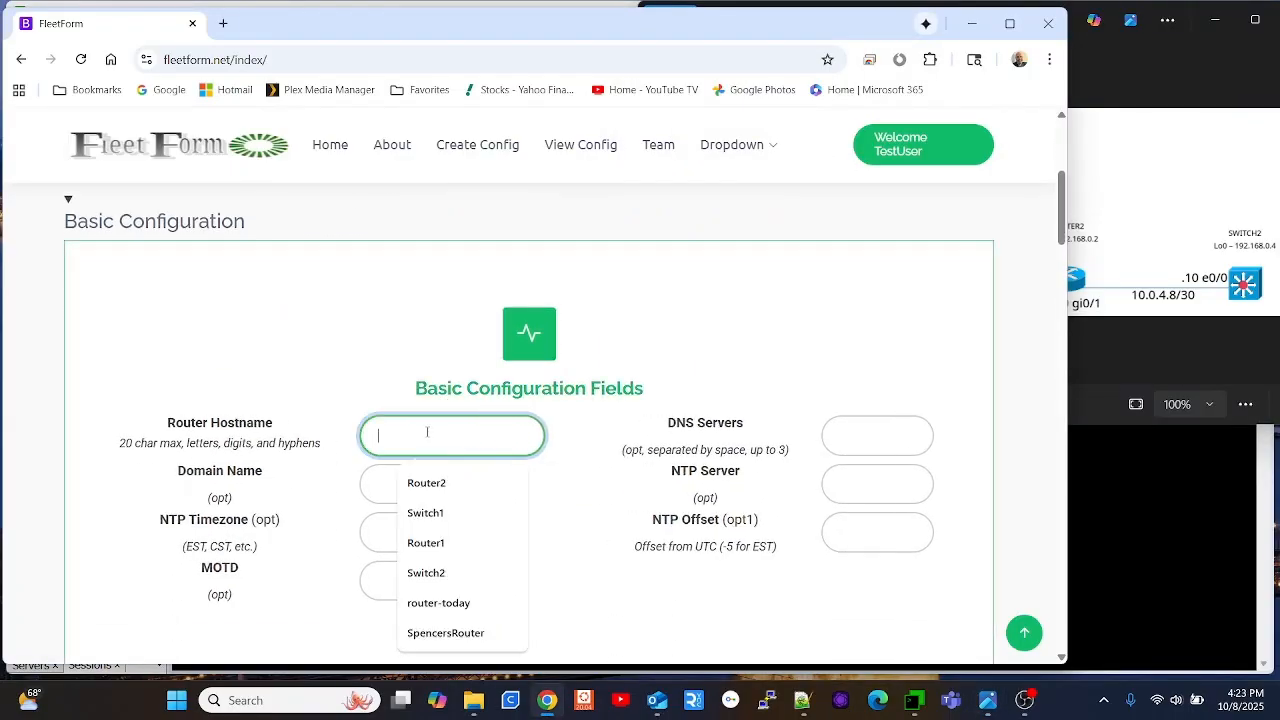
pyautogui.write('Switch1')
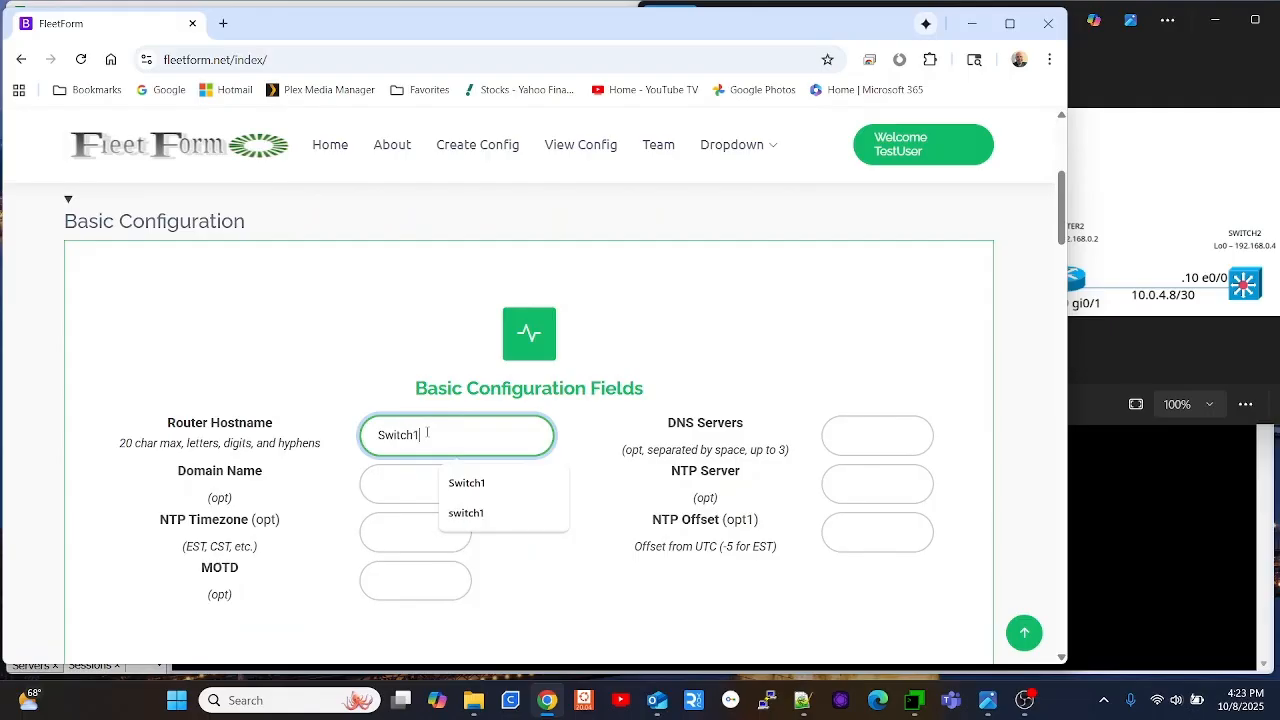
pyautogui.press('Tab')
pyautogui.scroll(-3, 445, 455)
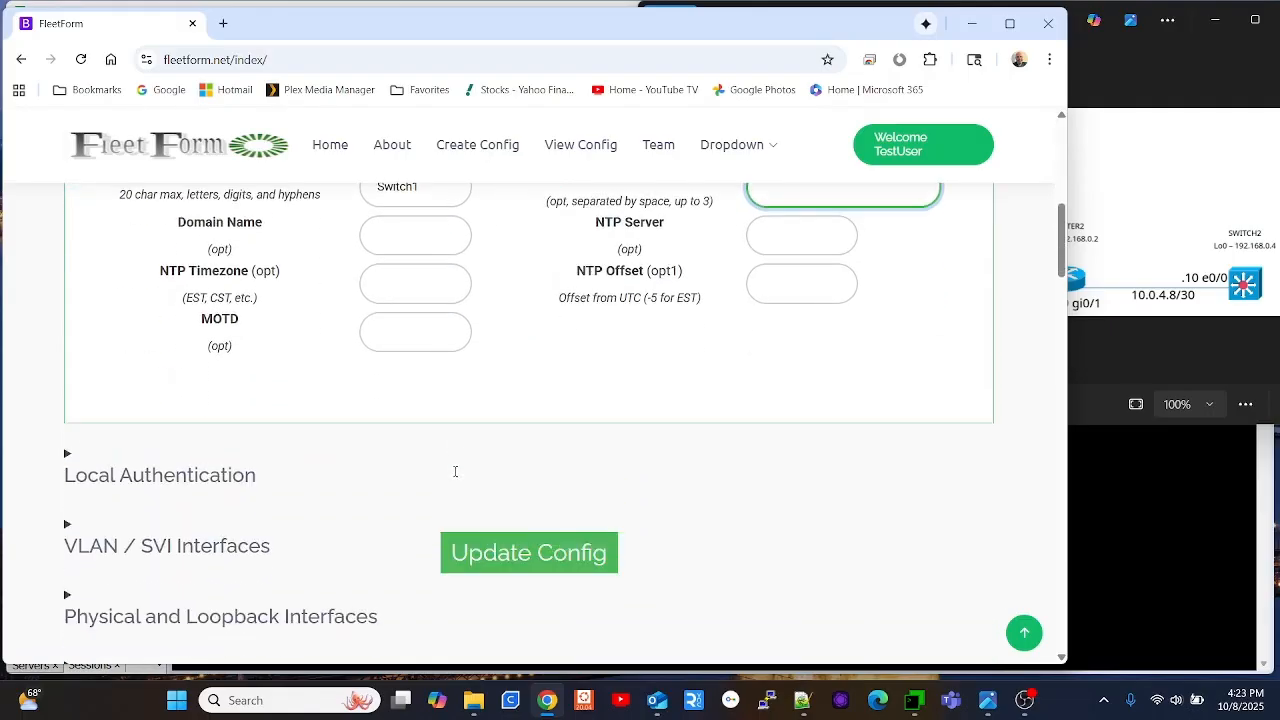
pyautogui.click(517, 553)
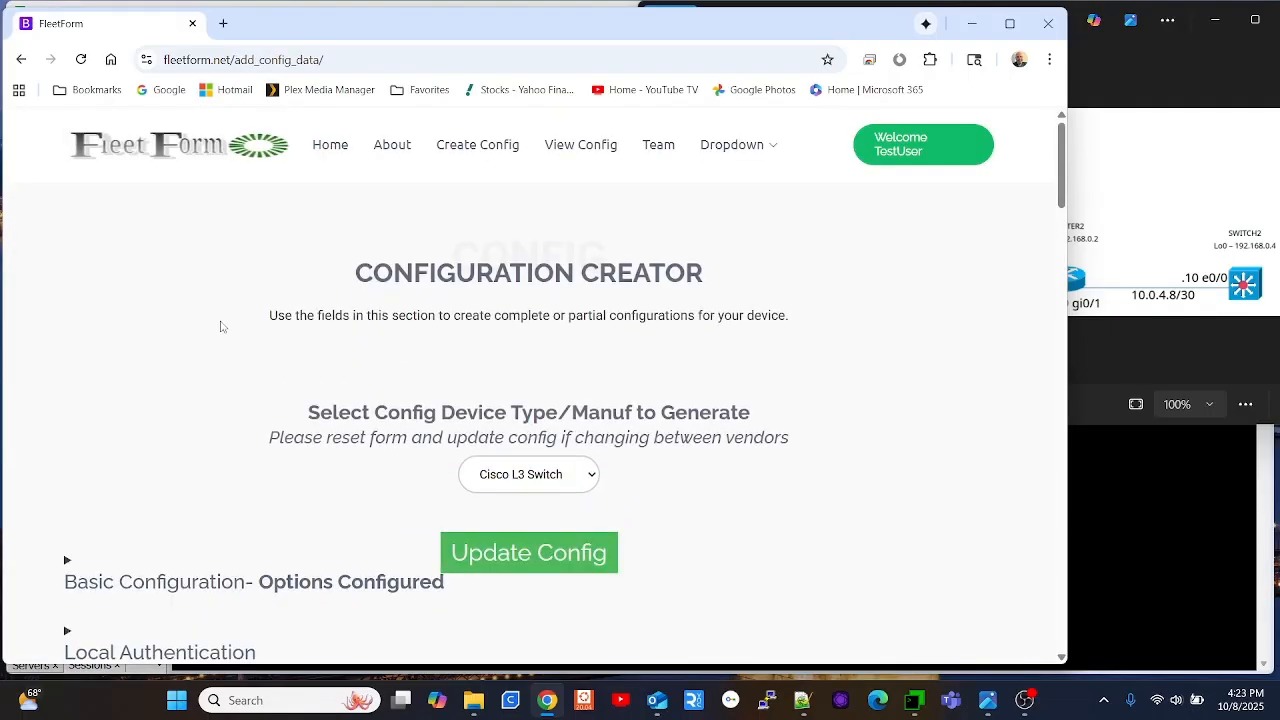
pyautogui.scroll(-3, 220, 328)
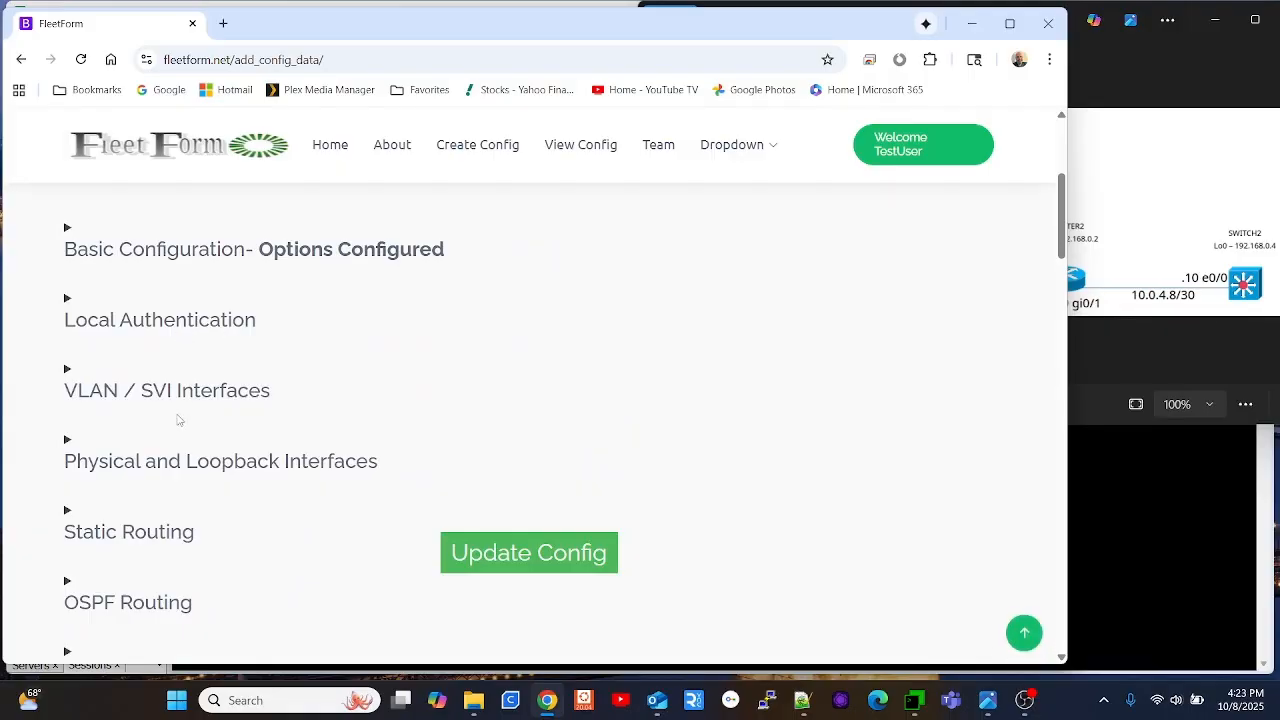
pyautogui.scroll(3, 230, 392)
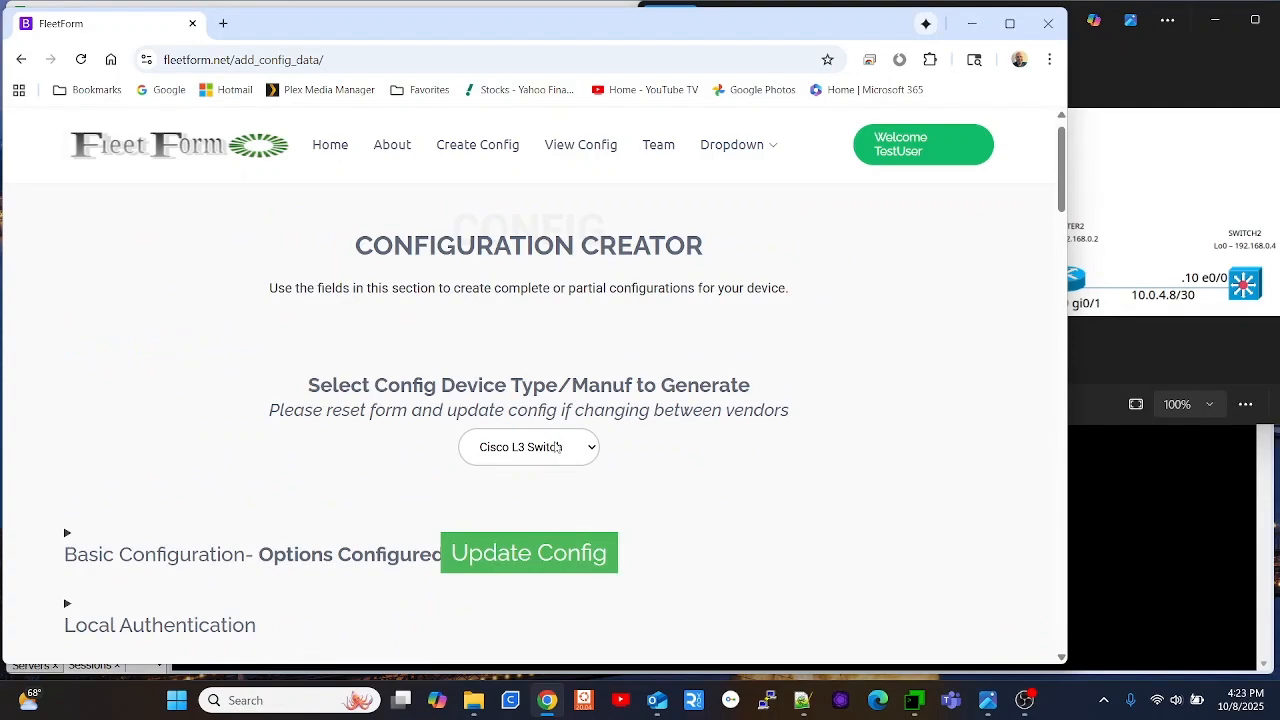
pyautogui.scroll(-3, 555, 440)
pyautogui.scroll(-1, 229, 434)
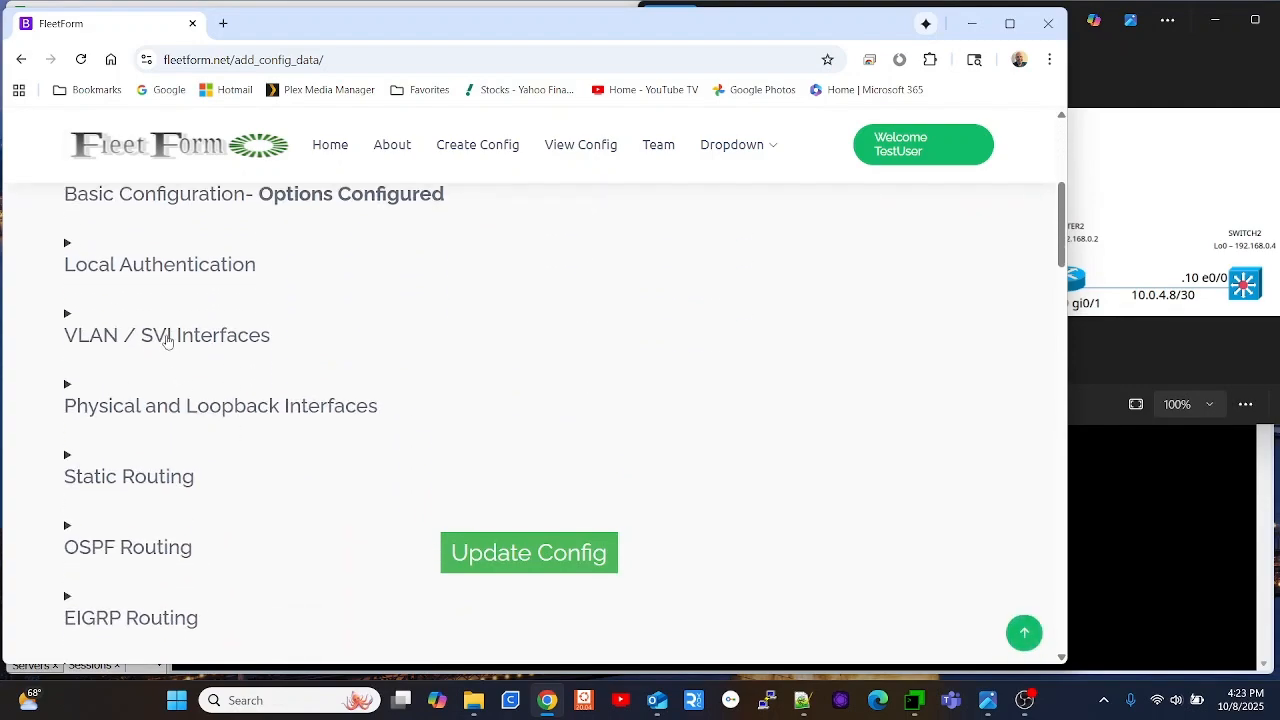
pyautogui.click(164, 336)
pyautogui.scroll(-1, 170, 349)
pyautogui.scroll(-1, 170, 349)
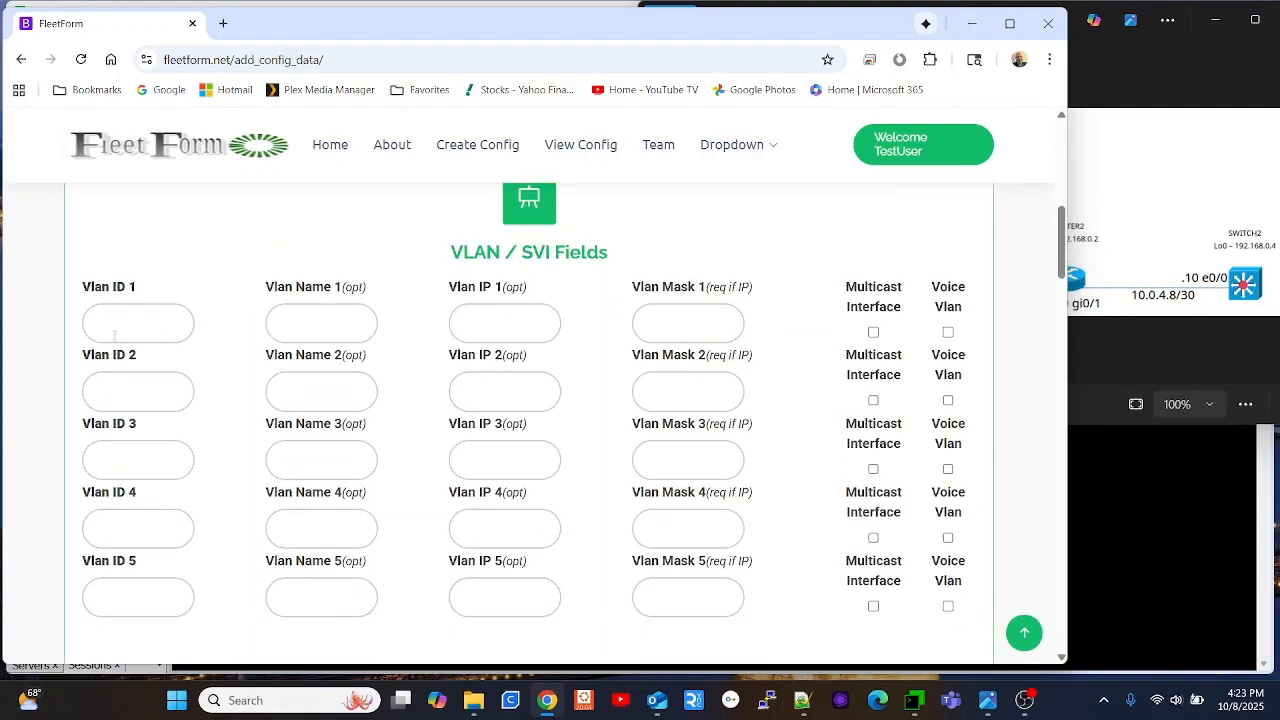
pyautogui.scroll(2, 162, 313)
pyautogui.click(183, 312)
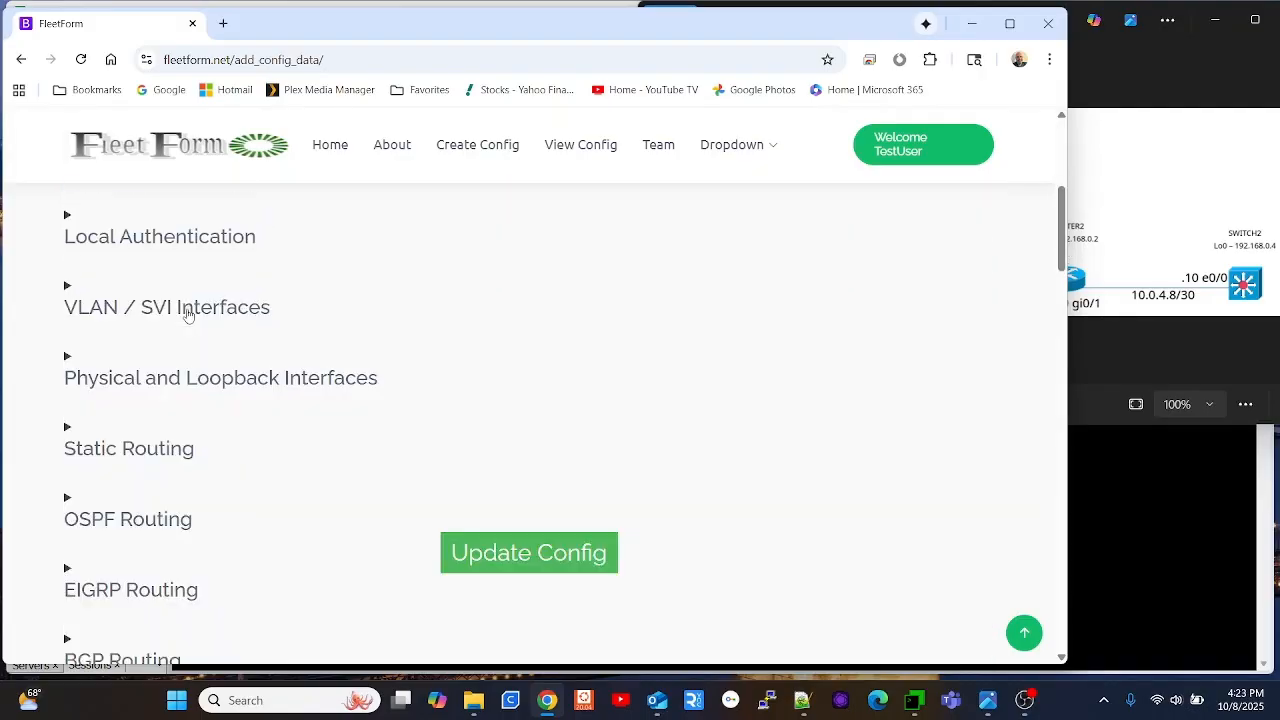
# - In the physical and loopback interface settings, define Interface 1 as e0/0 with the description "=> To Router1 <="
pyautogui.click(187, 387)
pyautogui.scroll(-3, 386, 337)
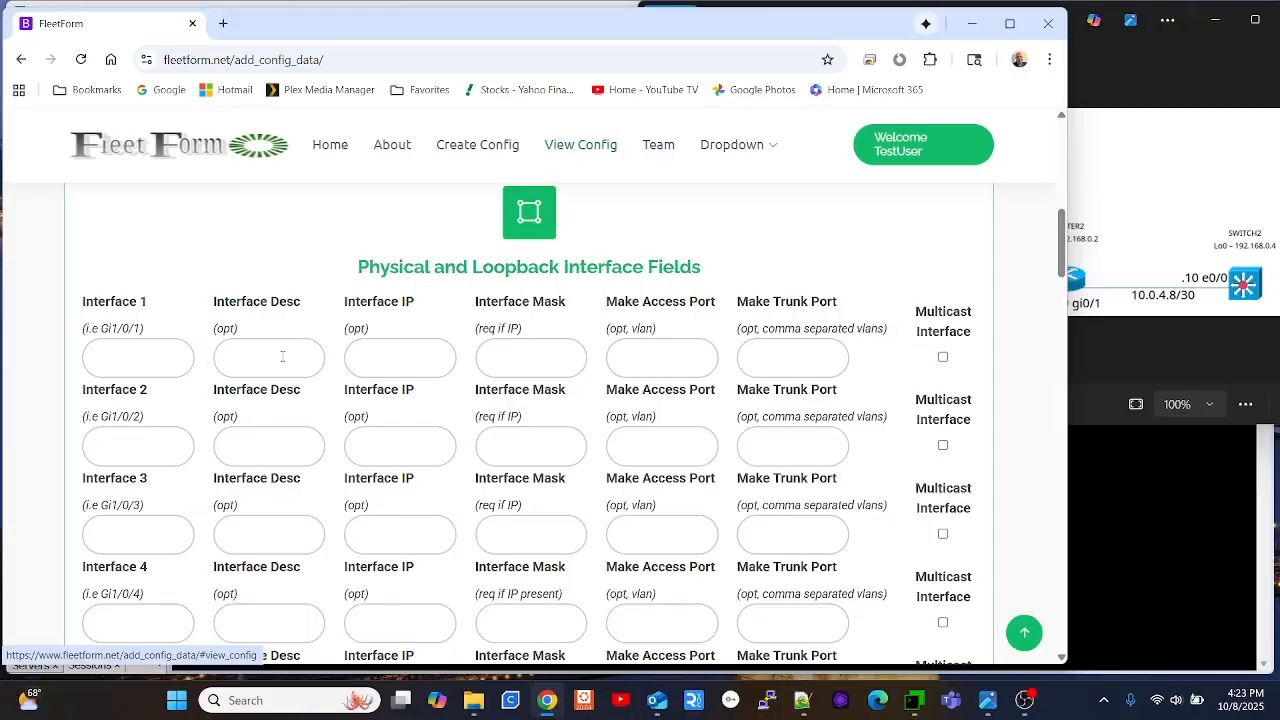
pyautogui.click(1169, 121)
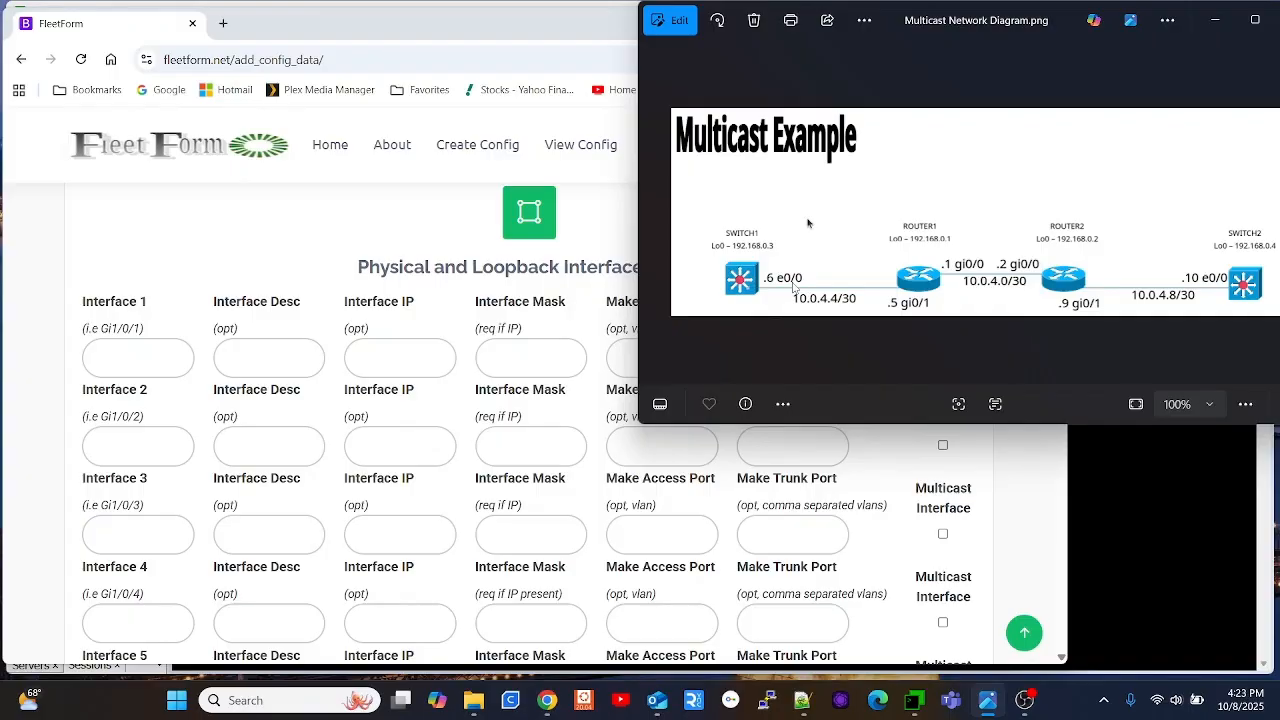
pyautogui.click(121, 358)
pyautogui.write('e0/0')
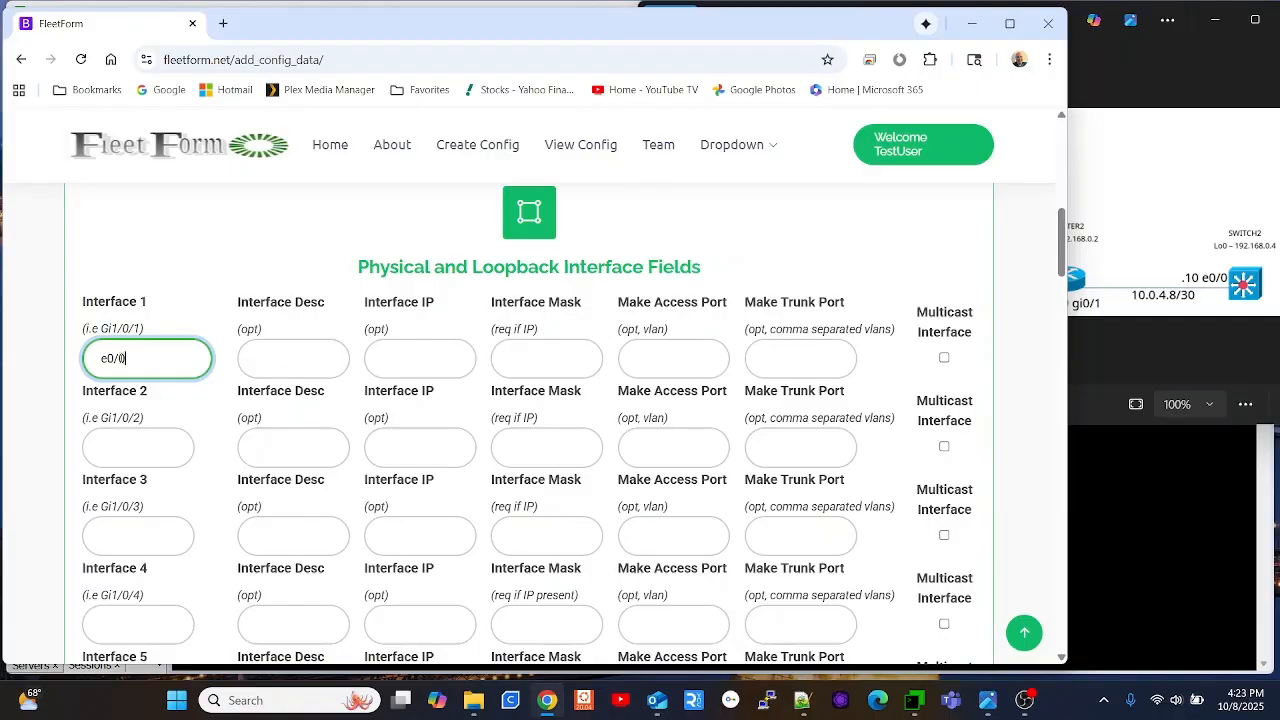
pyautogui.press('Tab')
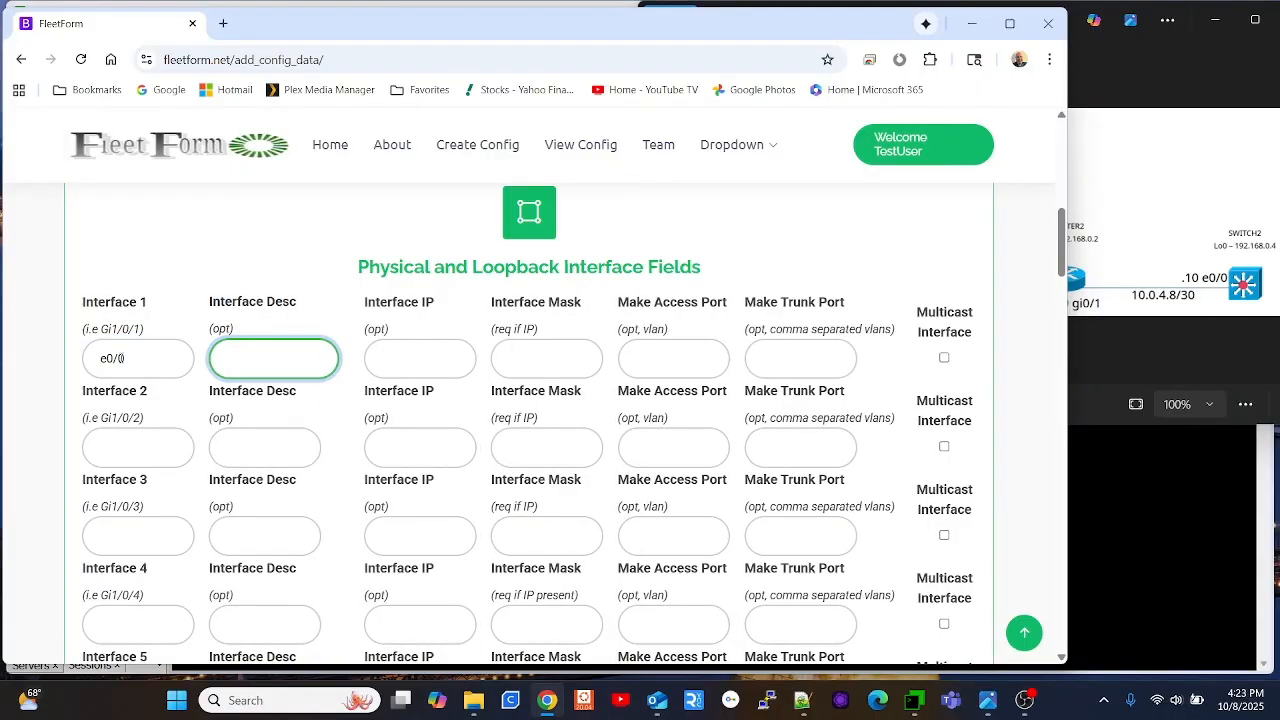
pyautogui.write('=>')
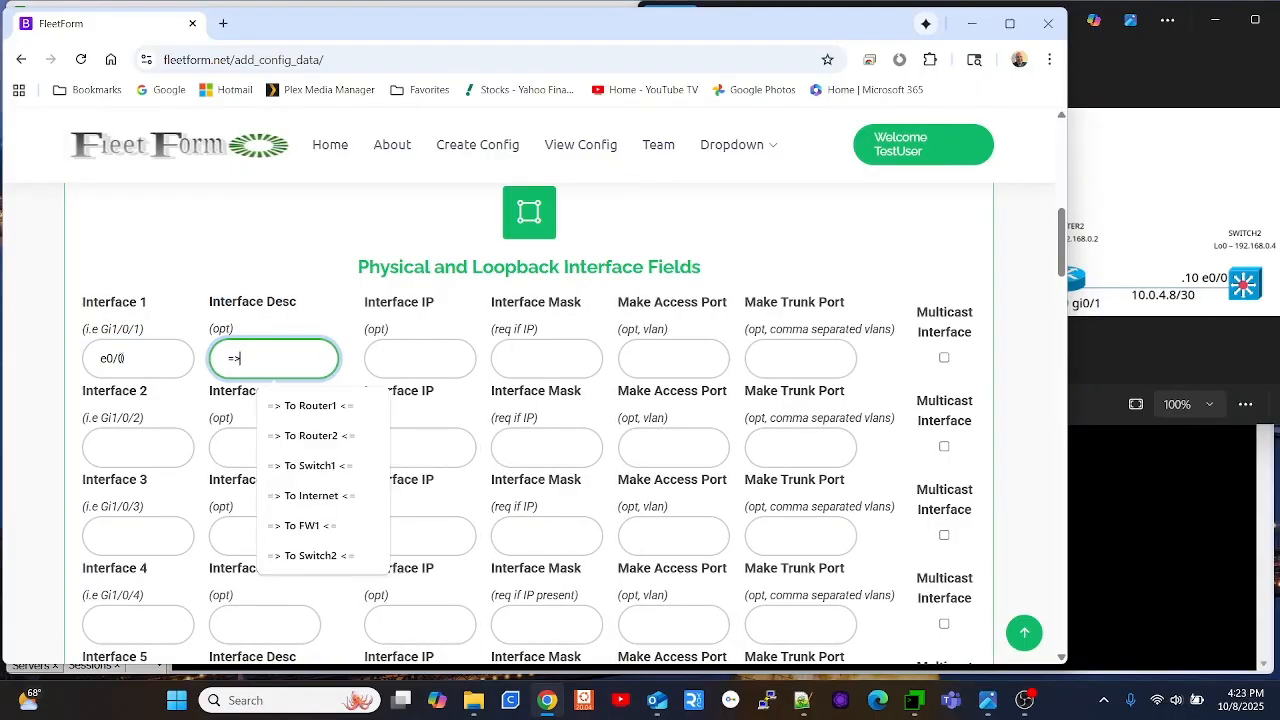
pyautogui.click(310, 410)
# - Give Interface 1 the IP 10.0.4.6 with mask 255.255.255.252 from the diagram and make it a multicast interface
pyautogui.click(420, 358)
pyautogui.click(1120, 160)
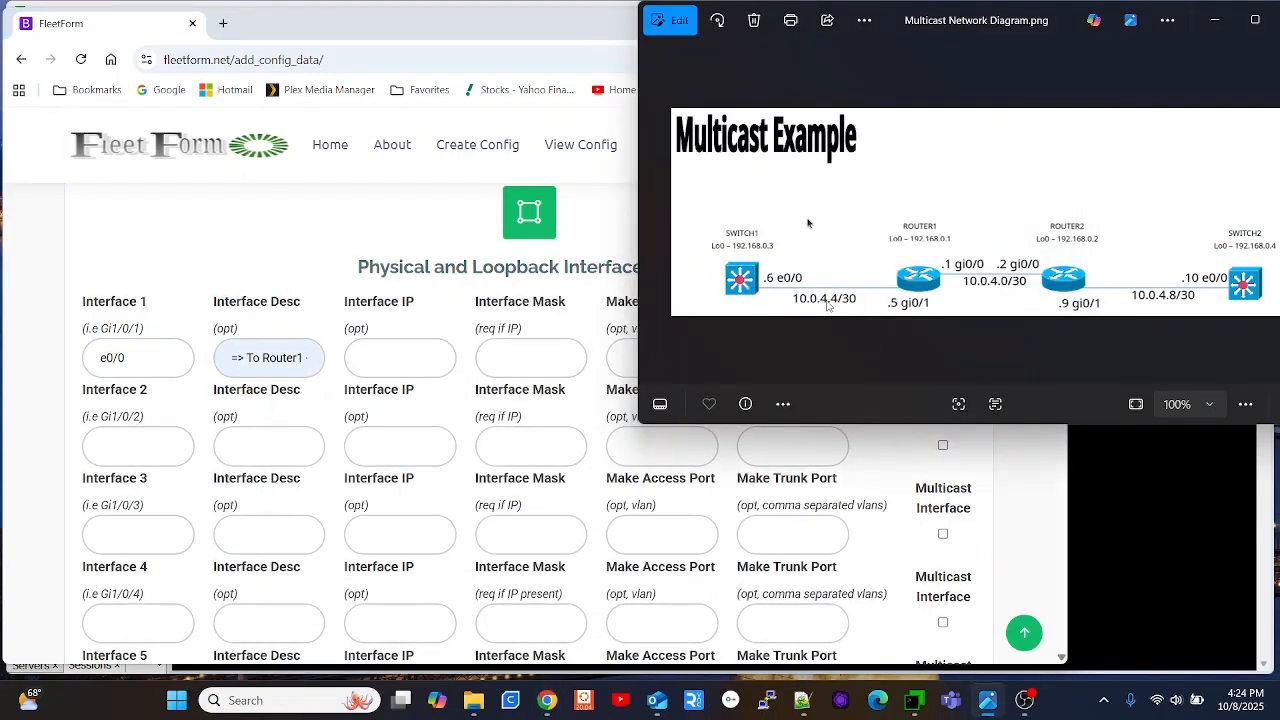
pyautogui.click(414, 350)
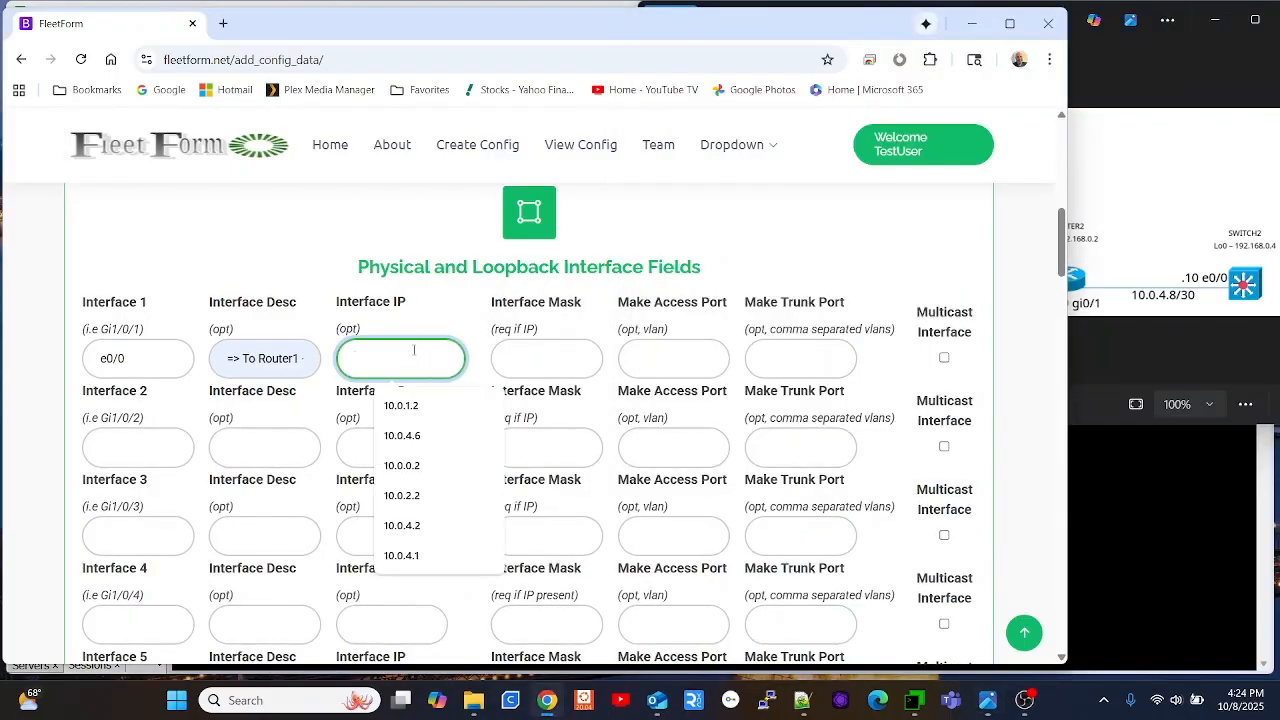
pyautogui.write('10.0.4.6')
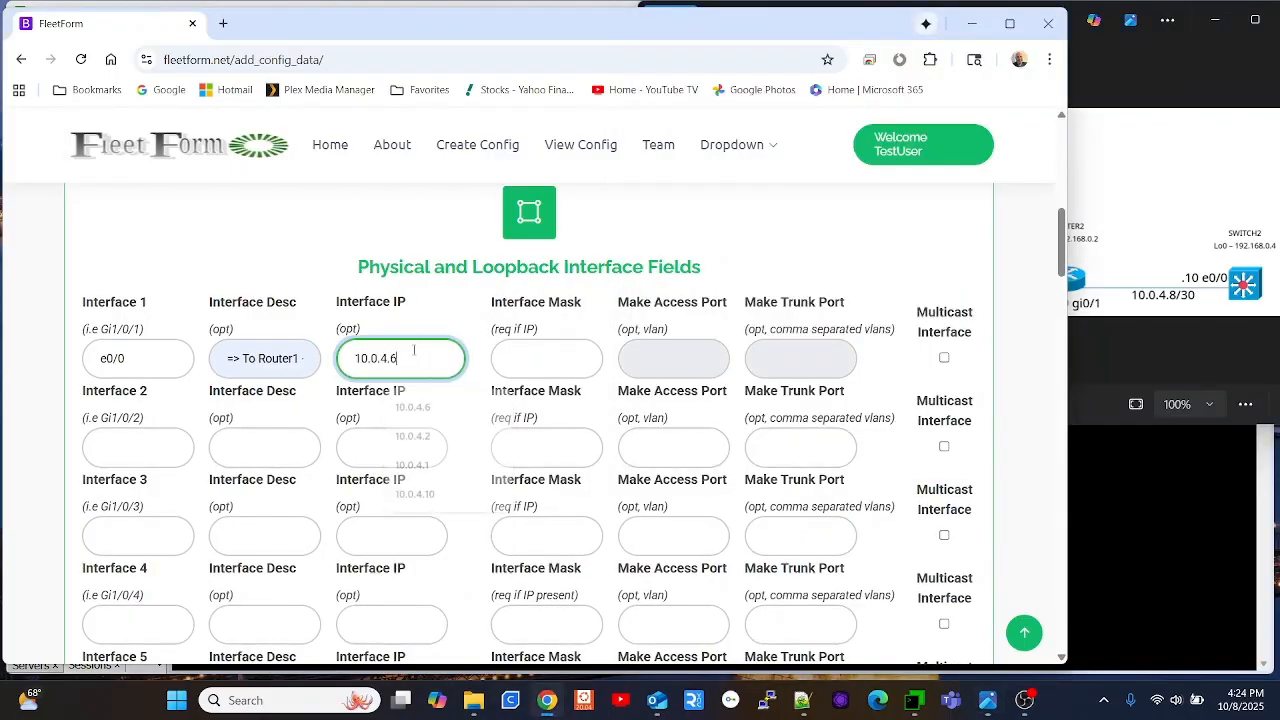
pyautogui.press('Tab')
pyautogui.write('255')
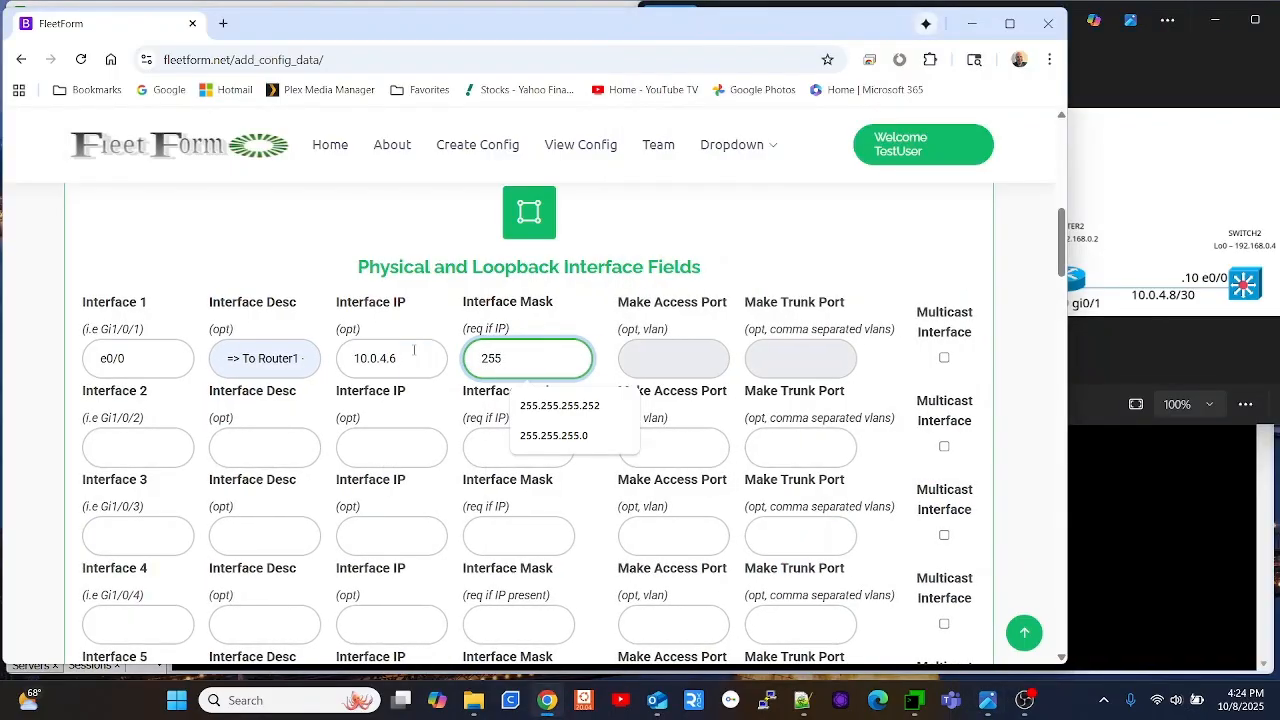
pyautogui.press('Down')
pyautogui.press('Return')
pyautogui.press('Tab')
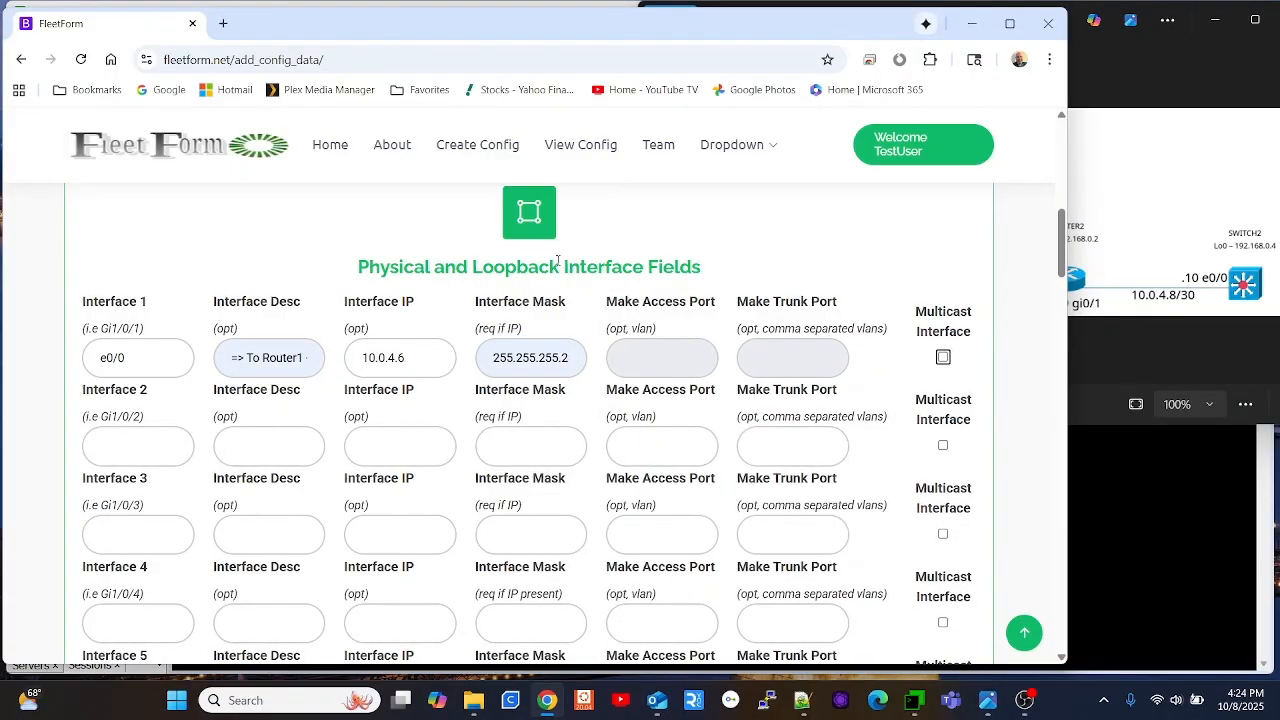
pyautogui.click(943, 358)
# - Set the Loopback 0 IP to Switch1's diagram address 192.168.0.3 and update the config
pyautogui.scroll(-3, 943, 358)
pyautogui.click(1168, 88)
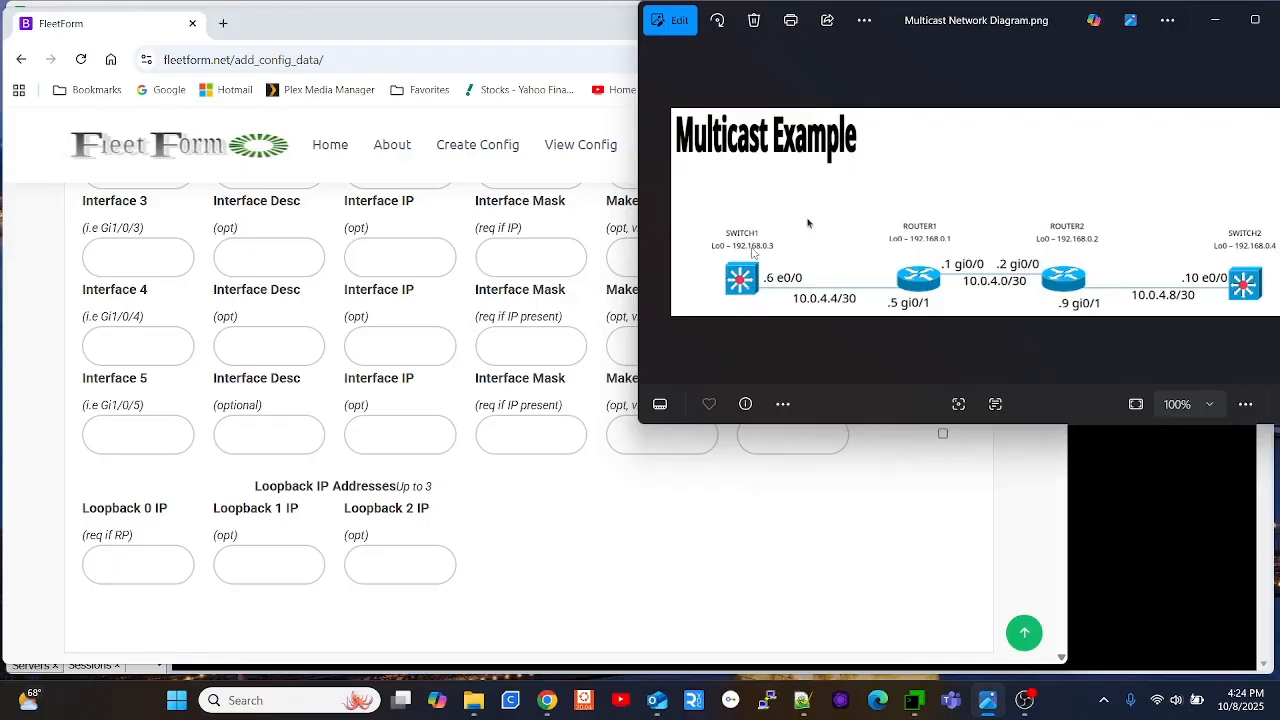
pyautogui.click(141, 560)
pyautogui.write('192.168.0.3')
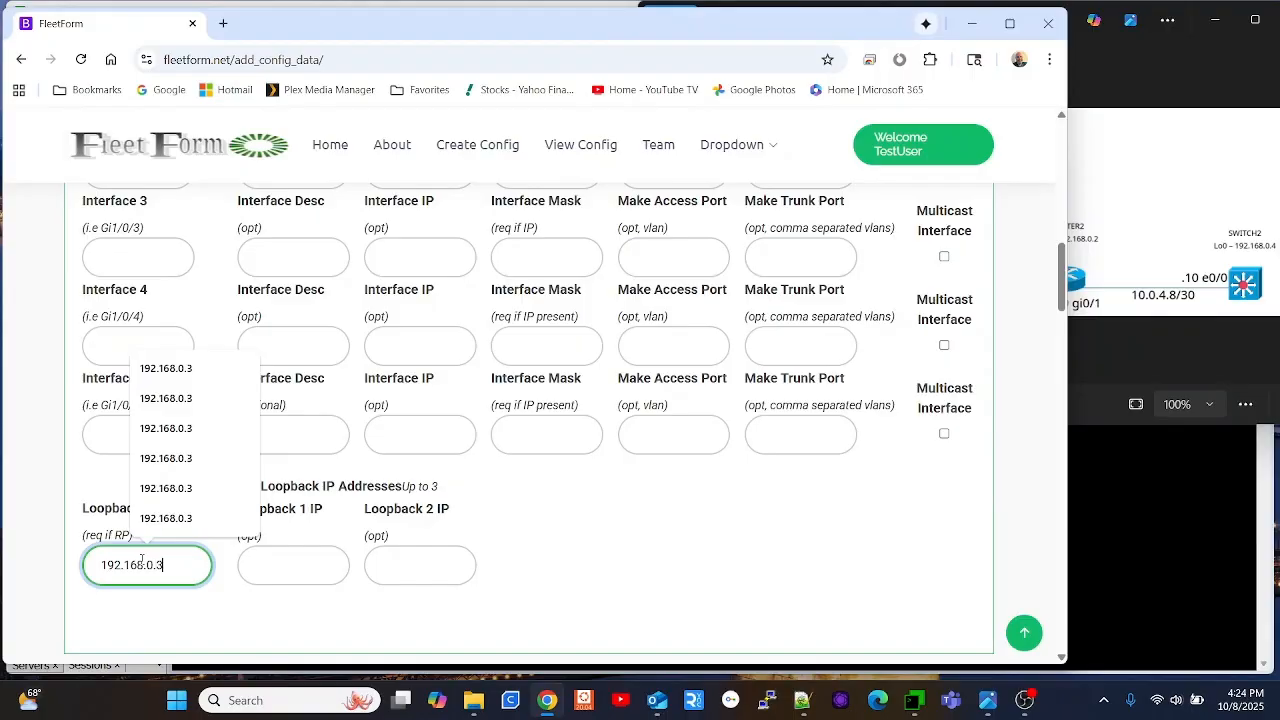
pyautogui.click(675, 550)
pyautogui.scroll(1, 571, 466)
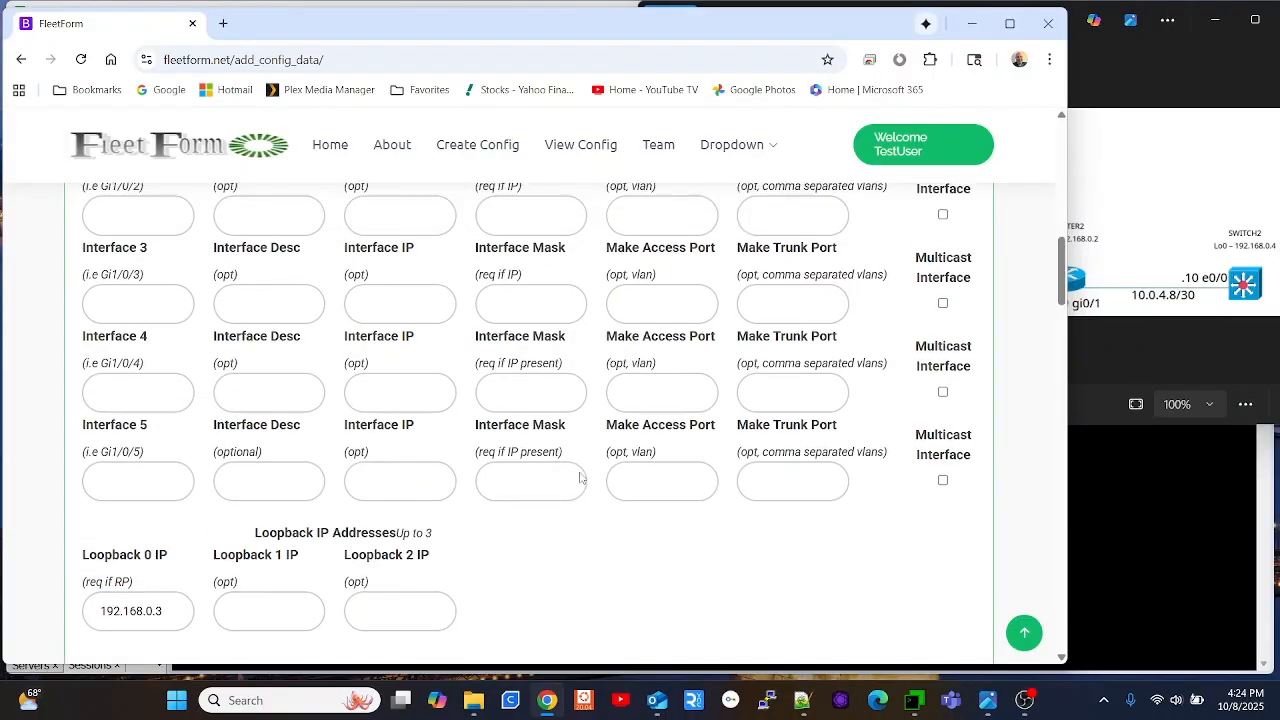
pyautogui.scroll(-4, 468, 448)
pyautogui.click(516, 552)
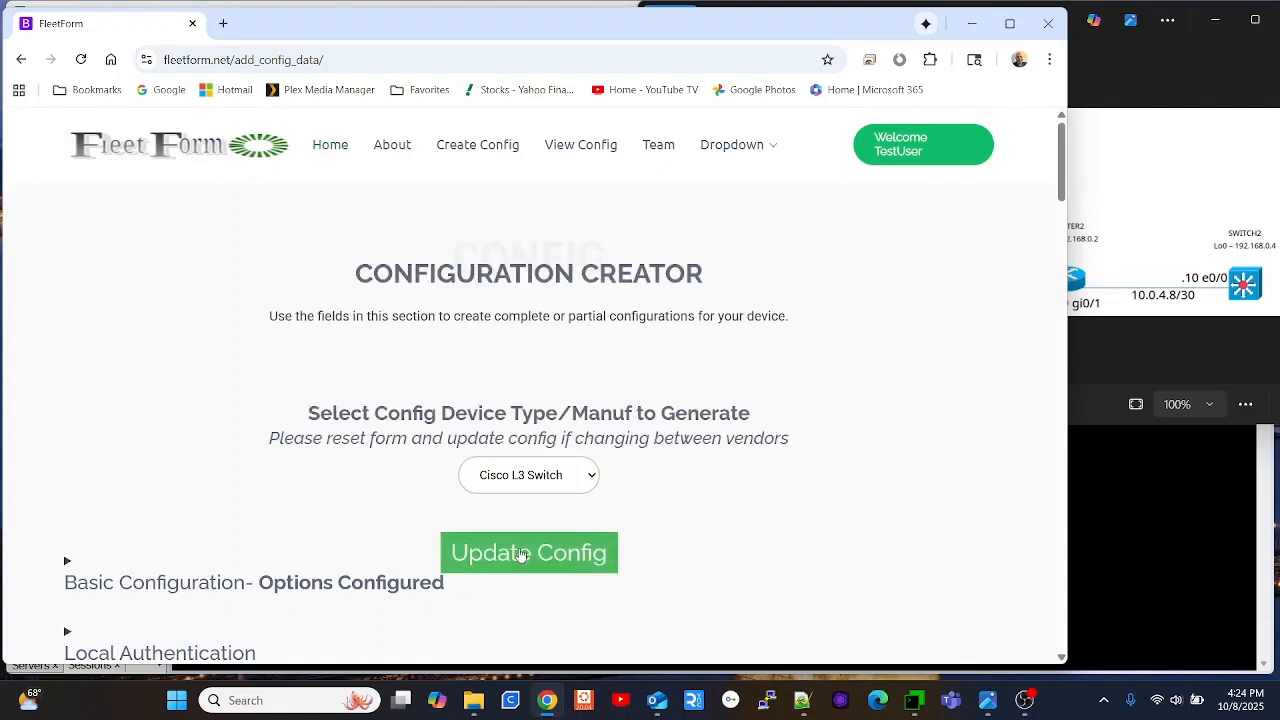
# - Set the OSPF process ID to 10 and choose 192.168.0.3 as the OSPF router ID
pyautogui.scroll(-6, 423, 331)
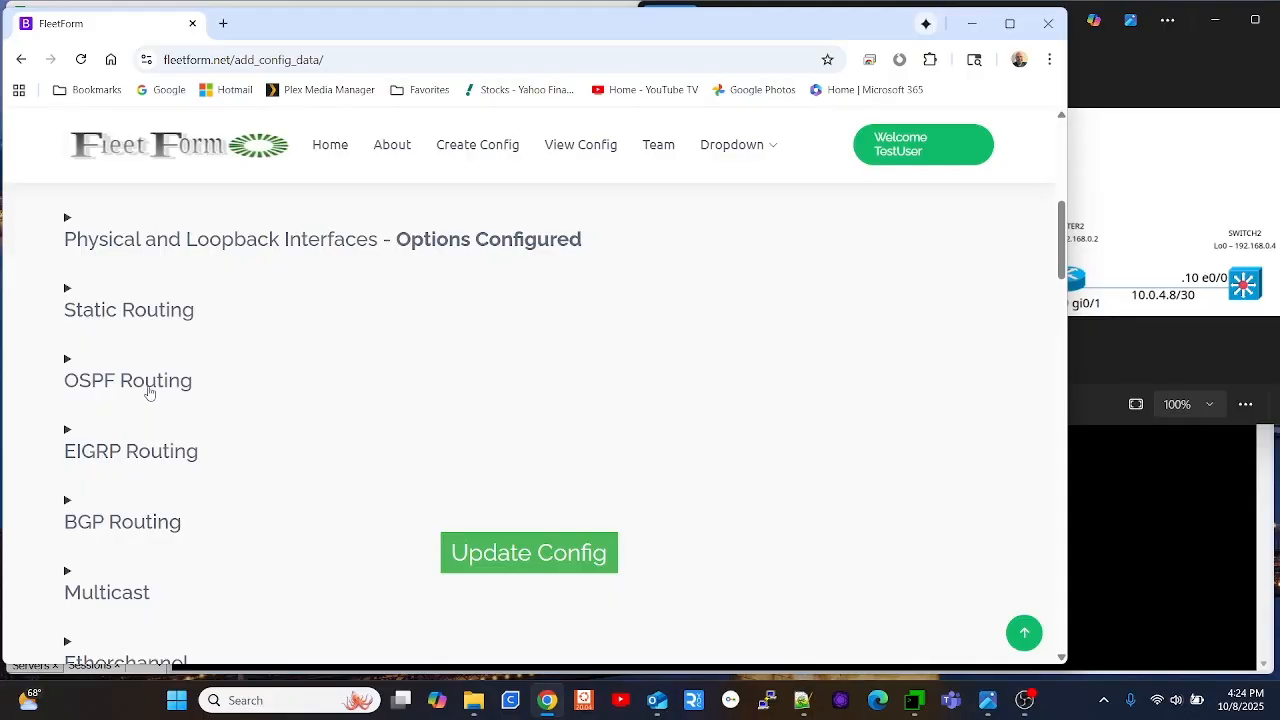
pyautogui.click(148, 390)
pyautogui.scroll(-2, 185, 378)
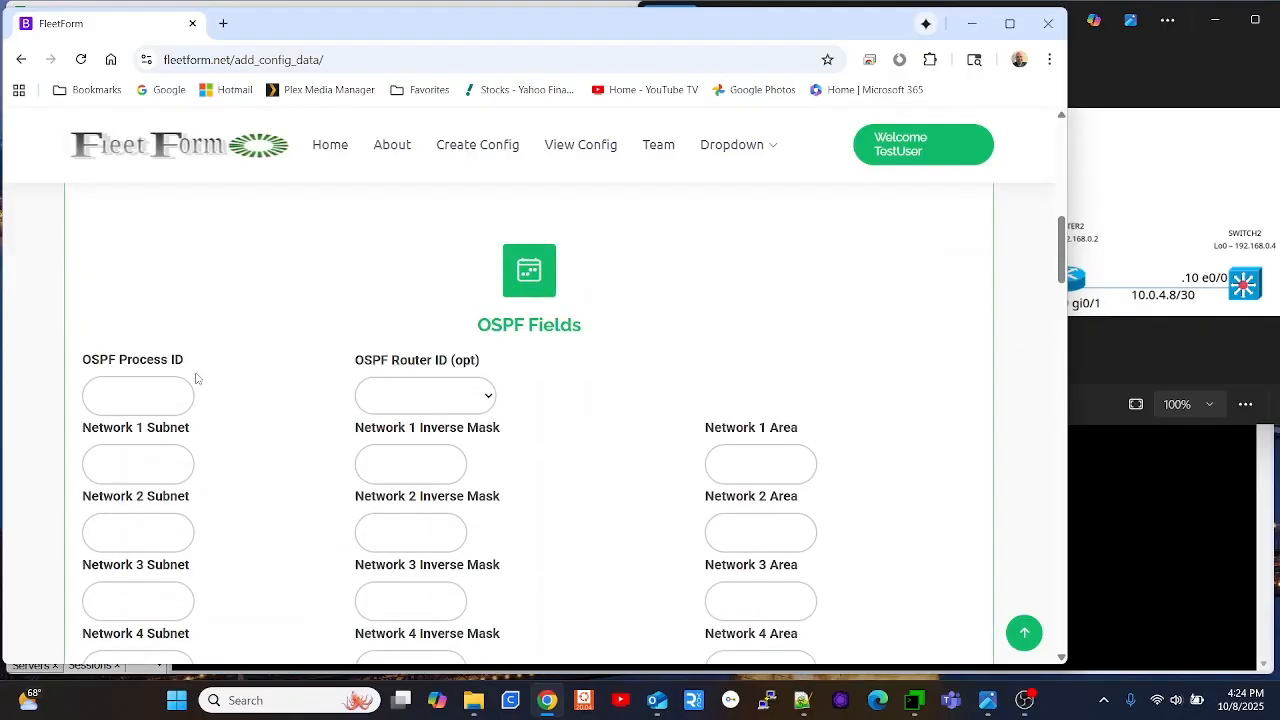
pyautogui.scroll(2, 194, 374)
pyautogui.scroll(-2, 149, 303)
pyautogui.click(145, 380)
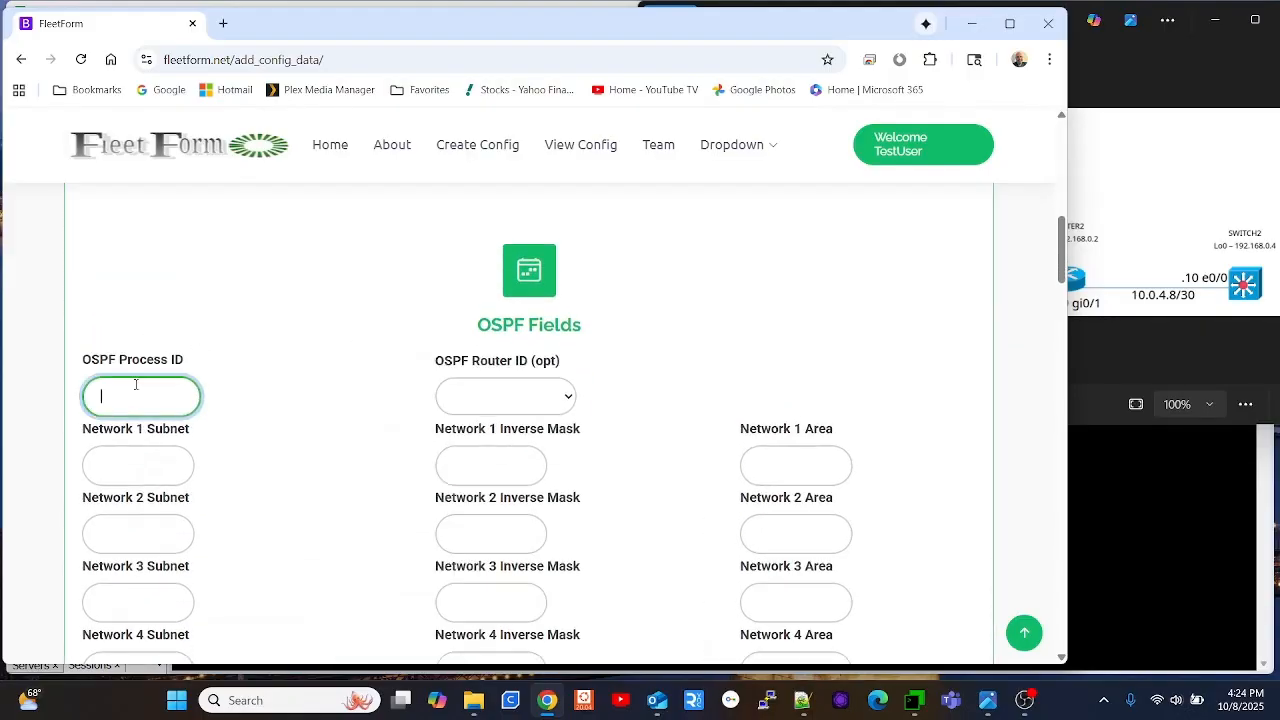
pyautogui.write('10')
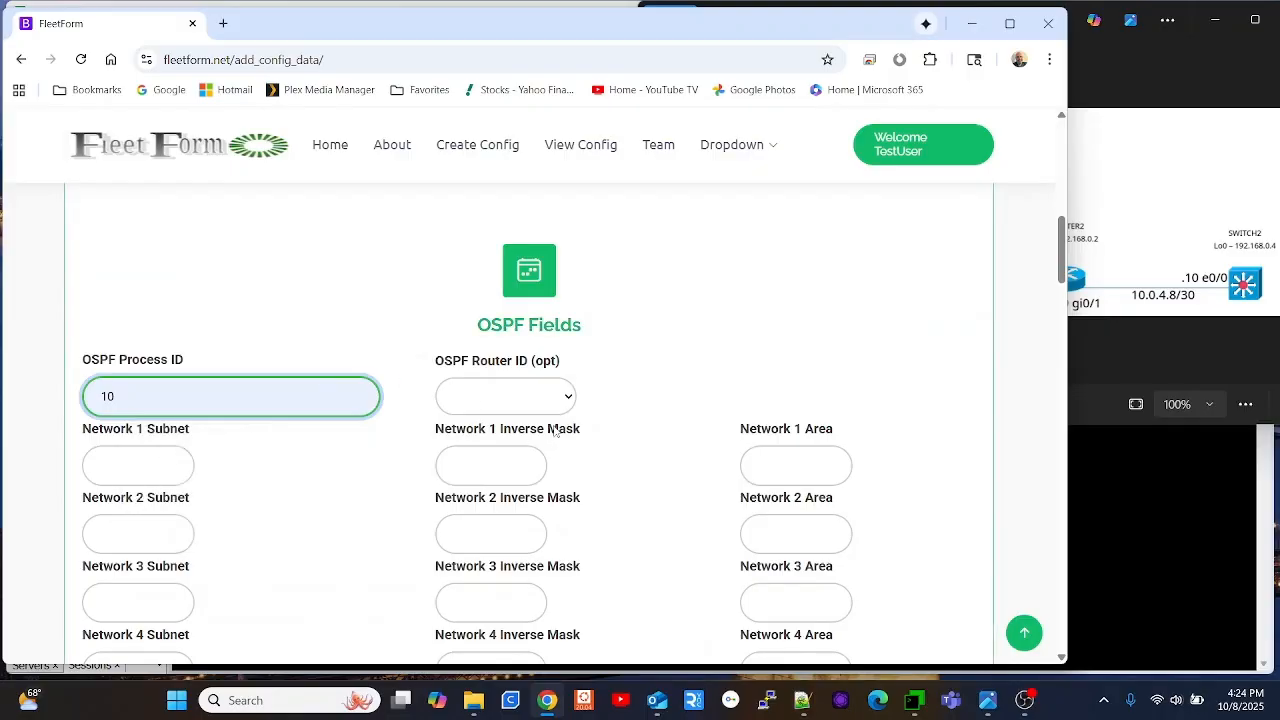
pyautogui.click(570, 396)
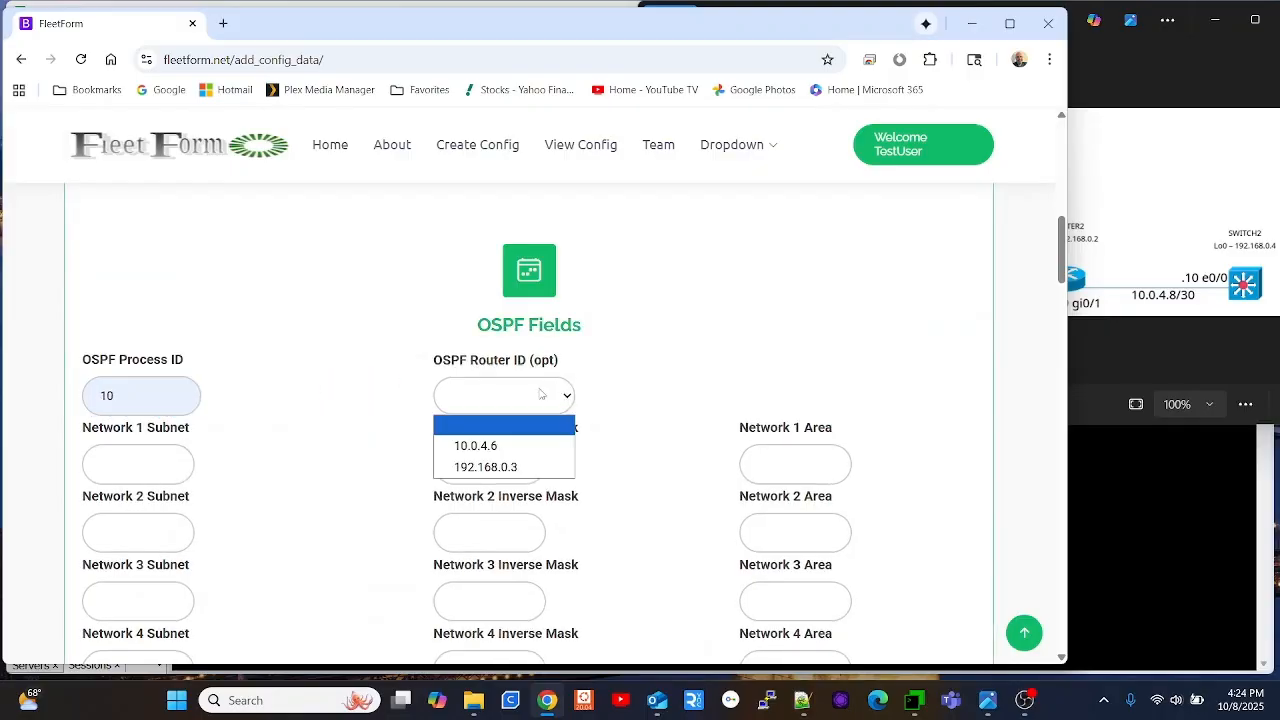
pyautogui.click(455, 468)
# - Add OSPF network 1 with subnet 192.168.0.3, inverse mask 0.0.0.0 and area 0
pyautogui.click(158, 458)
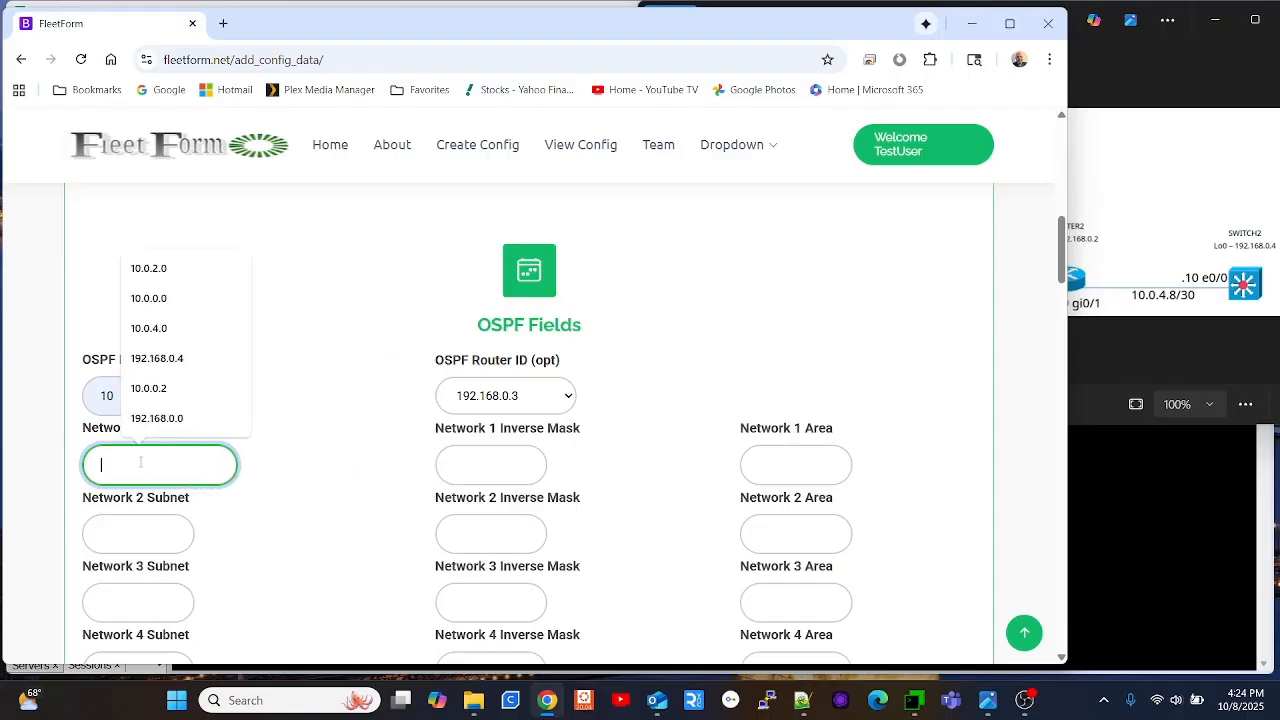
pyautogui.write('192')
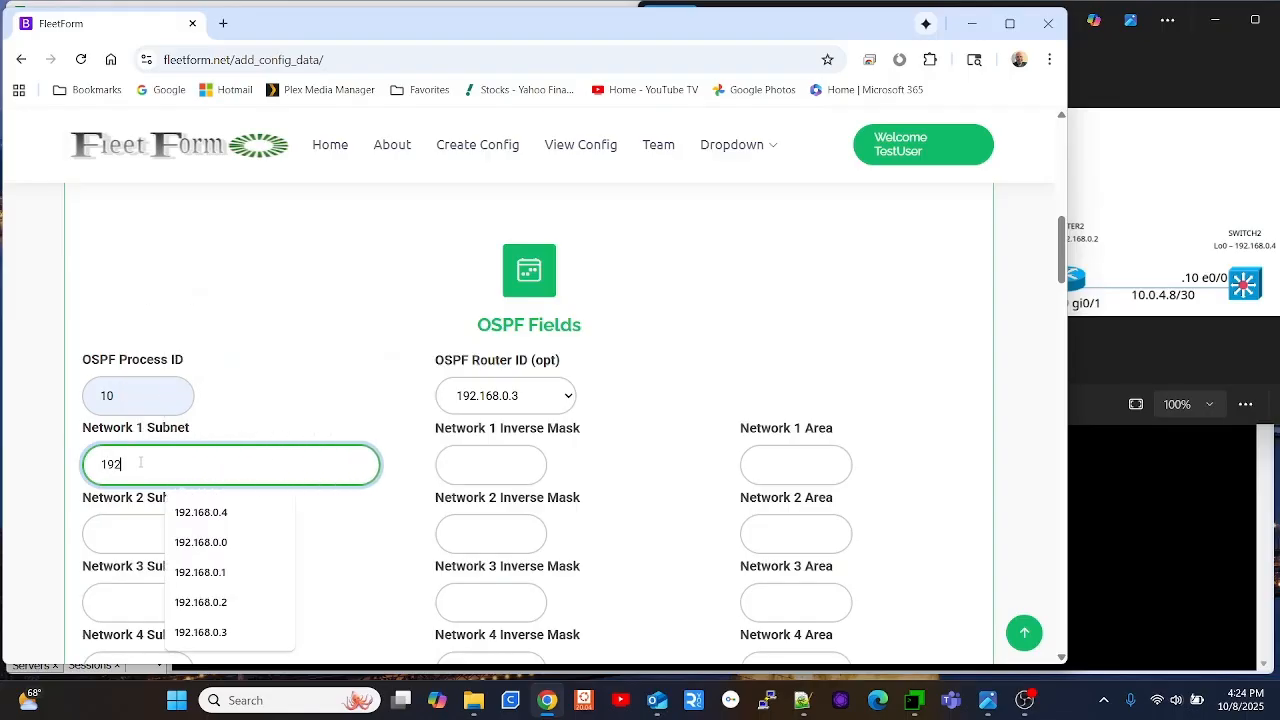
pyautogui.write('.168.0.3')
pyautogui.press('Tab')
pyautogui.write('0.0.0.0')
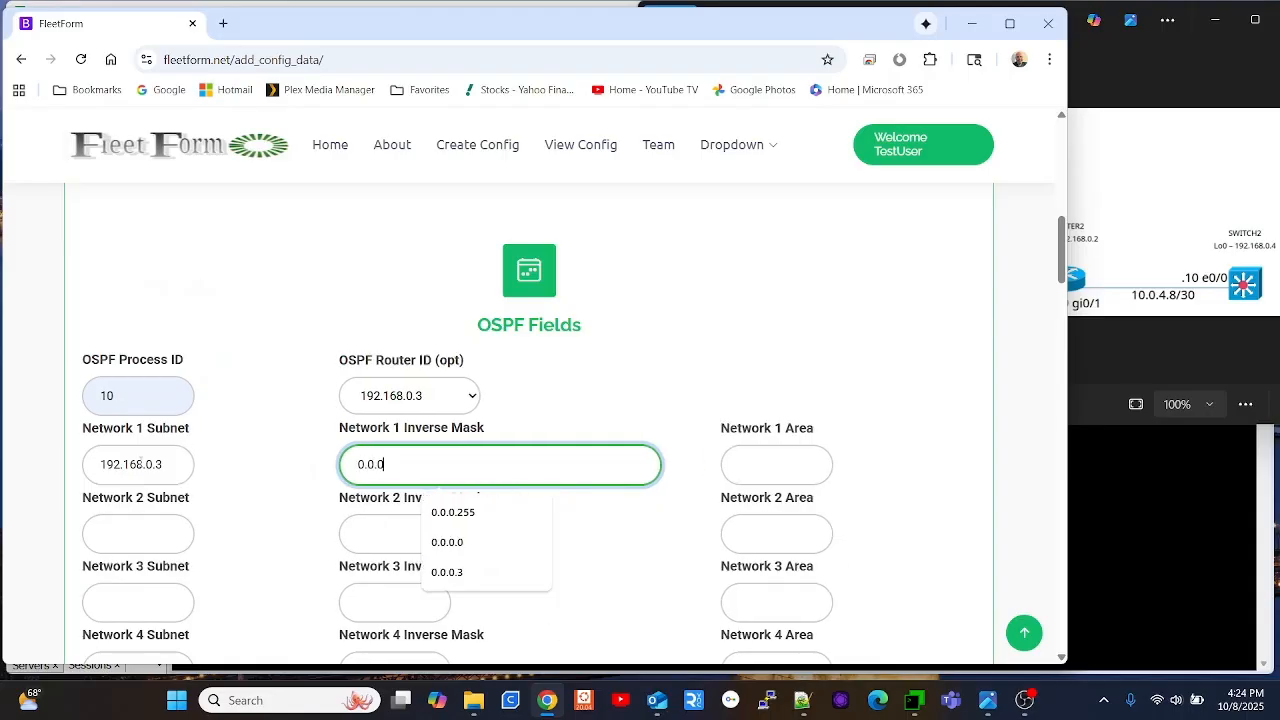
pyautogui.press('Tab')
pyautogui.write('0')
pyautogui.press('Tab')
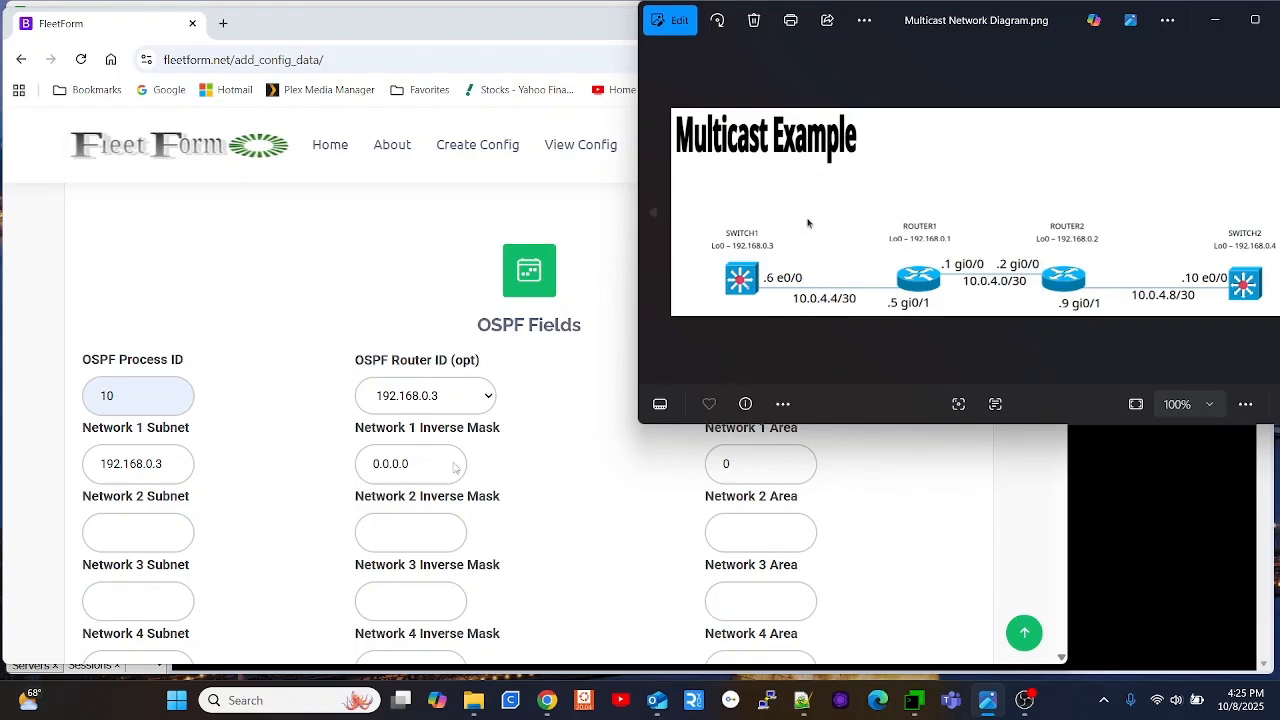
# - Enter 10.0.4.4 as the OSPF network 2 subnet and fill its inverse mask with 0.0.0.255
pyautogui.click(132, 530)
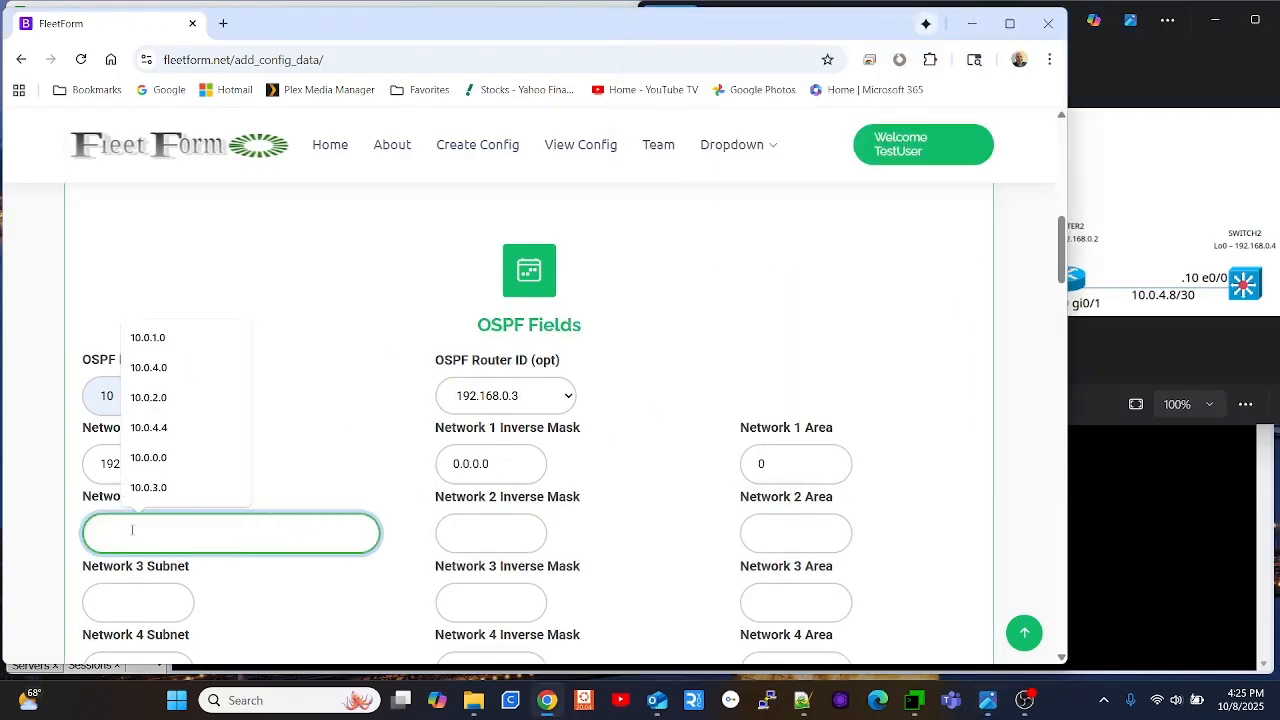
pyautogui.write('10.0.4.4')
pyautogui.press('Tab')
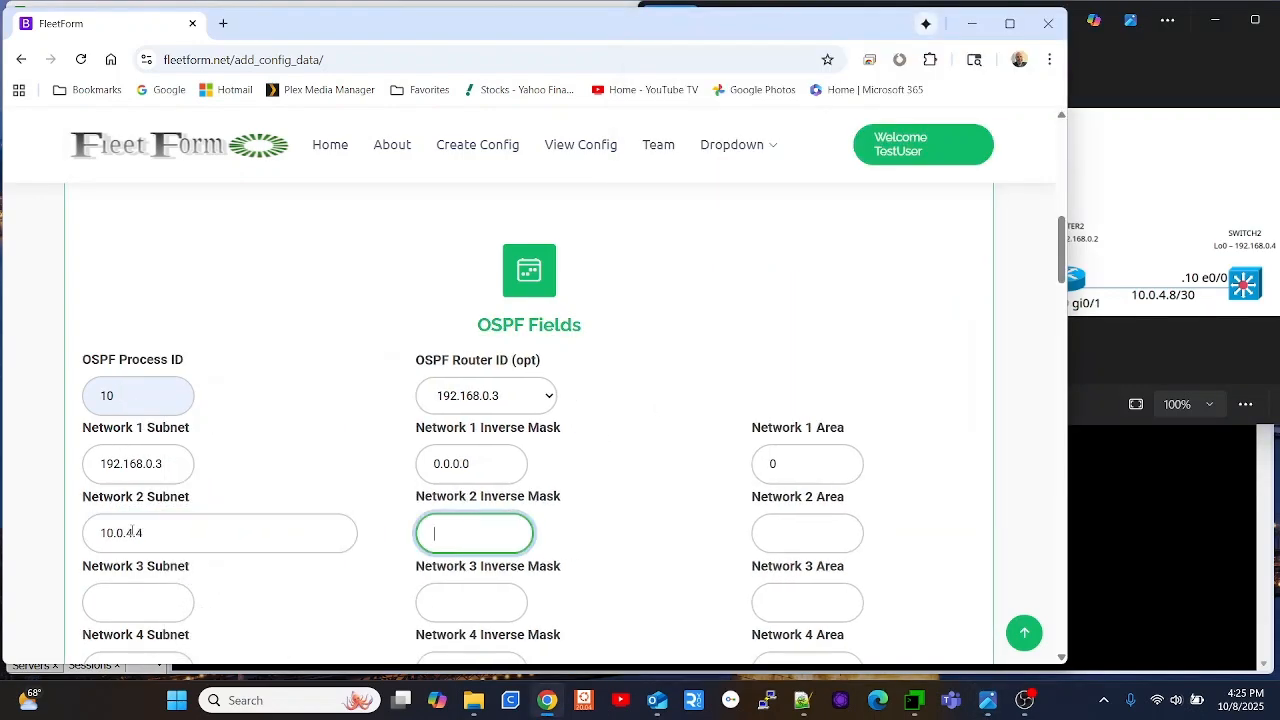
pyautogui.write('0')
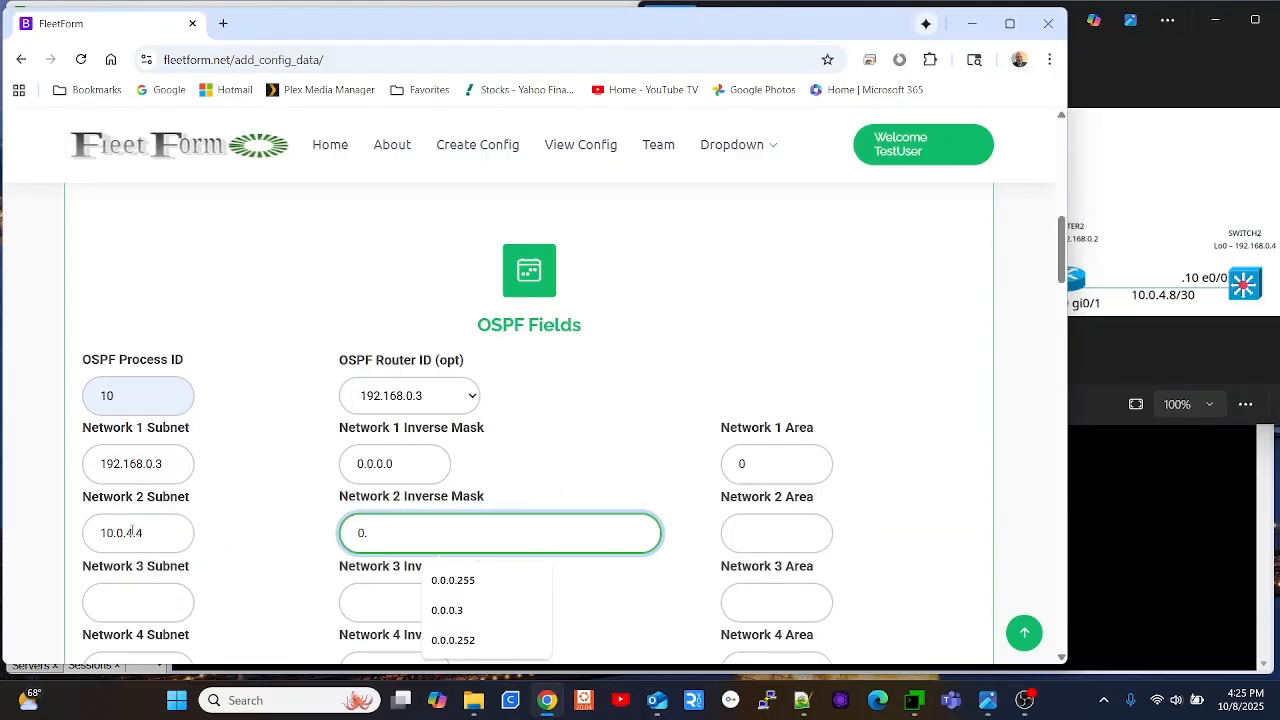
pyautogui.write('.')
pyautogui.press('Down')
pyautogui.press('Tab')
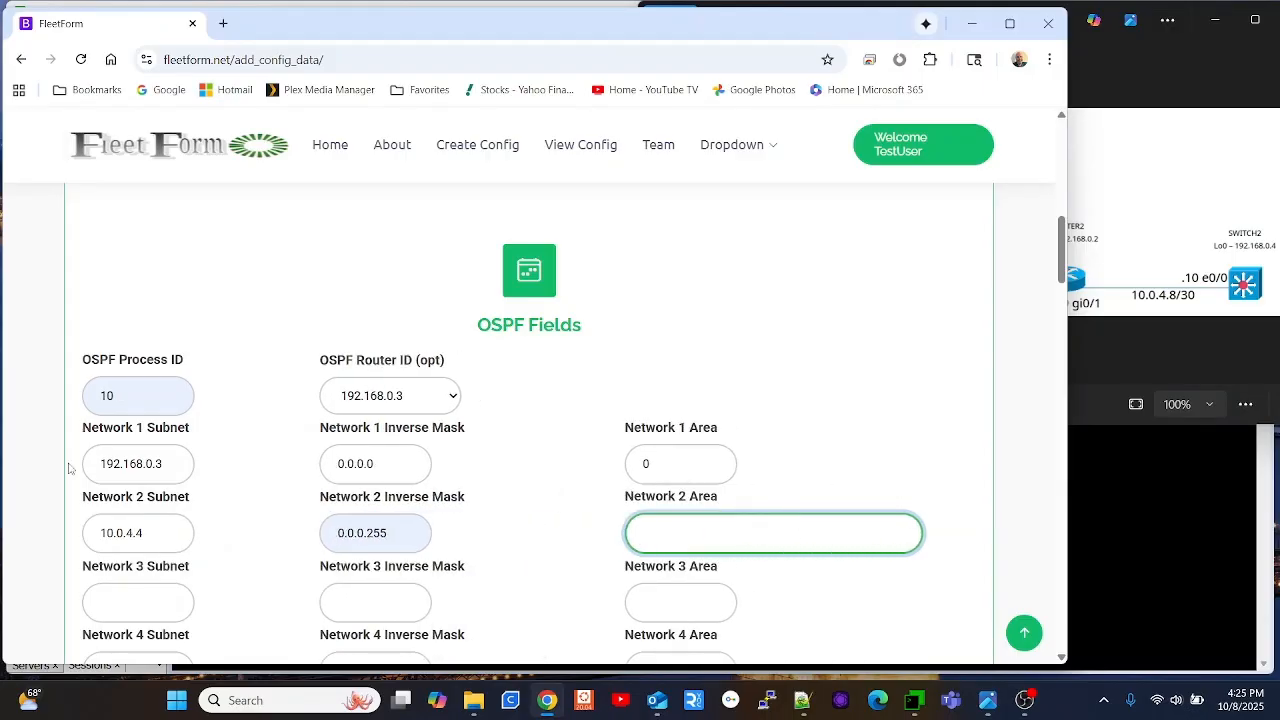
# - Correct the OSPF network 2 inverse mask to 0.0.0.3, set its area to 0, and update the config
pyautogui.click(420, 533)
pyautogui.press('BackSpace')
pyautogui.press('BackSpace')
pyautogui.press('BackSpace')
pyautogui.write('3')
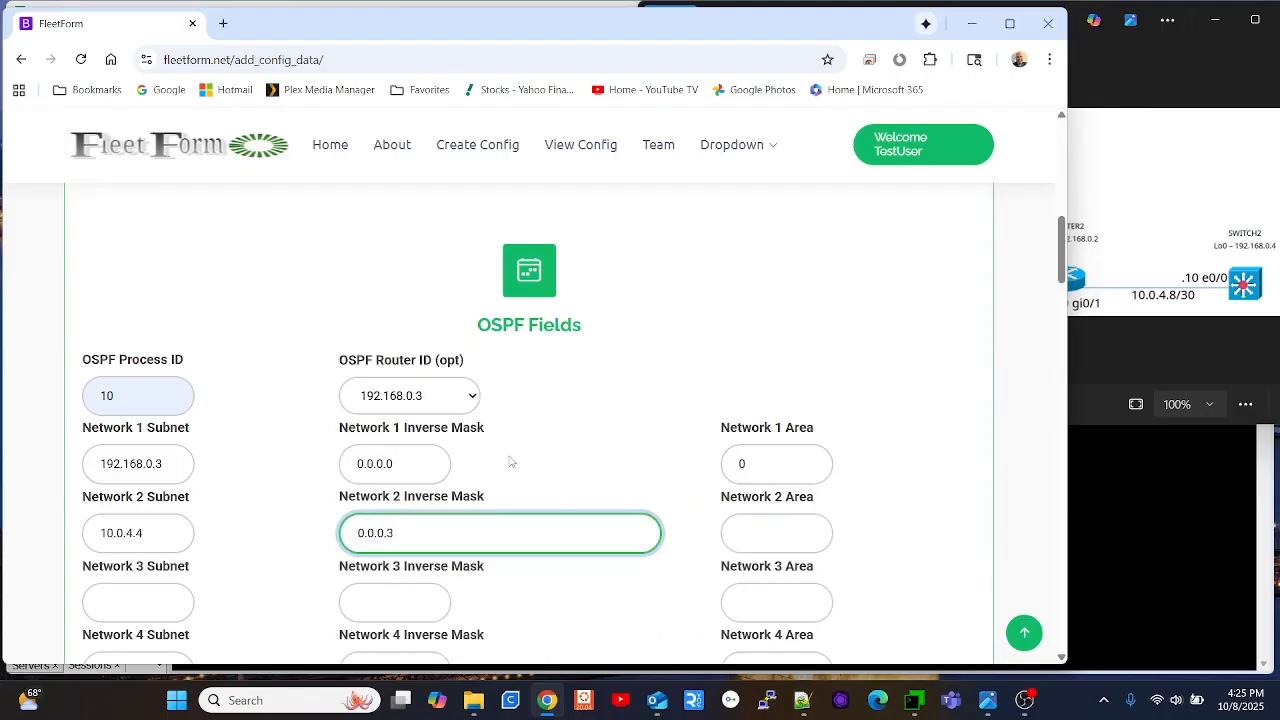
pyautogui.click(753, 533)
pyautogui.write('0')
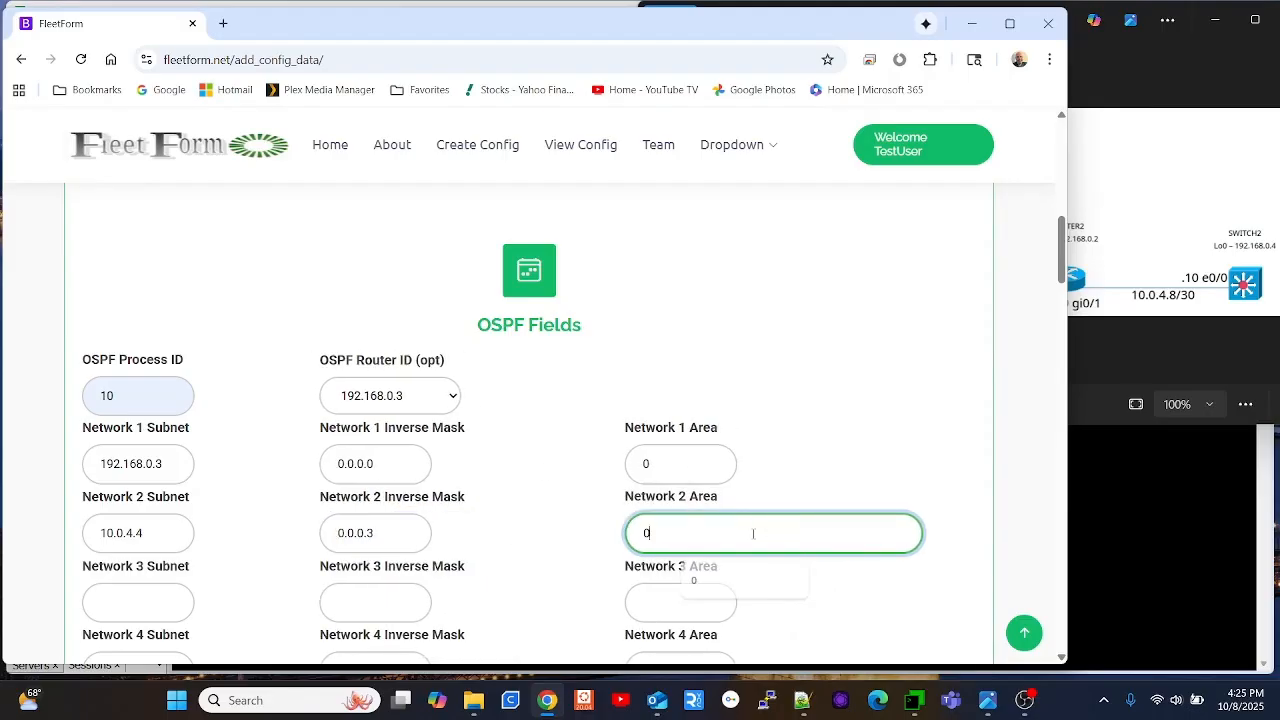
pyautogui.scroll(-2, 509, 414)
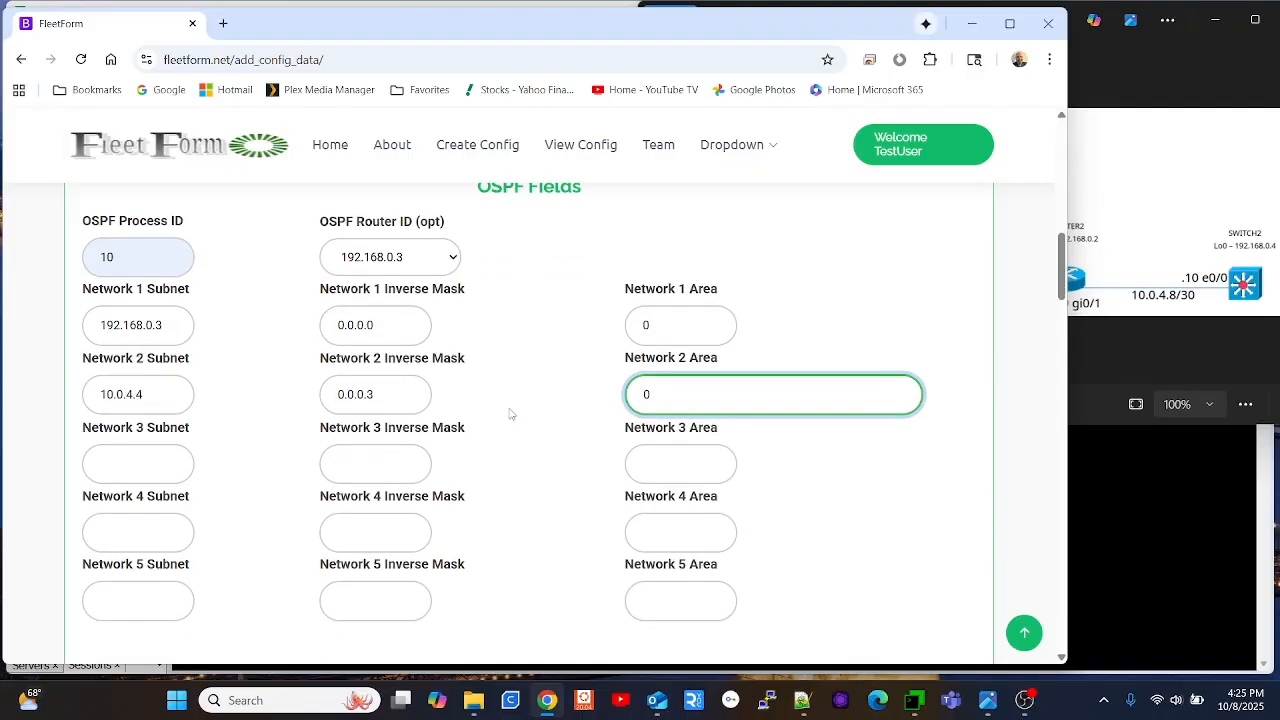
pyautogui.scroll(-4, 336, 452)
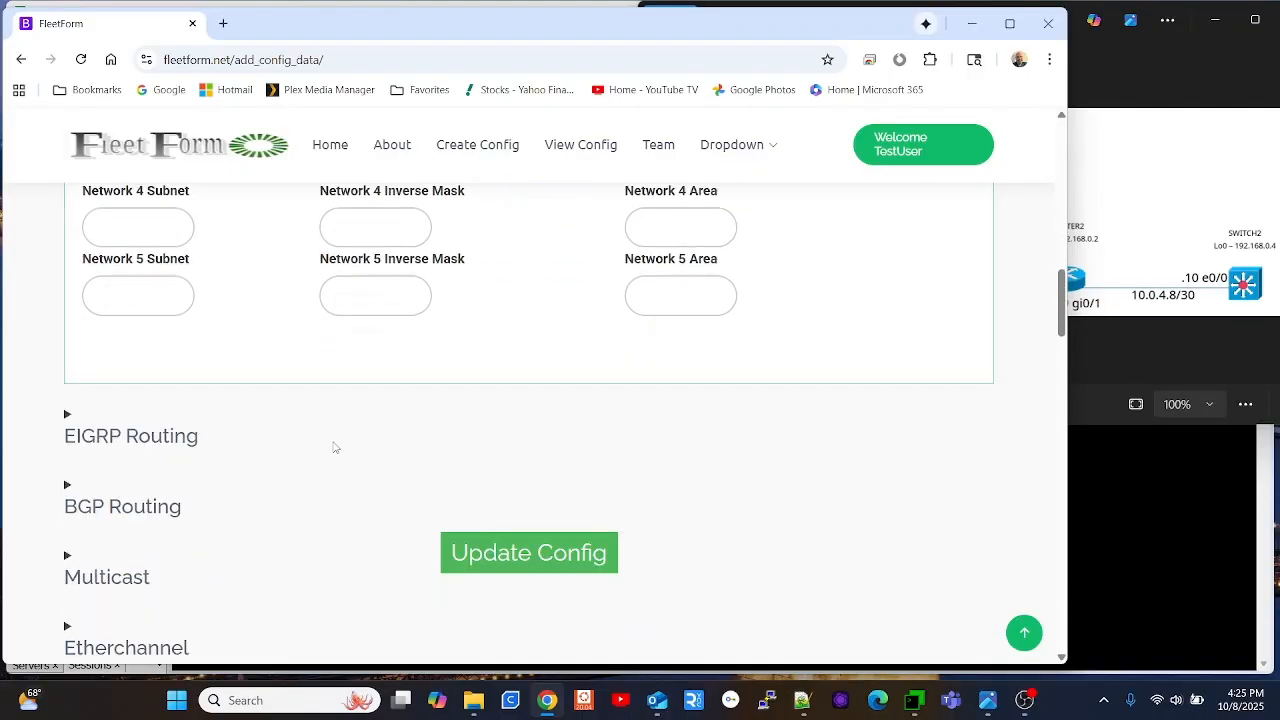
pyautogui.click(508, 547)
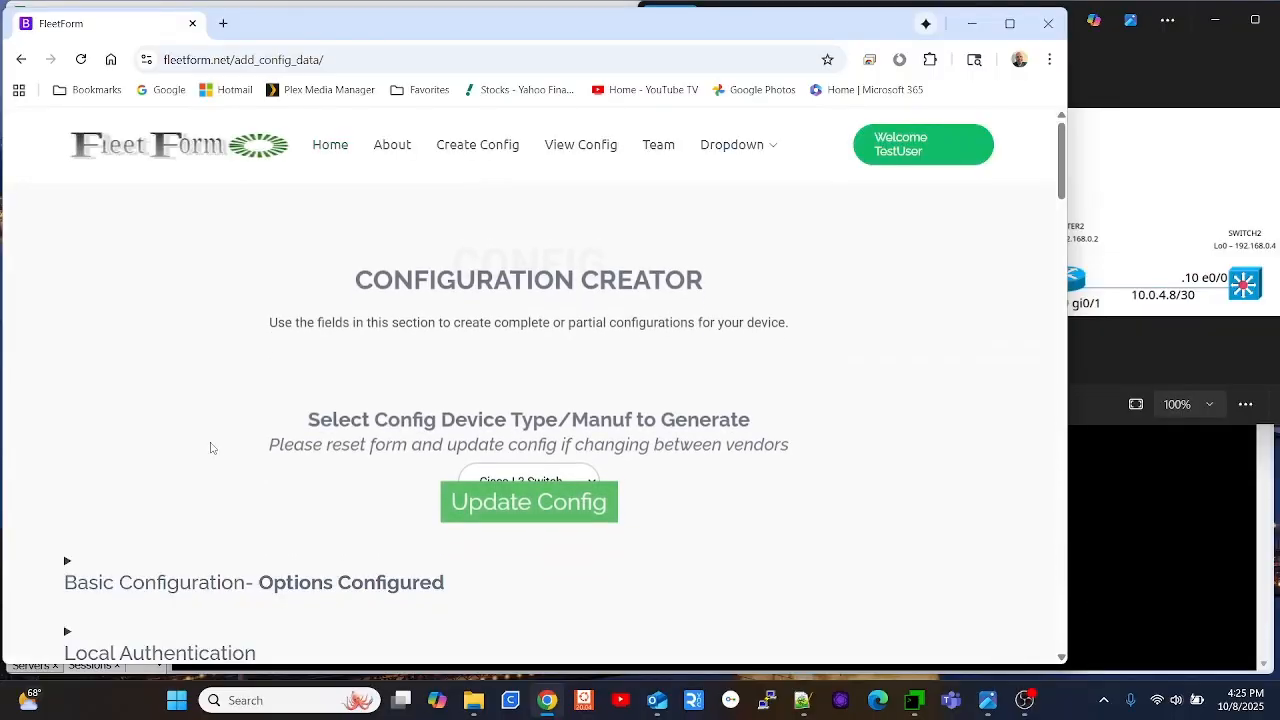
# - Consult the network diagram and enable the local auto-RP option in the Multicast settings
pyautogui.scroll(-5, 215, 452)
pyautogui.scroll(-3, 200, 460)
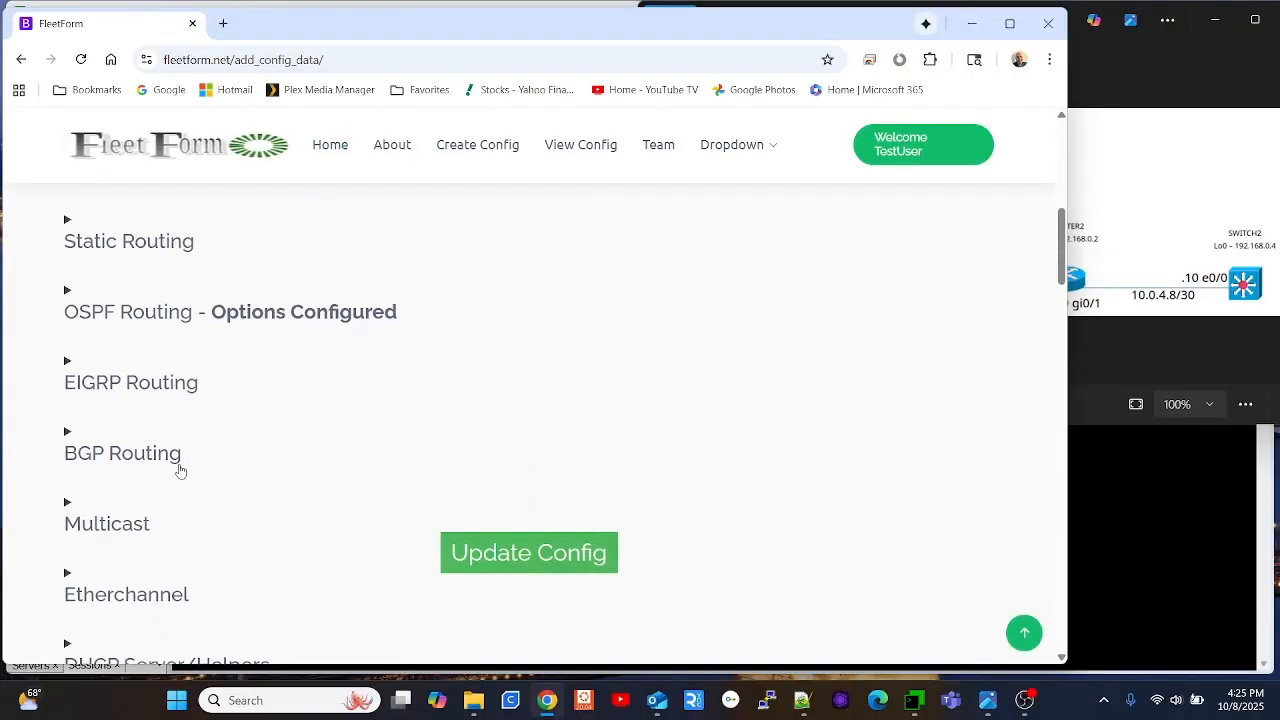
pyautogui.scroll(-2, 180, 466)
pyautogui.click(143, 372)
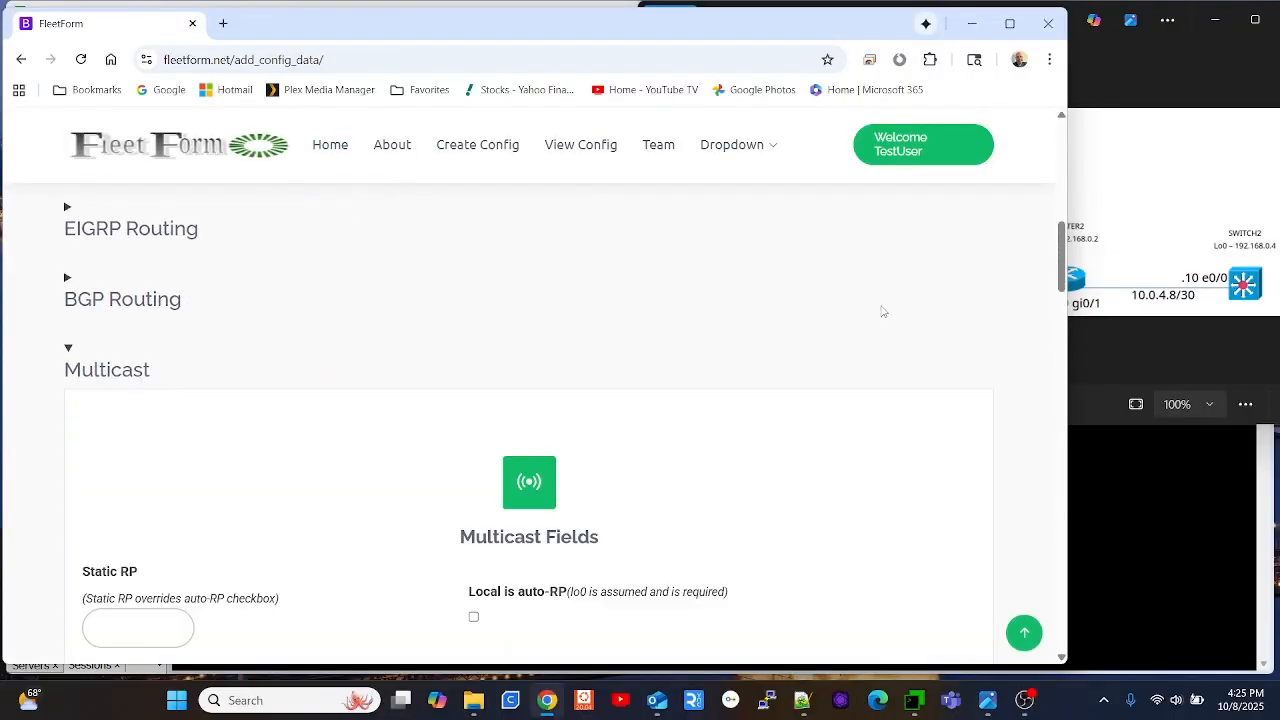
pyautogui.click(1124, 324)
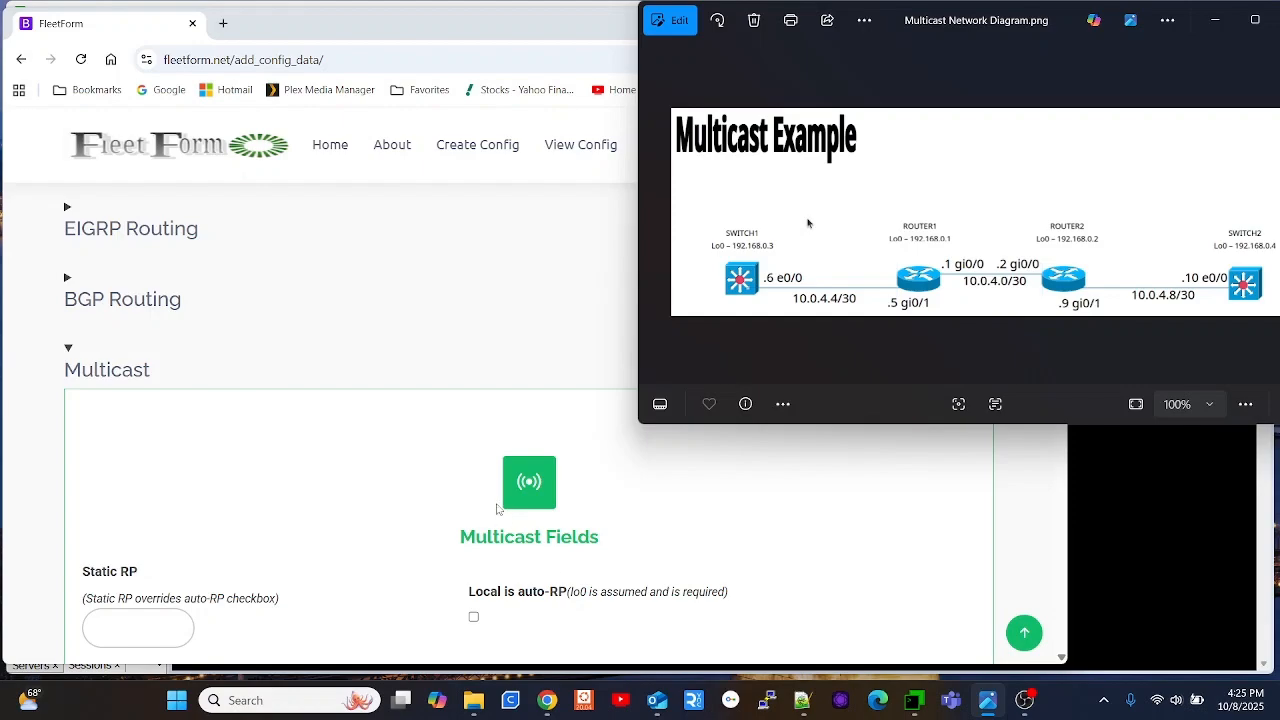
pyautogui.click(420, 402)
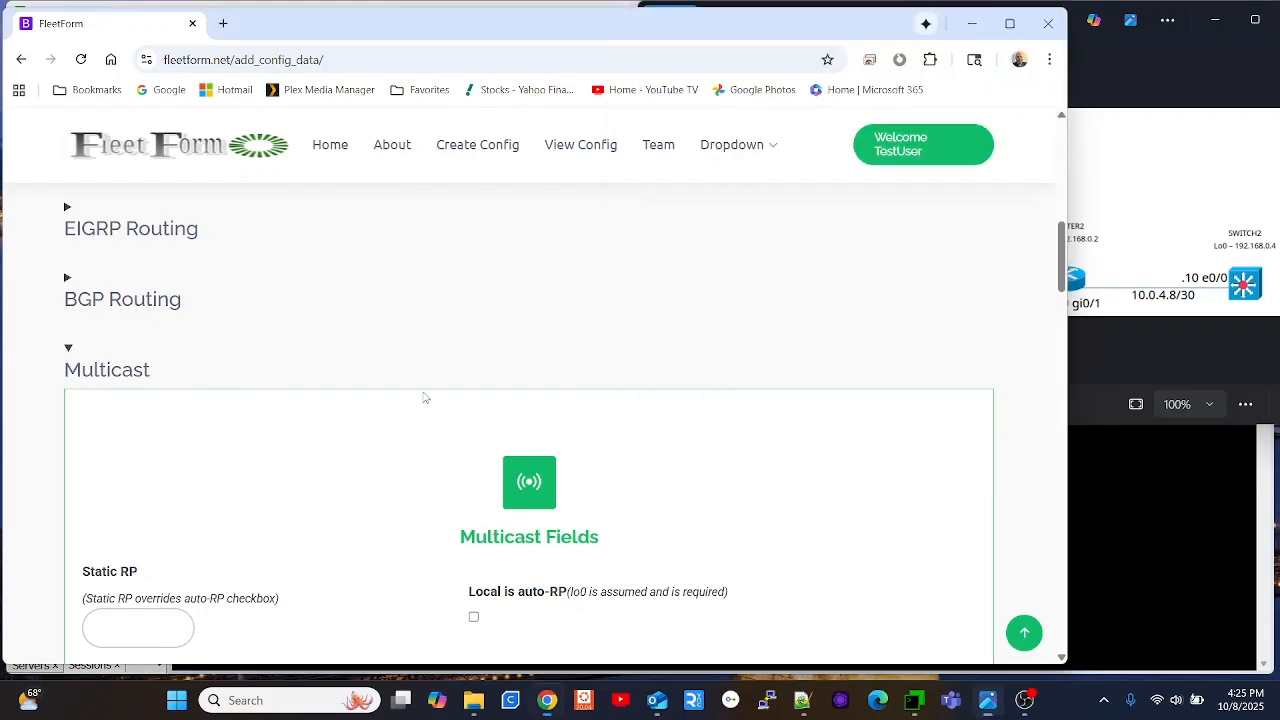
pyautogui.click(473, 616)
pyautogui.scroll(-2, 528, 314)
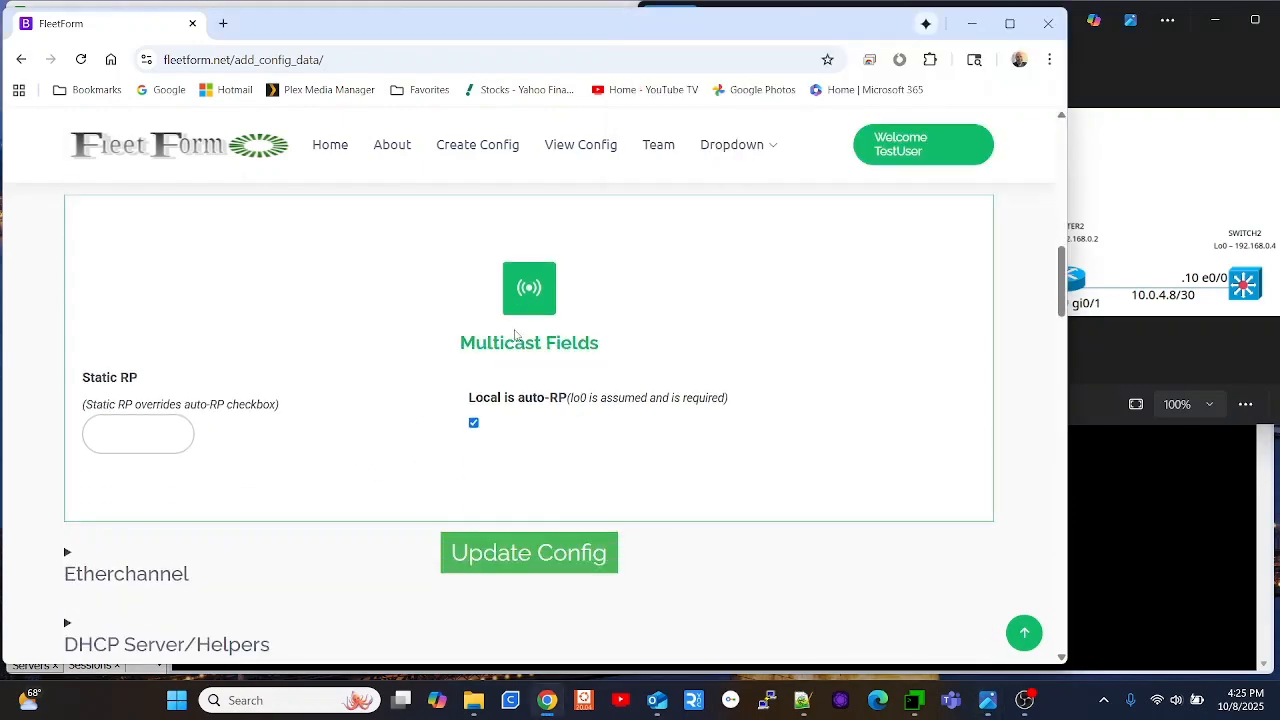
# - Review Interface 1's multicast setting, the Loopback 0 IP required for an RP, and the local auto-RP option
pyautogui.scroll(10, 425, 462)
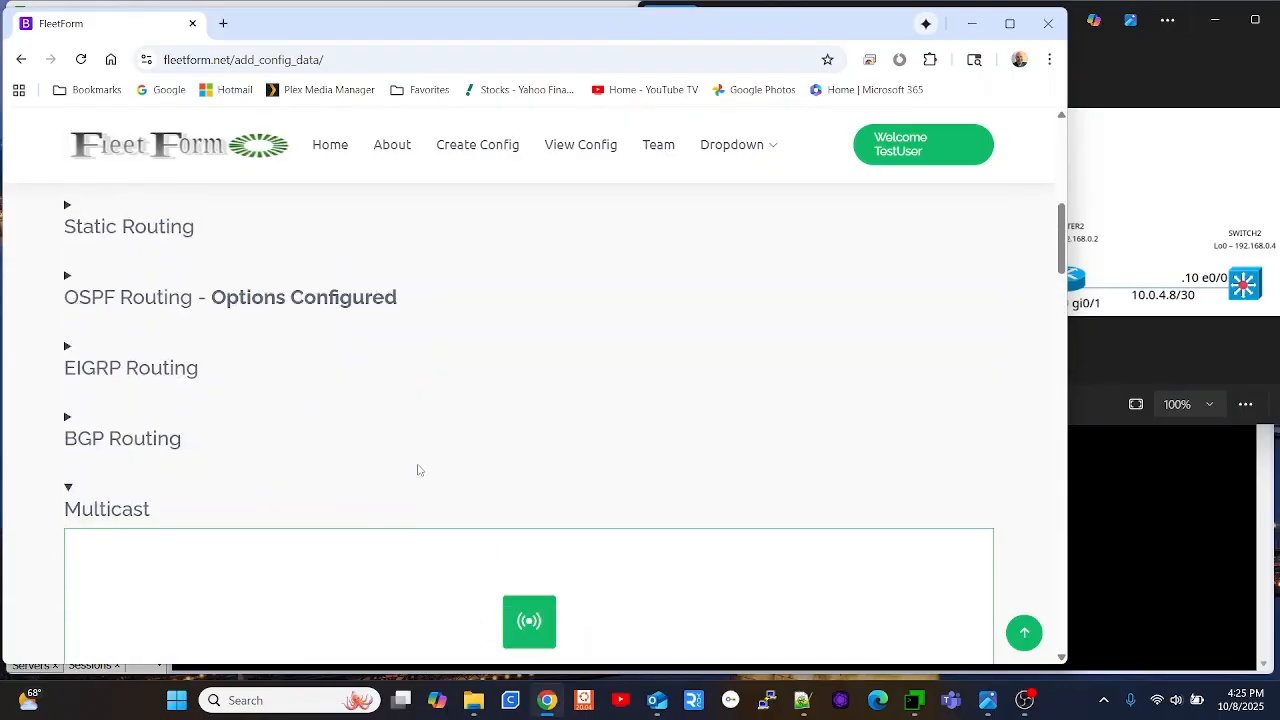
pyautogui.click(423, 380)
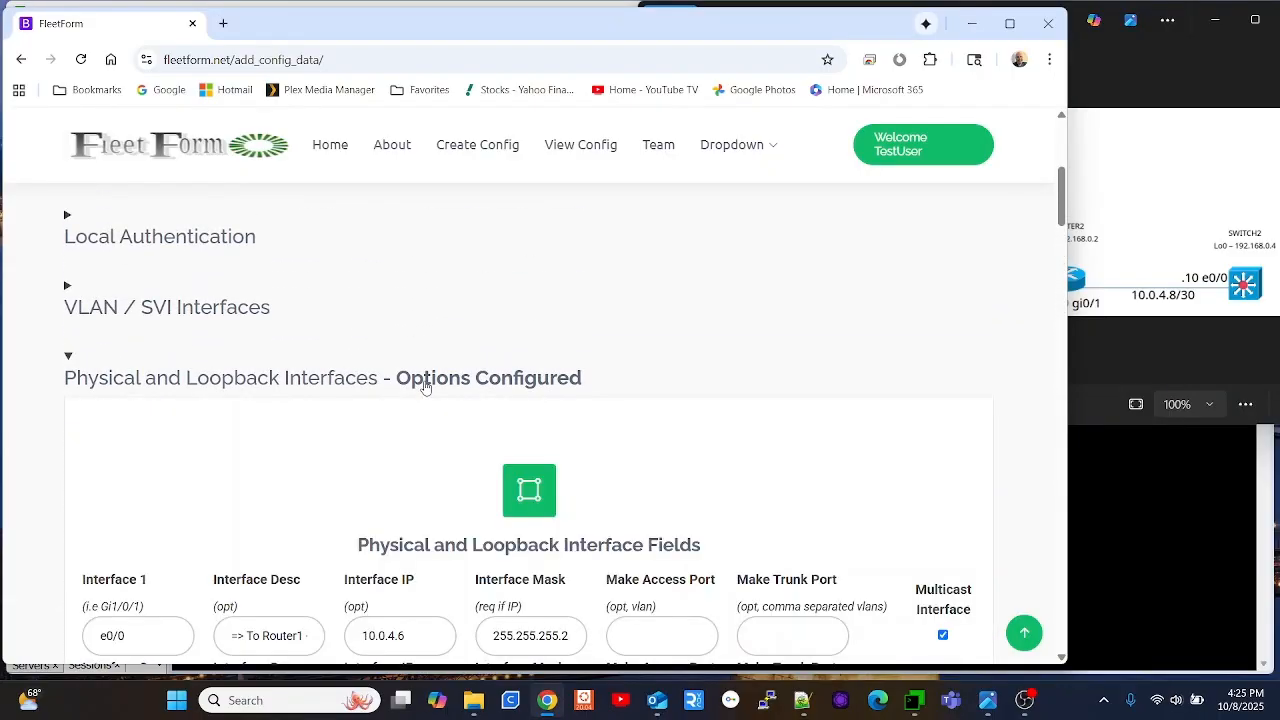
pyautogui.scroll(-2, 634, 347)
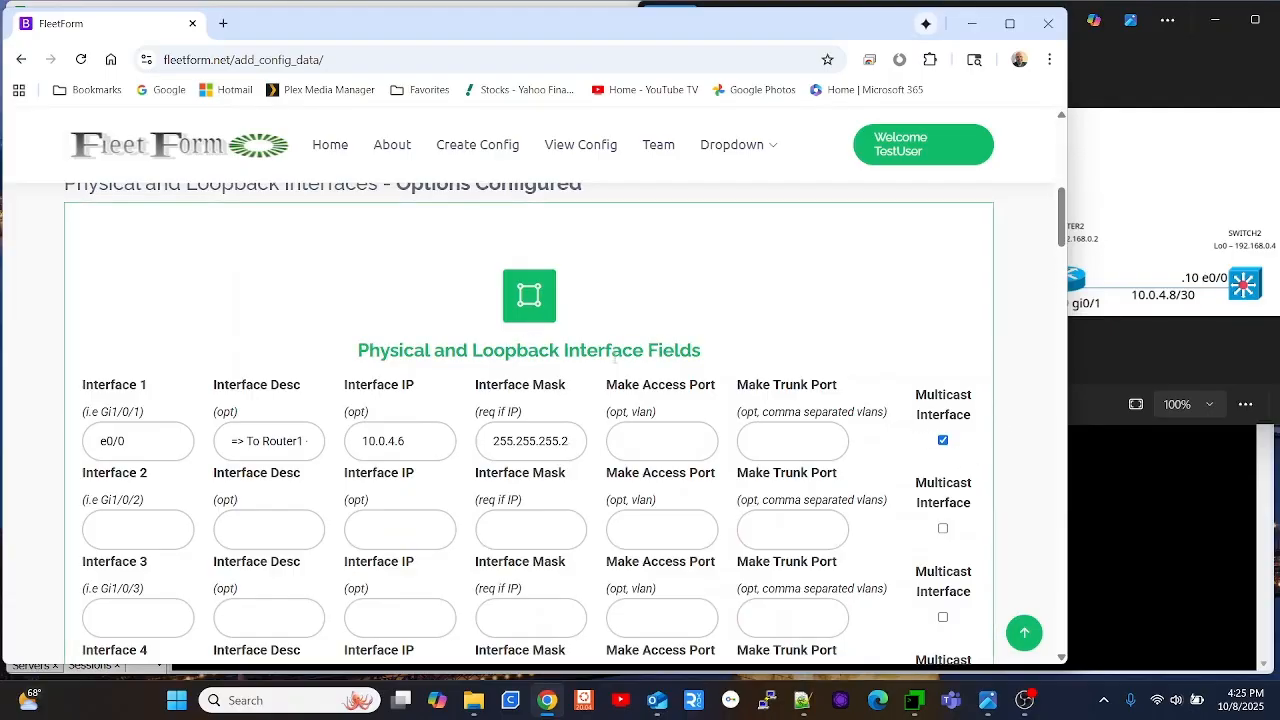
pyautogui.scroll(-7, 435, 432)
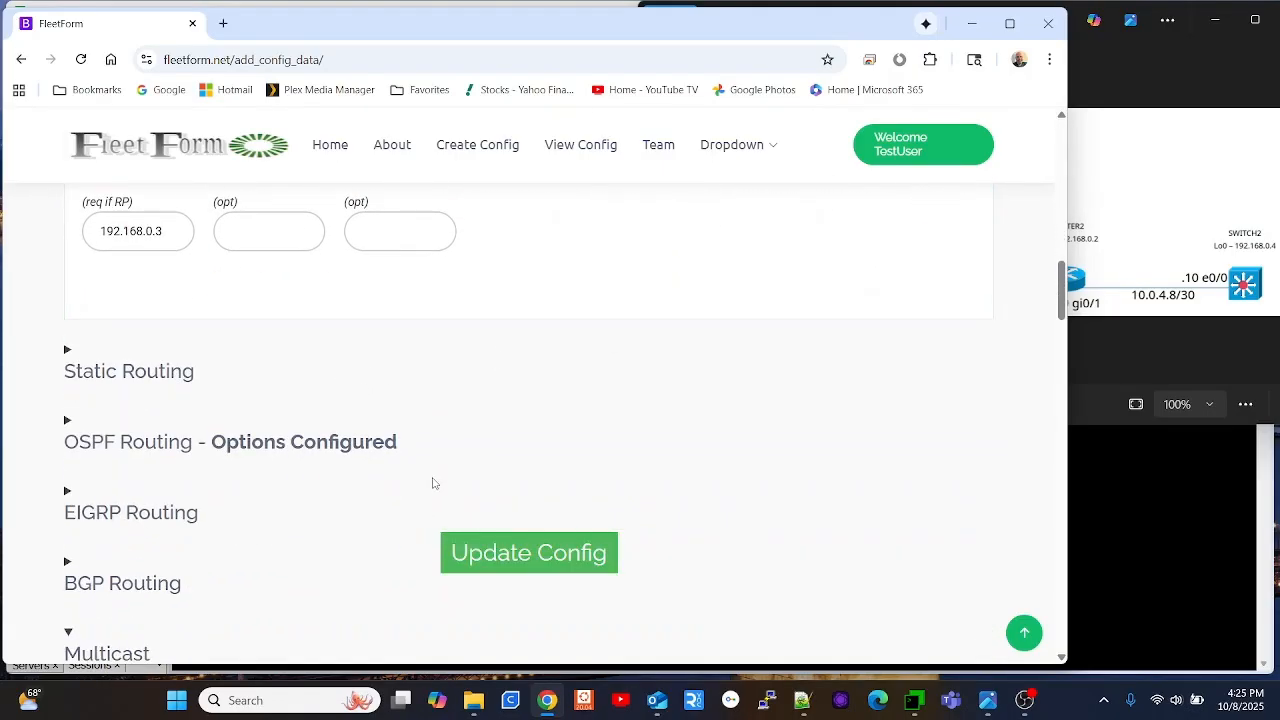
pyautogui.scroll(1, 155, 400)
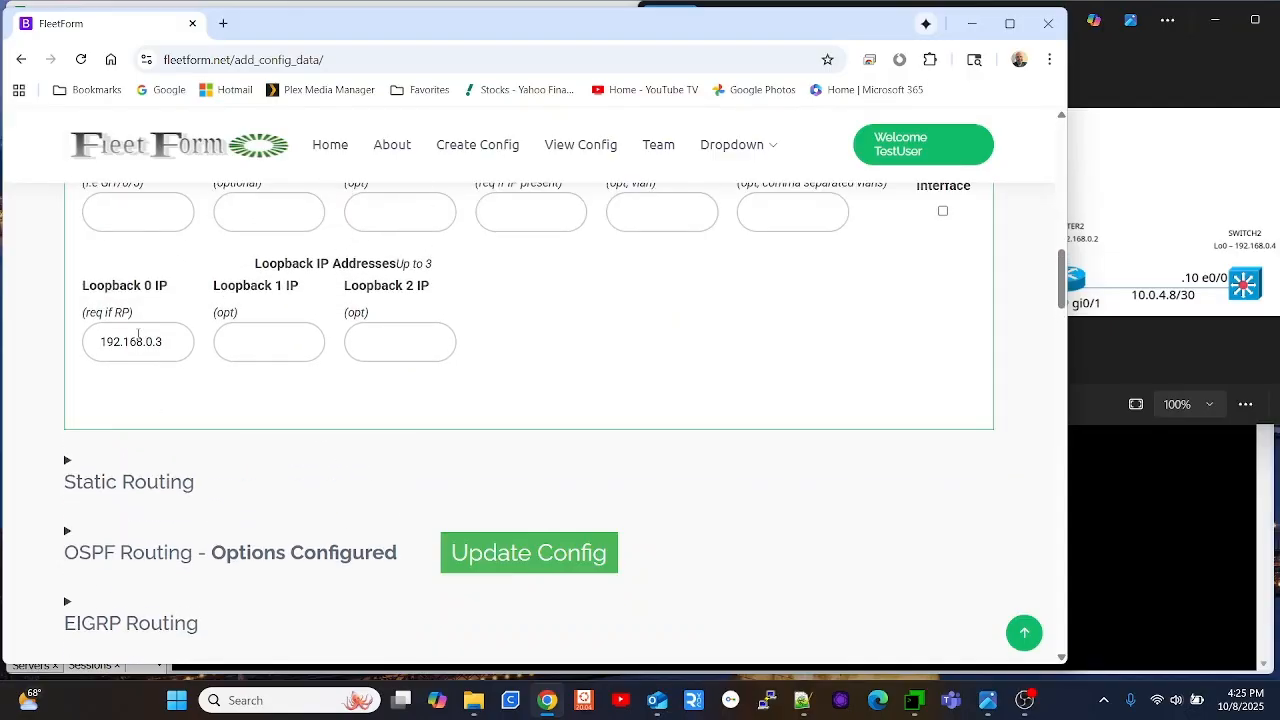
pyautogui.scroll(-1, 184, 376)
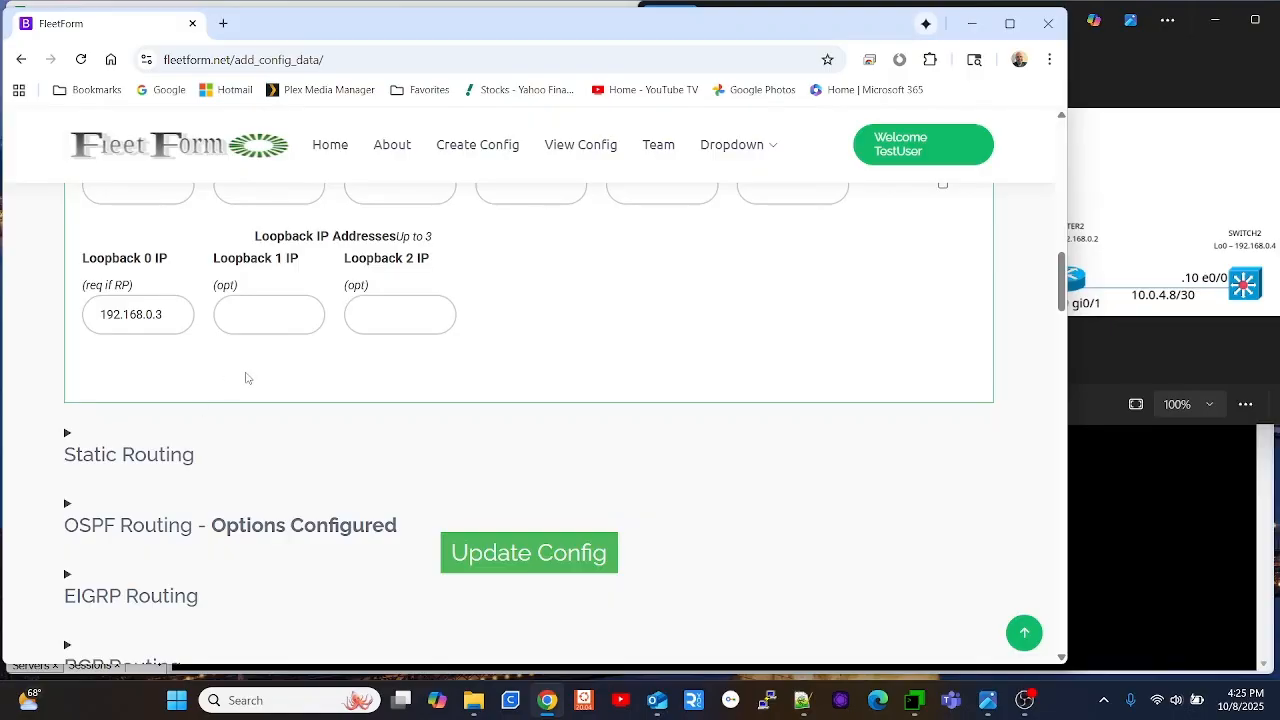
pyautogui.scroll(-3, 420, 385)
pyautogui.scroll(-2, 425, 395)
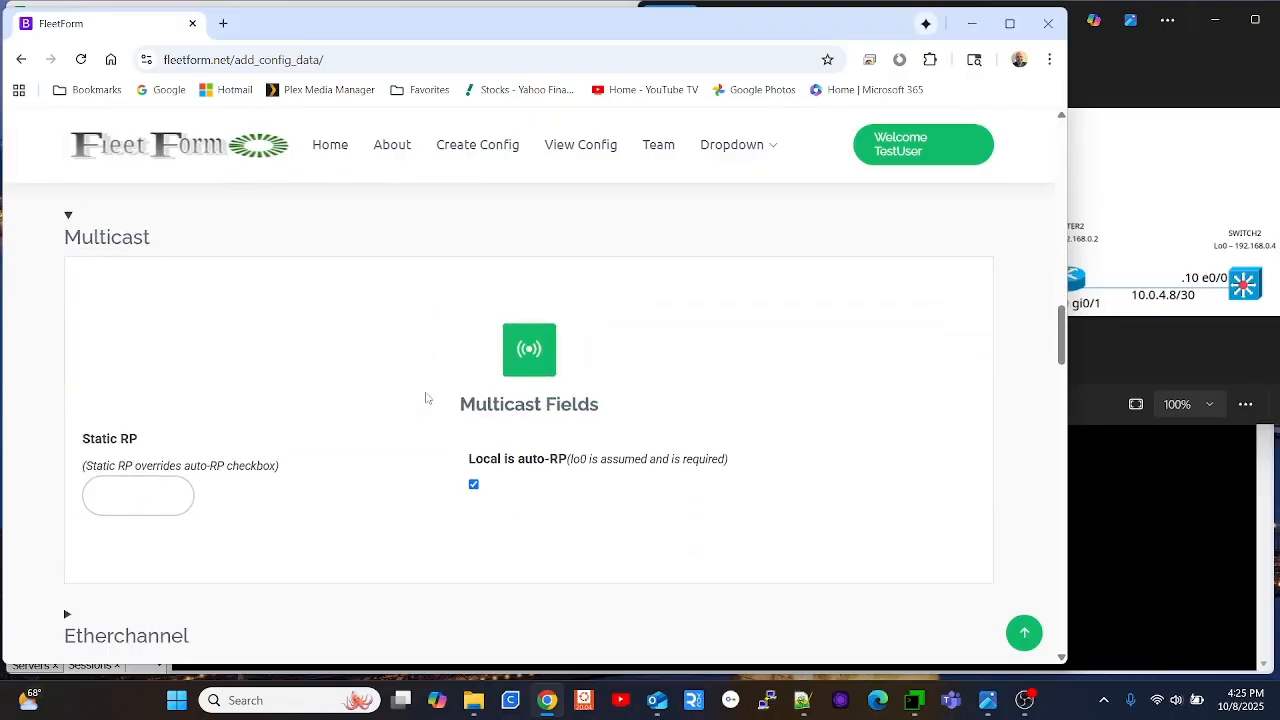
pyautogui.scroll(-2, 426, 399)
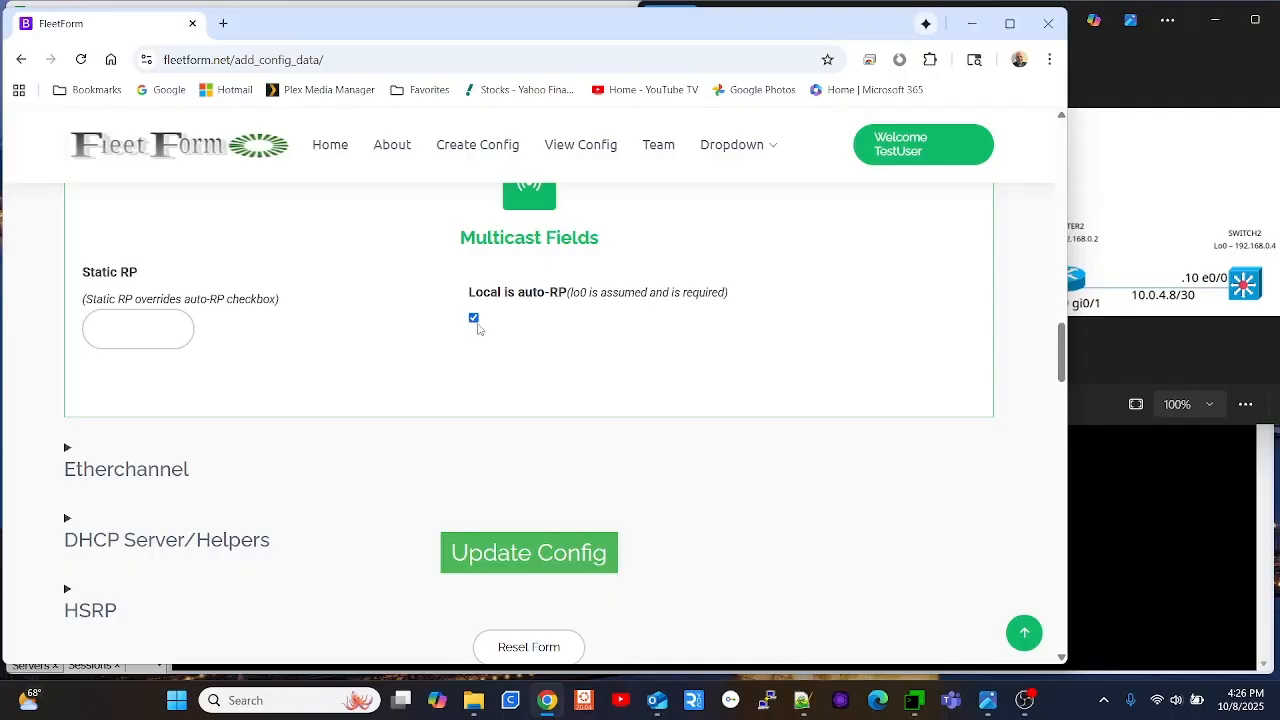
pyautogui.scroll(5, 467, 378)
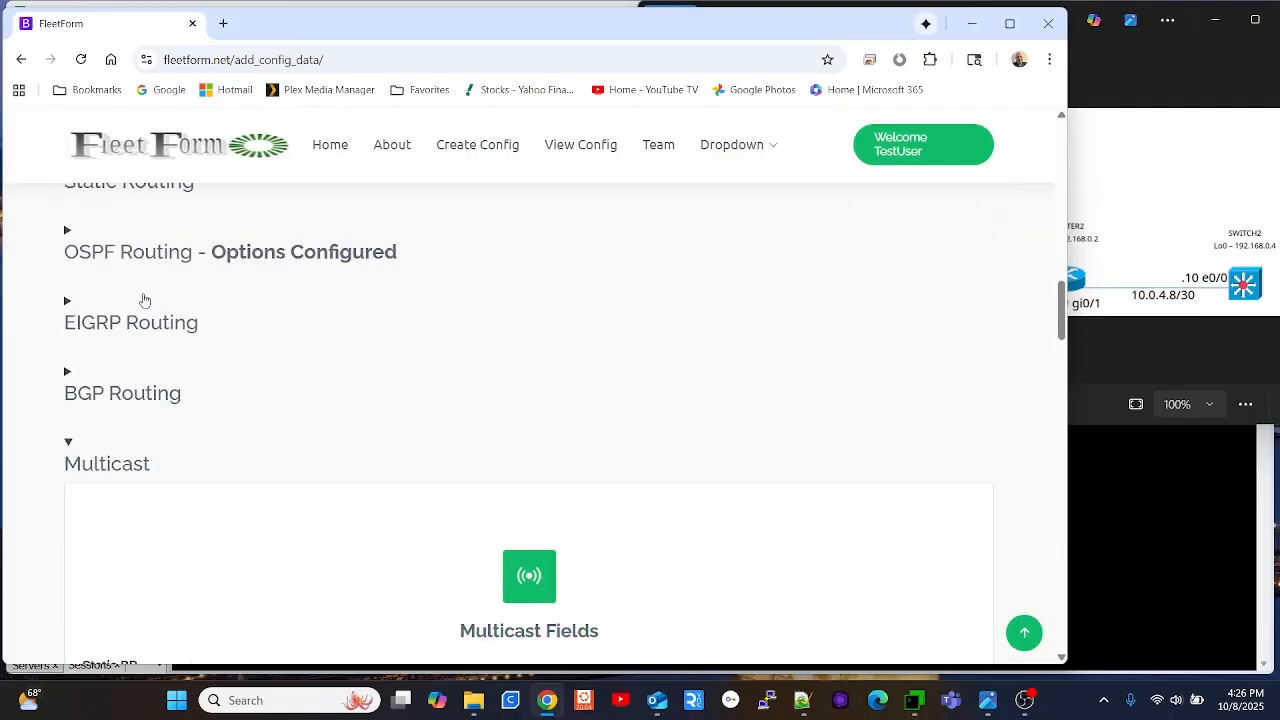
pyautogui.scroll(1, 143, 295)
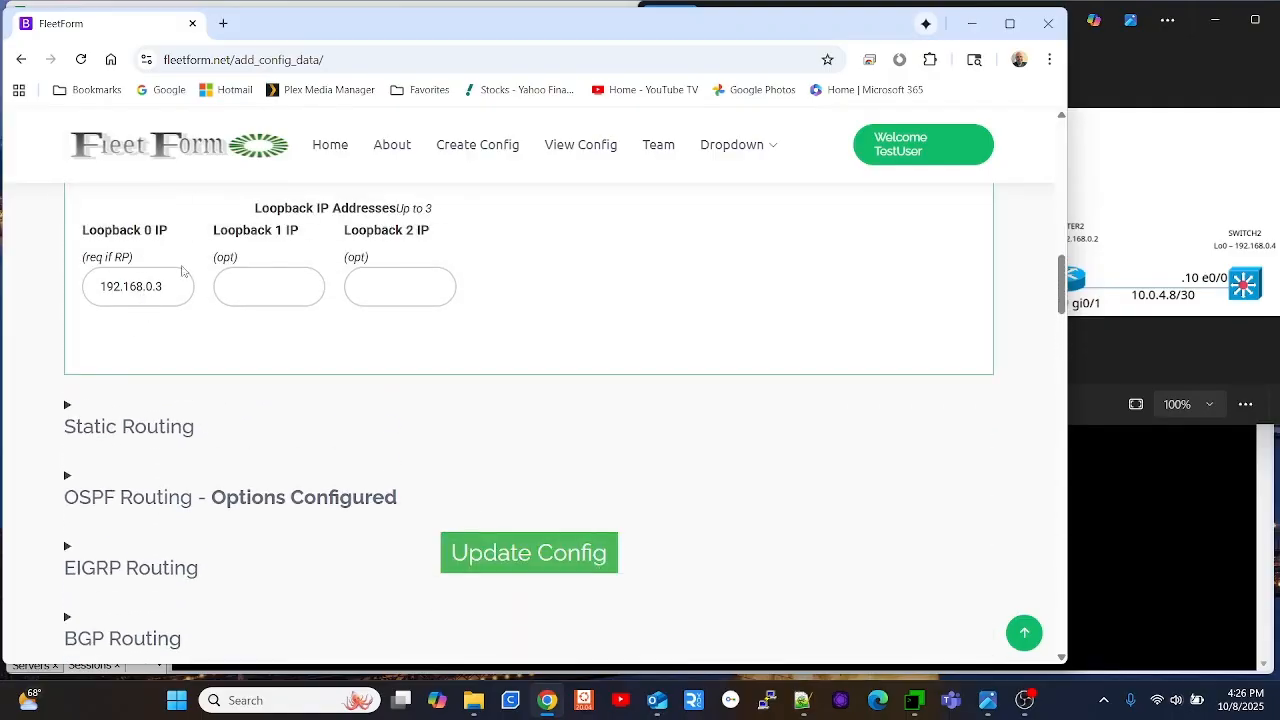
pyautogui.scroll(-2, 335, 428)
pyautogui.scroll(-2, 335, 428)
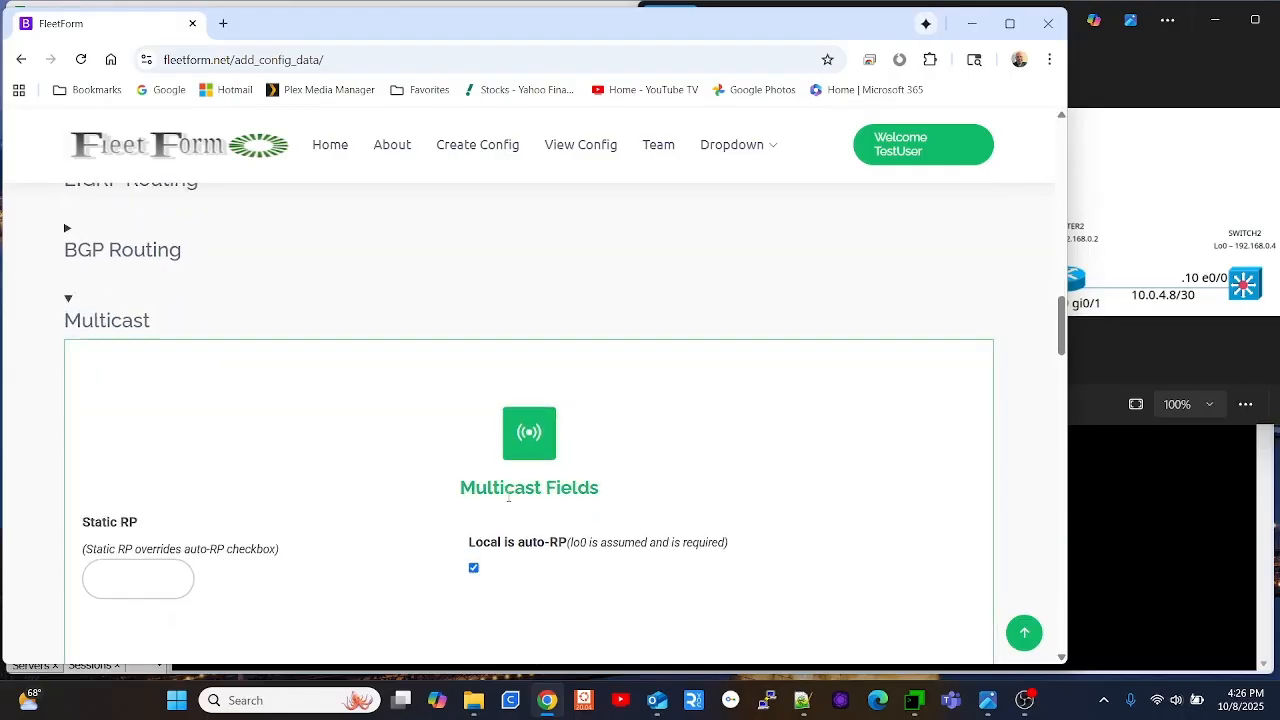
# - Update the config with the multicast settings and copy the entire generated configuration text
pyautogui.scroll(-2, 508, 500)
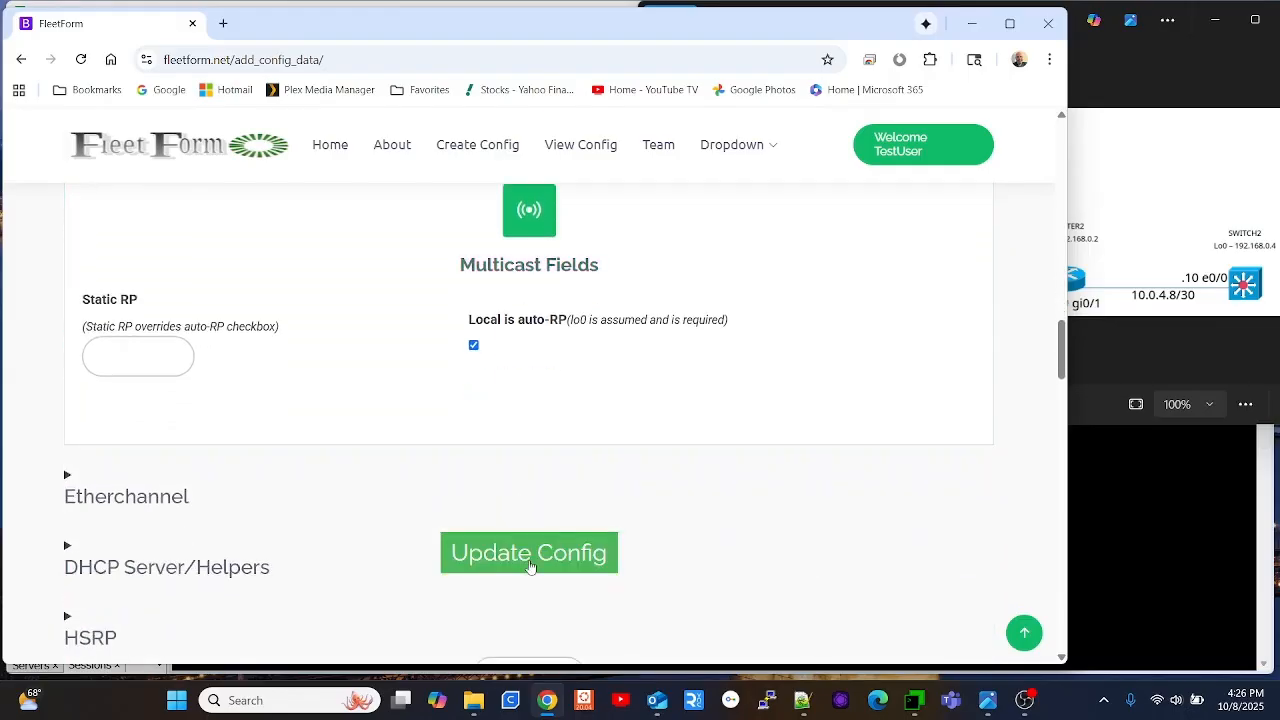
pyautogui.click(512, 558)
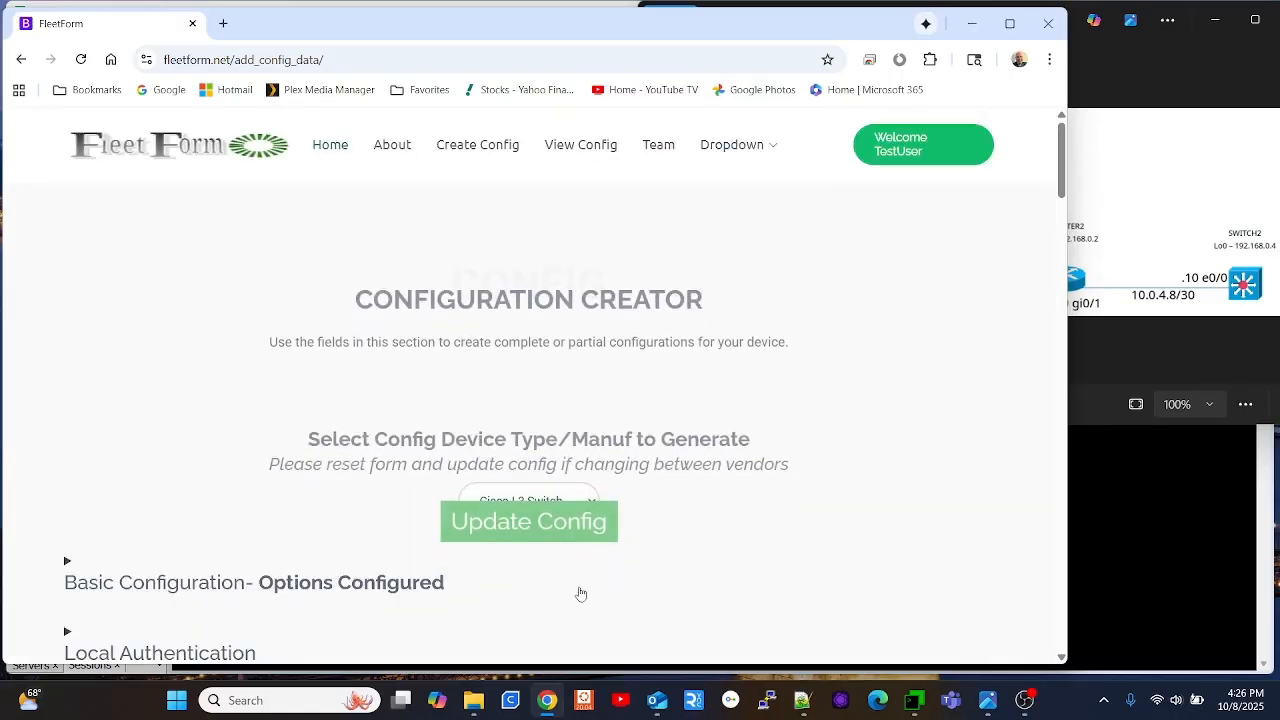
pyautogui.scroll(-13, 346, 470)
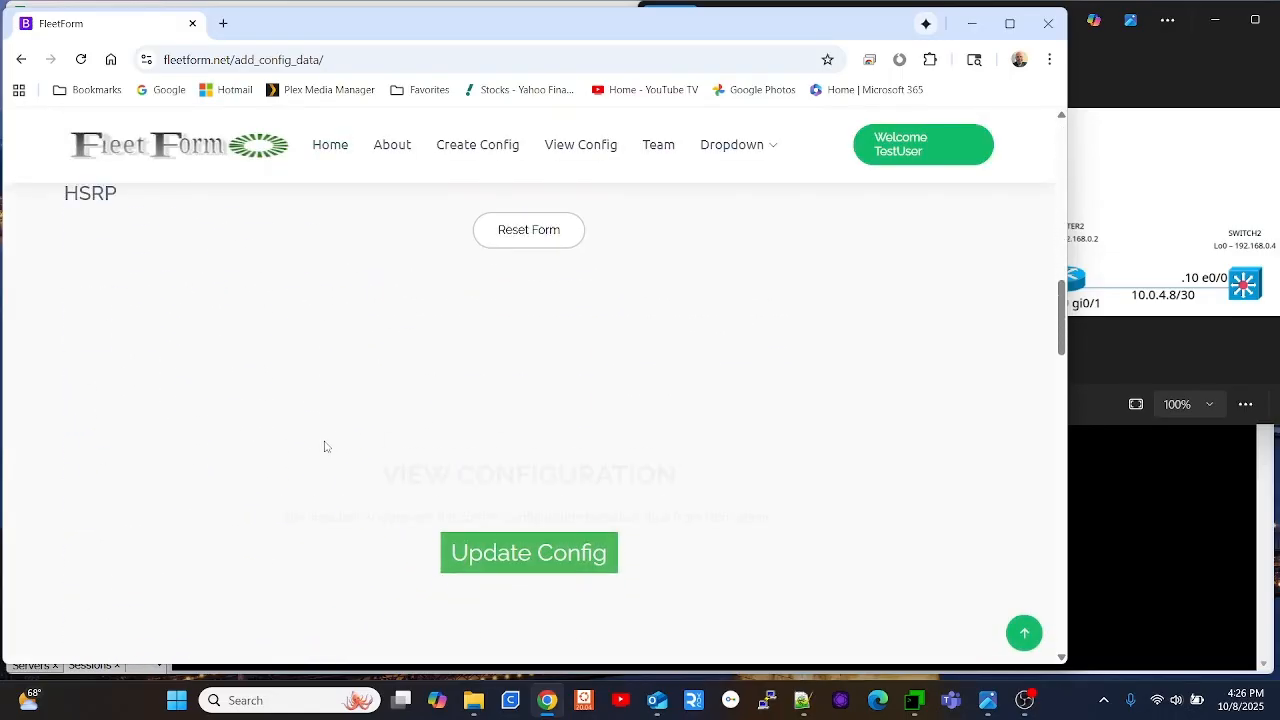
pyautogui.scroll(-5, 330, 440)
pyautogui.moveTo(398, 259); pyautogui.dragTo(559, 517)
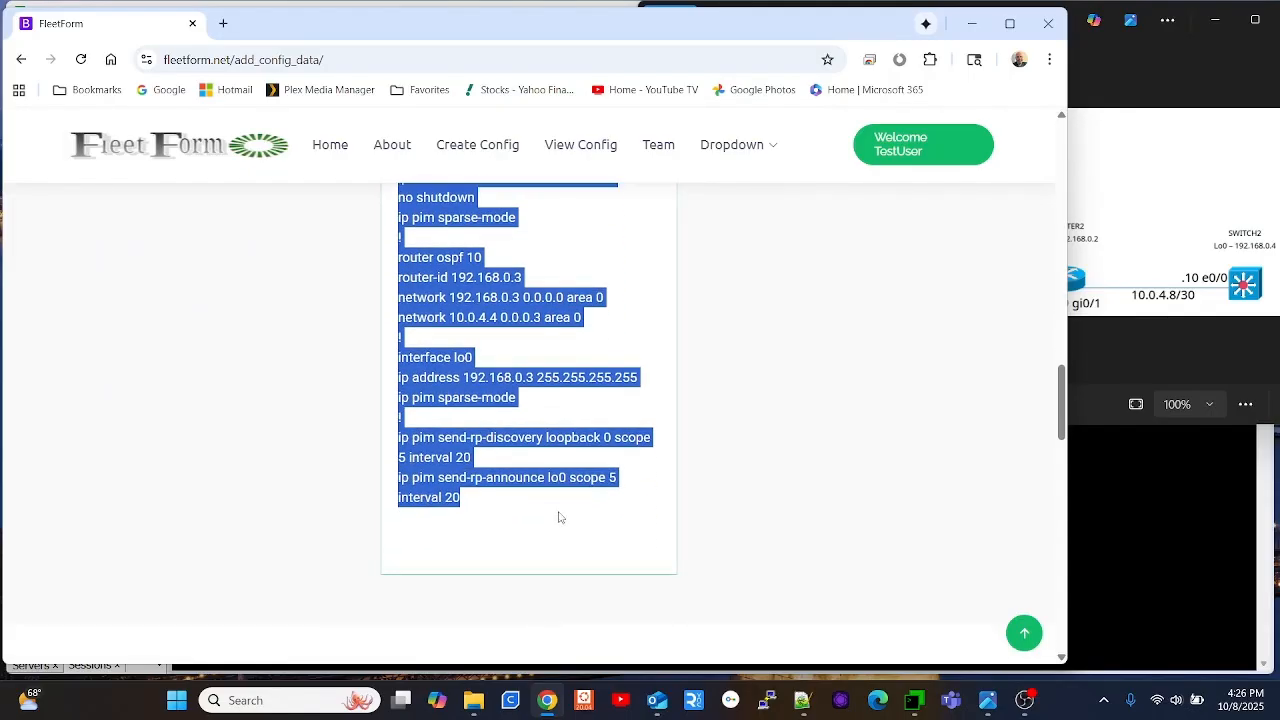
pyautogui.rightClick(436, 432)
pyautogui.click(460, 450)
# - Switch to MTPuTTY and decline the initial configuration dialog on Router2 and Router1
pyautogui.click(1108, 520)
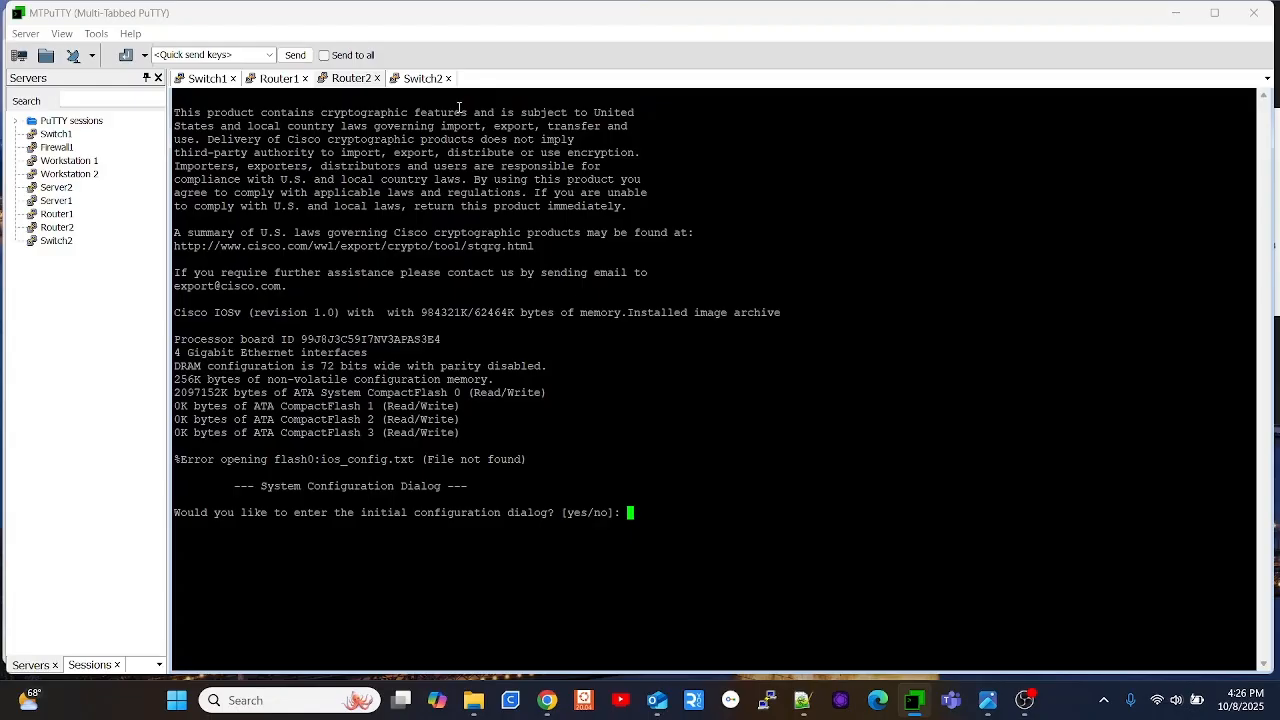
pyautogui.write('no')
pyautogui.press('Return')
pyautogui.click(273, 80)
pyautogui.write('no')
pyautogui.press('Return')
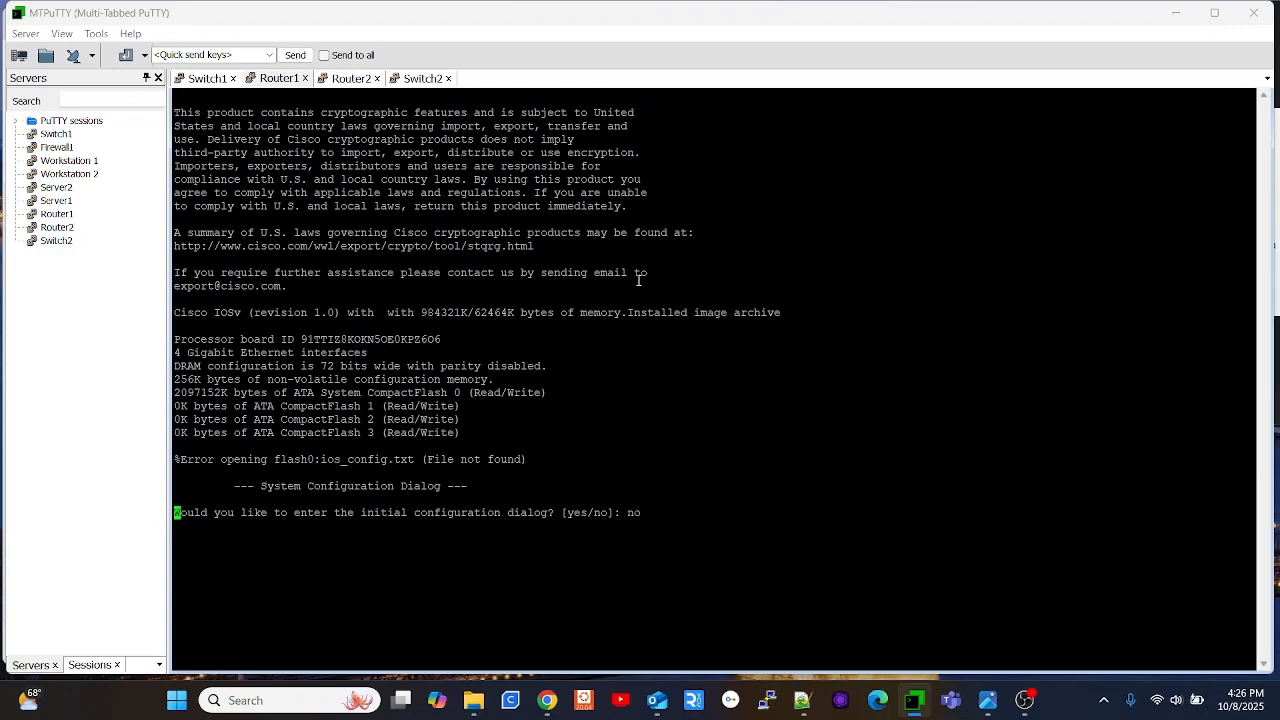
# - Enter privileged EXEC mode on Switch1 and display its full running configuration
pyautogui.click(206, 82)
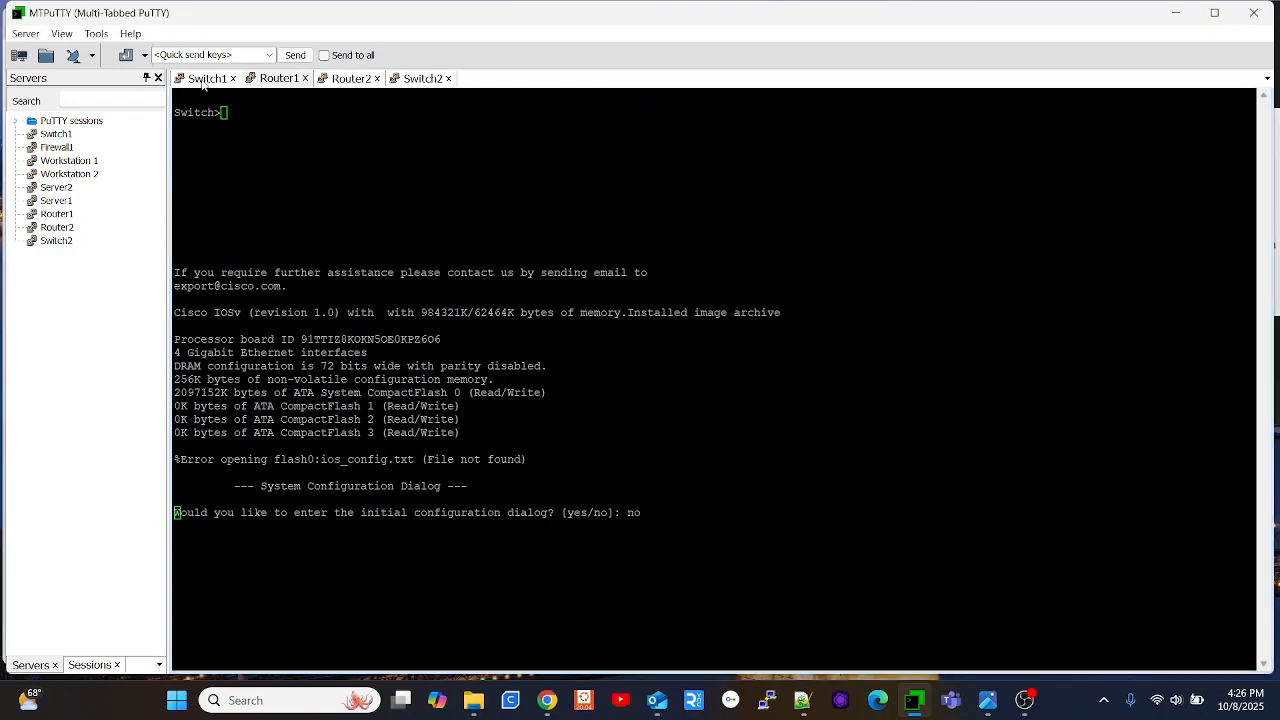
pyautogui.write('en')
pyautogui.press('Return')
pyautogui.write('sh ')
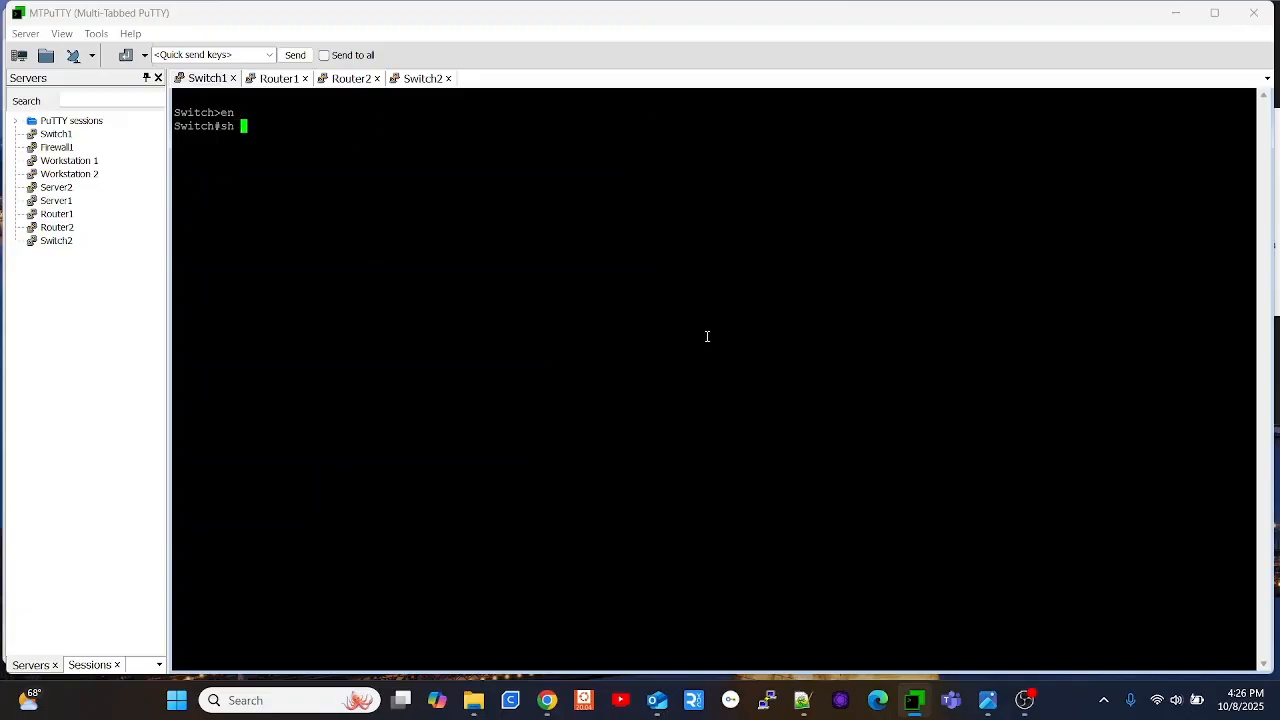
pyautogui.write('runn')
pyautogui.press('Return')
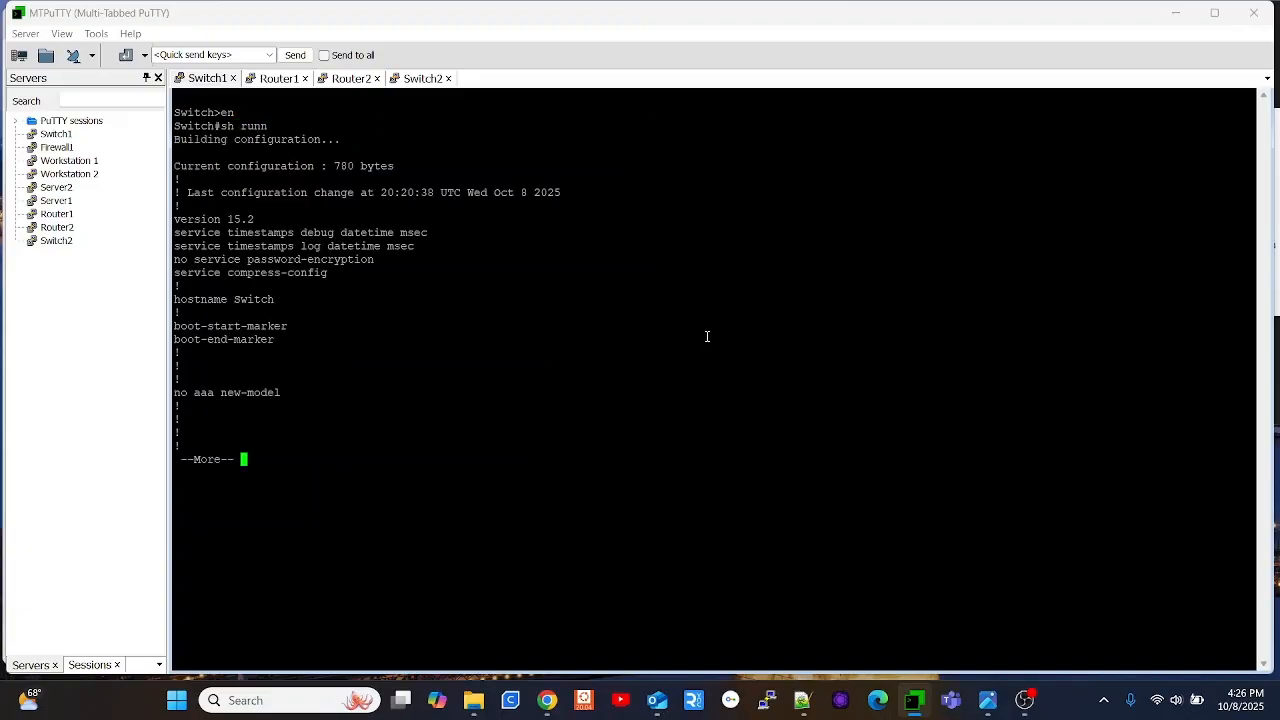
pyautogui.press('space')
pyautogui.press('space')
pyautogui.press('space')
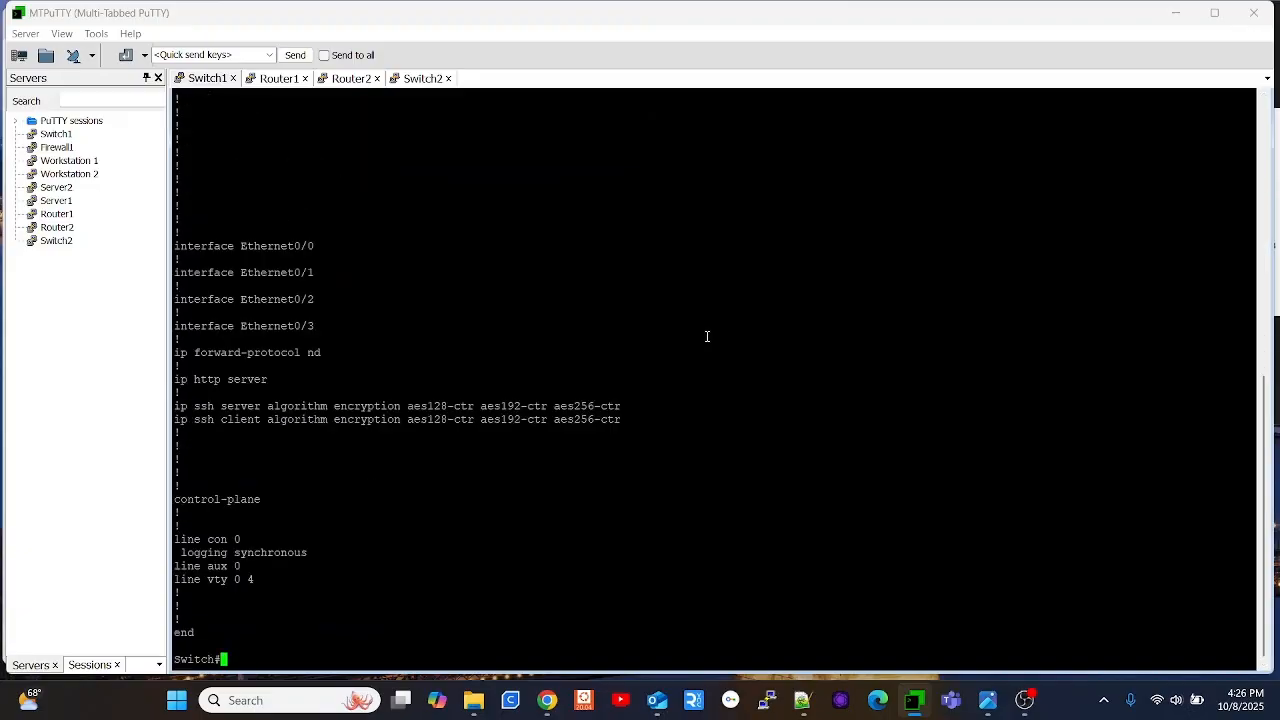
# - Enter global configuration mode on Switch1, paste in the copied configuration, and end the configuration session
pyautogui.write('conf t')
pyautogui.press('Return')
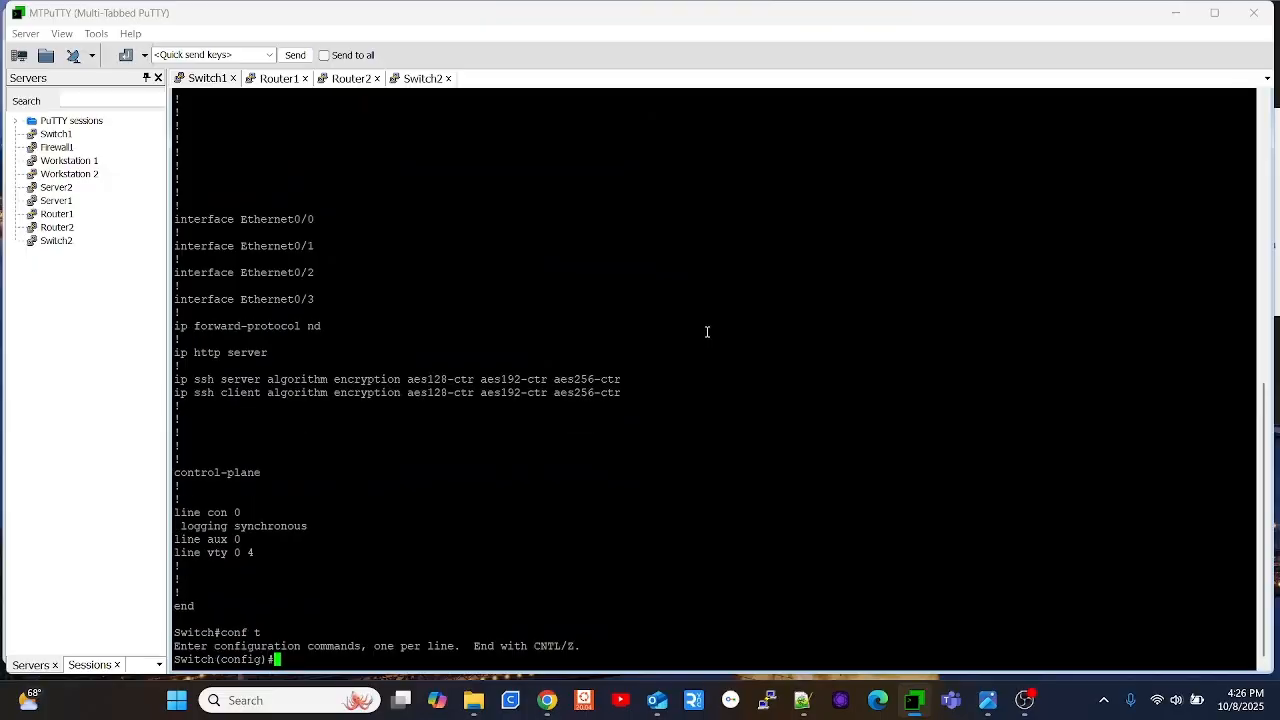
pyautogui.rightClick(707, 332)
pyautogui.write('end')
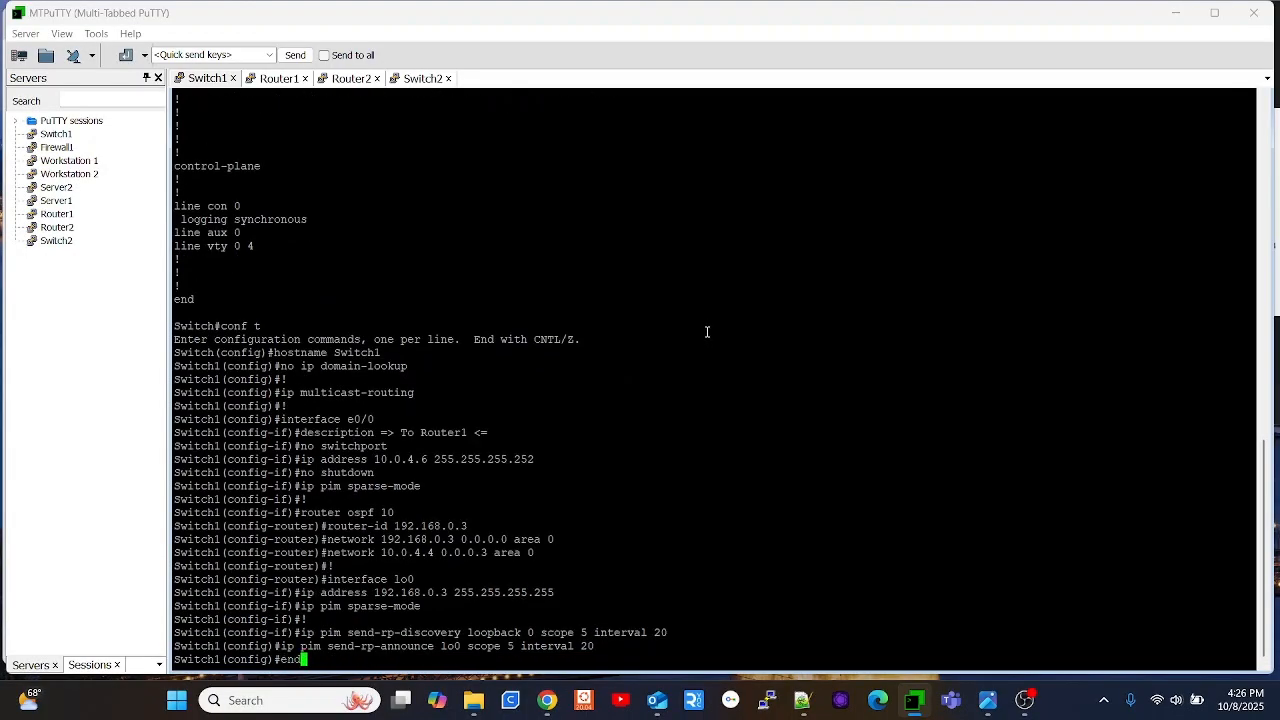
pyautogui.press('Return')
pyautogui.press('Return')
pyautogui.press('Return')
pyautogui.press('Return')
pyautogui.press('Return')
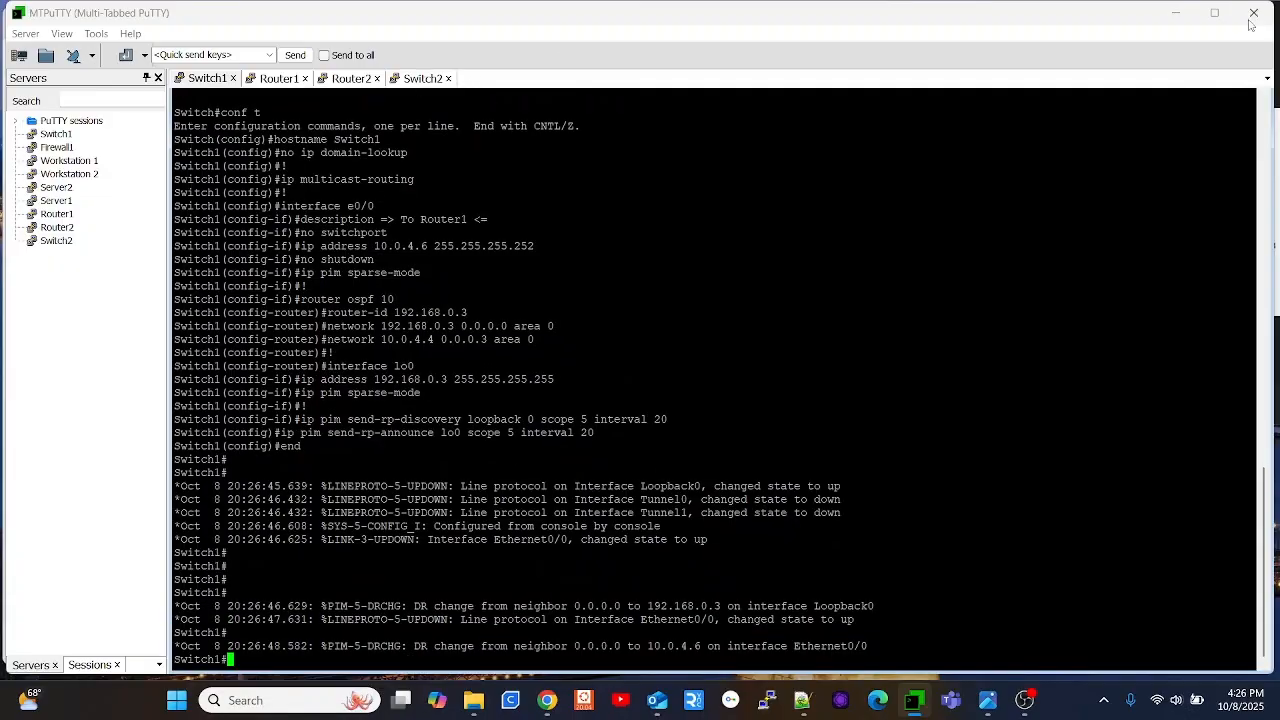
# - Switch back to FleetForm in the browser and clear the Switch1 settings to start a blank configuration form
pyautogui.click(1175, 13)
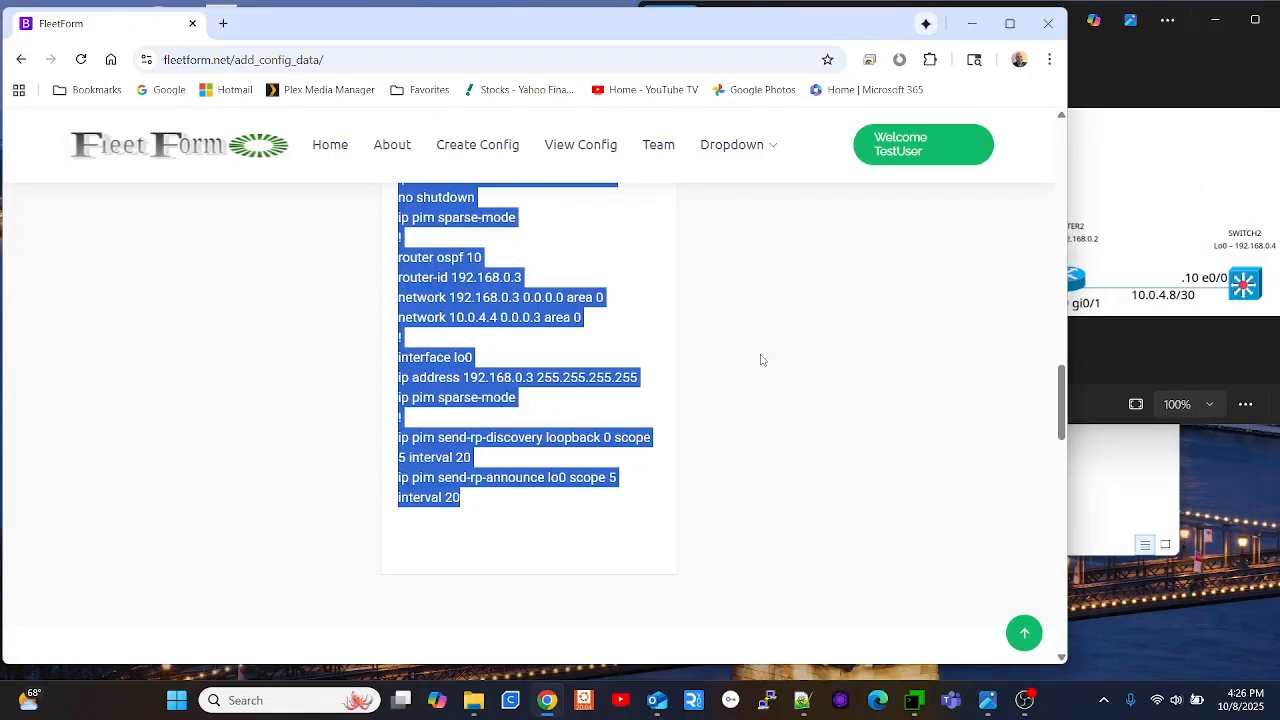
pyautogui.scroll(5, 760, 358)
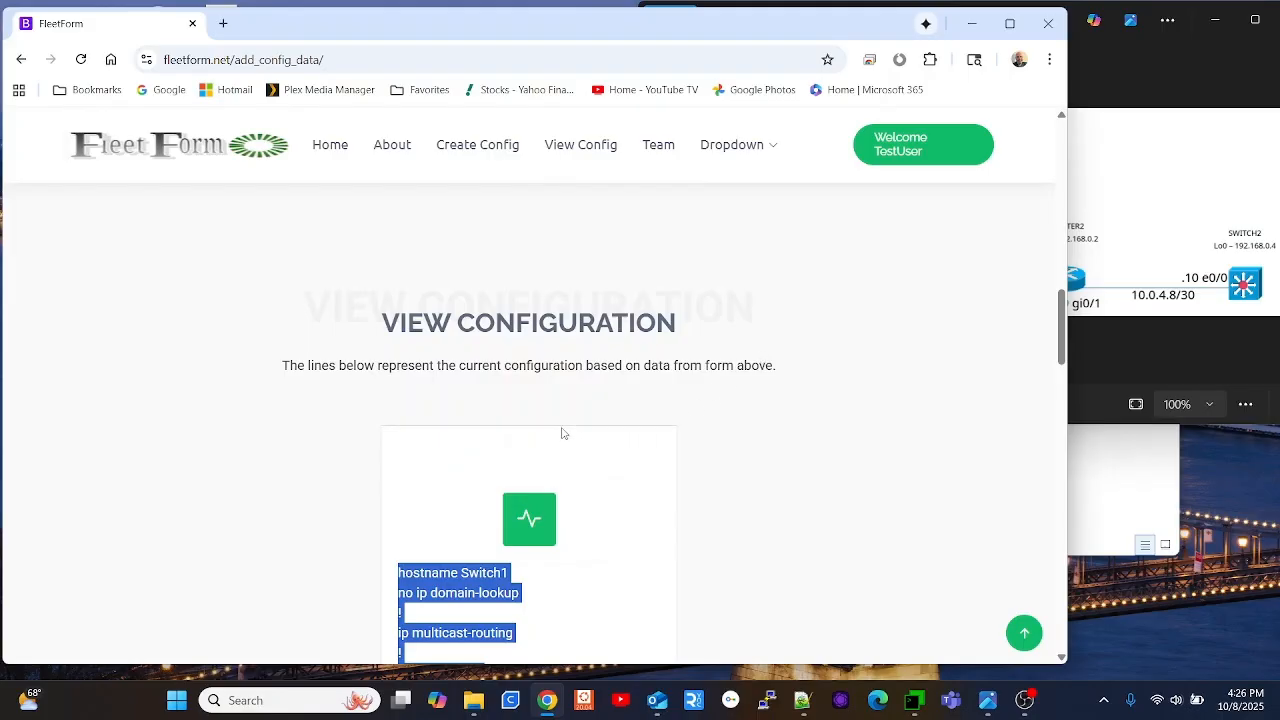
pyautogui.scroll(-4, 380, 428)
pyautogui.scroll(4, 383, 428)
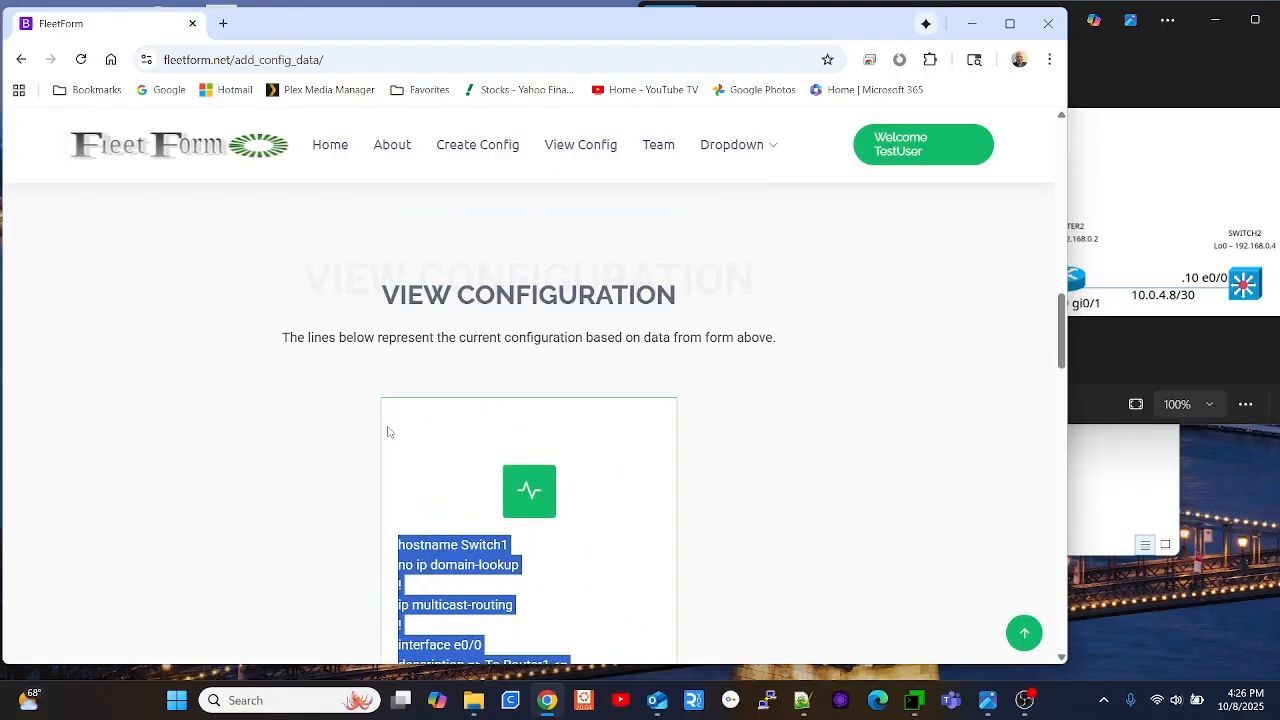
pyautogui.scroll(3, 390, 431)
pyautogui.scroll(3, 334, 417)
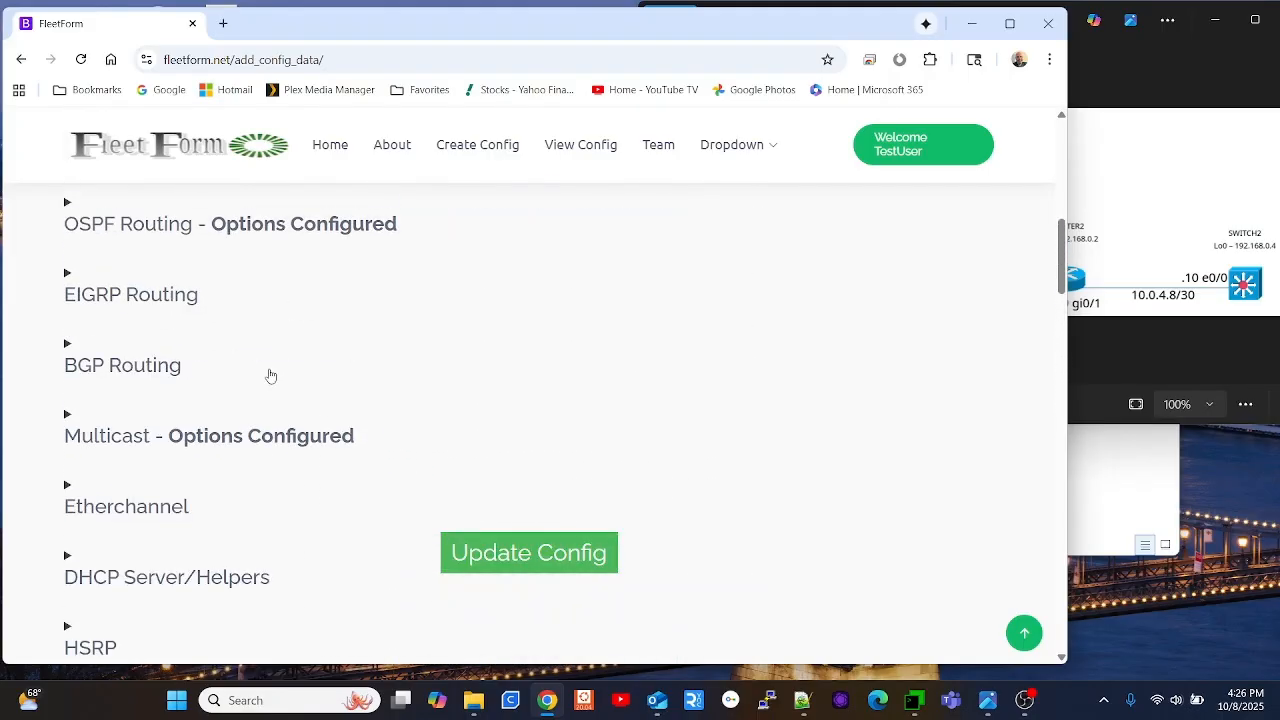
pyautogui.scroll(2, 290, 365)
pyautogui.scroll(3, 291, 349)
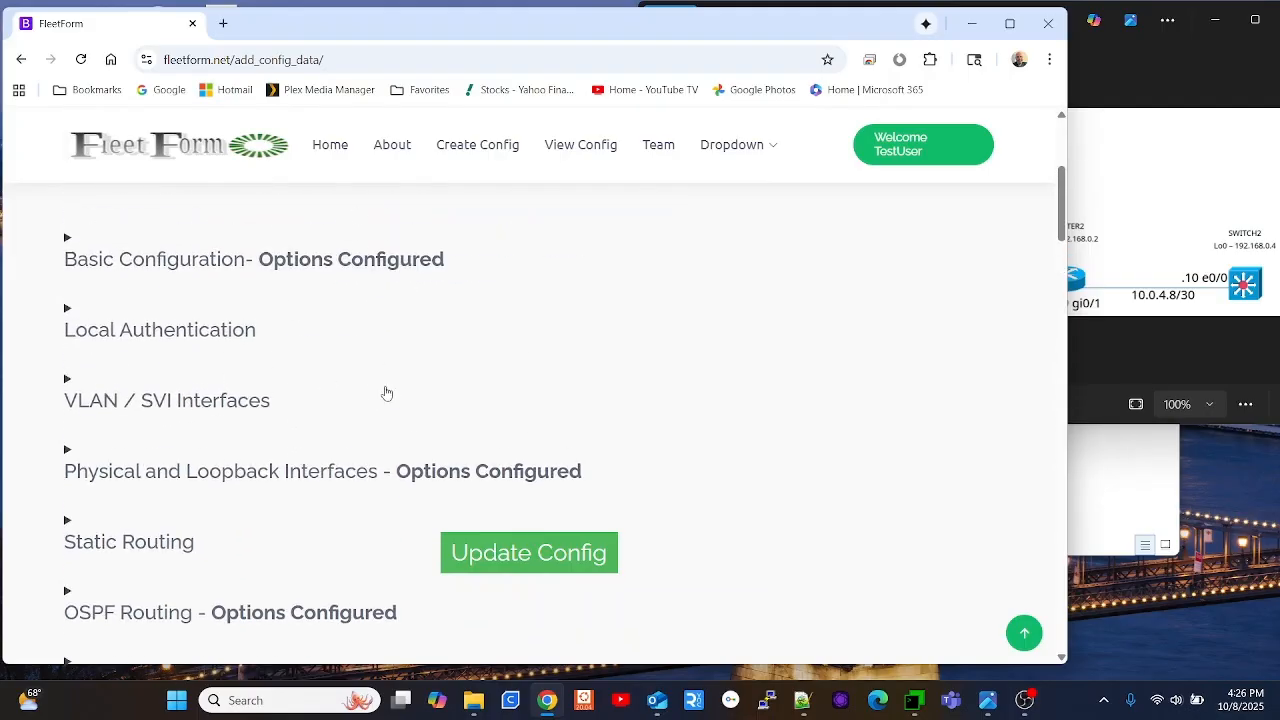
pyautogui.scroll(-7, 382, 384)
pyautogui.click(545, 410)
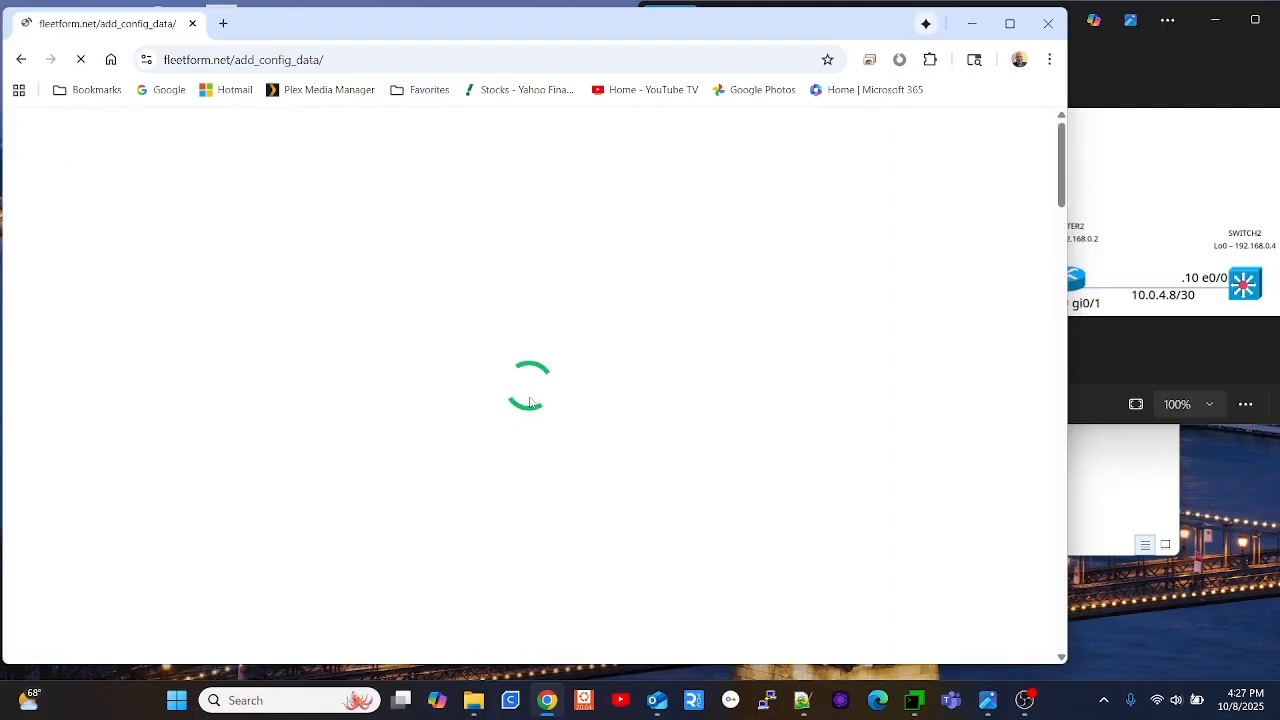
# - Set the router hostname to Switch2 in the basic configuration and update the config
pyautogui.scroll(-3, 250, 330)
pyautogui.click(158, 247)
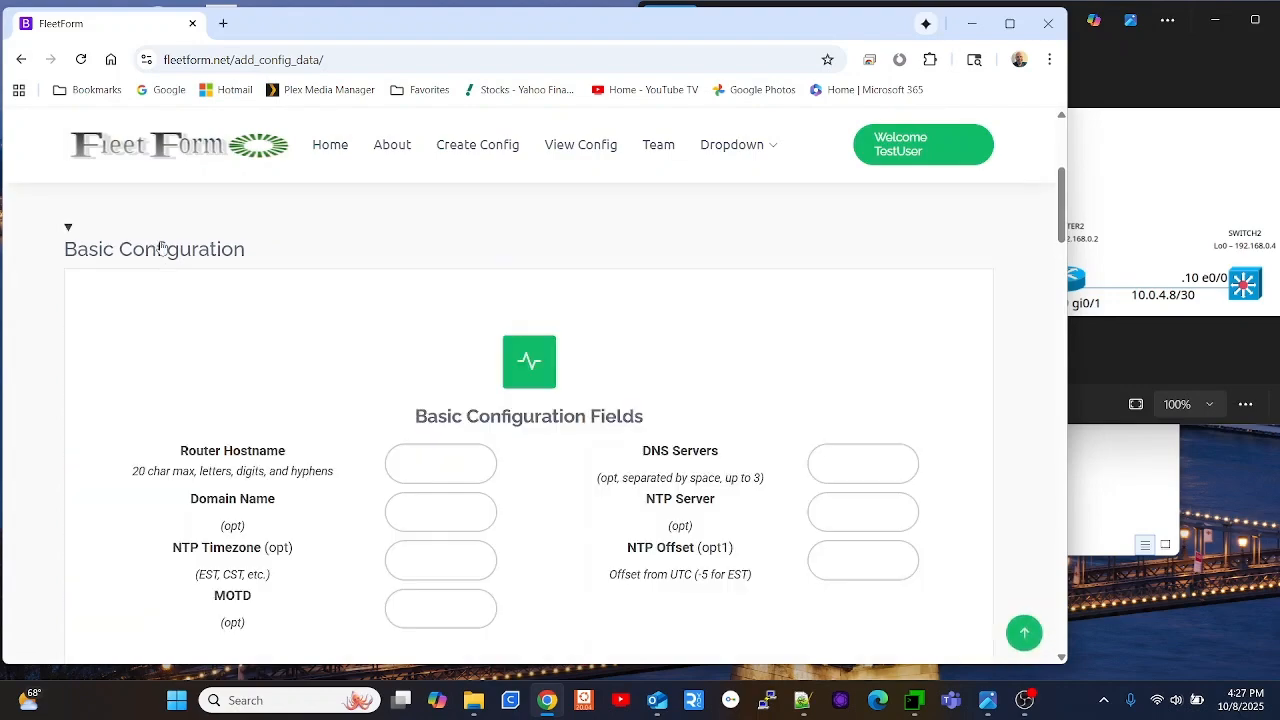
pyautogui.click(422, 452)
pyautogui.write('Sw')
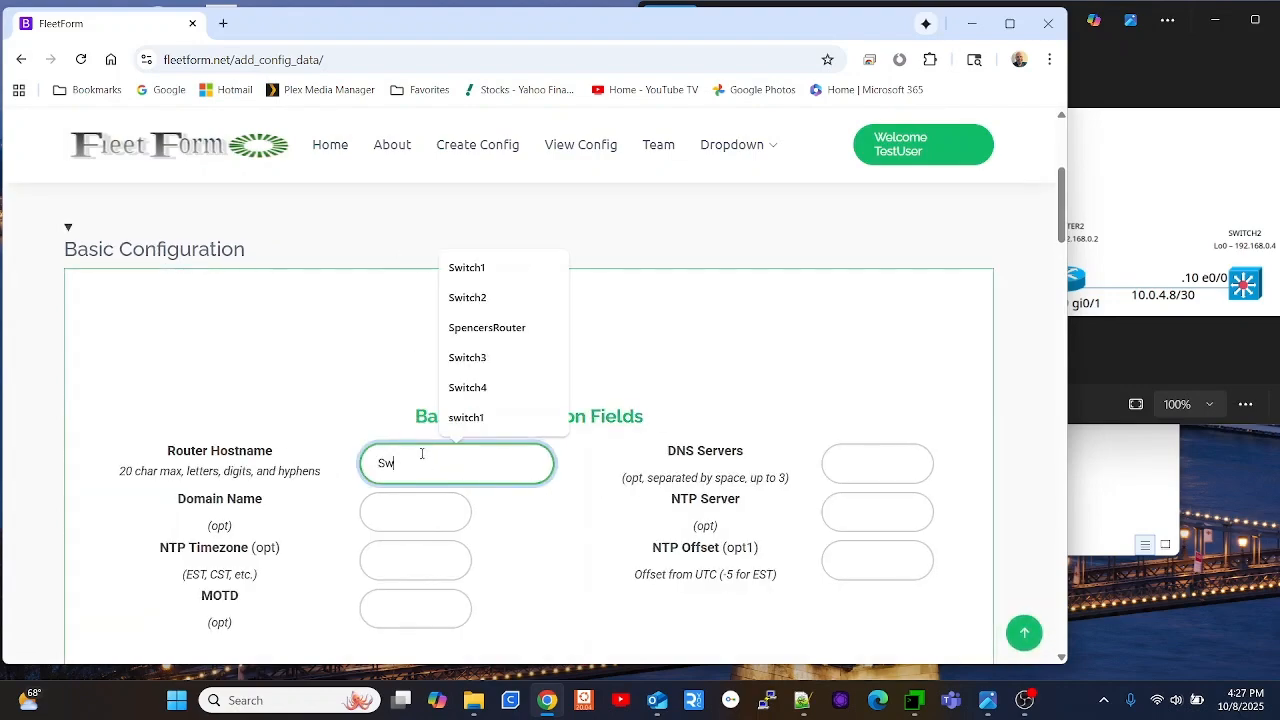
pyautogui.write('itch2')
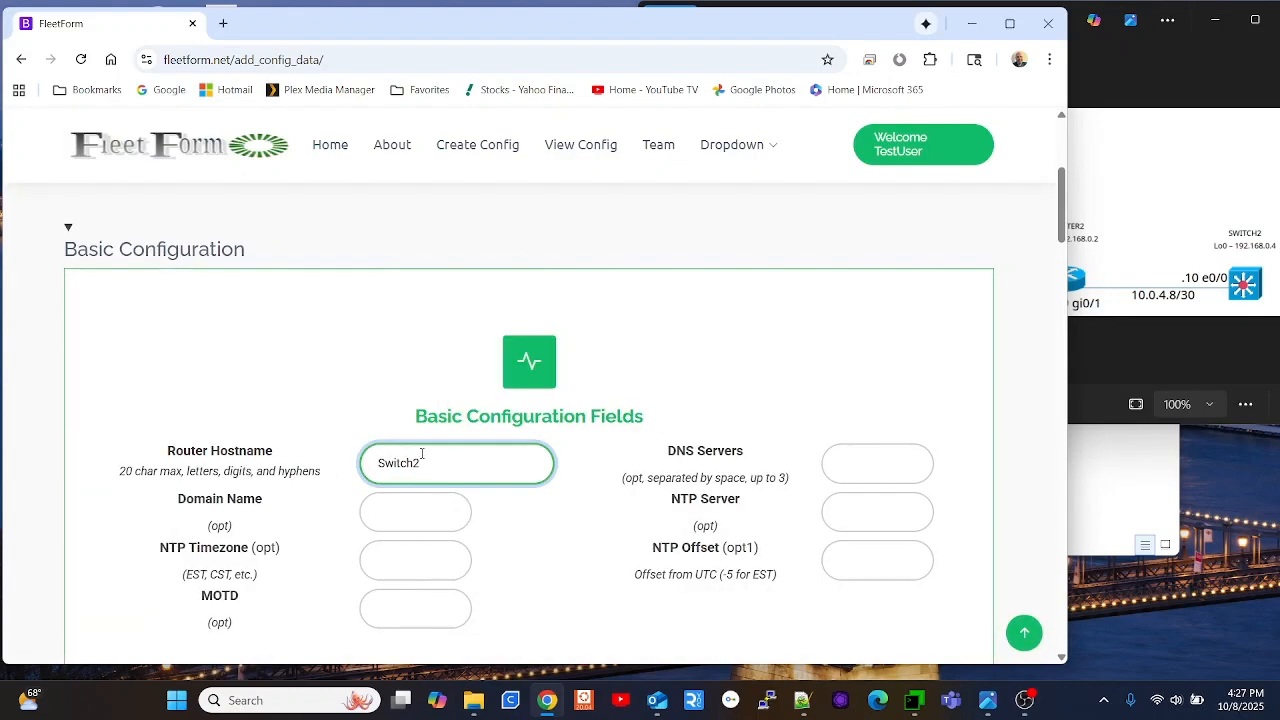
pyautogui.scroll(-3, 440, 478)
pyautogui.click(546, 552)
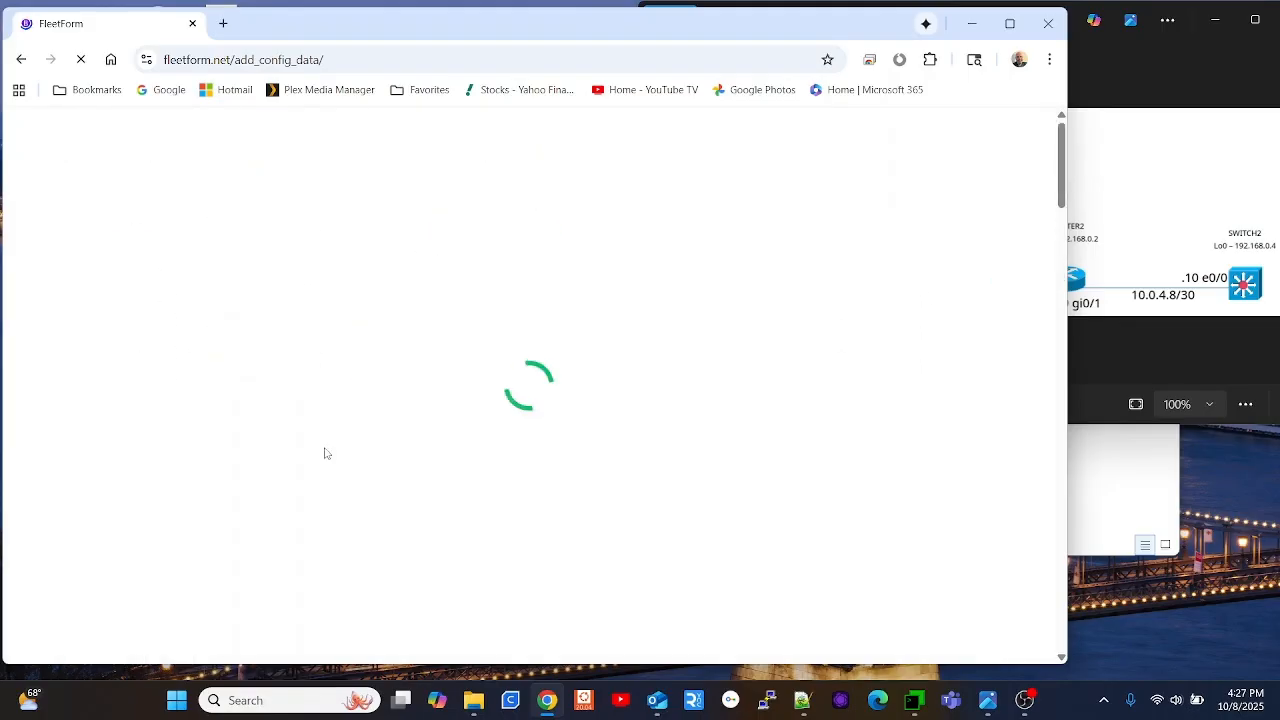
# - Define Interface 1 as e0/0 with the description "=> To Router2 <=" in the physical and loopback interface settings
pyautogui.click(242, 478)
pyautogui.scroll(-3, 210, 430)
pyautogui.click(130, 356)
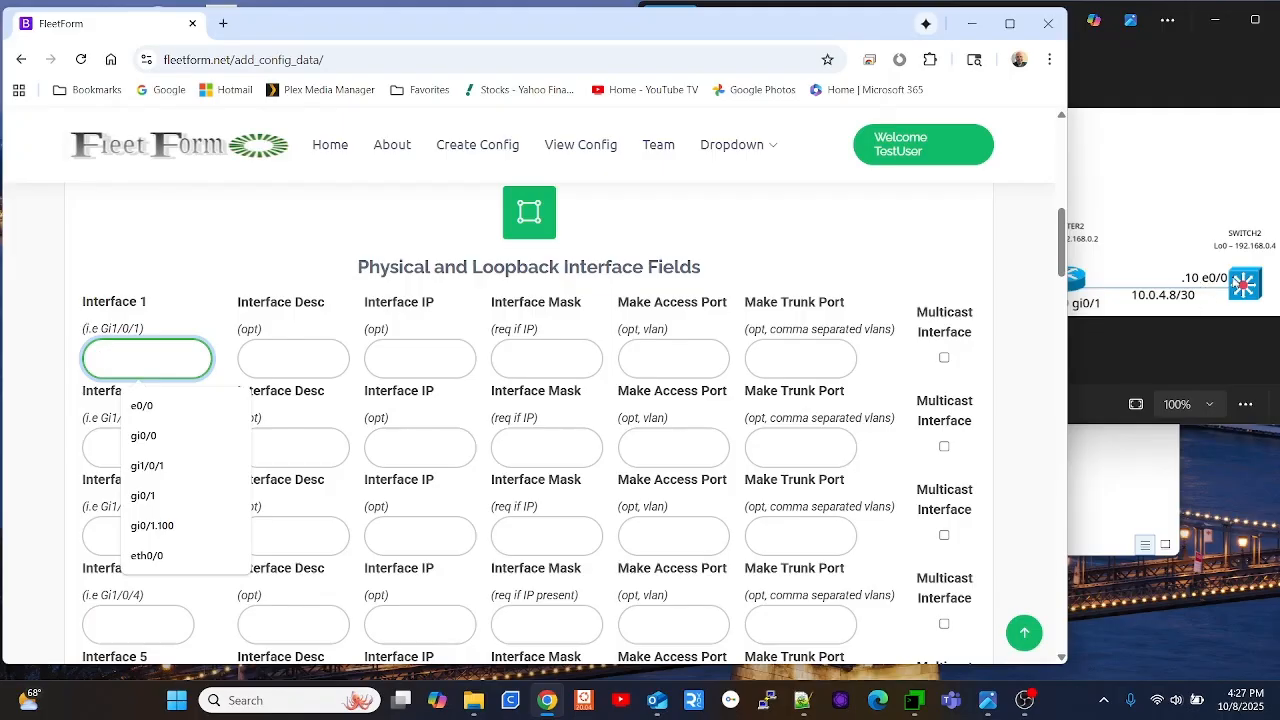
pyautogui.click(165, 404)
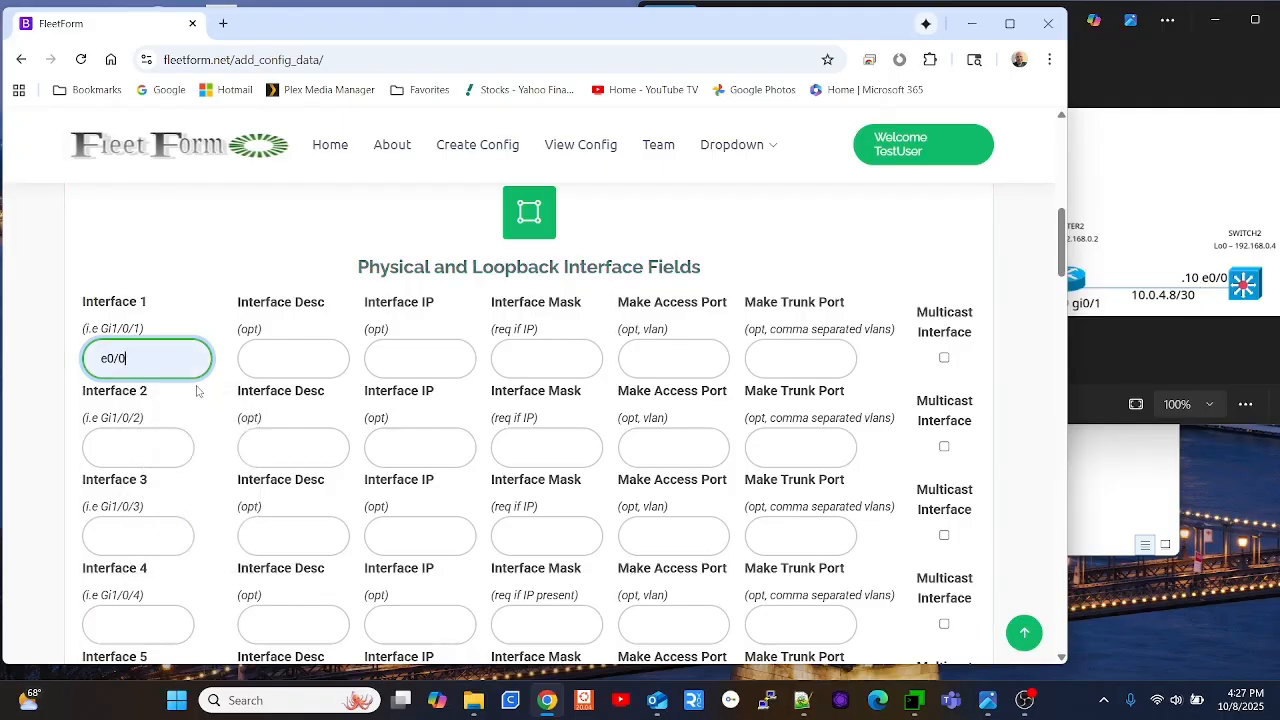
pyautogui.click(290, 360)
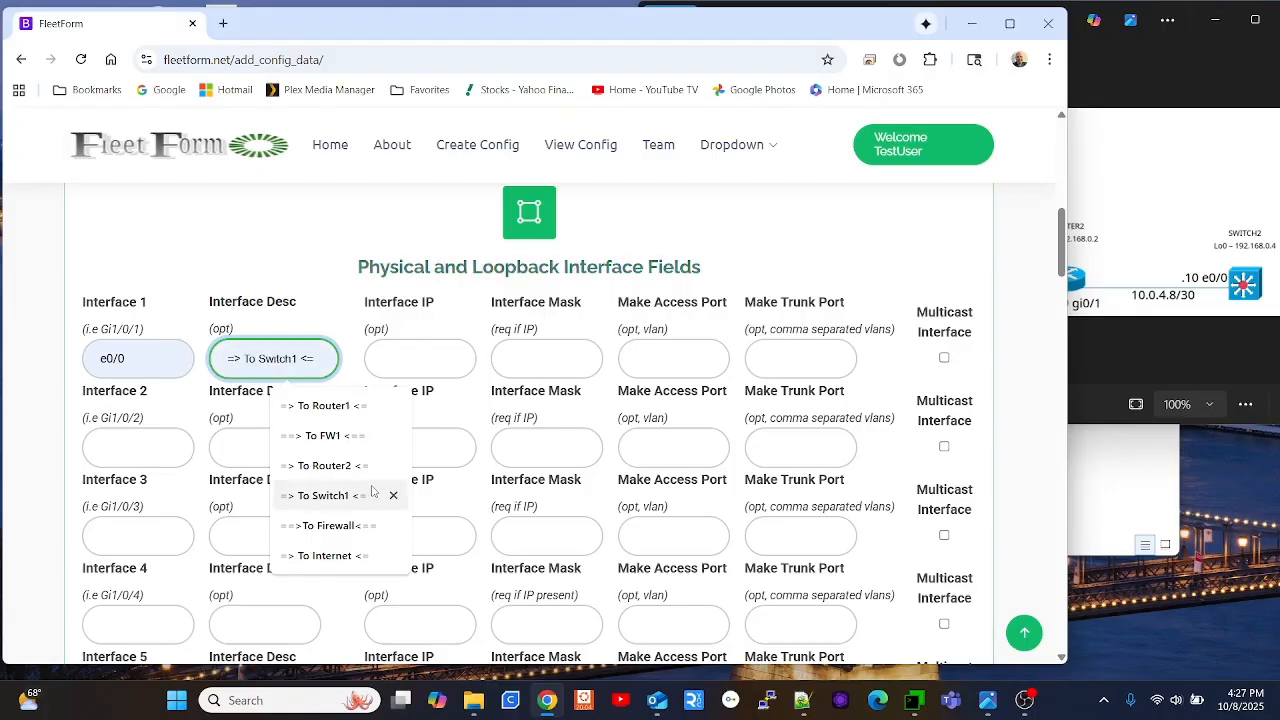
pyautogui.click(345, 465)
# - Give Interface 1 the IP 10.0.4.10 with mask 255.255.255.252 and enable it as a multicast interface
pyautogui.click(414, 364)
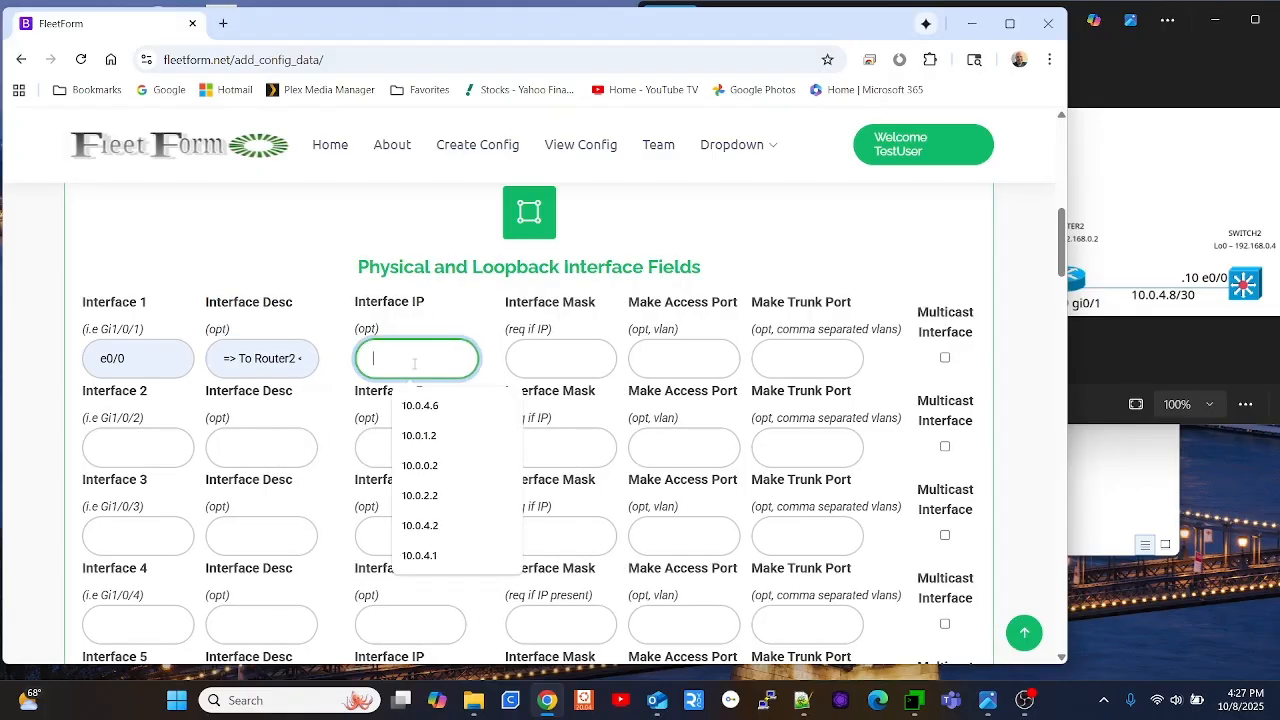
pyautogui.write('10.0.')
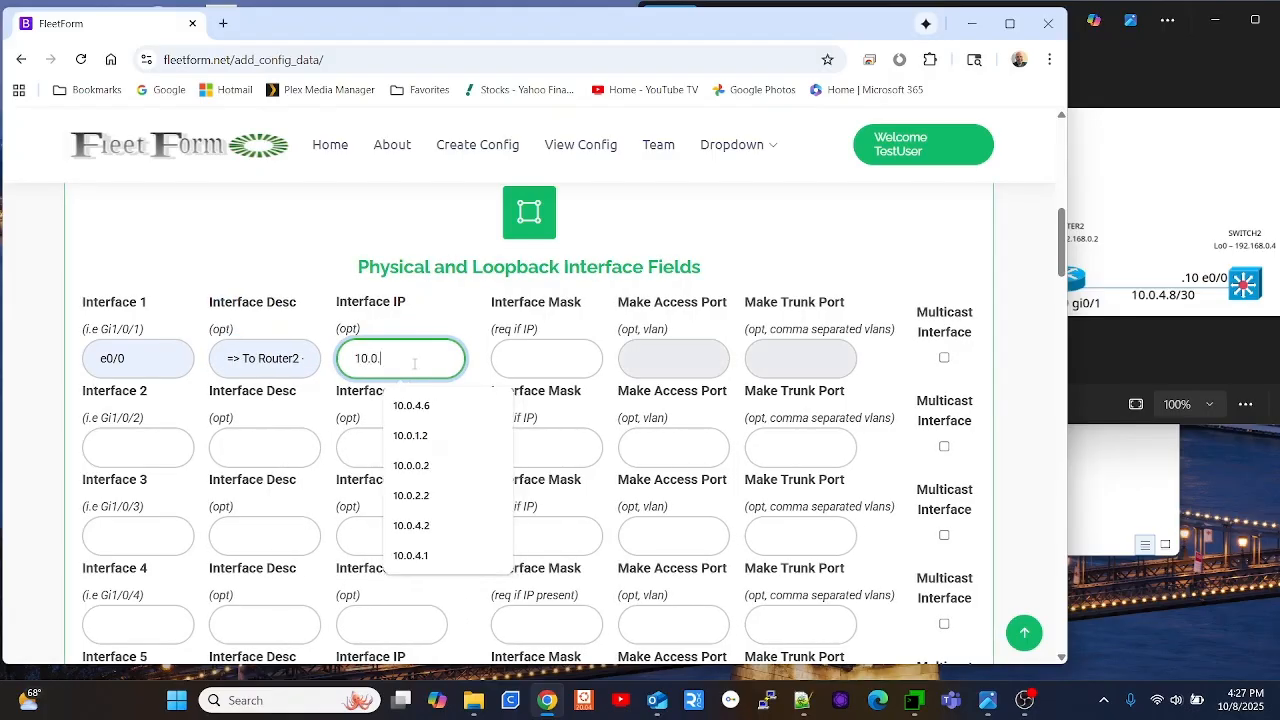
pyautogui.write('4.10')
pyautogui.press('Tab')
pyautogui.write('2')
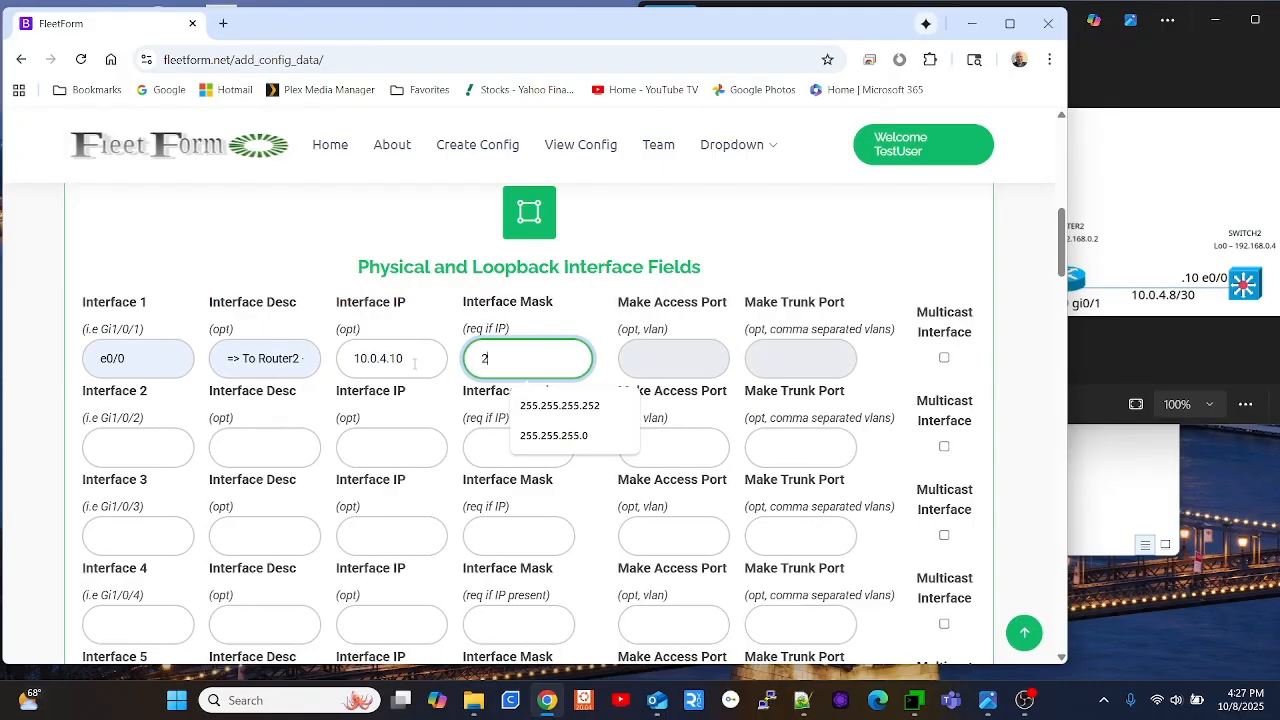
pyautogui.press('Down')
pyautogui.press('Tab')
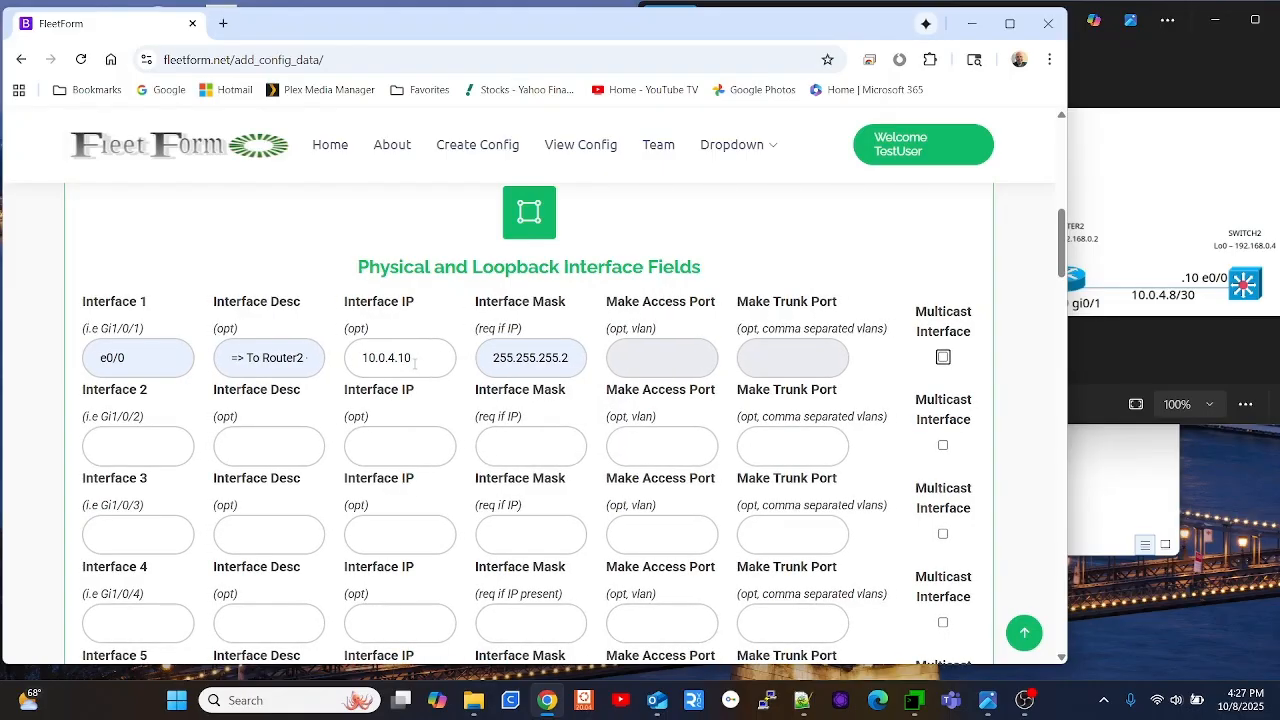
pyautogui.click(943, 357)
# - Set the Loopback 0 IP to 192.168.0.4 and update the config with the interface settings
pyautogui.scroll(-1, 444, 440)
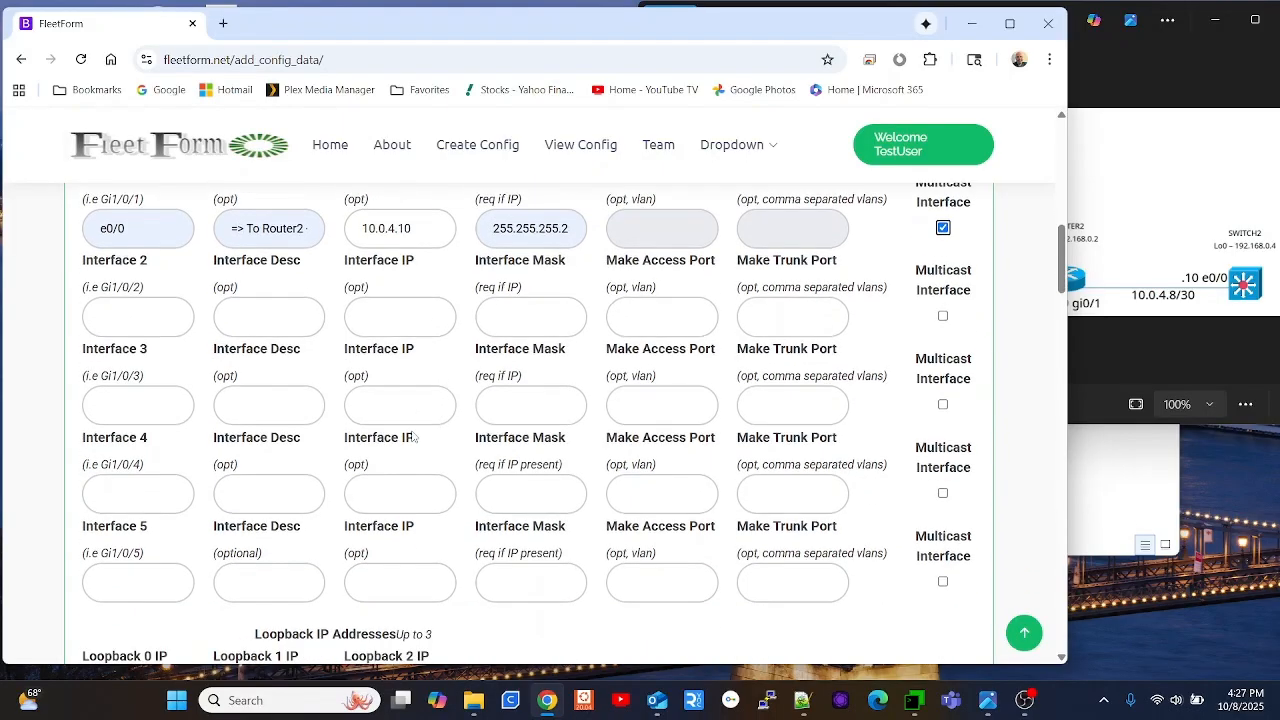
pyautogui.scroll(-3, 414, 435)
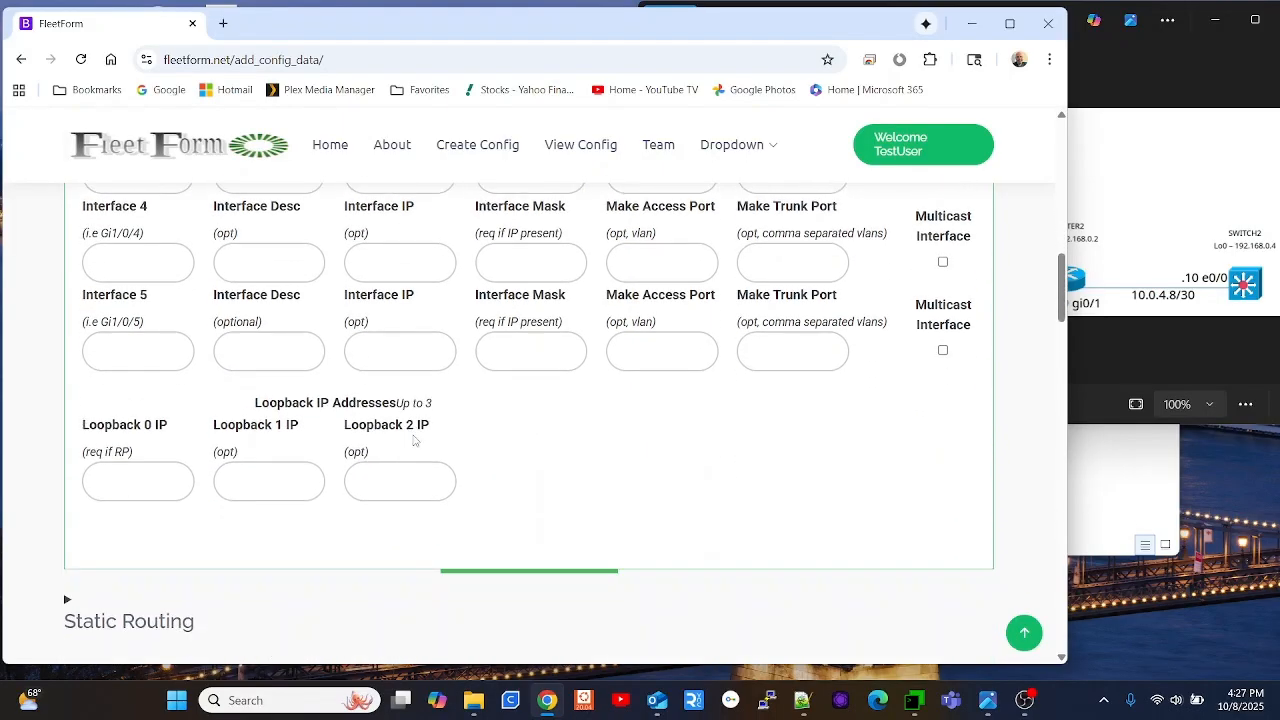
pyautogui.click(152, 486)
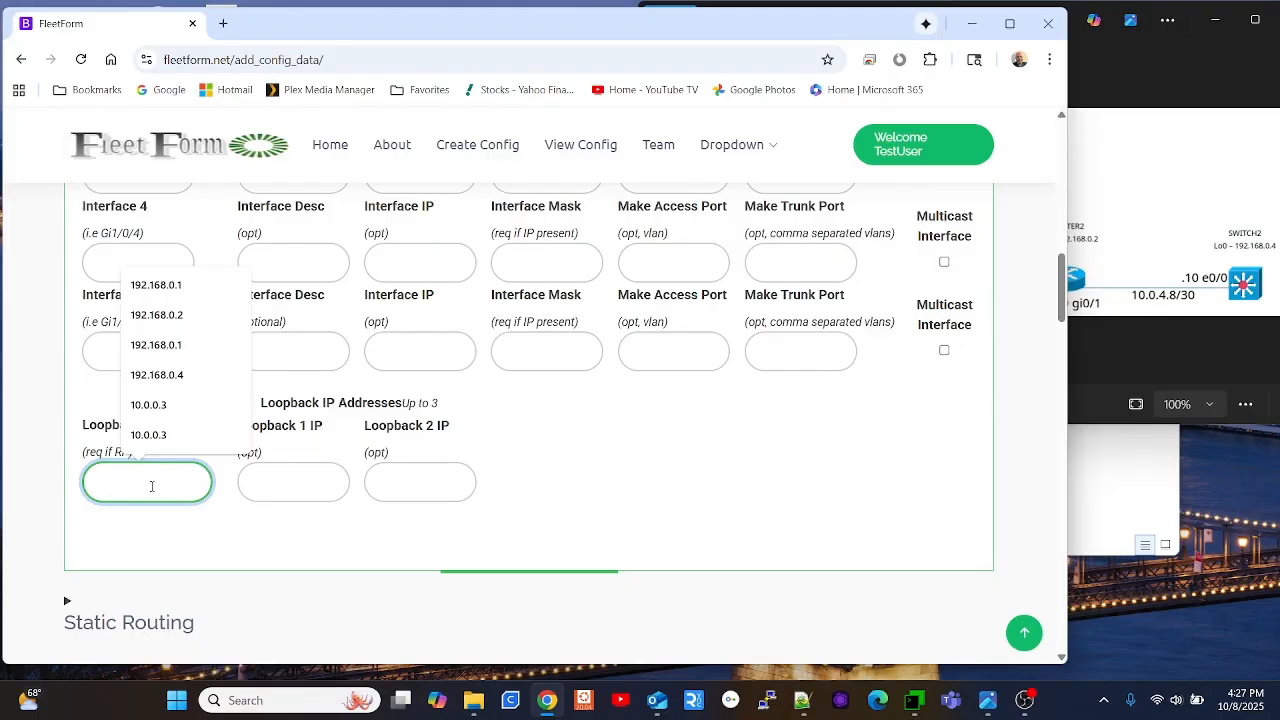
pyautogui.write('192.16')
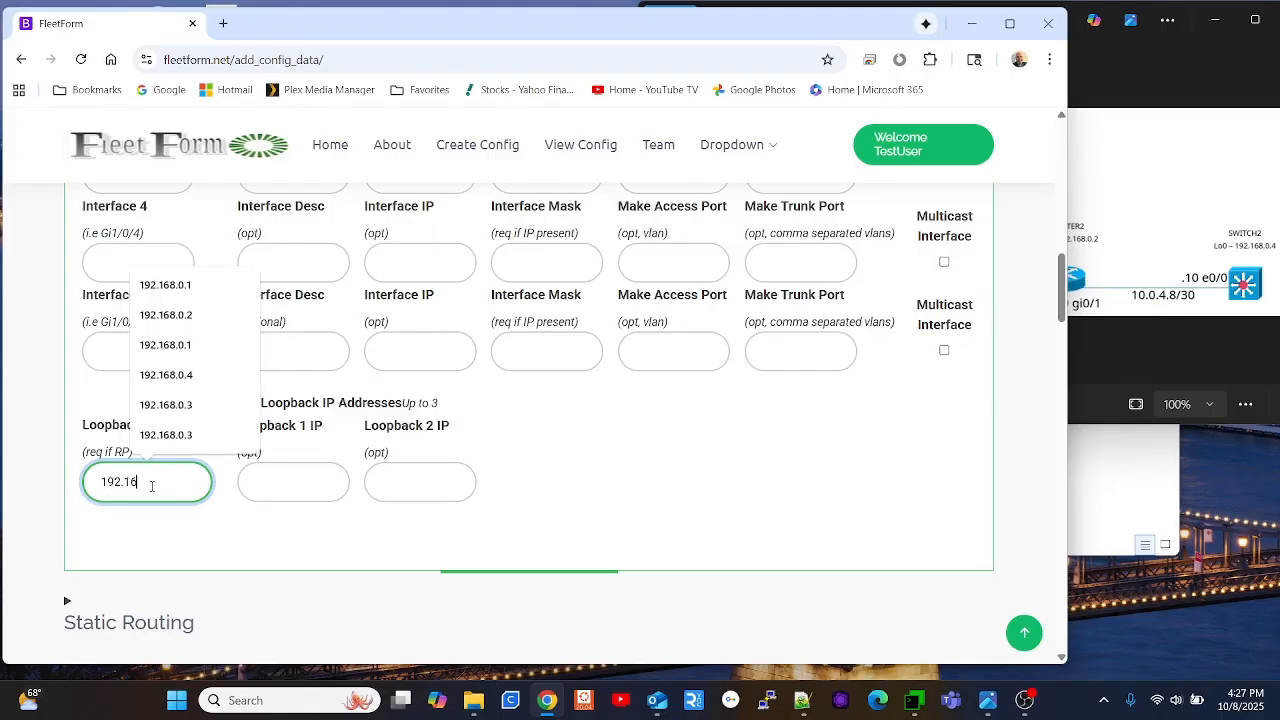
pyautogui.write('8.0.4')
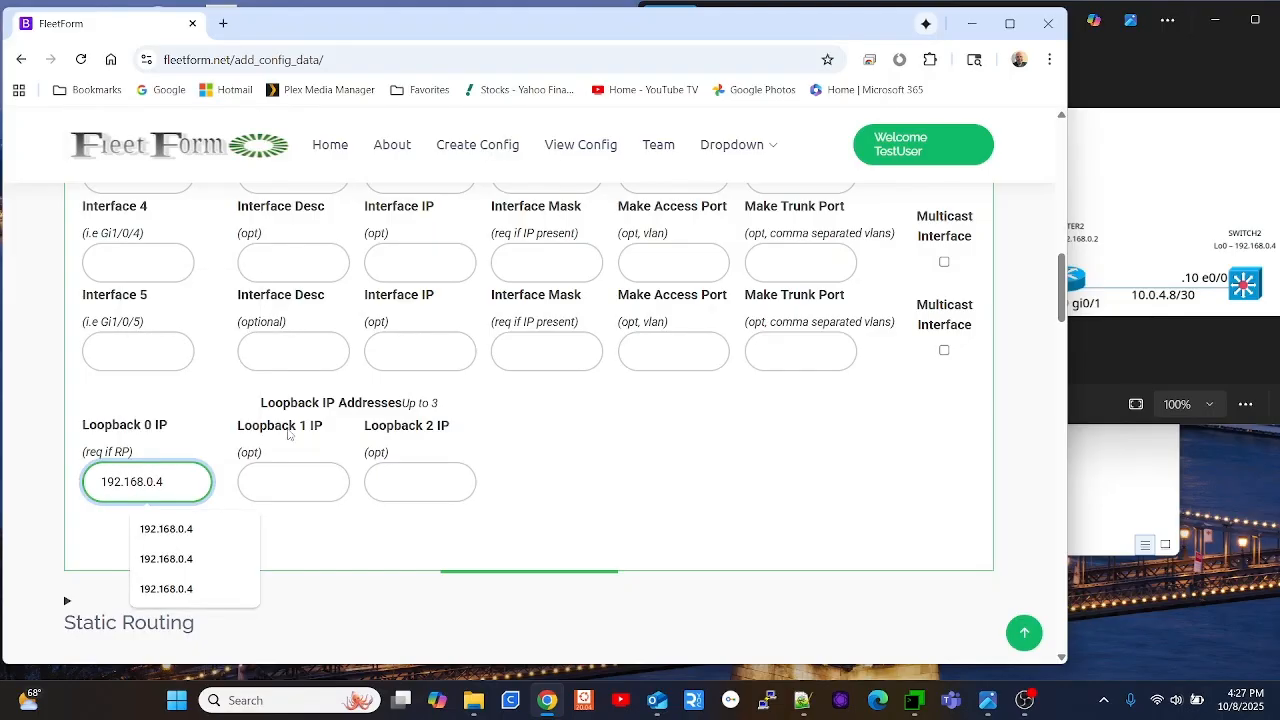
pyautogui.scroll(-2, 371, 437)
pyautogui.scroll(5, 493, 427)
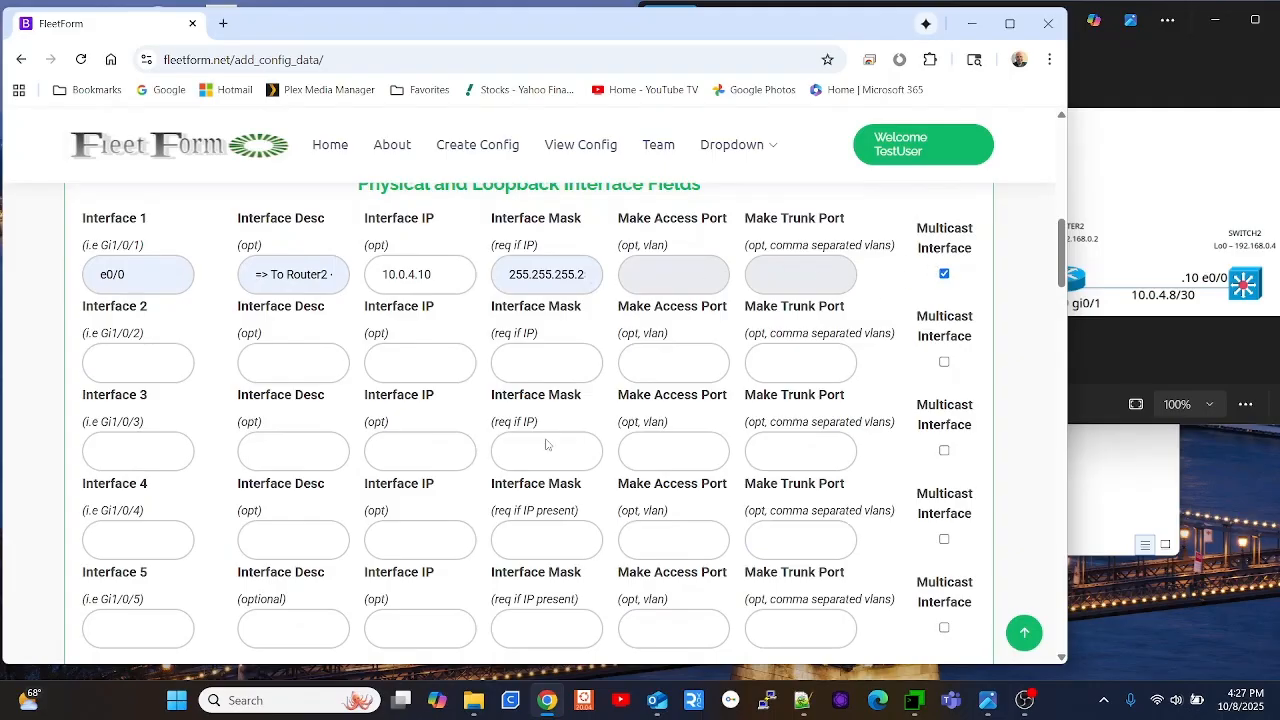
pyautogui.scroll(-5, 664, 381)
pyautogui.click(517, 551)
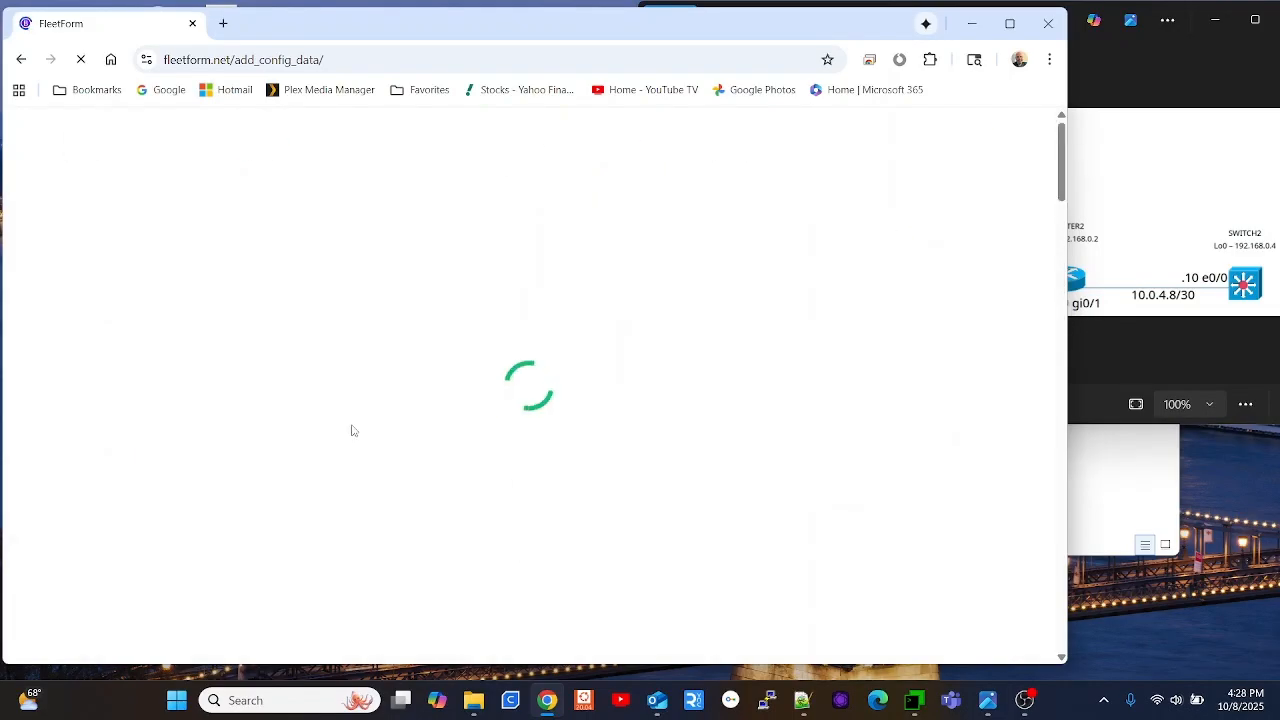
# - Set the OSPF process ID to 10 and choose 192.168.0.4 as the OSPF router ID
pyautogui.scroll(-6, 323, 420)
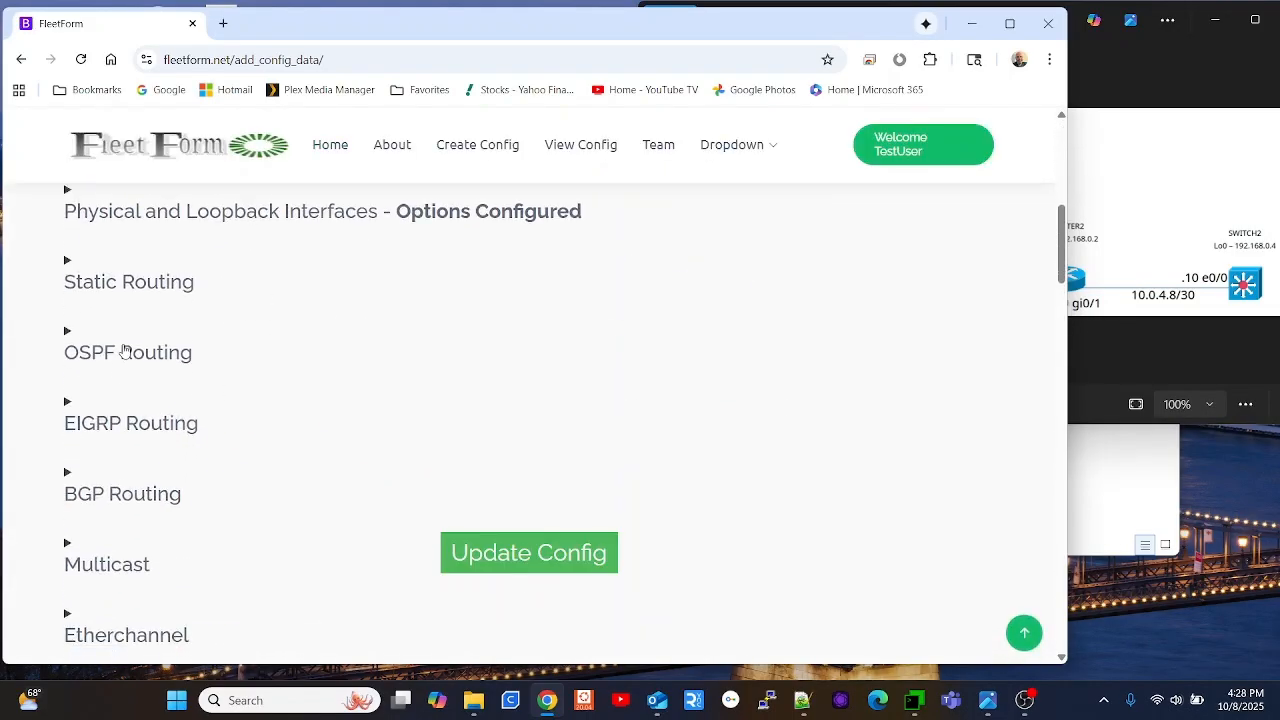
pyautogui.click(124, 350)
pyautogui.scroll(-3, 337, 349)
pyautogui.click(160, 262)
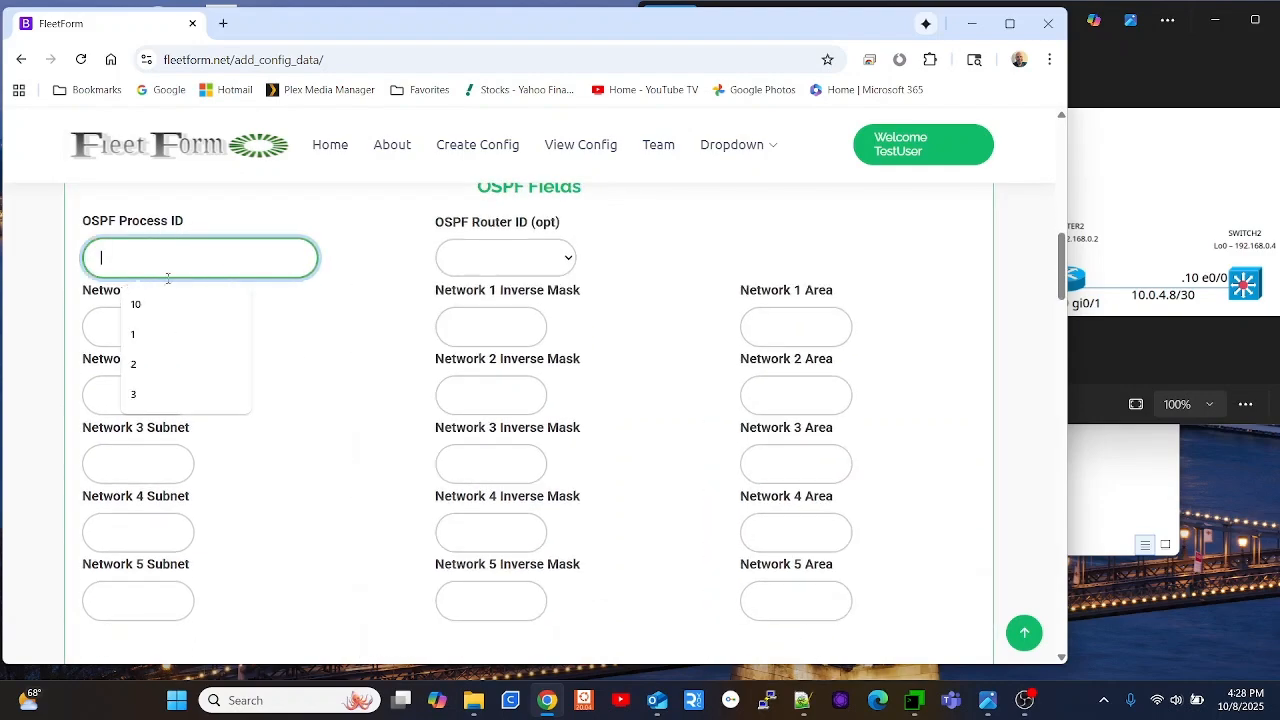
pyautogui.click(172, 302)
pyautogui.click(535, 262)
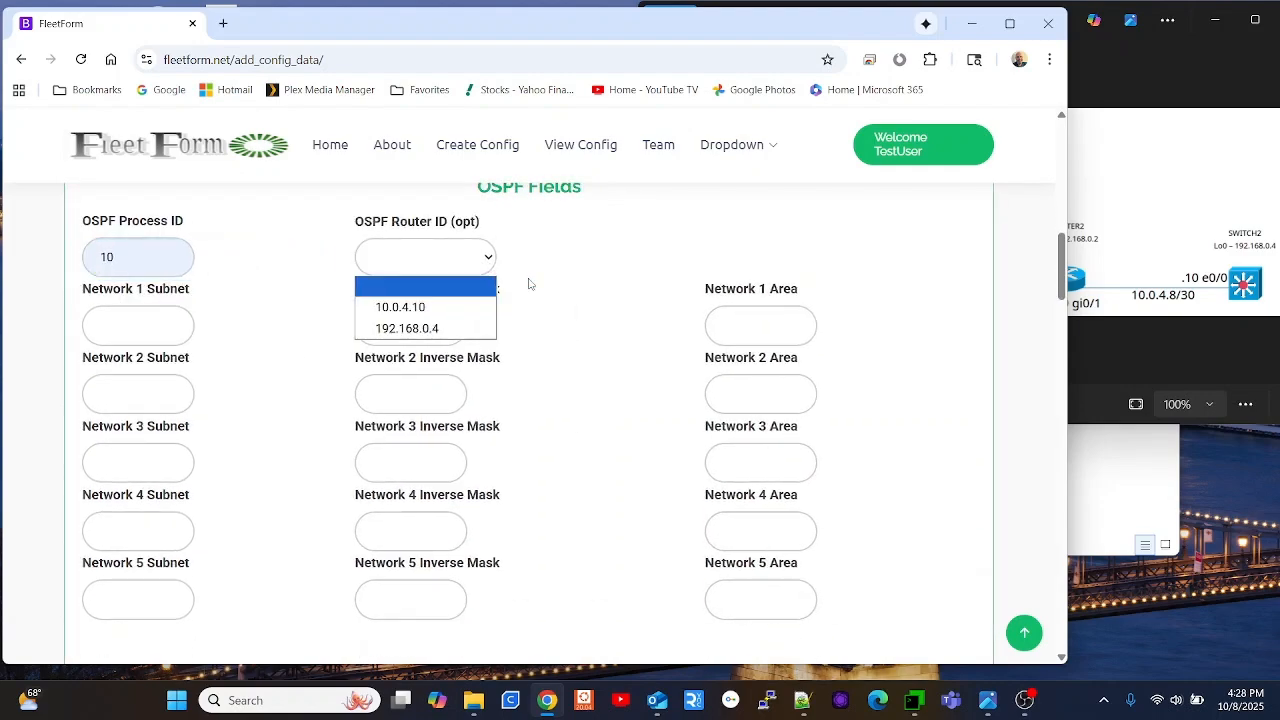
pyautogui.click(434, 330)
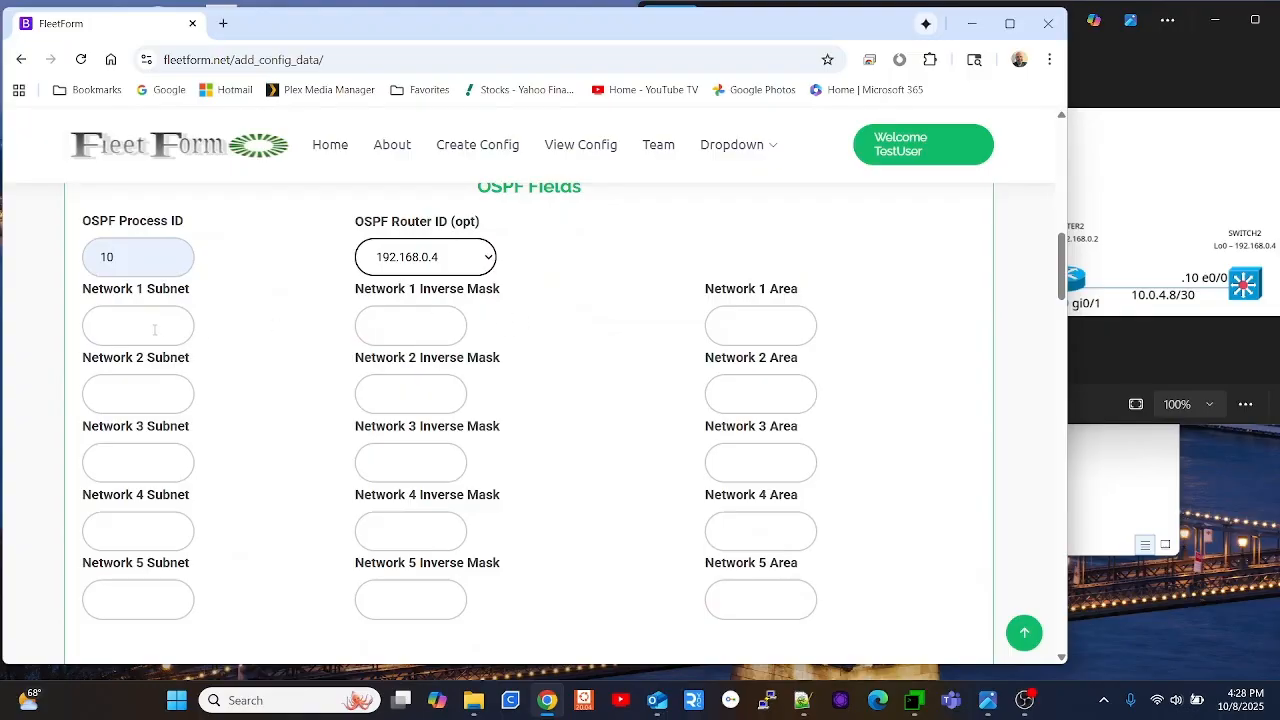
# - Add OSPF Network 1 with subnet 192.168.0.4, inverse mask 0.0.0.0 and area 0
pyautogui.click(121, 328)
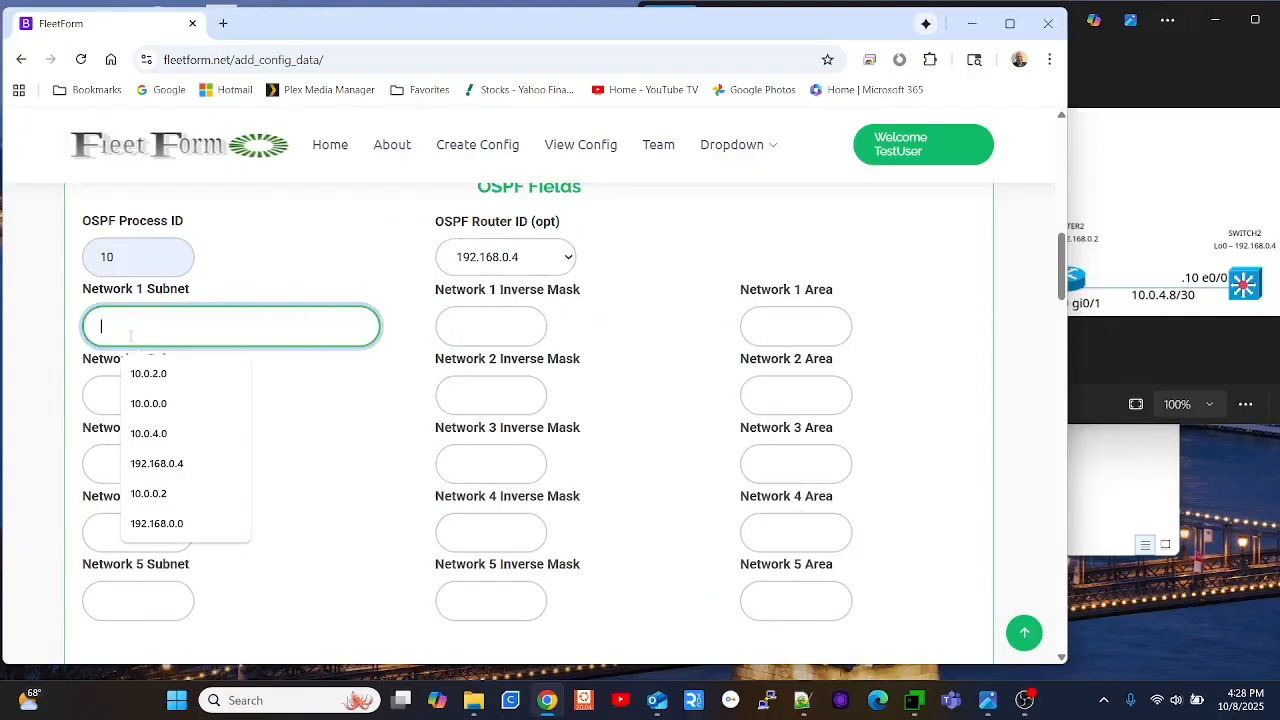
pyautogui.click(168, 463)
pyautogui.click(481, 321)
pyautogui.click(482, 403)
pyautogui.write('0')
# - Add OSPF Network 2 with subnet 10.0.4.8, inverse mask 0.0.0.3 and area 0, and update the config
pyautogui.click(128, 410)
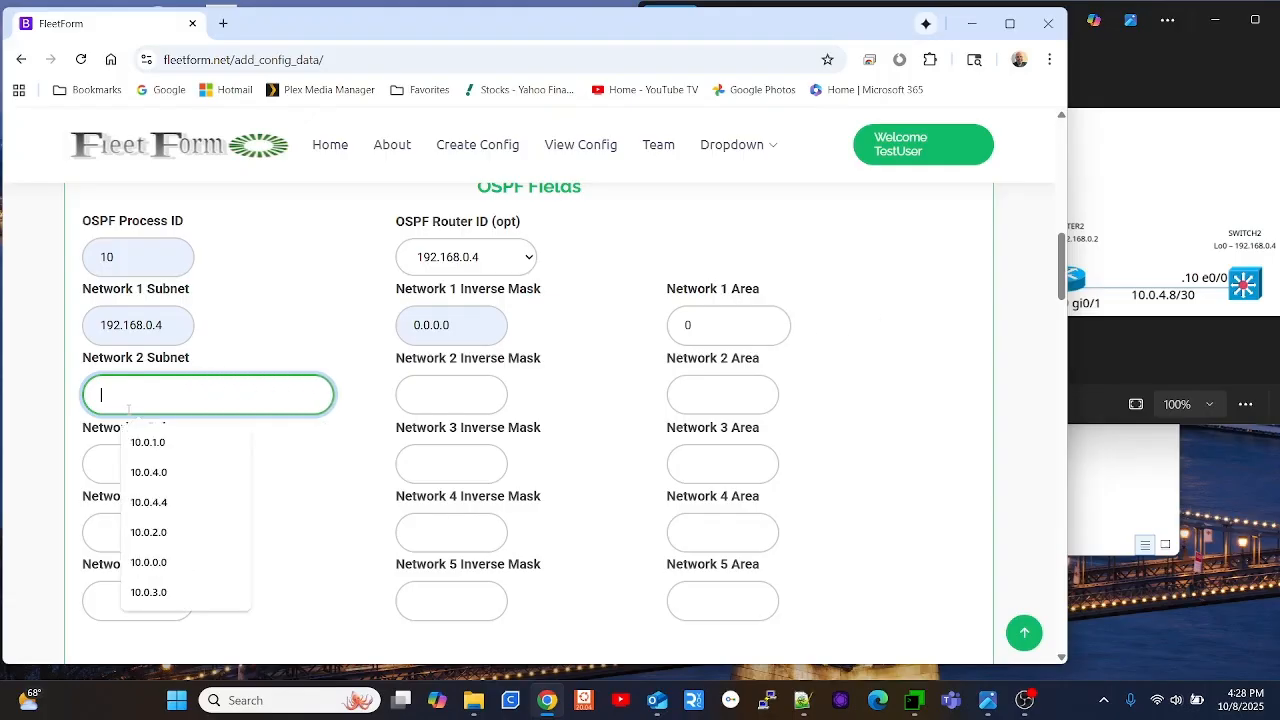
pyautogui.write('10.0')
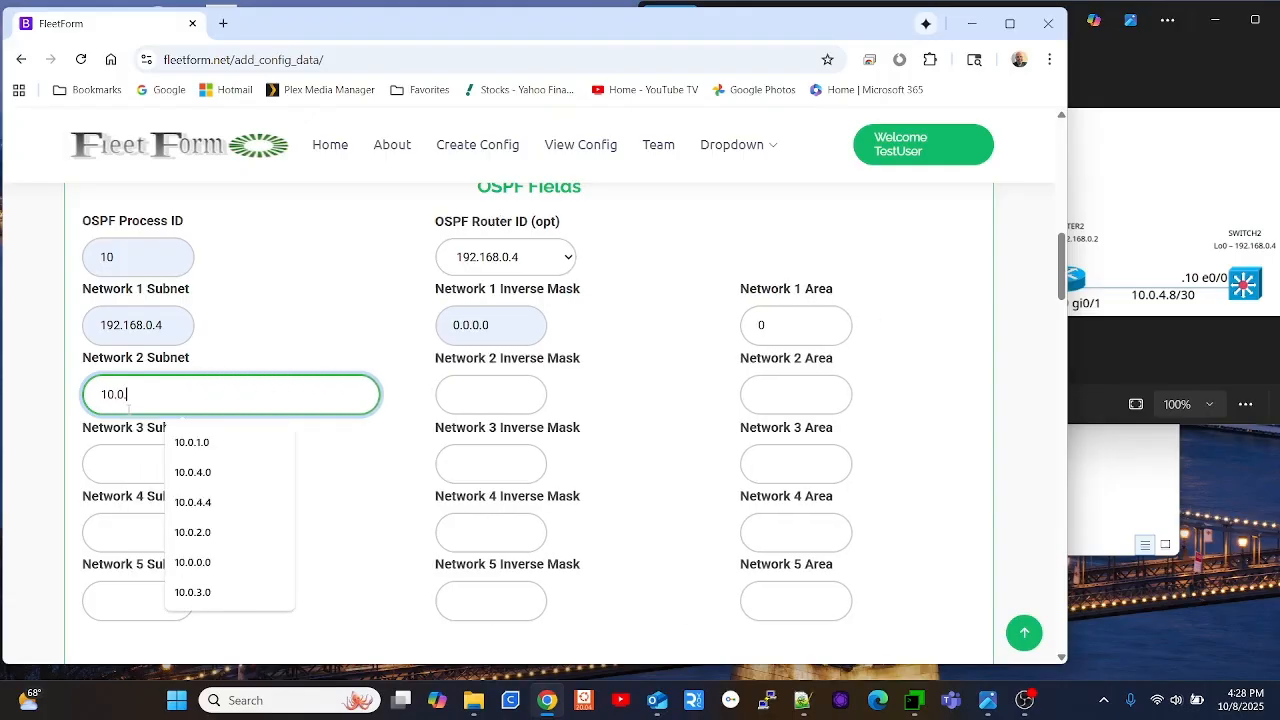
pyautogui.write('.4.8')
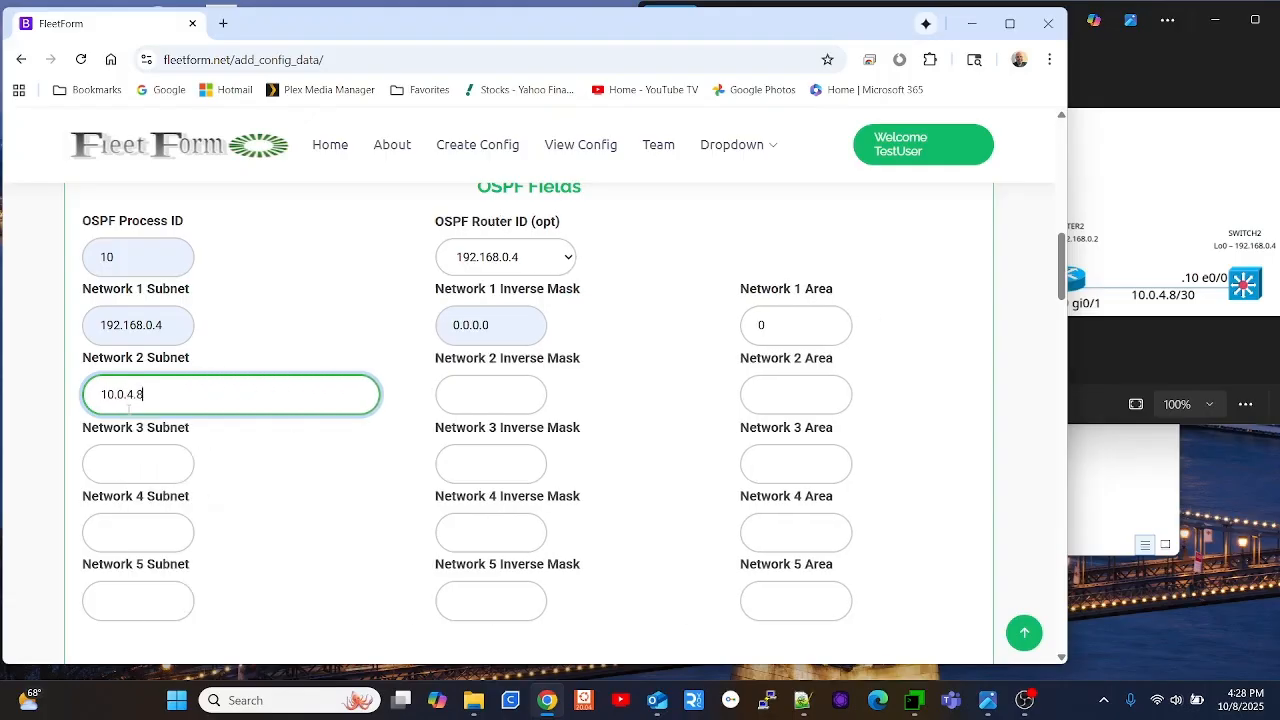
pyautogui.press('Tab')
pyautogui.write('0.0.0.3')
pyautogui.press('Tab')
pyautogui.write('0')
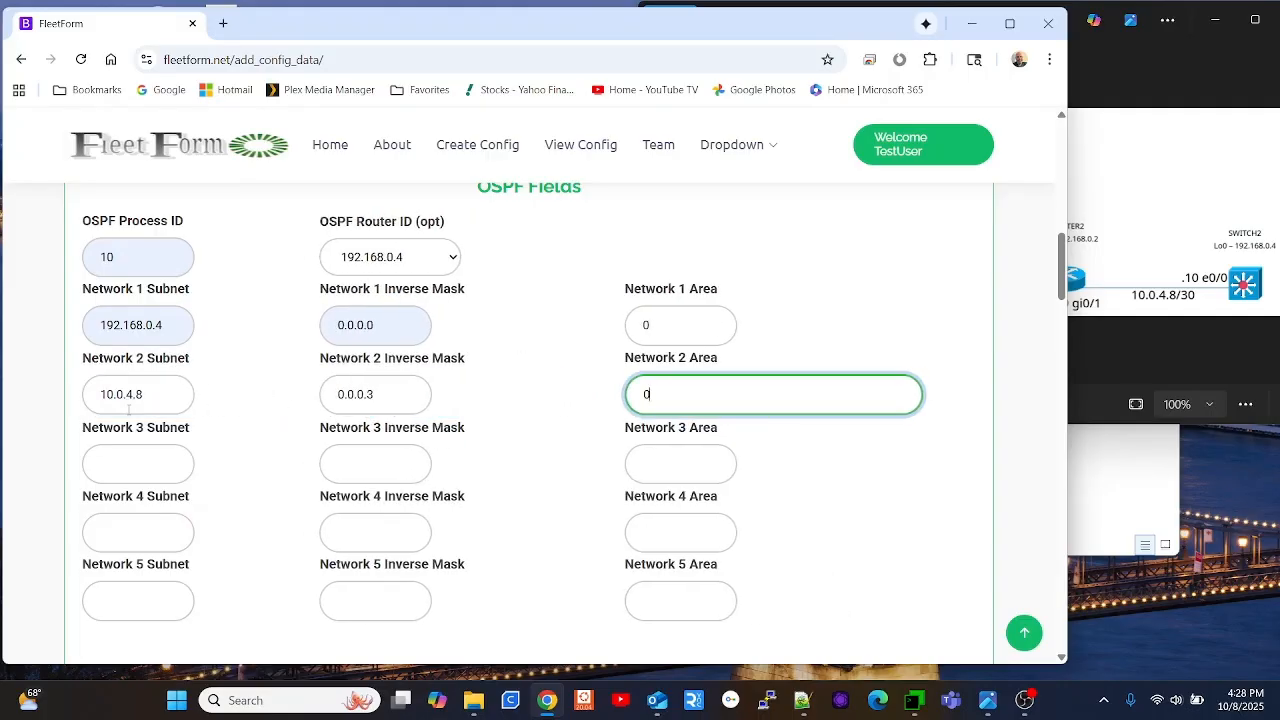
pyautogui.scroll(-3, 369, 463)
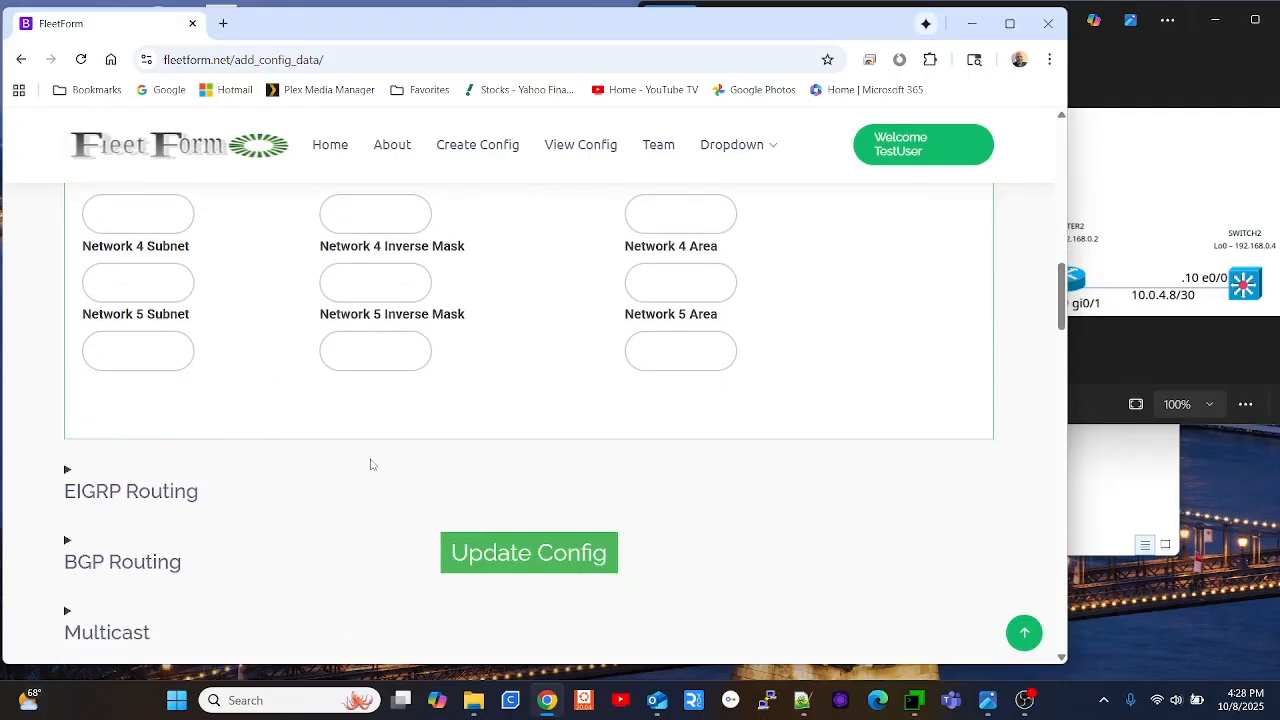
pyautogui.click(500, 560)
# - Leave the Multicast fields empty and copy the full generated Switch2 configuration
pyautogui.scroll(-7, 414, 420)
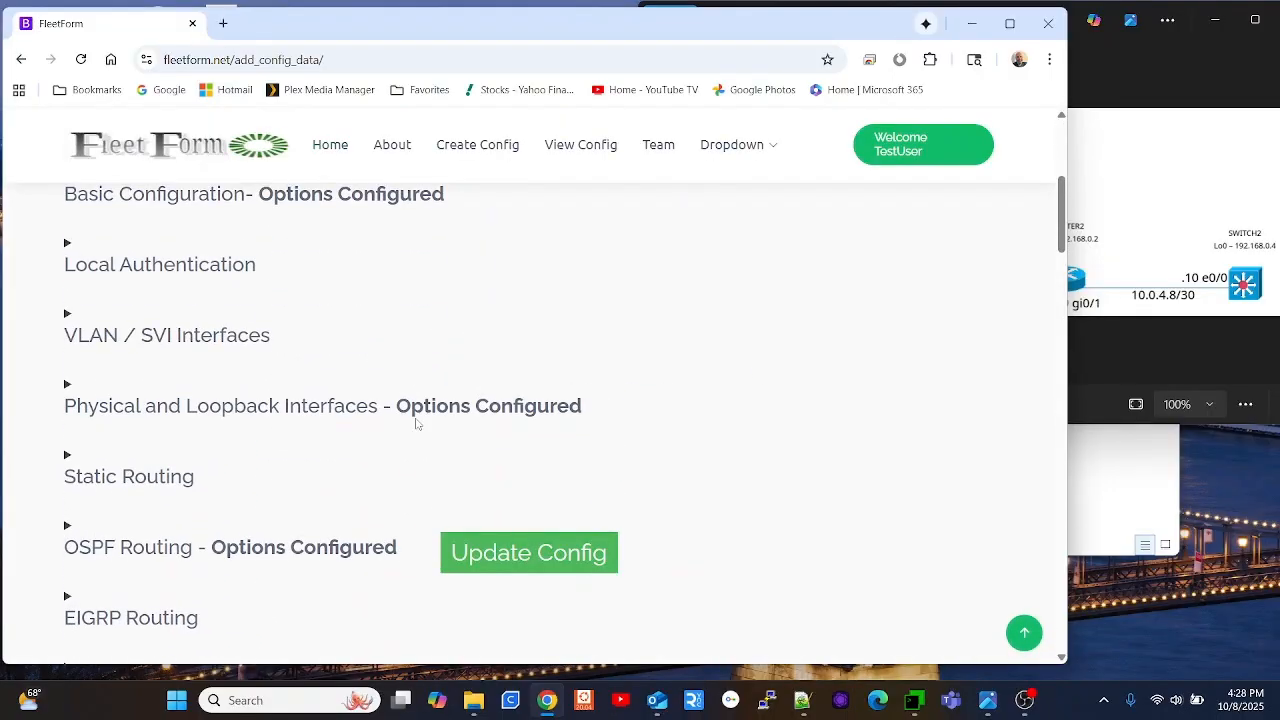
pyautogui.scroll(-2, 402, 430)
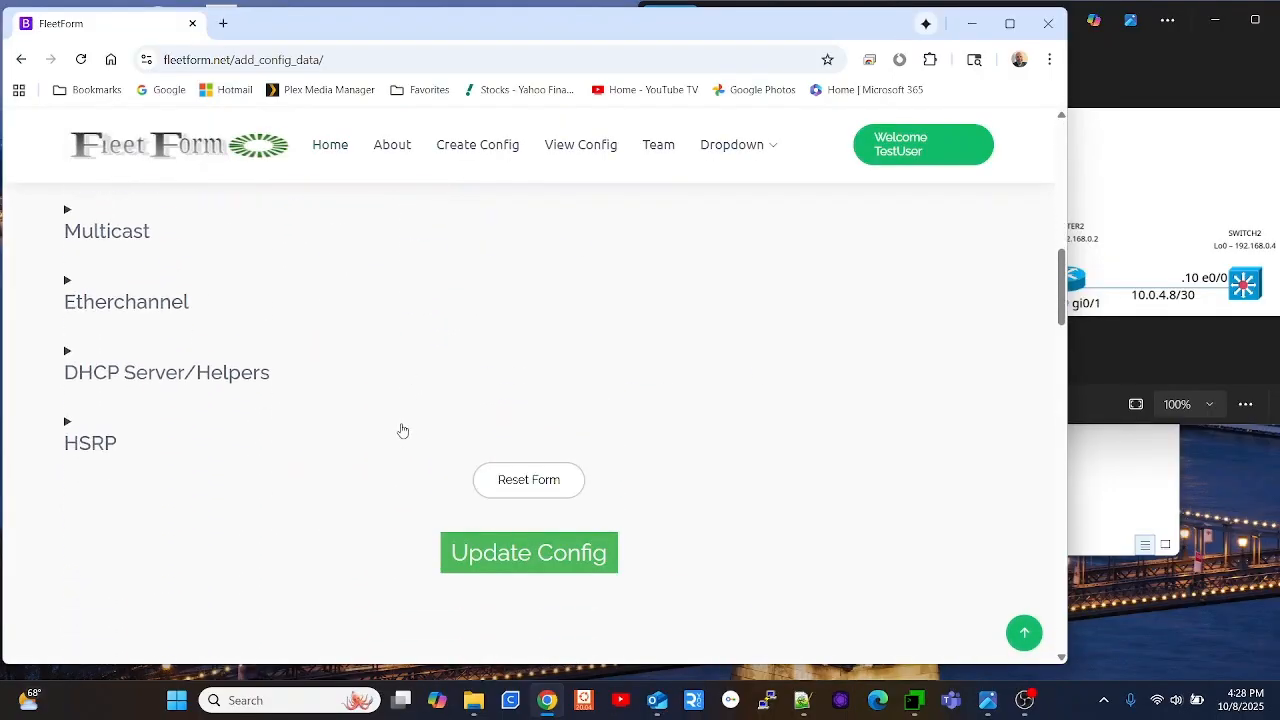
pyautogui.click(119, 241)
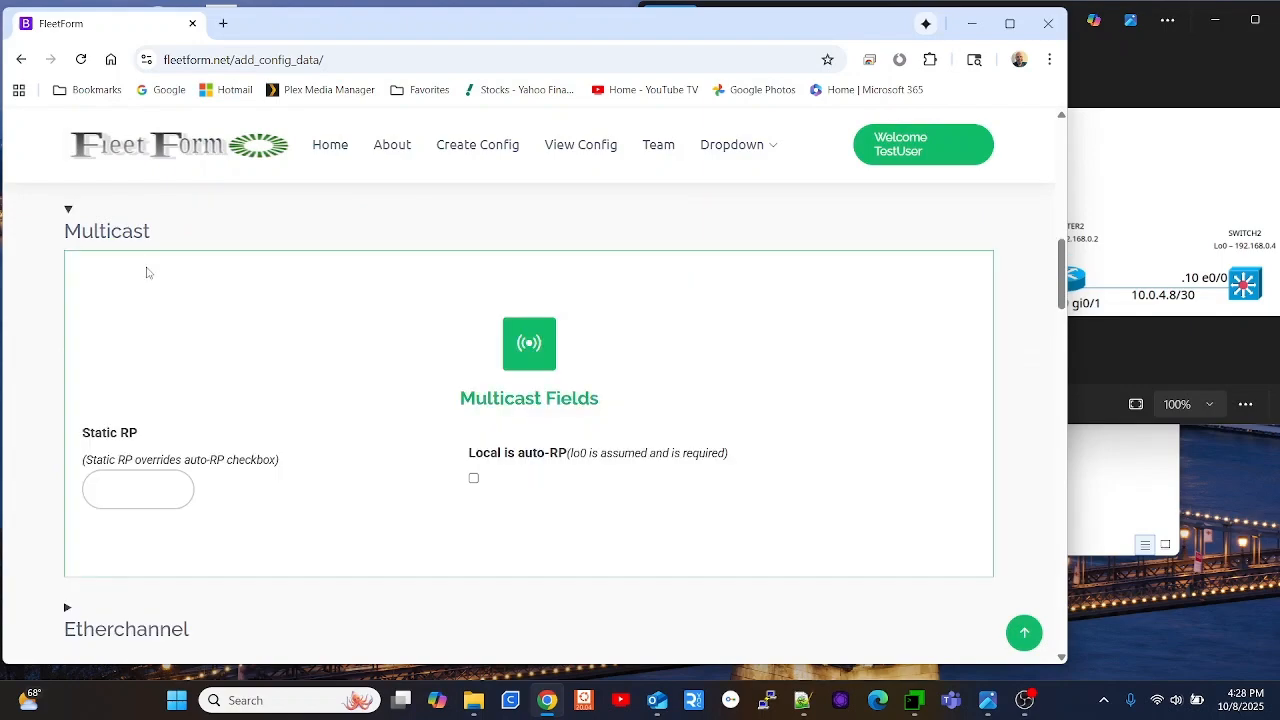
pyautogui.click(127, 219)
pyautogui.click(488, 568)
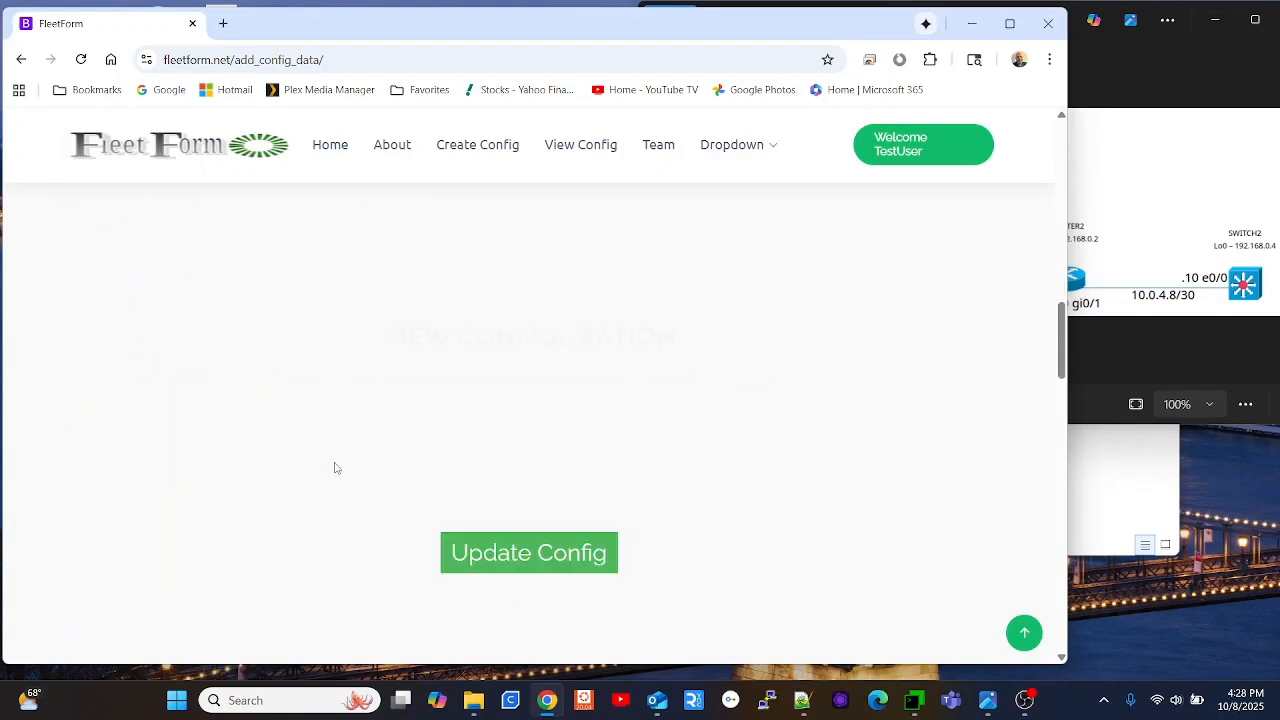
pyautogui.moveTo(395, 288); pyautogui.dragTo(560, 596)
pyautogui.rightClick(437, 543)
pyautogui.click(495, 355)
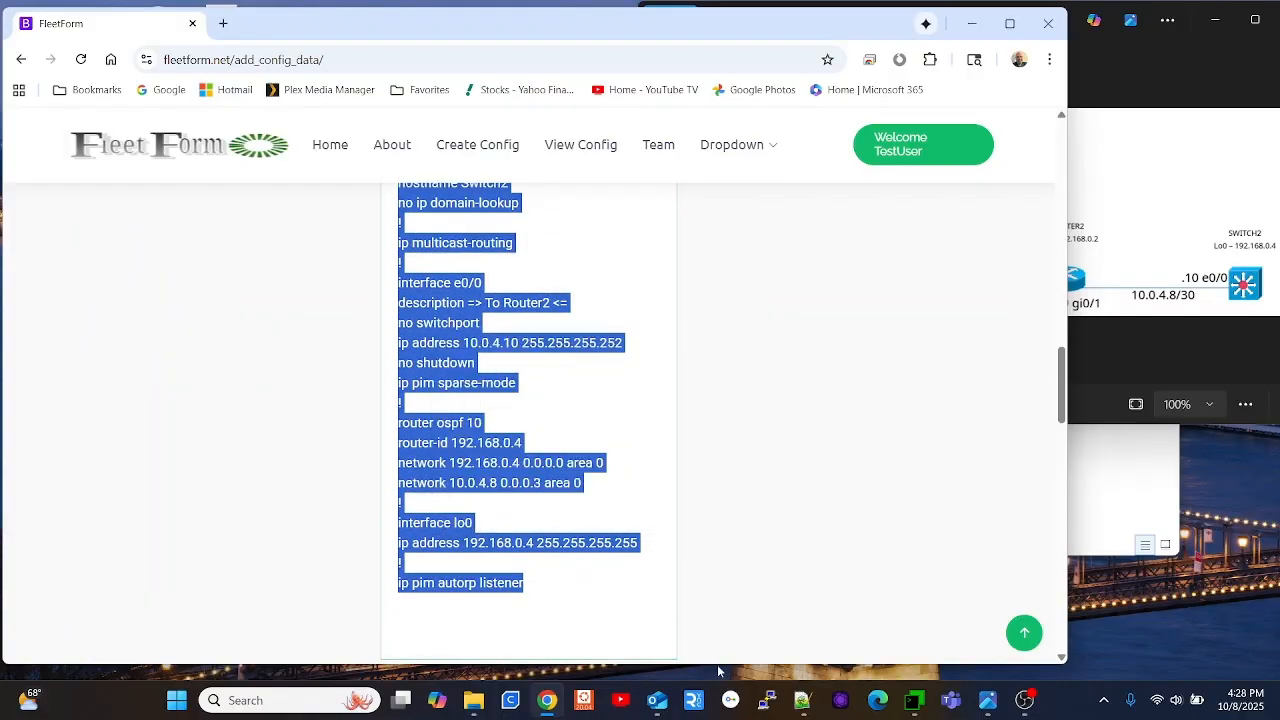
# - Switch to MTPuTTY, enter privileged mode on Switch2 and show its running configuration
pyautogui.click(916, 702)
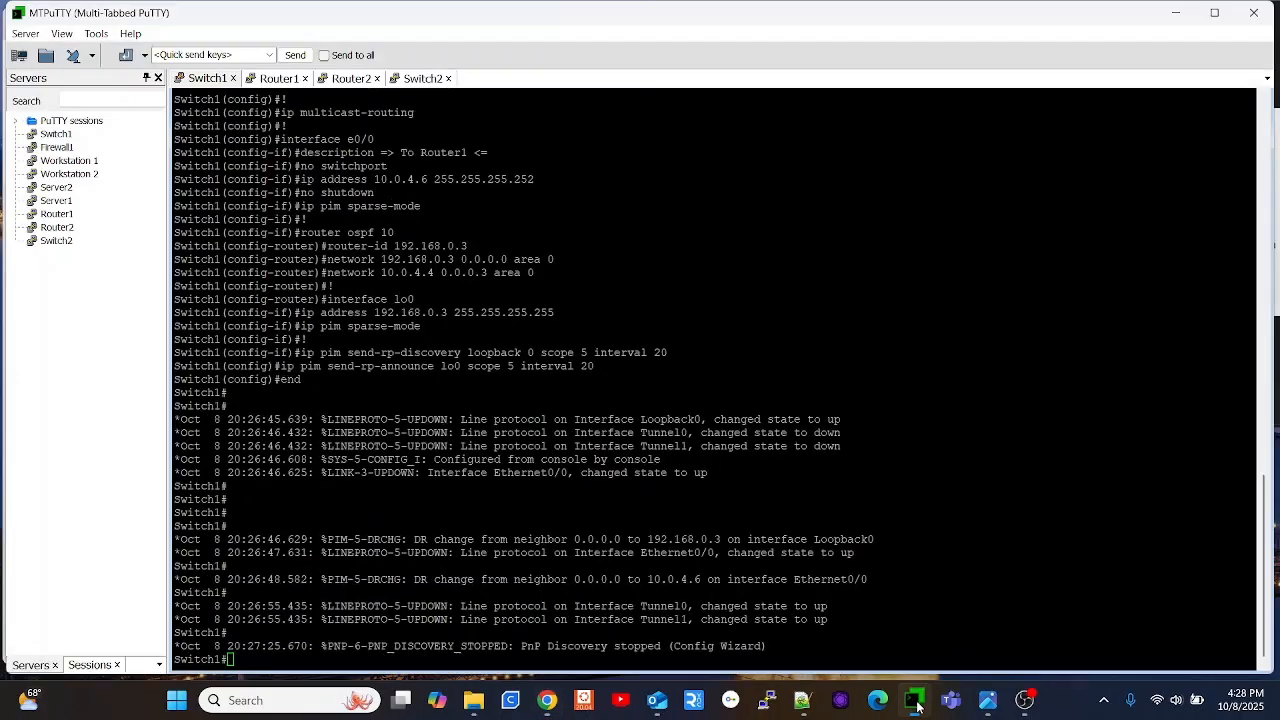
pyautogui.click(421, 78)
pyautogui.write('en')
pyautogui.press('Return')
pyautogui.write('sh run')
pyautogui.press('Return')
pyautogui.press('space')
pyautogui.press('space')
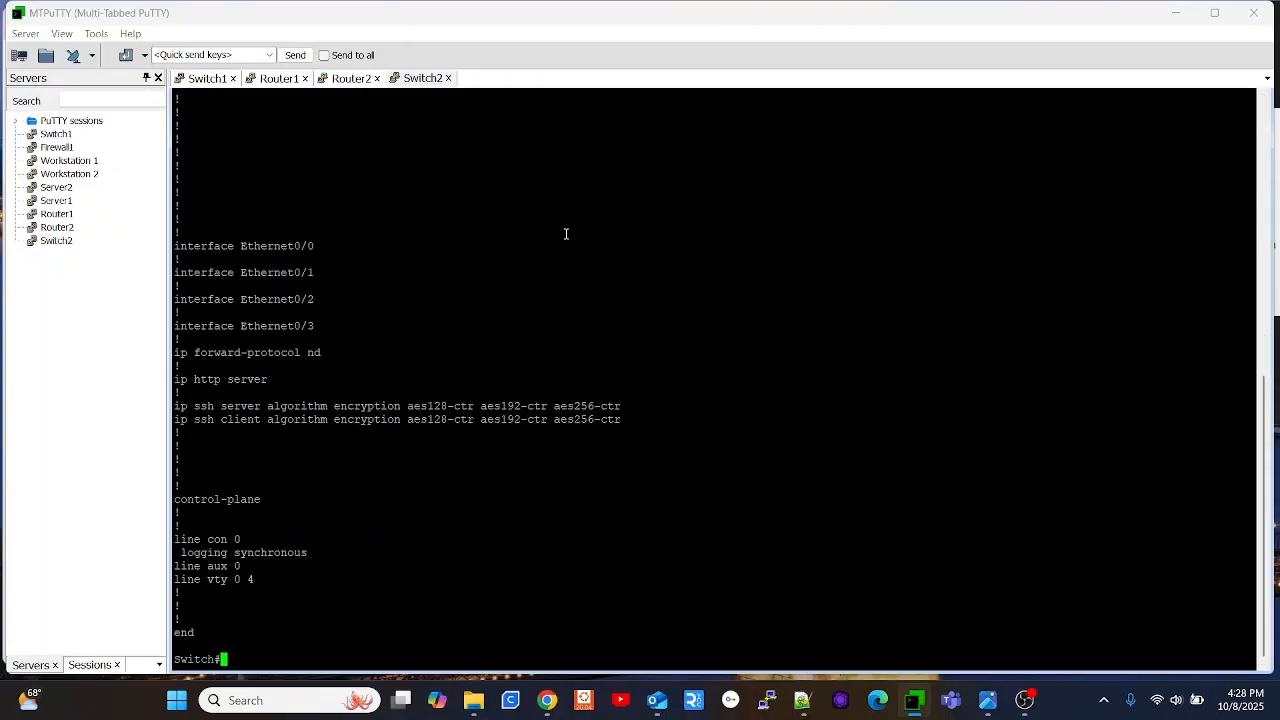
# - Apply the copied configuration to Switch2 in global configuration mode and exit with end
pyautogui.write('conf t')
pyautogui.press('Return')
pyautogui.rightClick(565, 234)
pyautogui.write('end')
pyautogui.press('Return')
pyautogui.press('Return')
pyautogui.press('Return')
pyautogui.press('Return')
pyautogui.press('Return')
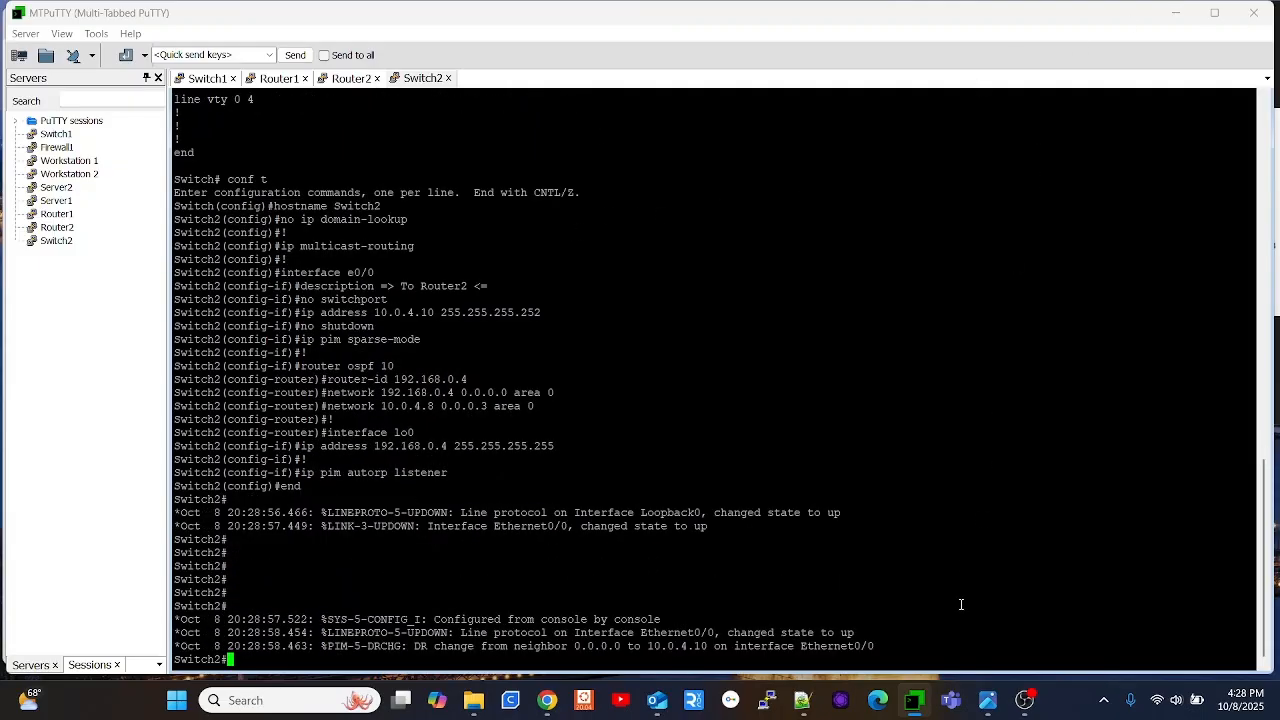
# - Return to FleetForm in Chrome, reset the form and select Cisco Router as the device type
pyautogui.click(547, 700)
pyautogui.scroll(5, 590, 412)
pyautogui.scroll(2, 563, 415)
pyautogui.click(560, 410)
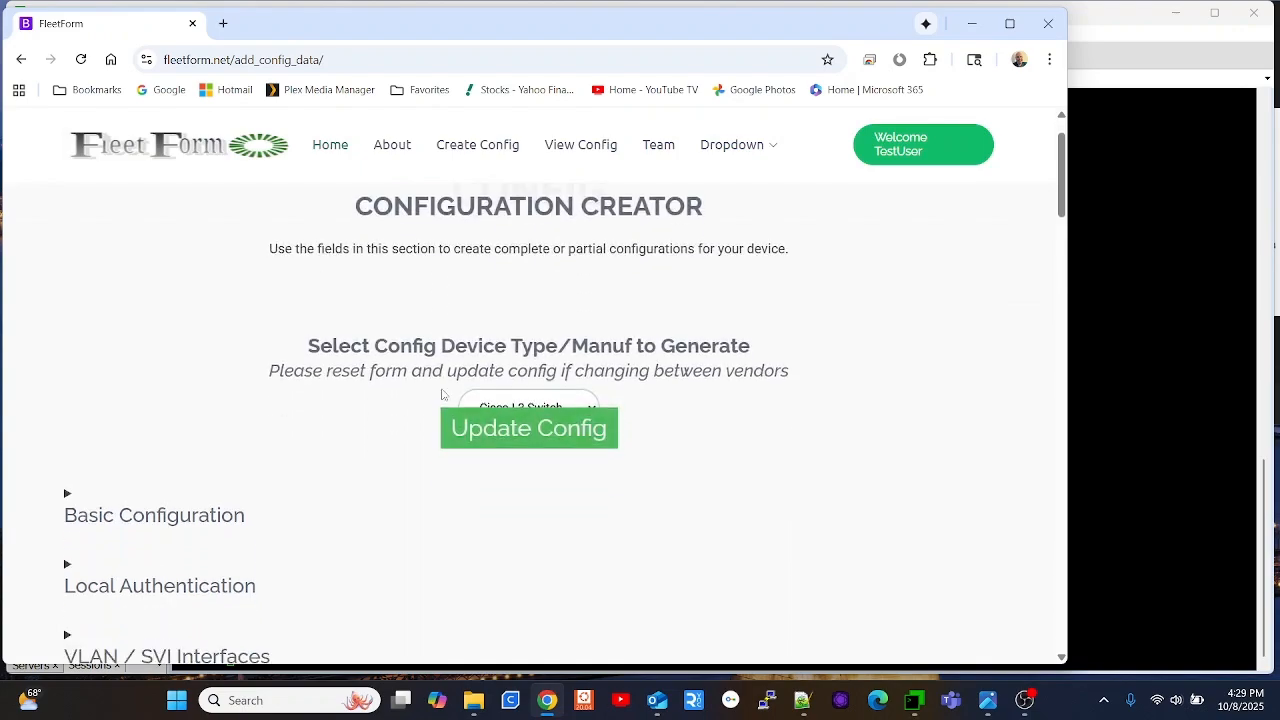
pyautogui.scroll(-2, 463, 400)
pyautogui.click(551, 226)
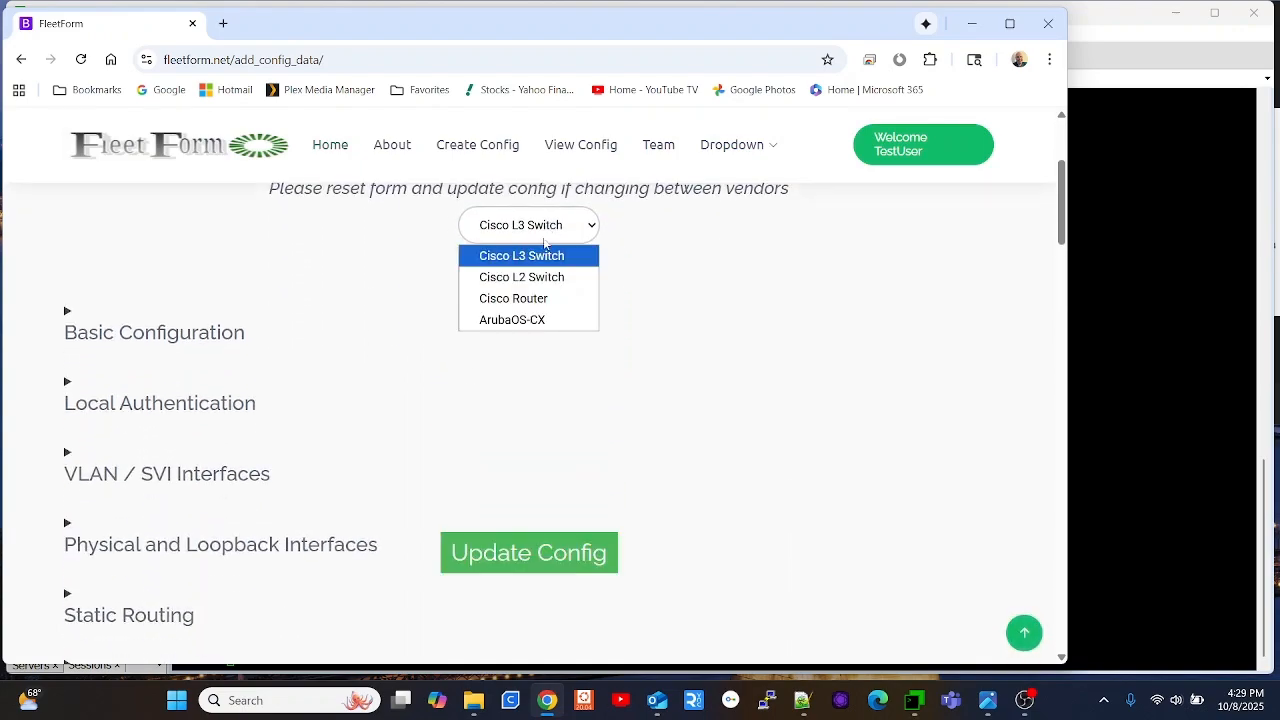
pyautogui.click(512, 298)
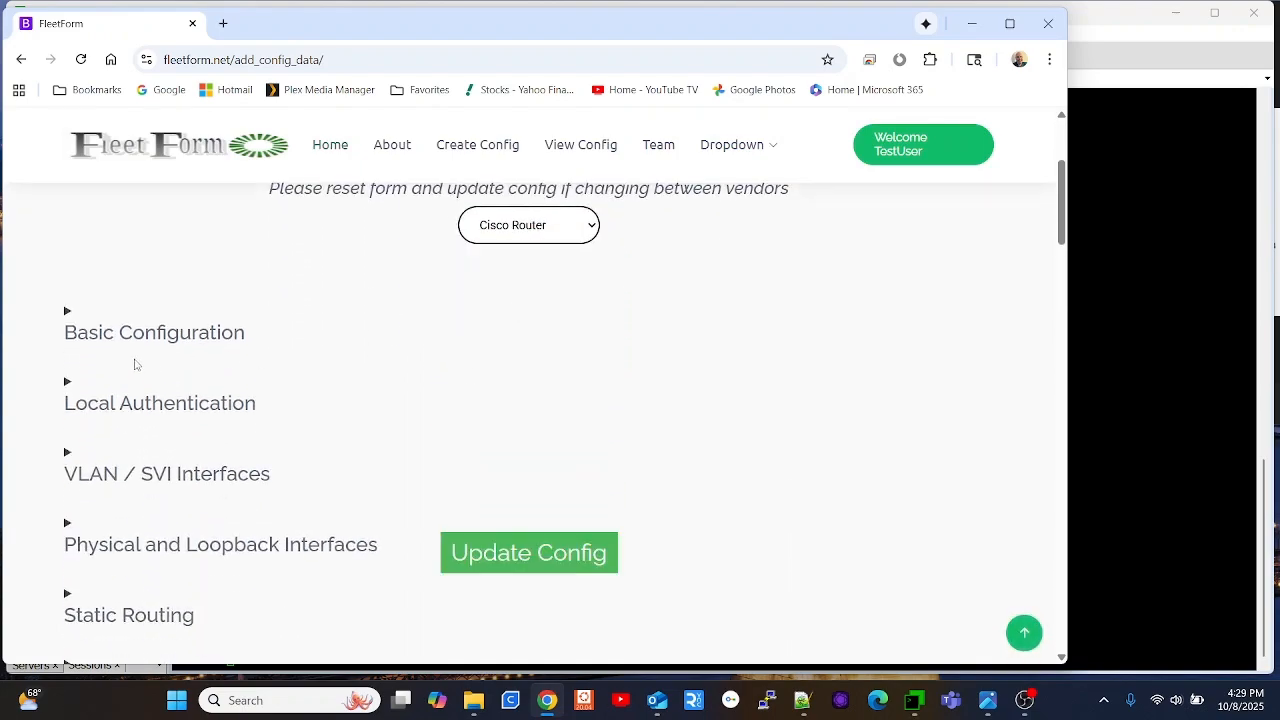
# - Set the router hostname to Router1 in the basic configuration and update the config
pyautogui.click(118, 332)
pyautogui.click(390, 546)
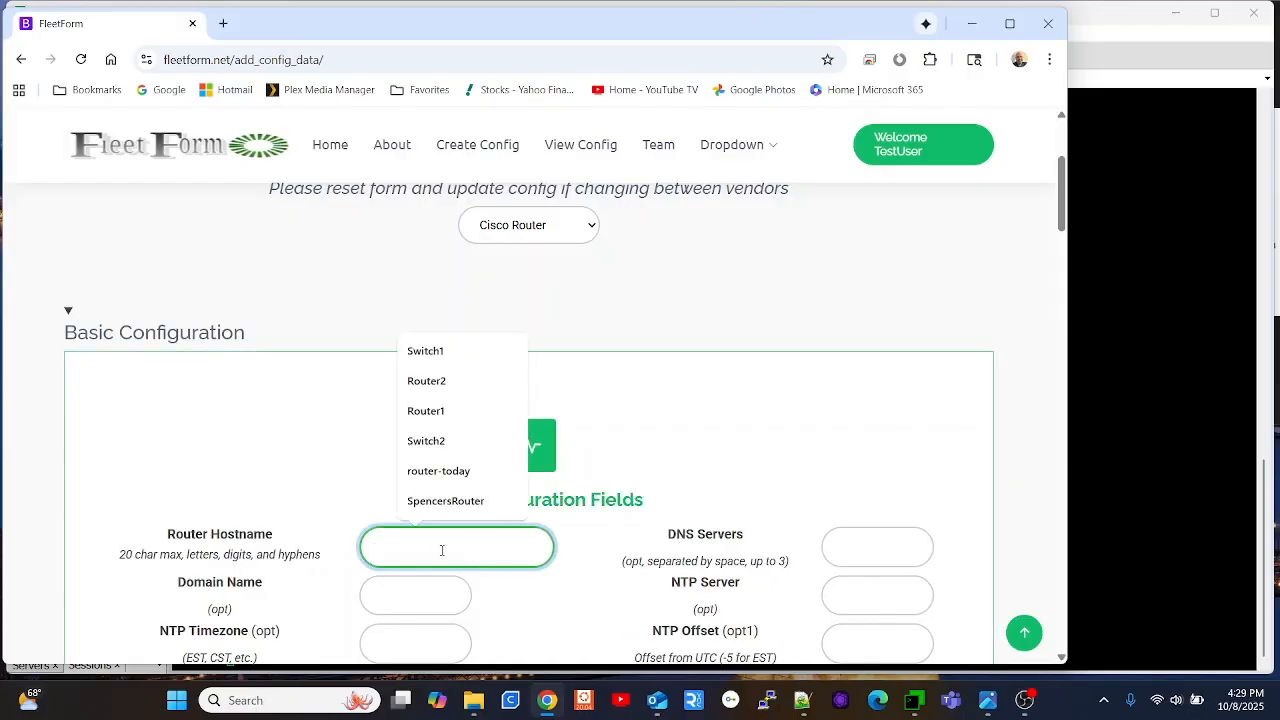
pyautogui.write('Router1')
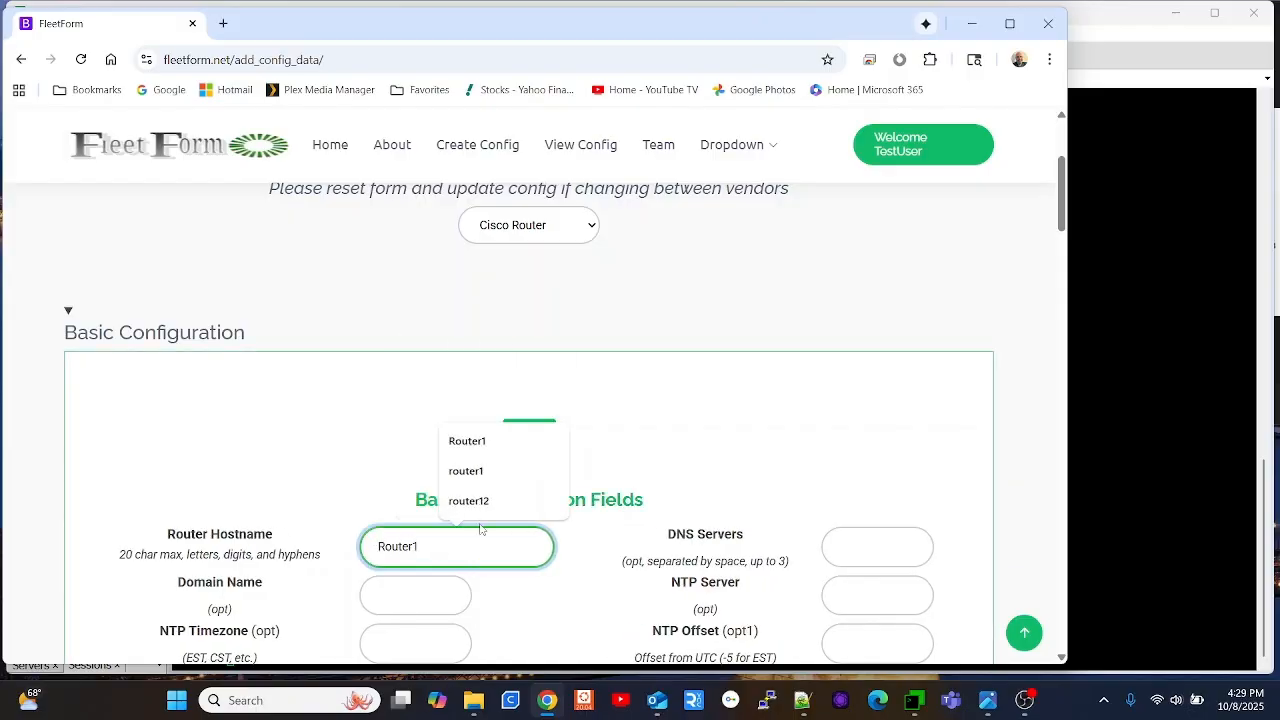
pyautogui.scroll(-3, 600, 490)
pyautogui.click(543, 556)
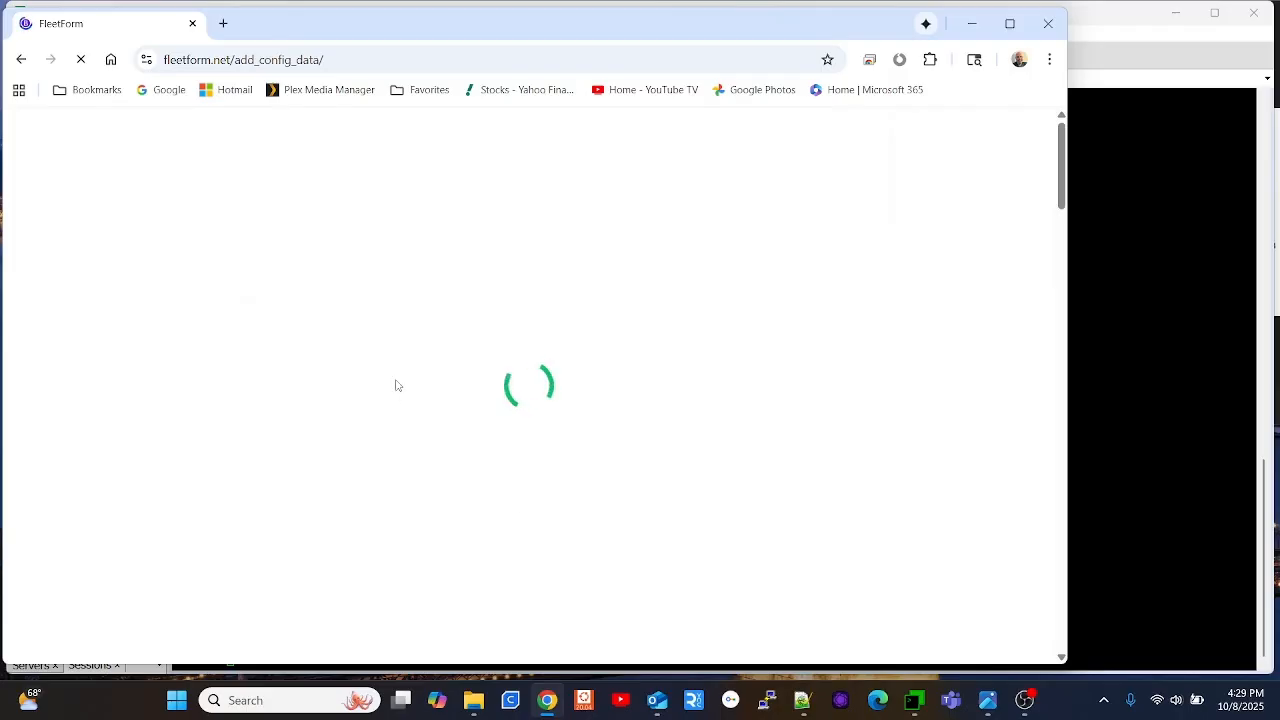
# - In the physical and loopback interfaces, name Interface 1 gi0/0 and Interface 2 gi0/1 according to the network diagram
pyautogui.scroll(-4, 300, 408)
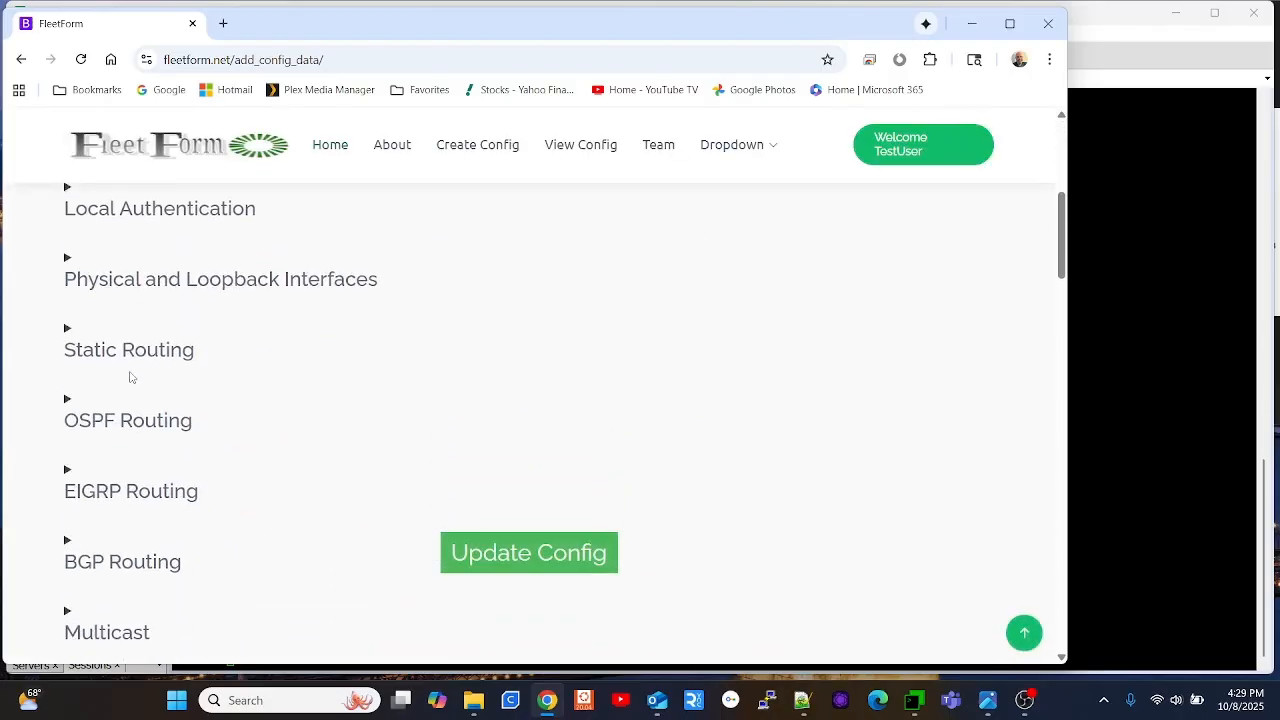
pyautogui.click(124, 352)
pyautogui.click(166, 292)
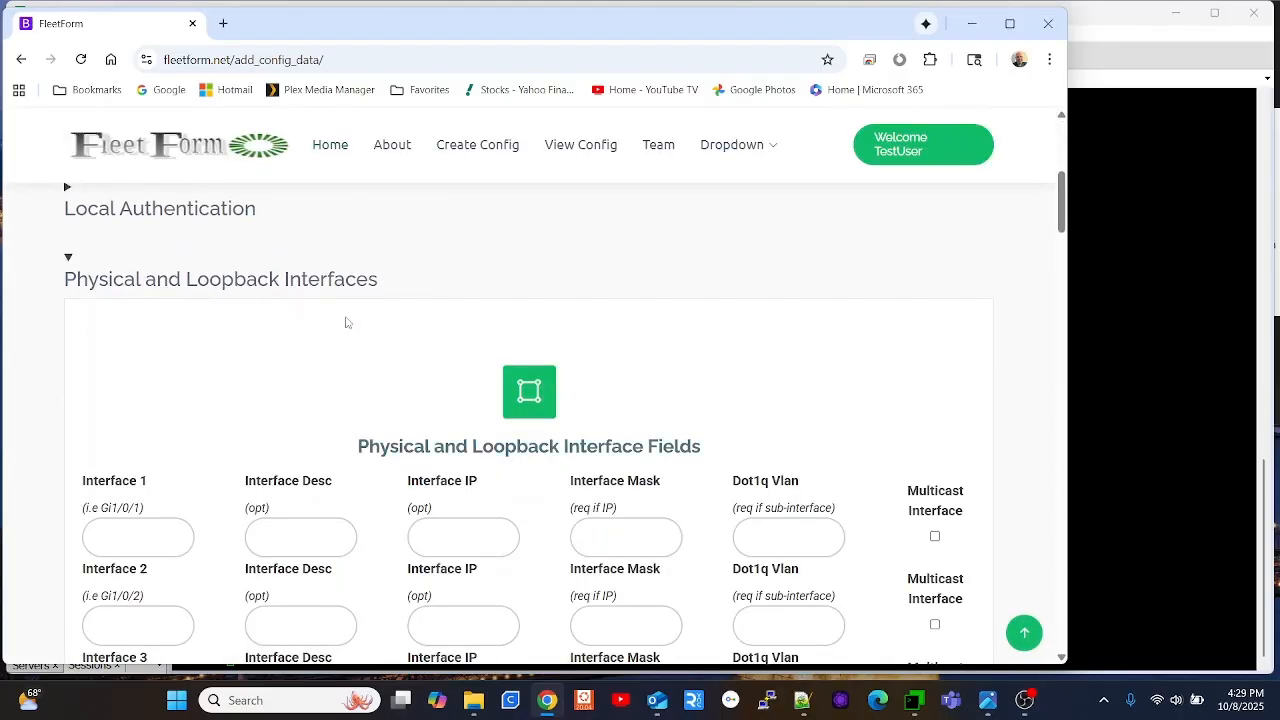
pyautogui.scroll(-2, 369, 331)
pyautogui.click(1180, 16)
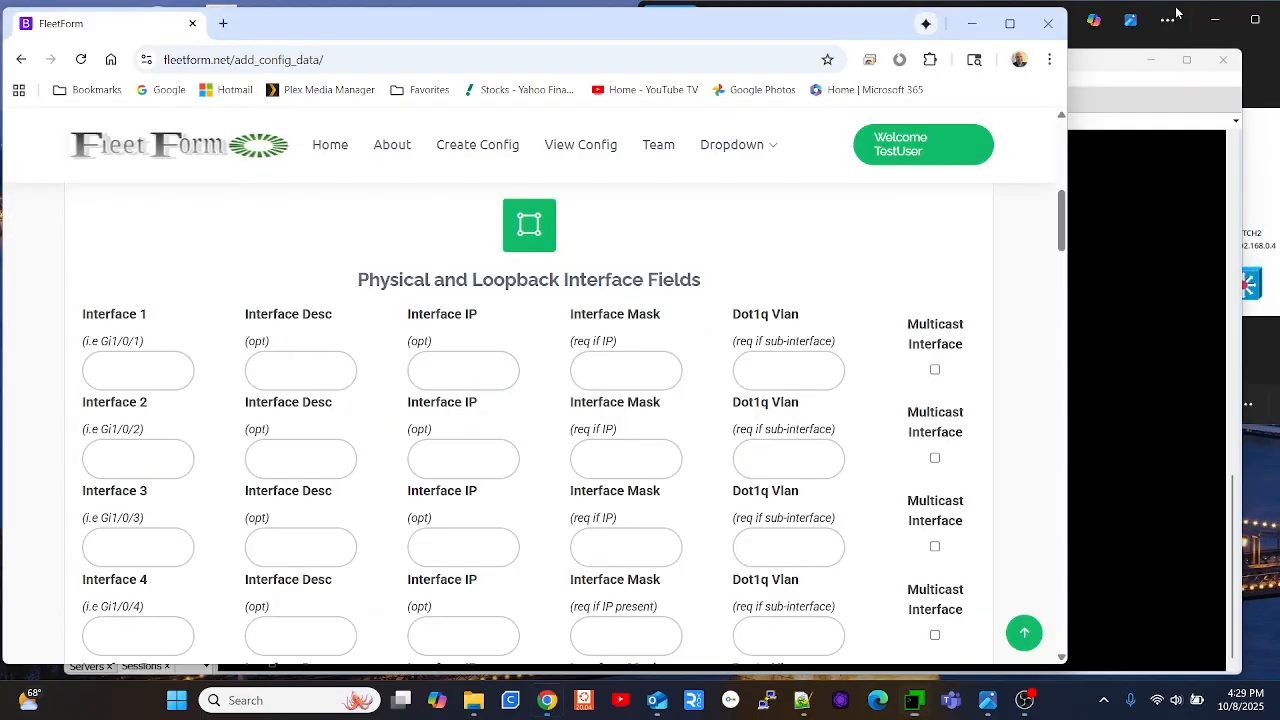
pyautogui.click(1146, 100)
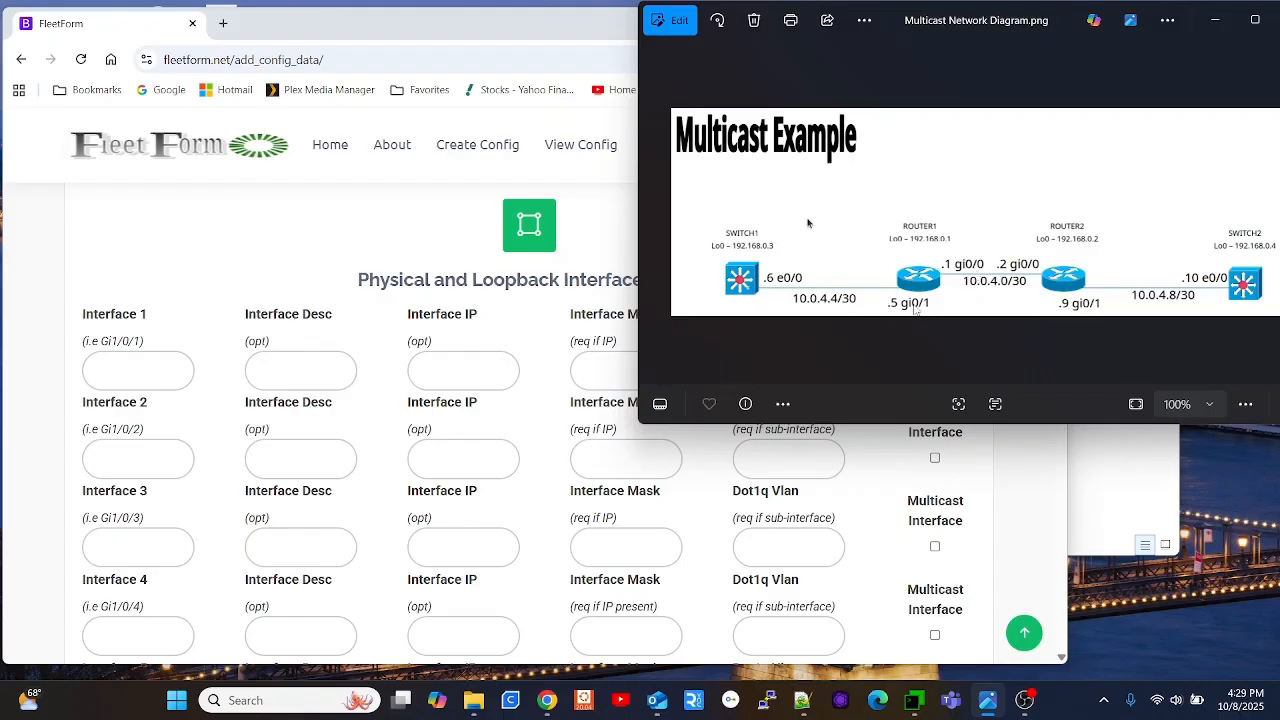
pyautogui.click(123, 370)
pyautogui.write('gi0/0')
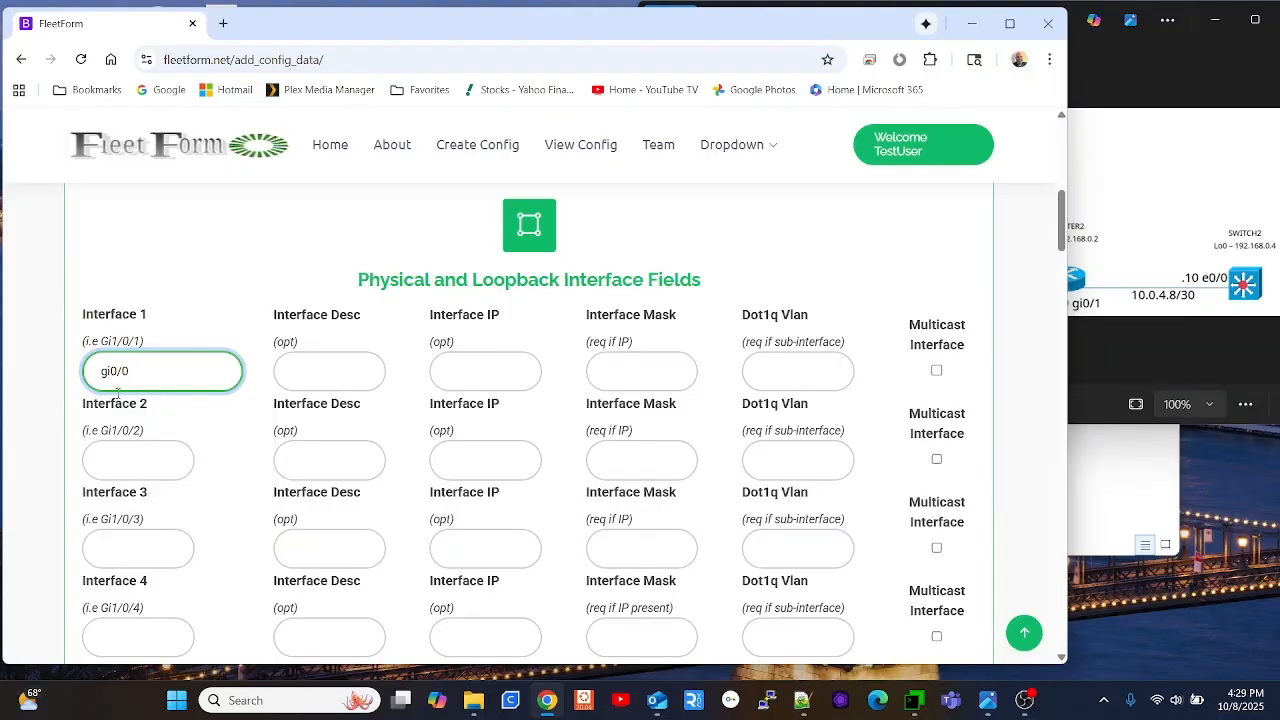
pyautogui.click(119, 456)
pyautogui.write('gi0/1')
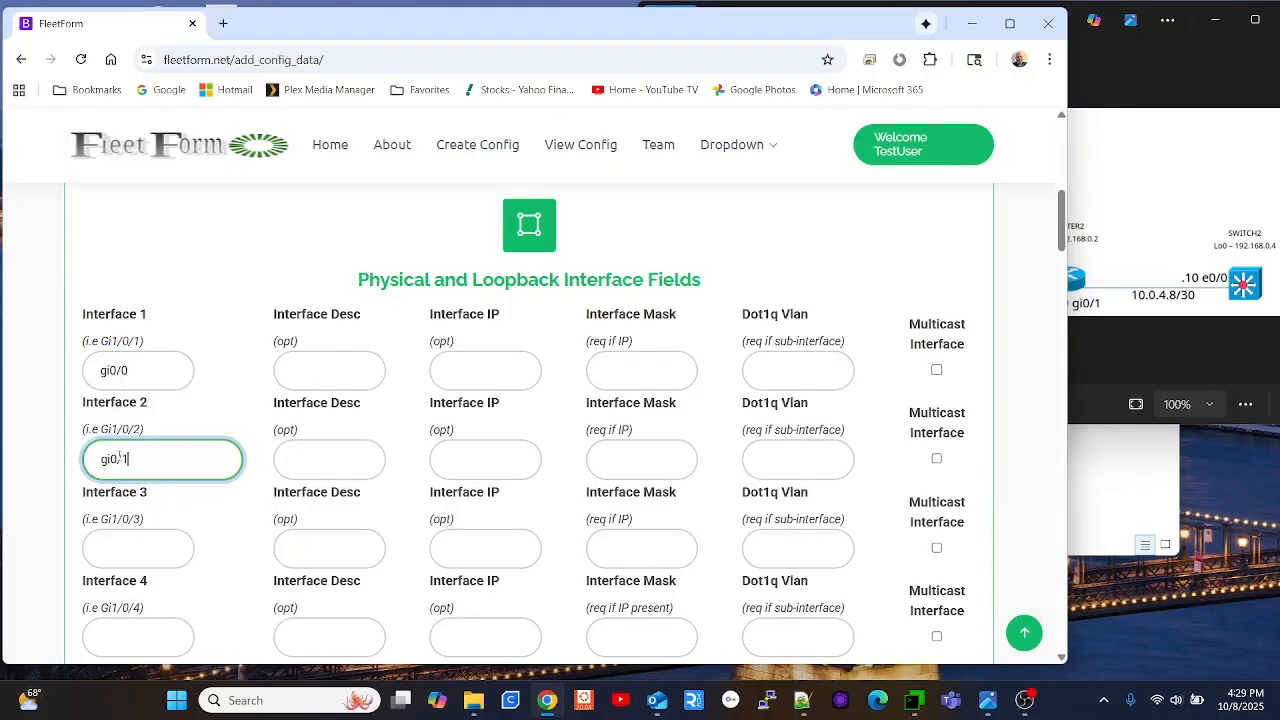
# - Set the Interface 1 description to "=> To Router2 <=", checking the neighbour in the network diagram
pyautogui.press('Tab')
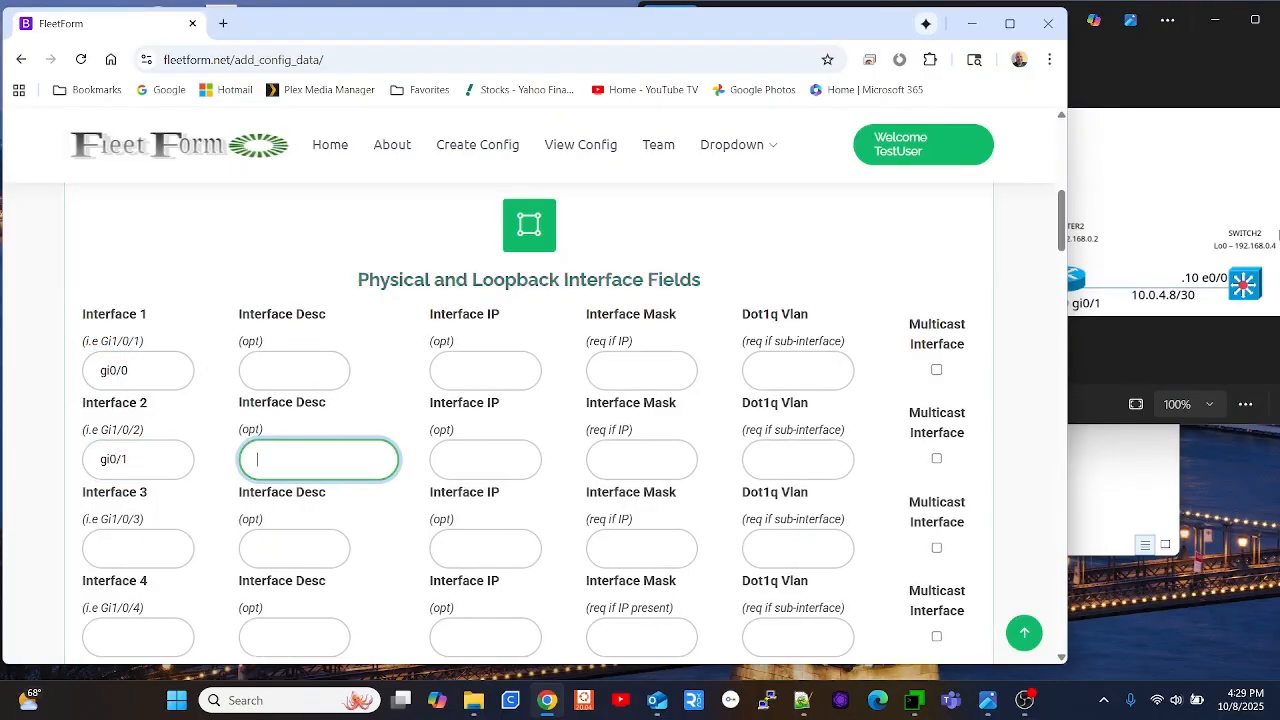
pyautogui.click(1191, 187)
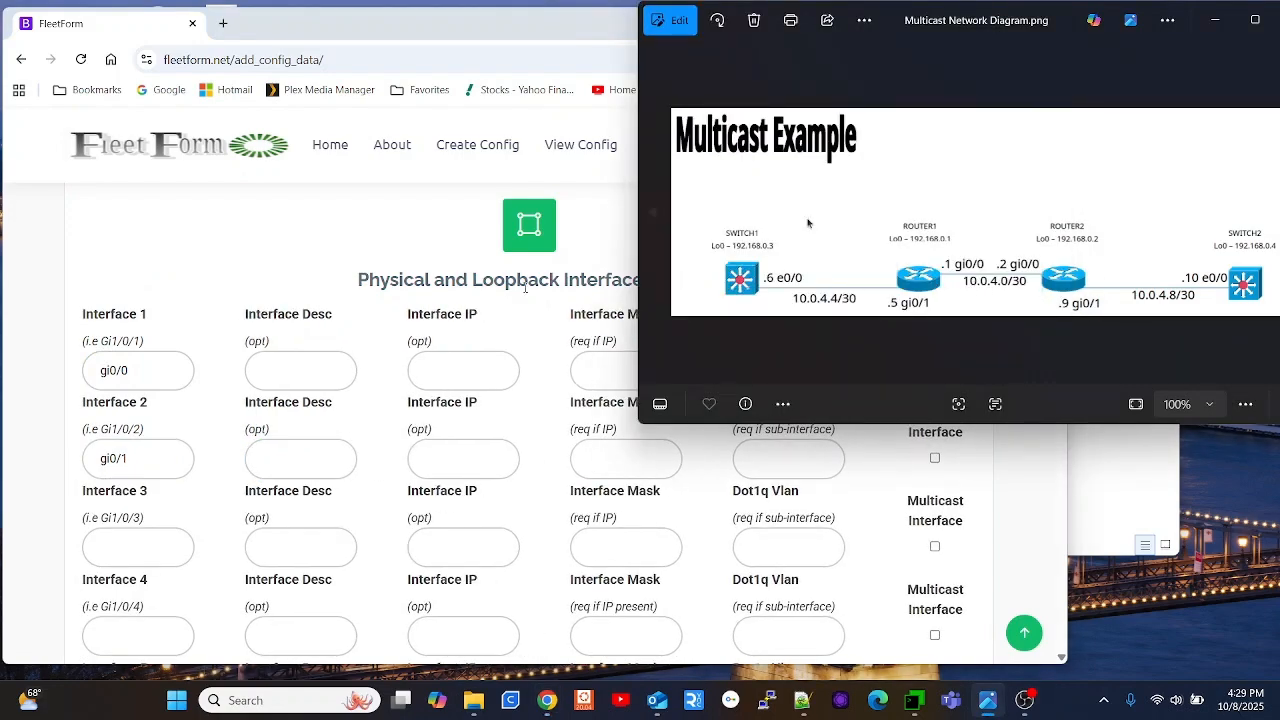
pyautogui.click(303, 360)
pyautogui.click(346, 423)
pyautogui.click(1154, 192)
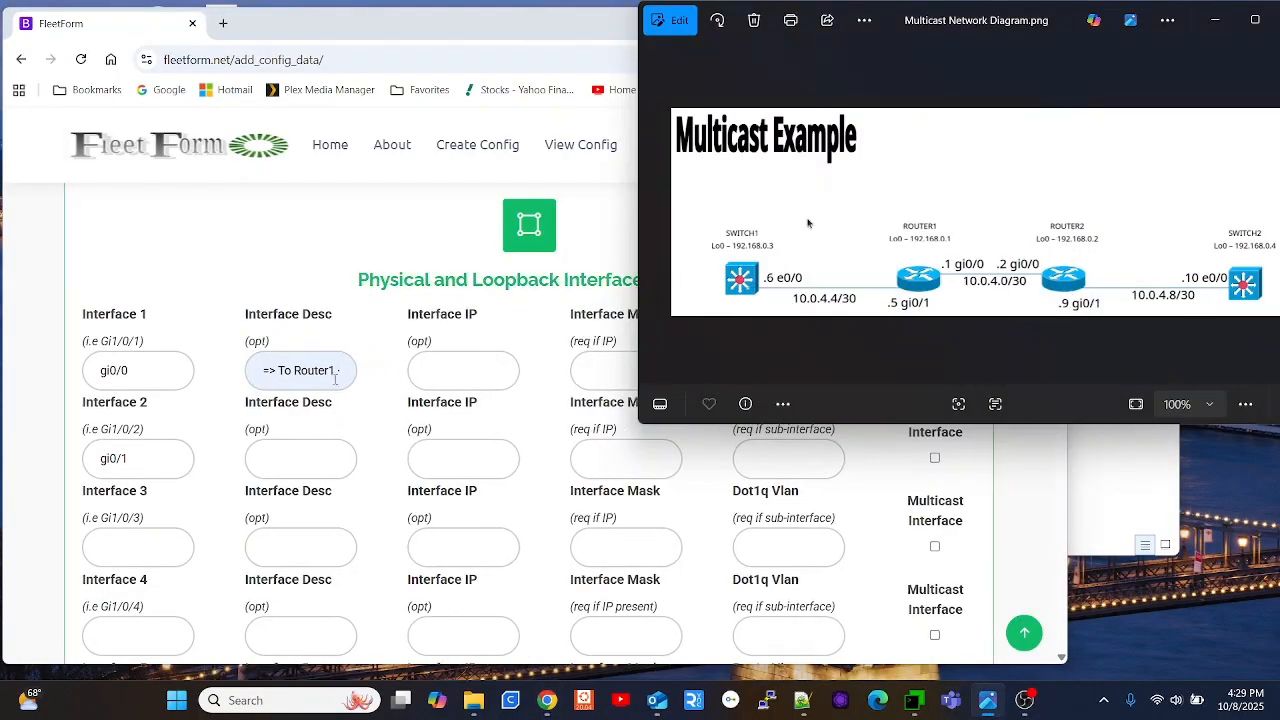
pyautogui.click(380, 323)
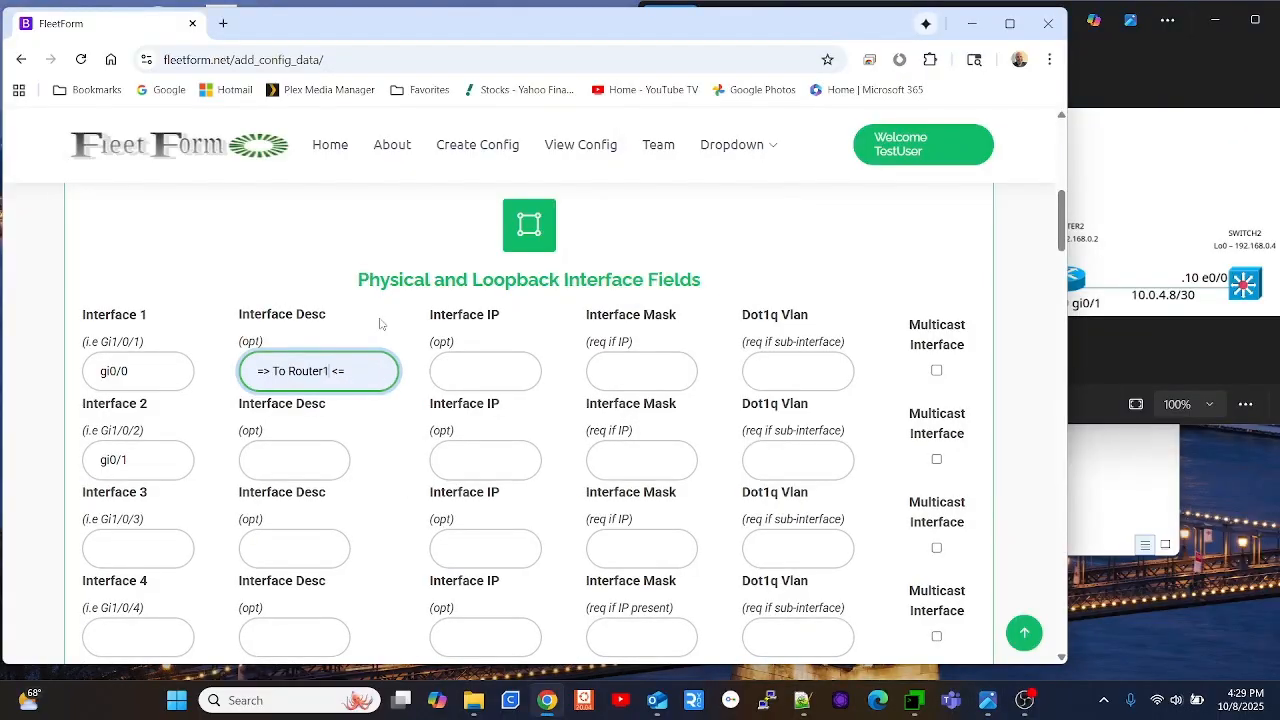
pyautogui.press('BackSpace')
# - Give Interface 1 the IP 10.0.4.1 with mask 255.255.255.252 according to the network diagram
pyautogui.click(1080, 191)
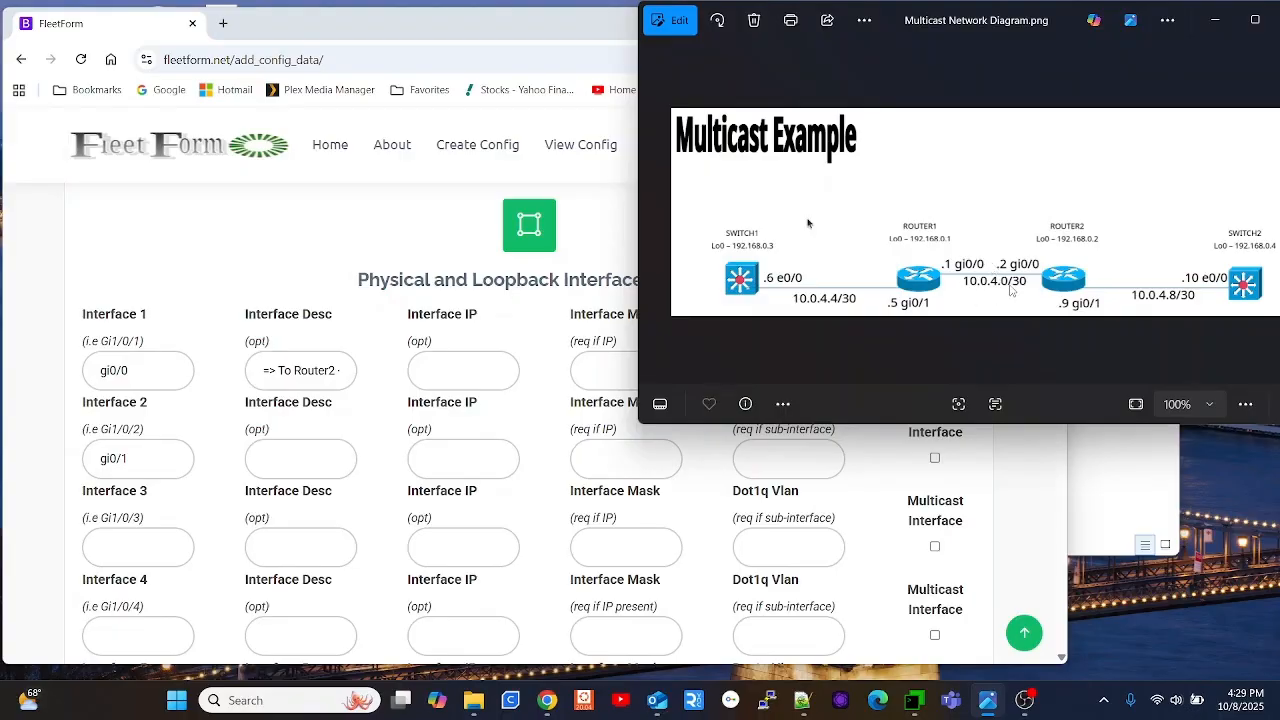
pyautogui.click(437, 368)
pyautogui.write('1')
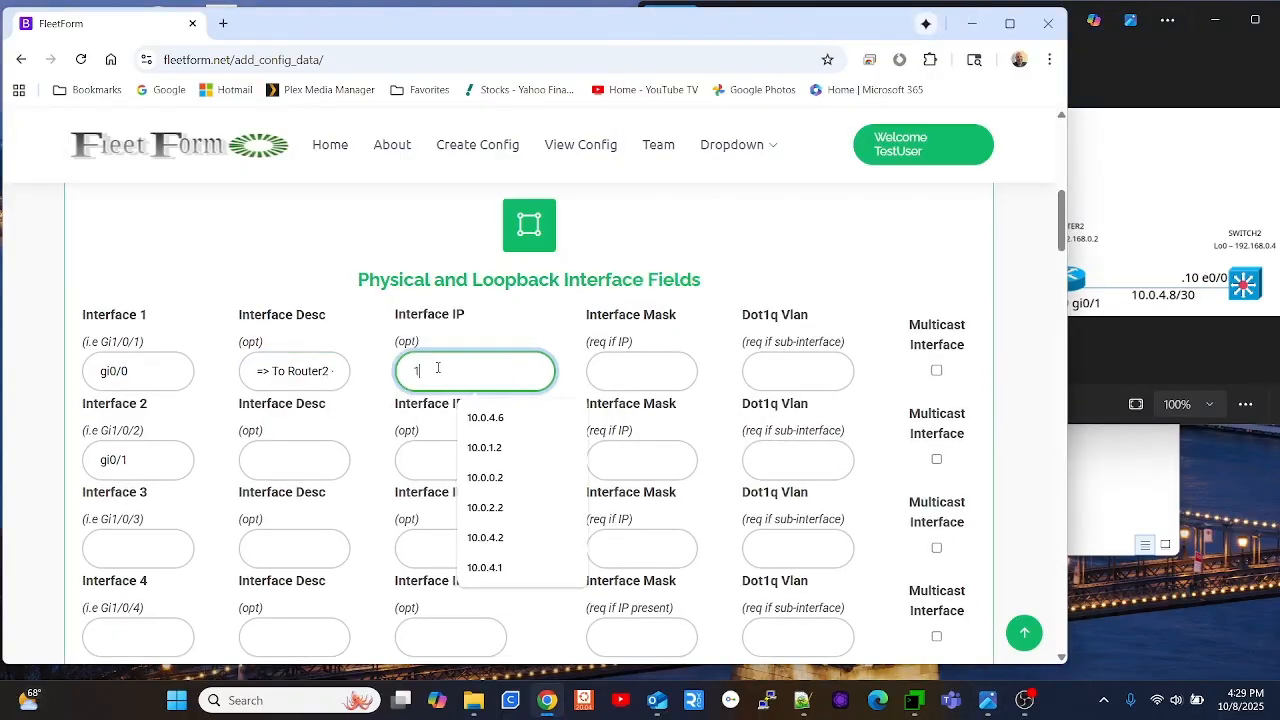
pyautogui.write('0.0.4.1')
pyautogui.press('Tab')
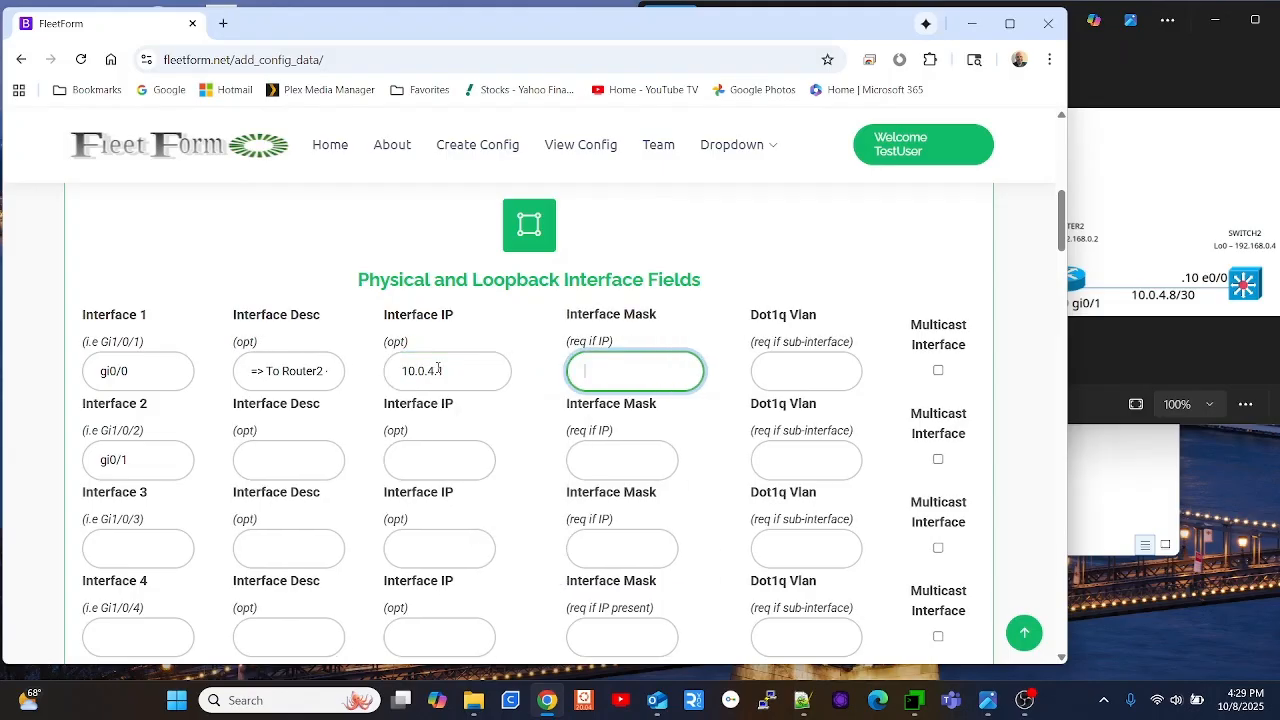
pyautogui.write('2')
pyautogui.click(1109, 161)
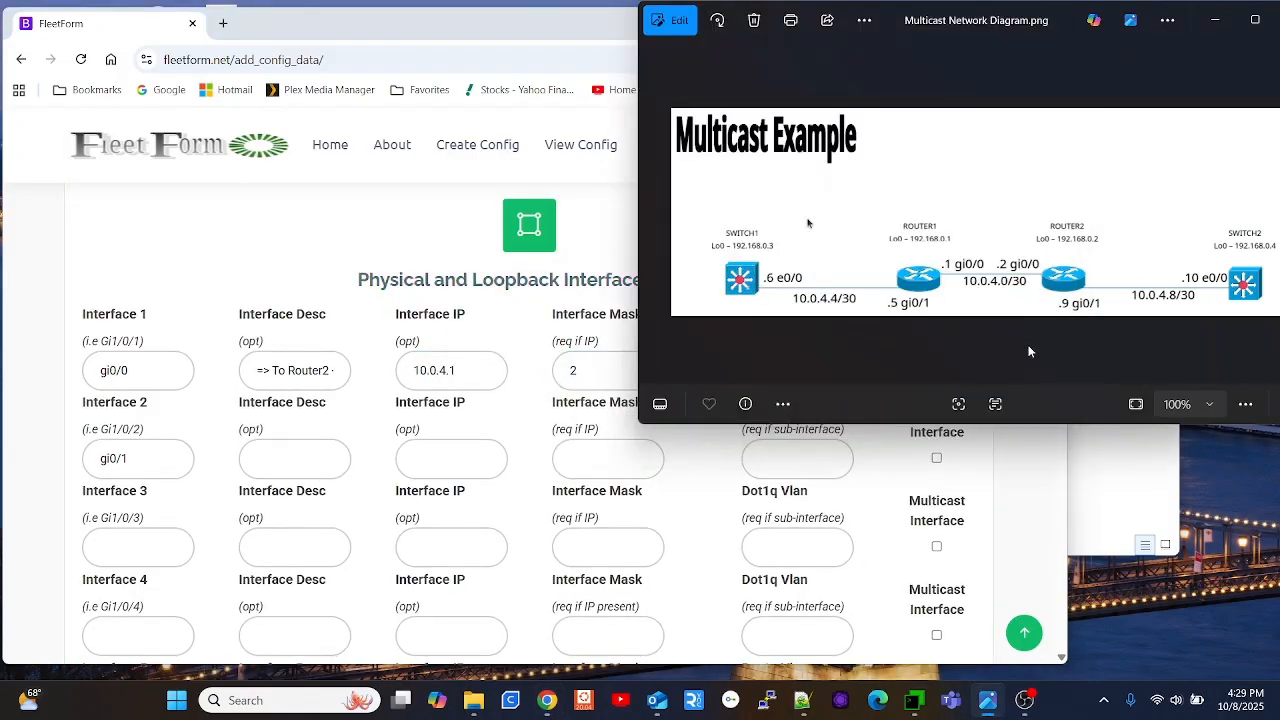
pyautogui.click(632, 368)
pyautogui.write('5')
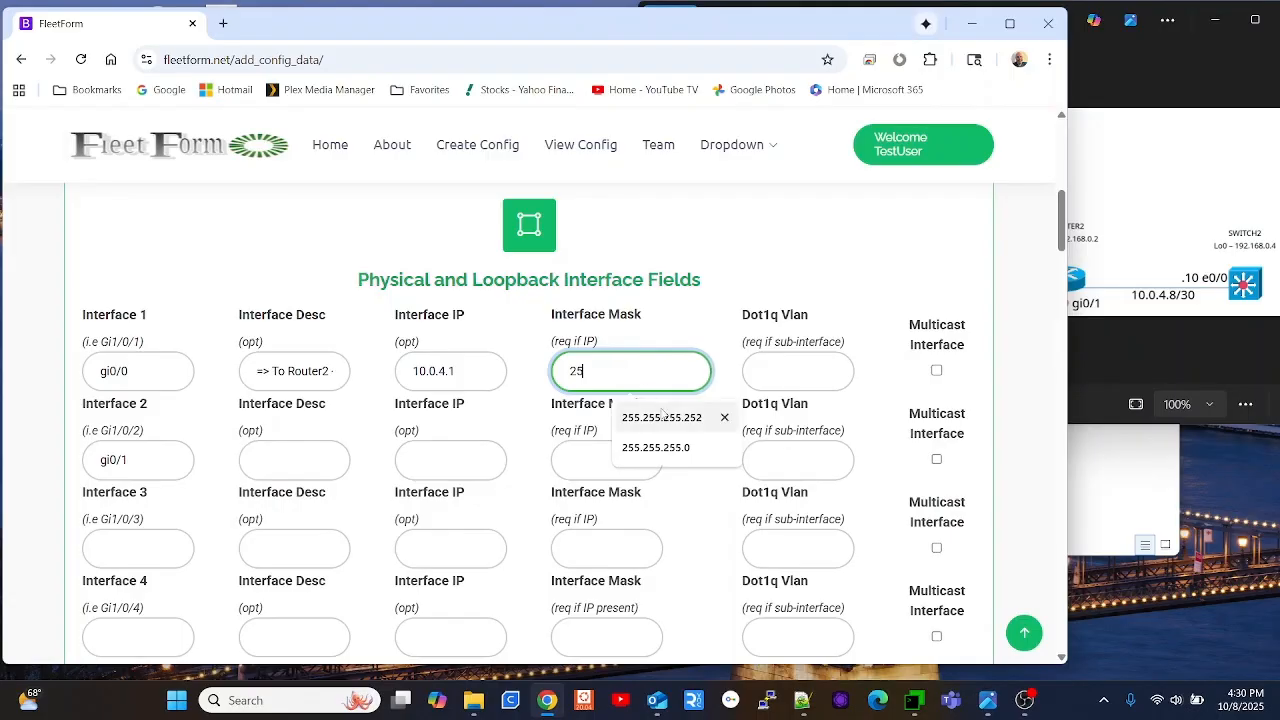
pyautogui.click(729, 408)
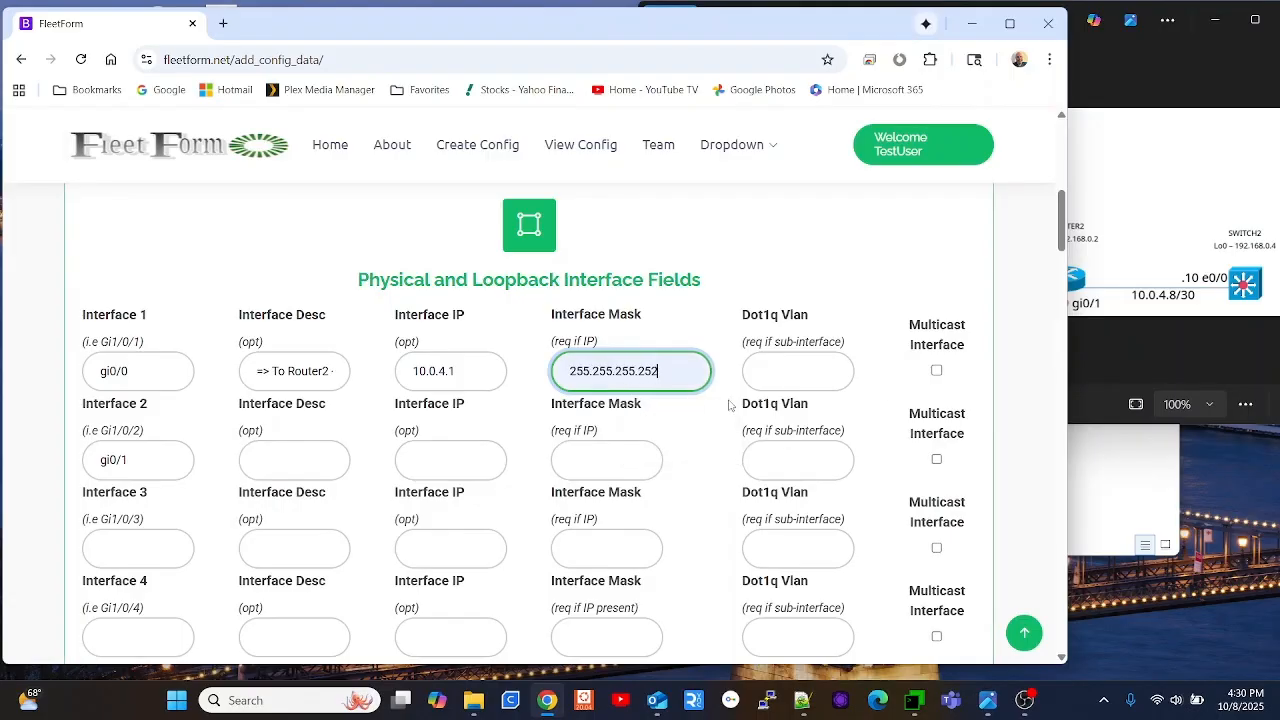
# - Mark Interface 1 as a multicast interface and set the Interface 2 description to "=> To Switch1 <=", checking the network diagram
pyautogui.click(936, 372)
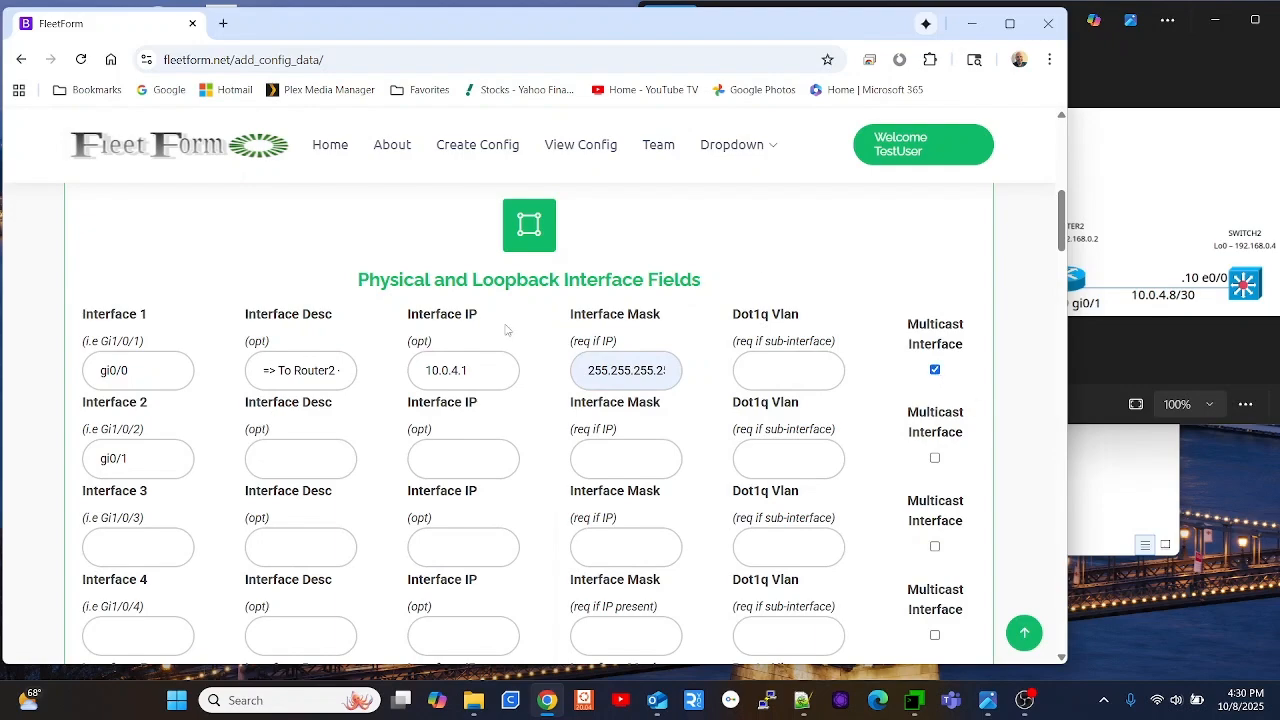
pyautogui.click(1147, 147)
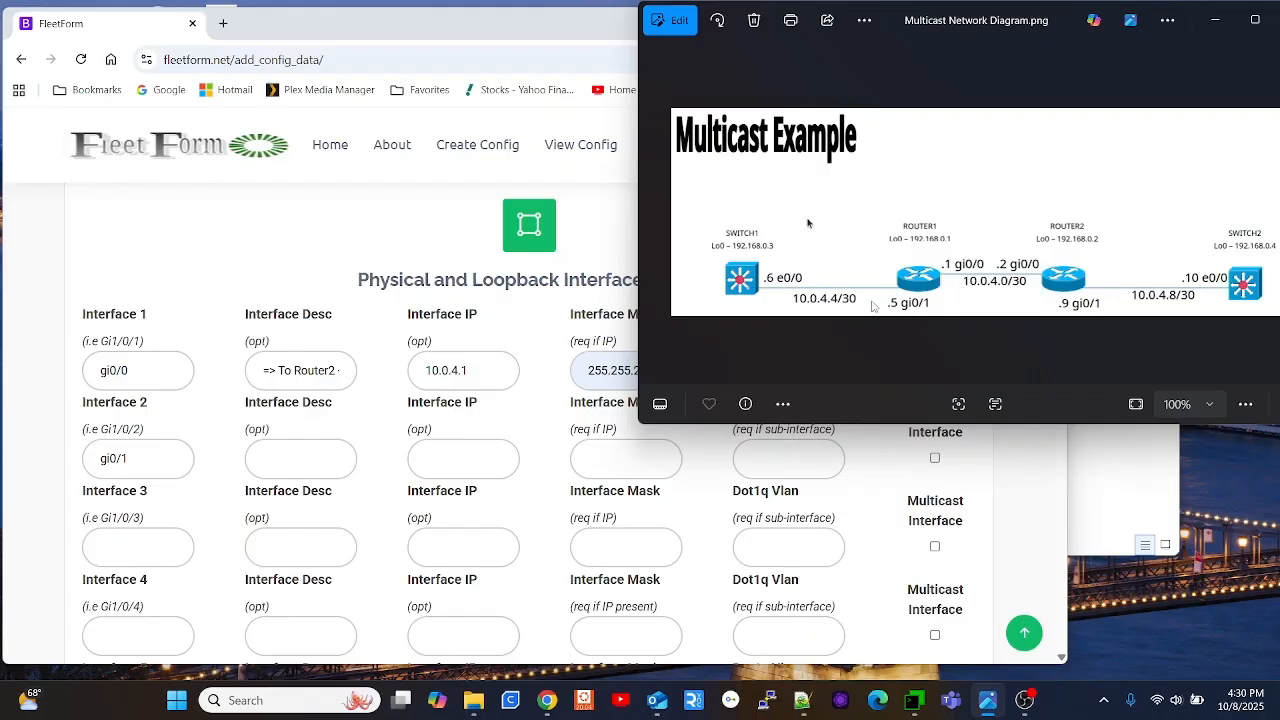
pyautogui.click(289, 447)
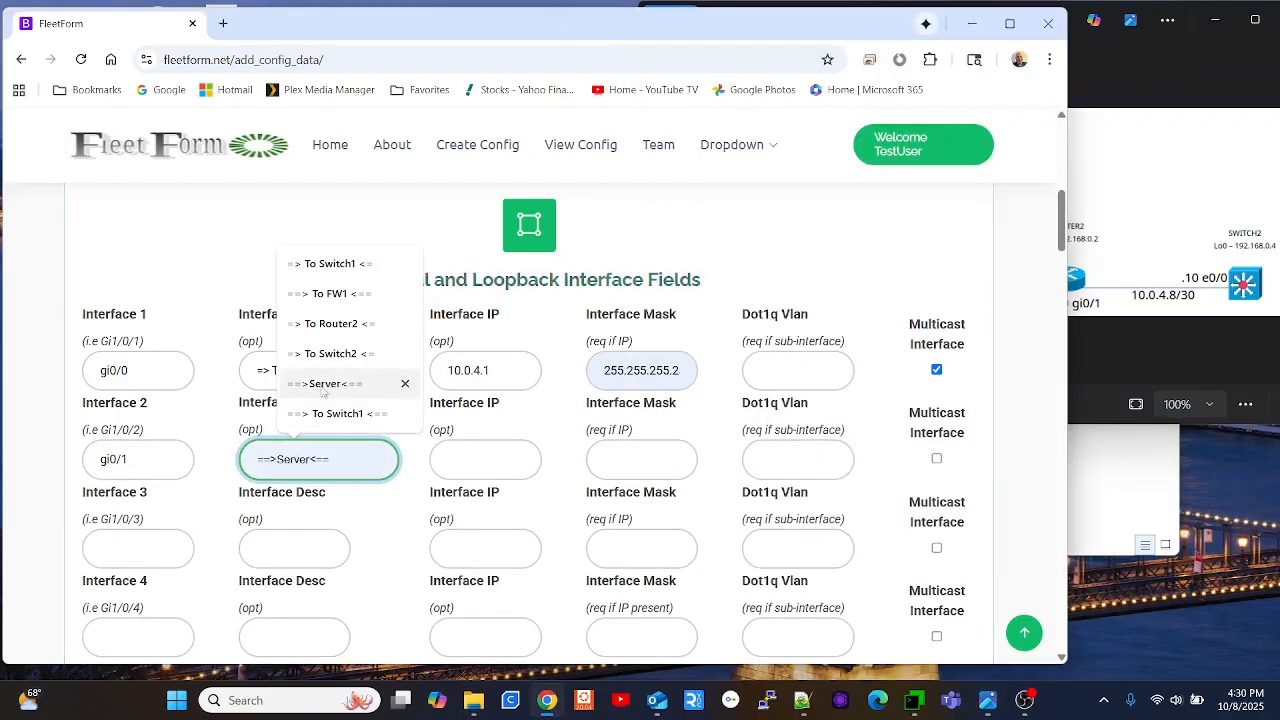
pyautogui.click(335, 264)
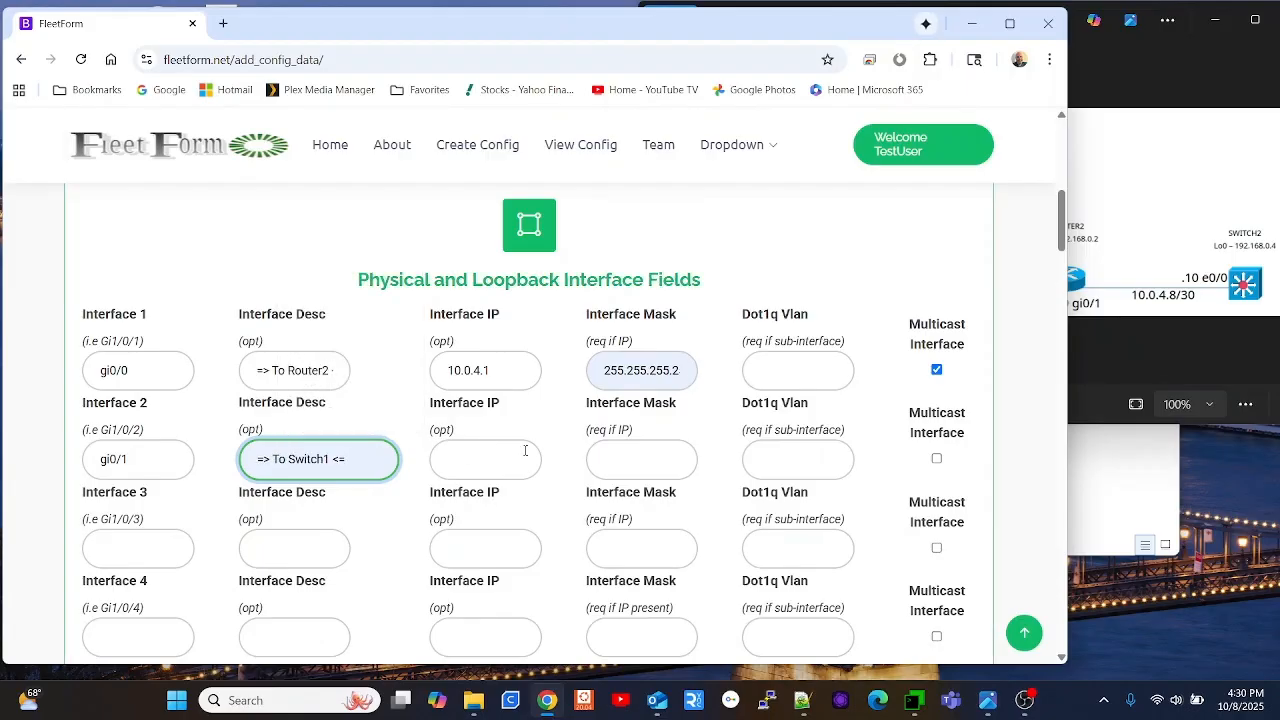
# - Give Interface 2 the IP 10.0.4.5 with mask 255.255.255.252 according to the network diagram and mark it as a multicast interface
pyautogui.click(1230, 150)
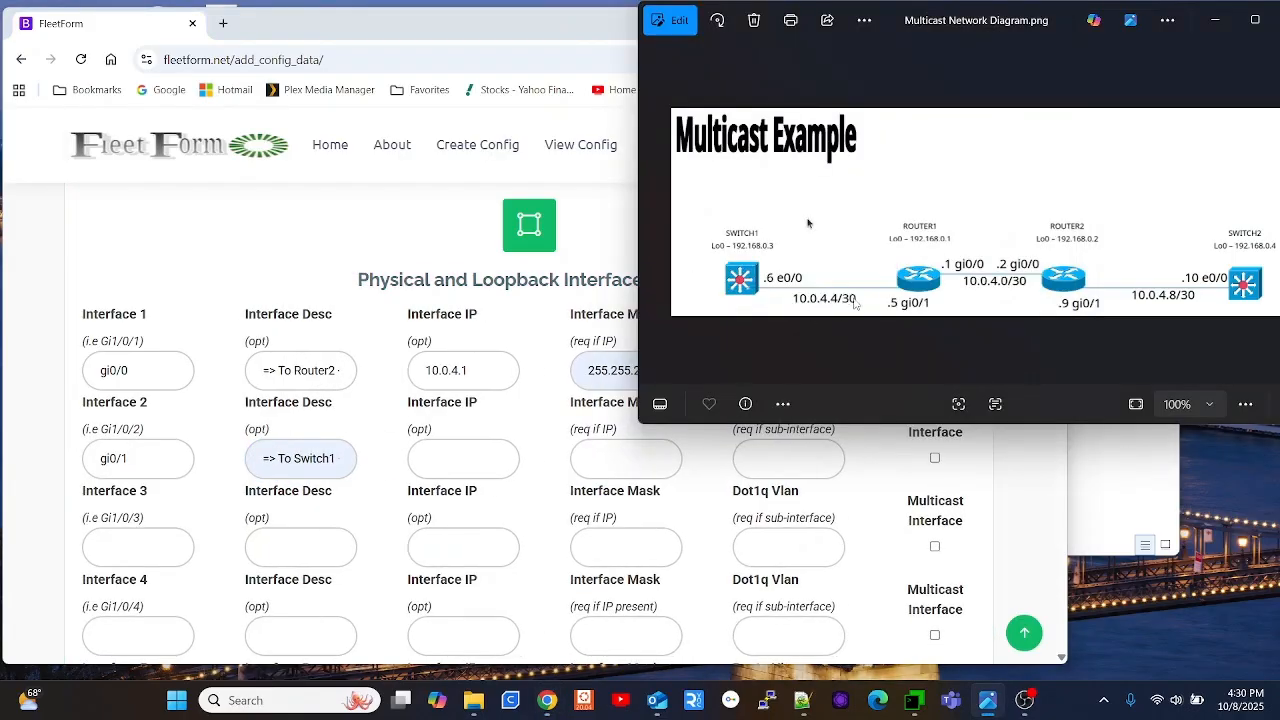
pyautogui.click(455, 460)
pyautogui.write('1')
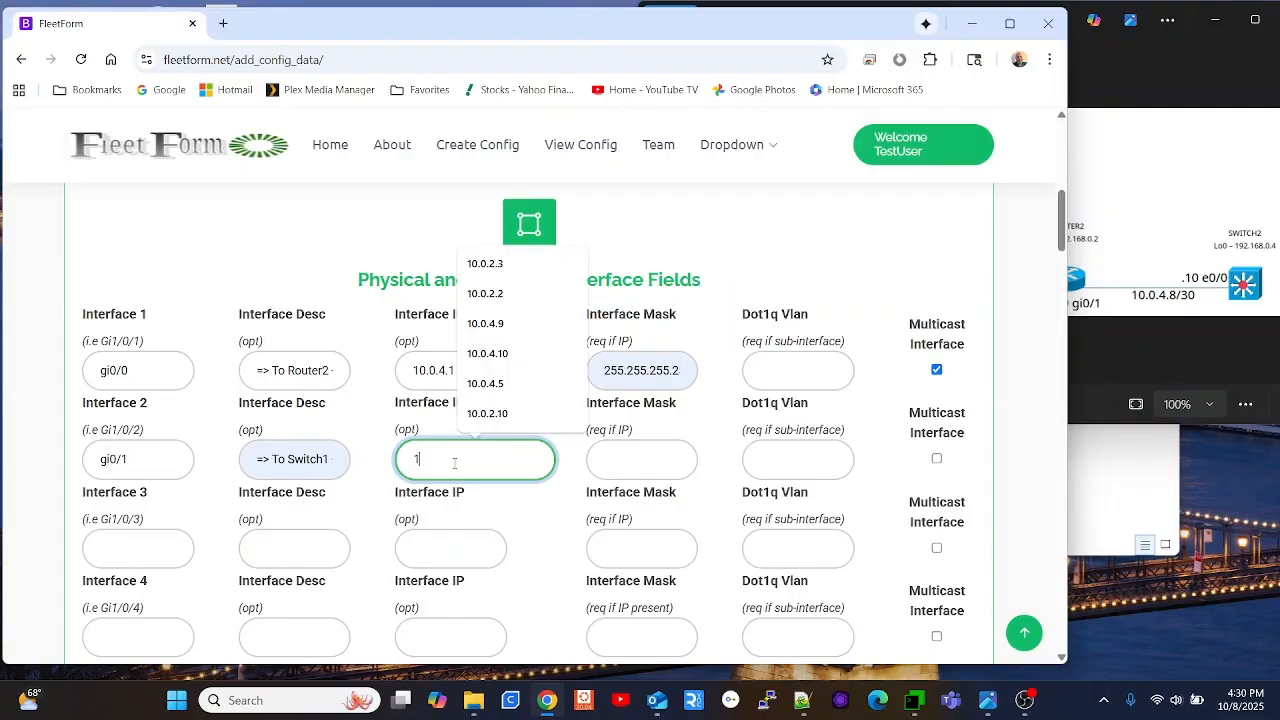
pyautogui.write('0.0.4.5')
pyautogui.press('Tab')
pyautogui.write('255')
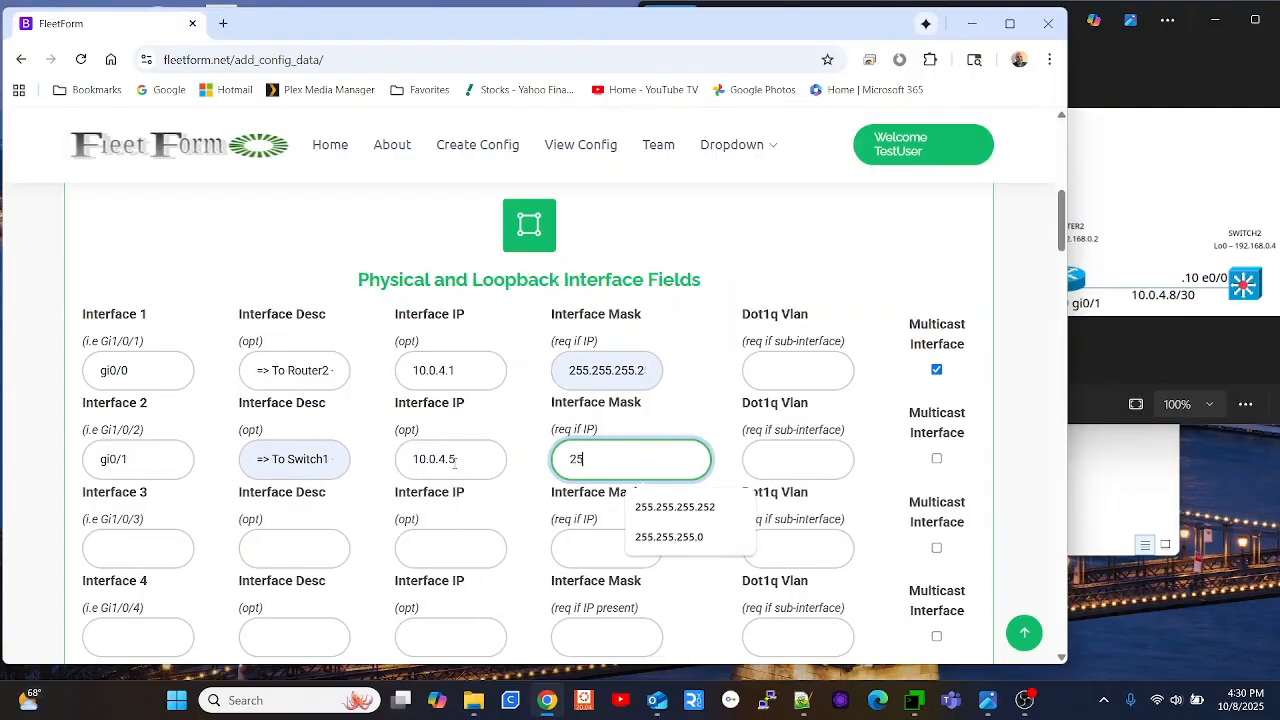
pyautogui.press('Down')
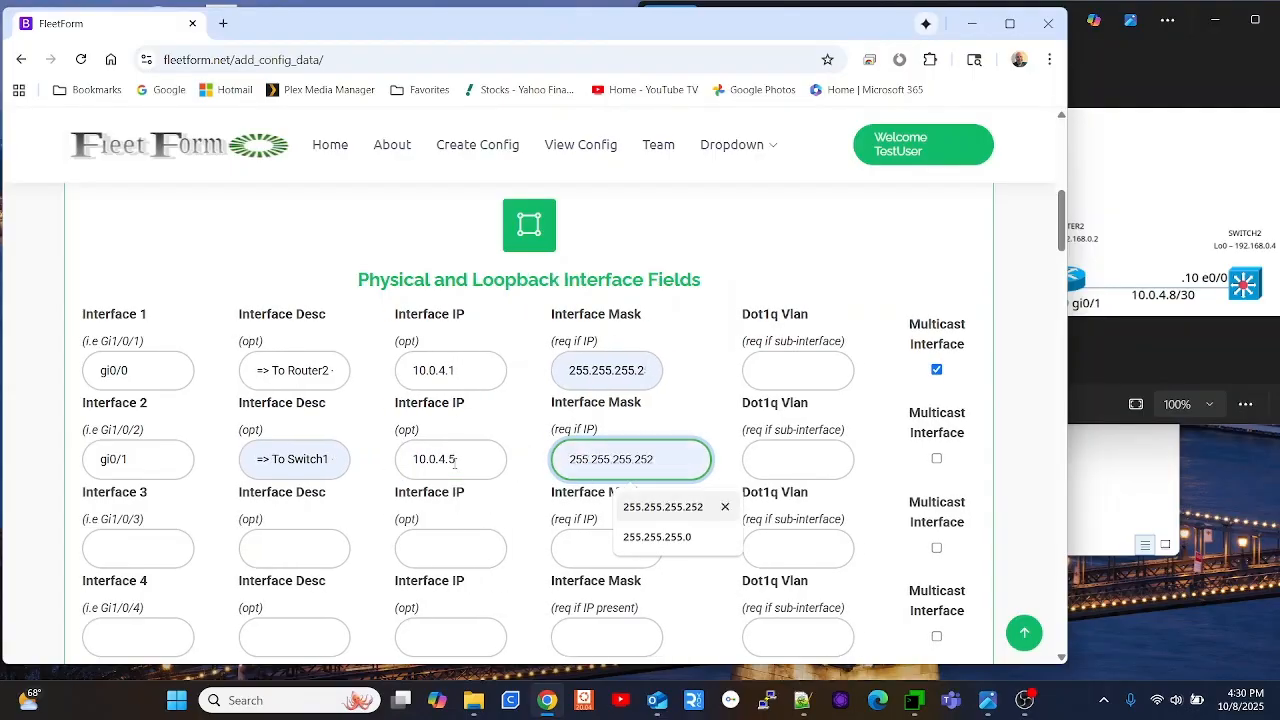
pyautogui.press('Return')
pyautogui.press('Tab')
pyautogui.scroll(1, 645, 581)
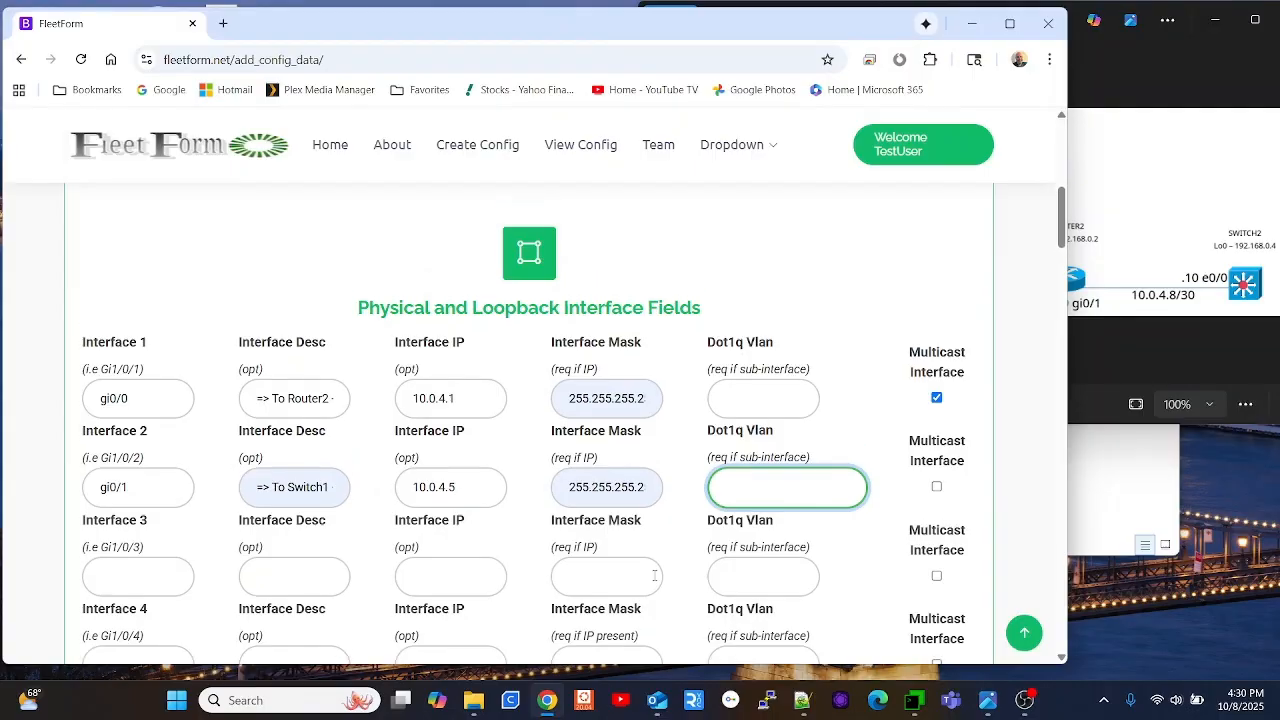
pyautogui.click(937, 489)
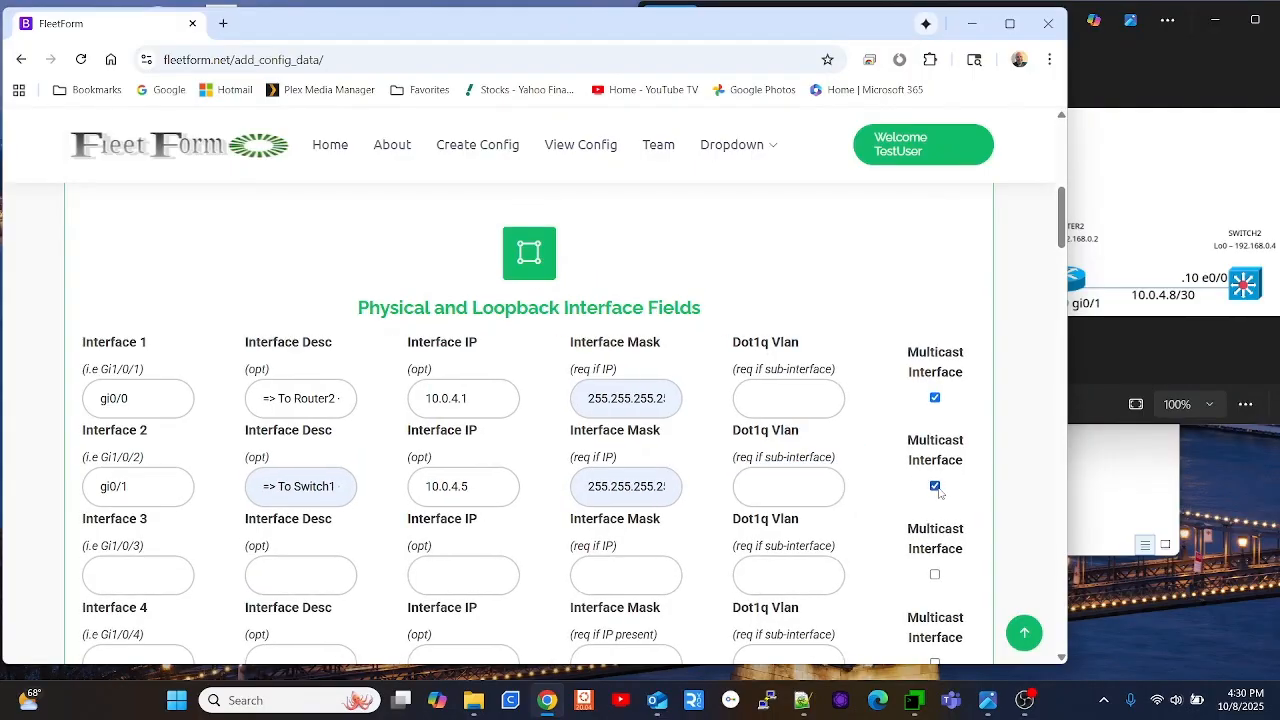
# - Set the Loopback 0 IP to 192.168.0.1 according to the network diagram and update the config
pyautogui.click(1170, 184)
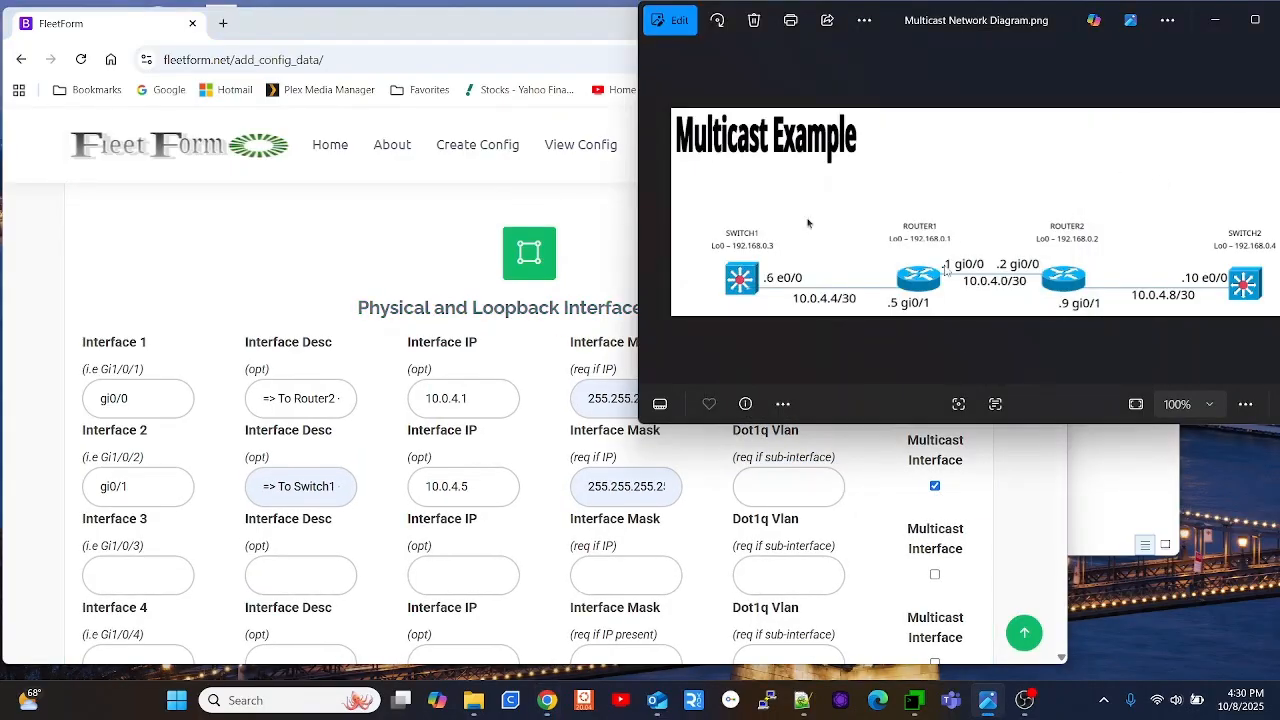
pyautogui.scroll(-3, 320, 480)
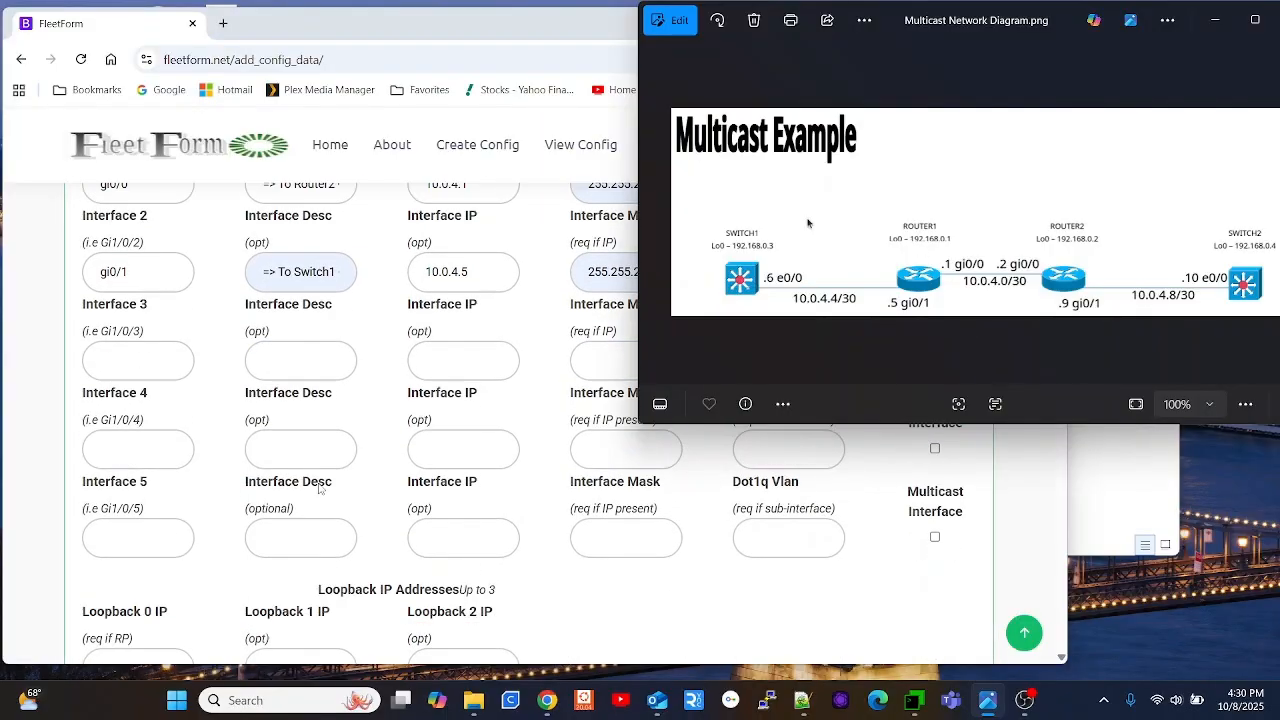
pyautogui.click(140, 605)
pyautogui.write('192')
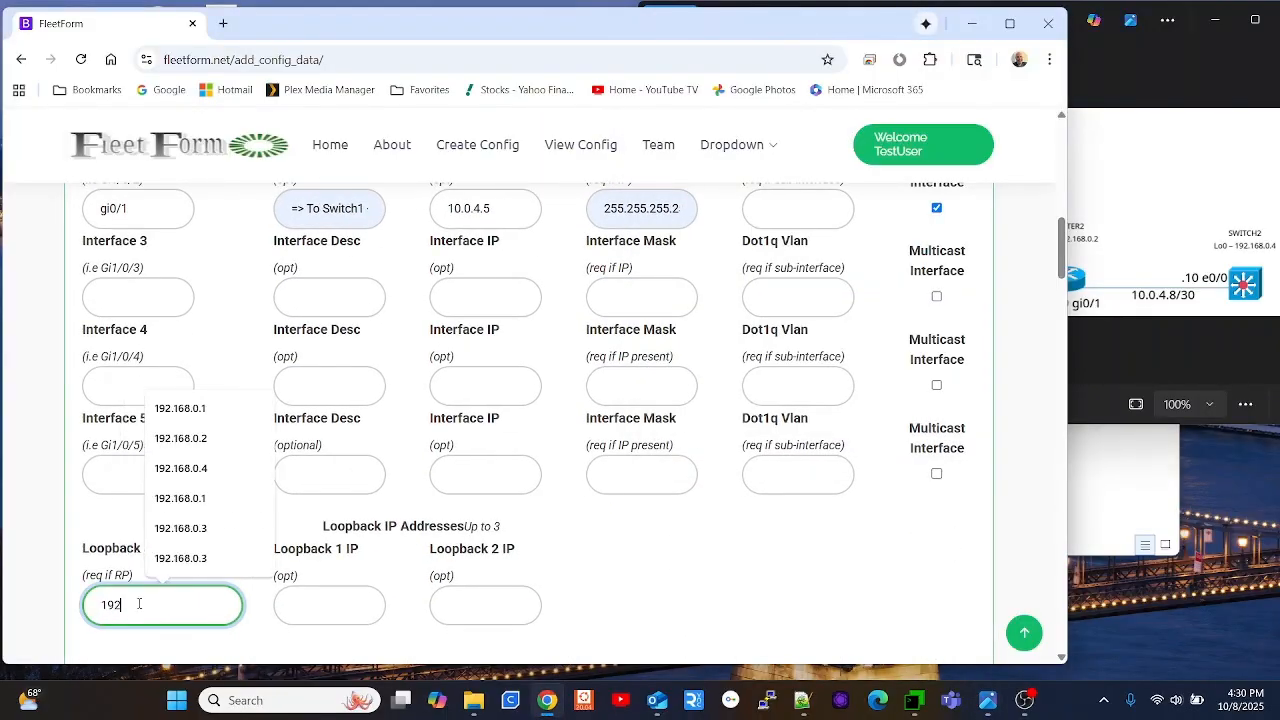
pyautogui.write('.168.0.1')
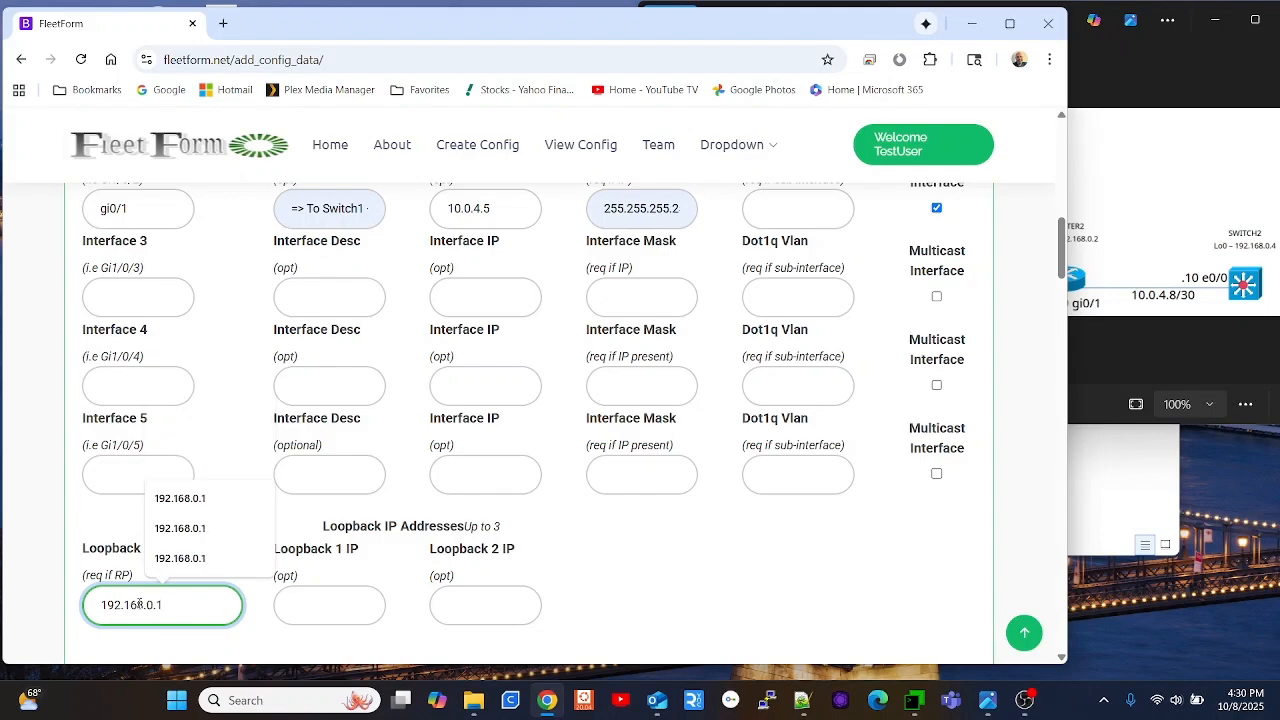
pyautogui.scroll(-2, 475, 630)
pyautogui.click(478, 553)
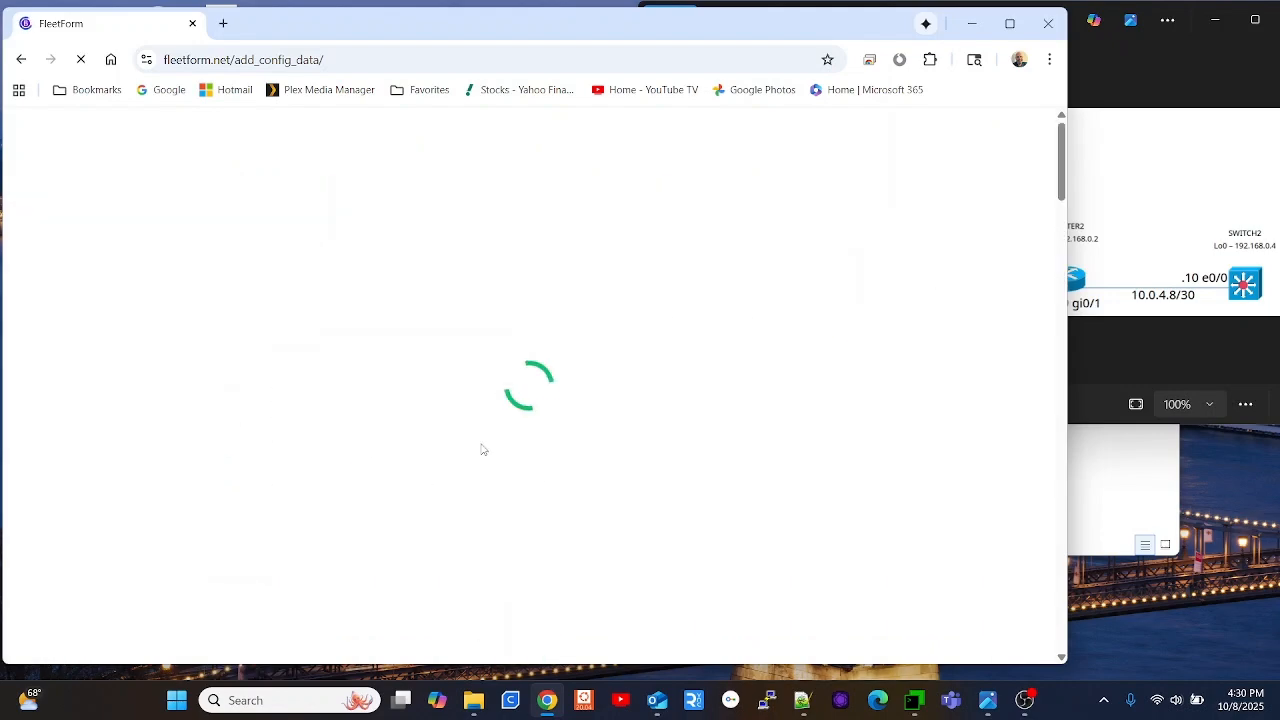
# - In the OSPF routing options, set the process ID to 10 and choose 192.168.0.1 as the router ID
pyautogui.scroll(-4, 155, 463)
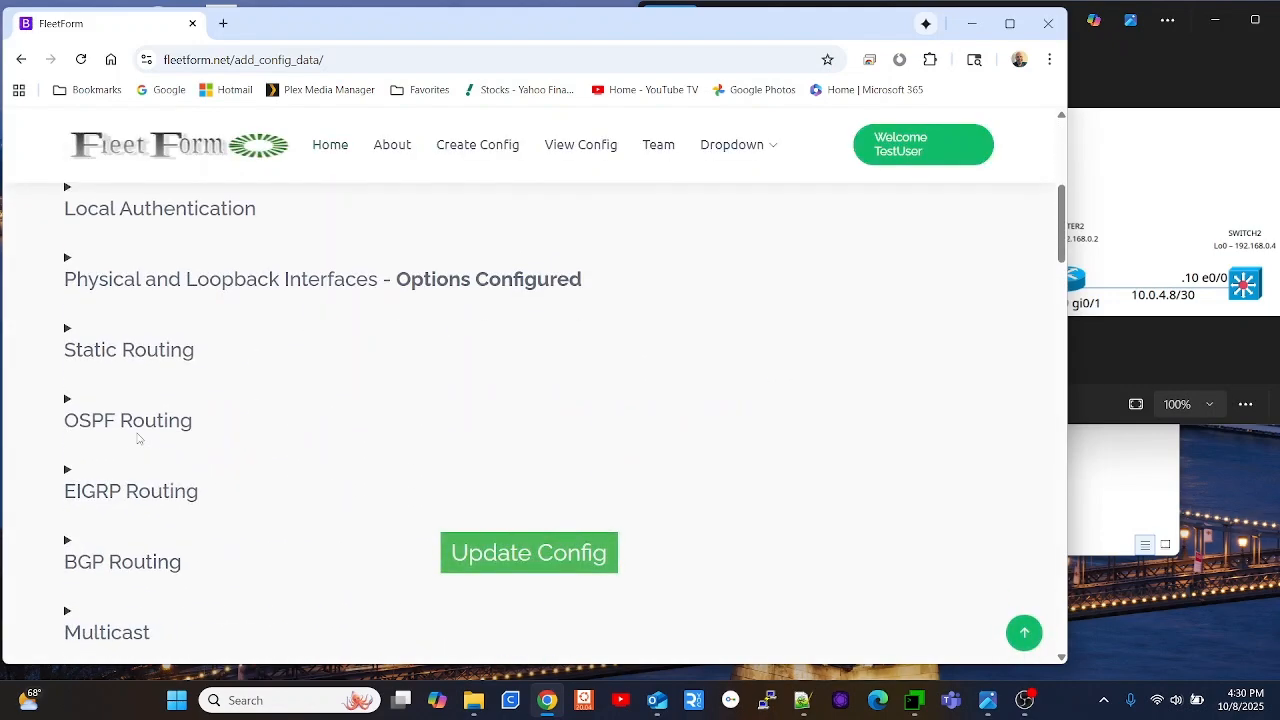
pyautogui.click(138, 430)
pyautogui.scroll(-2, 157, 414)
pyautogui.click(105, 376)
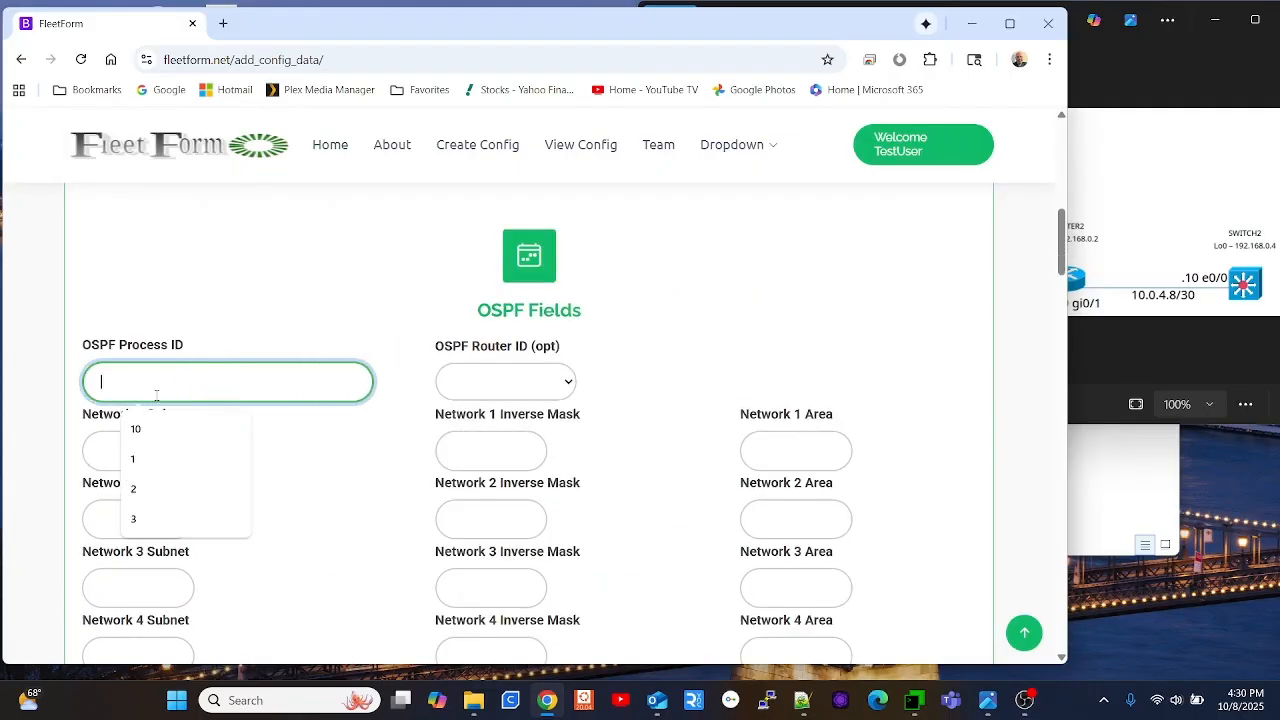
pyautogui.click(136, 429)
pyautogui.click(500, 382)
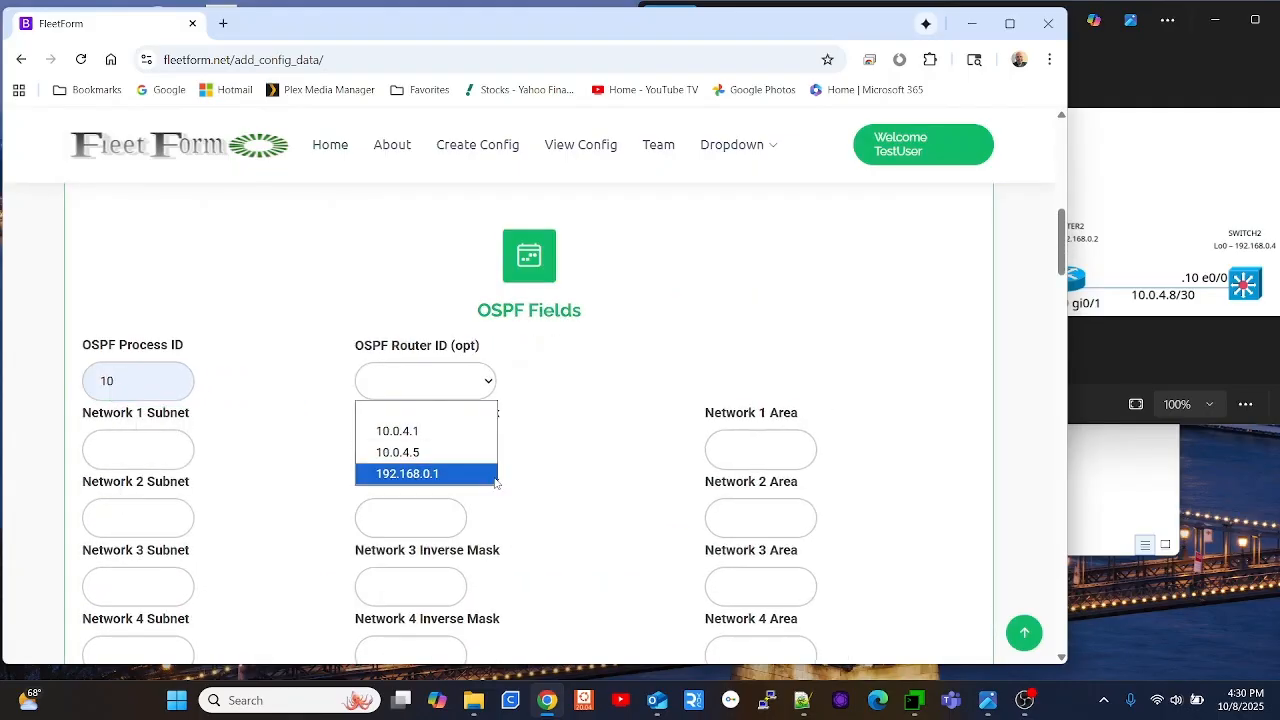
pyautogui.click(452, 475)
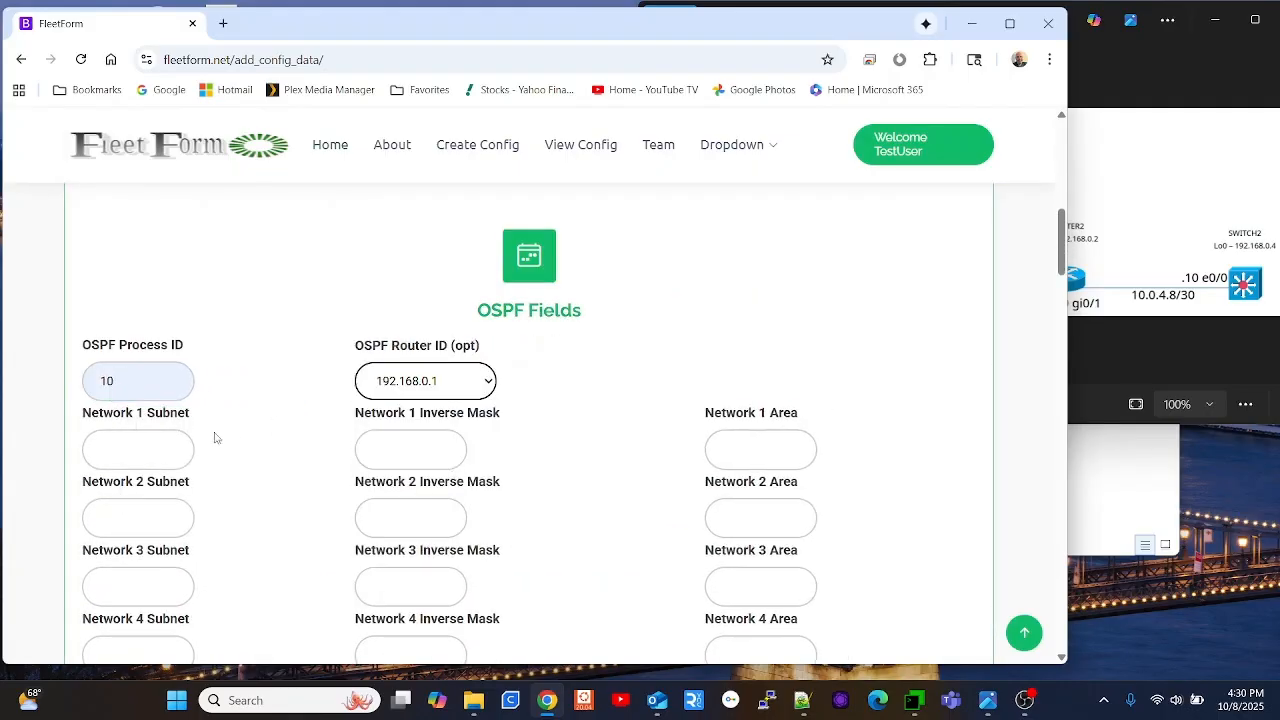
# - Define OSPF Network 1 as subnet 192.168.0.1 with inverse mask 0.0.0.0 in area 0
pyautogui.click(125, 448)
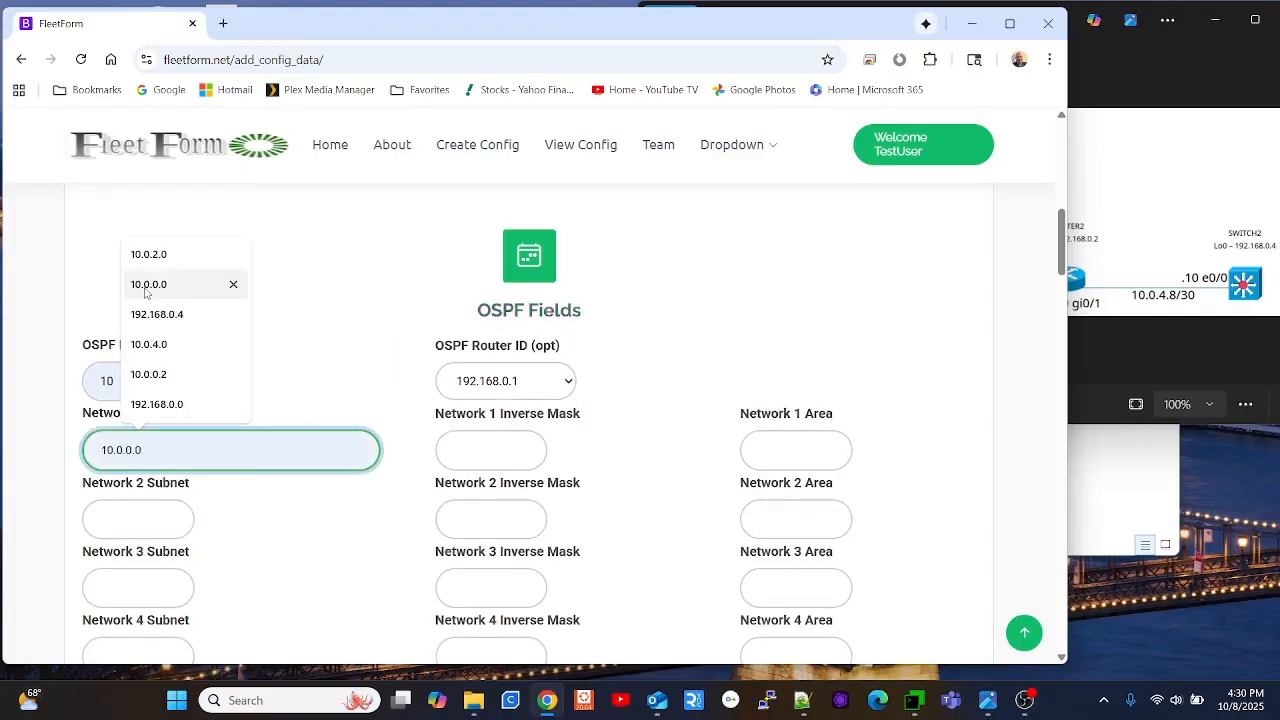
pyautogui.click(158, 460)
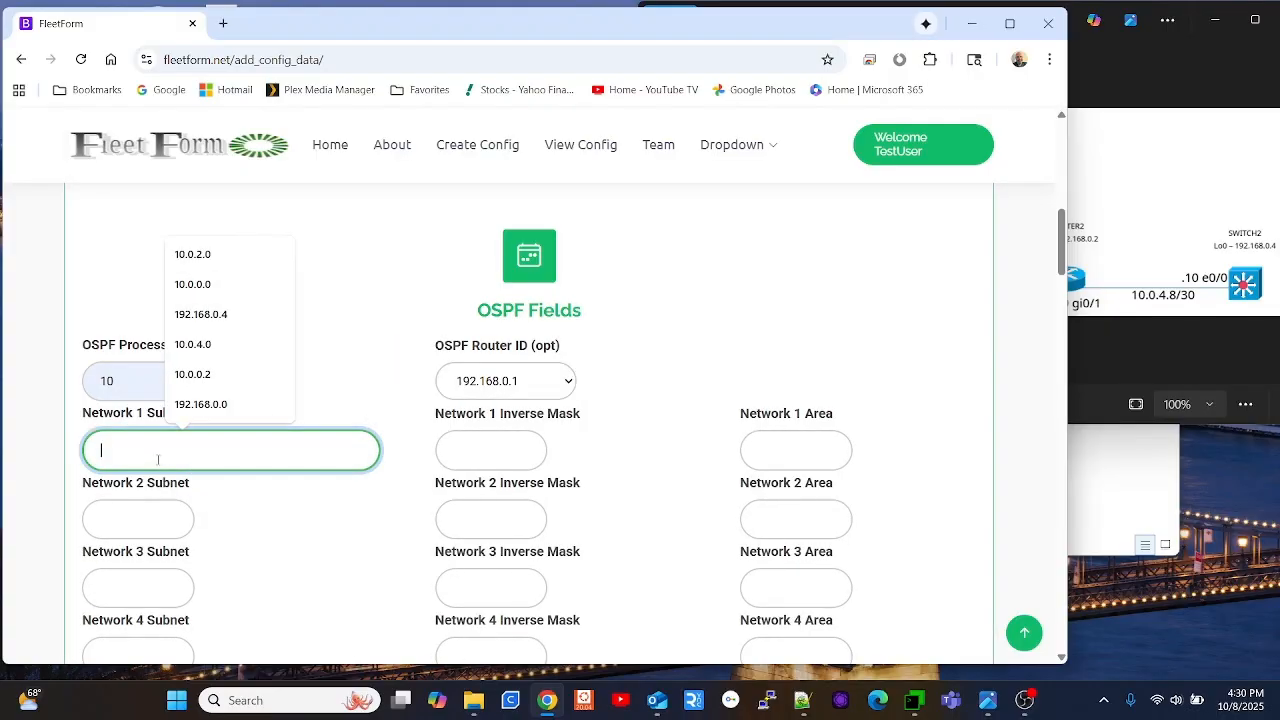
pyautogui.write('192.168.0.1')
pyautogui.press('Tab')
pyautogui.write('0.0')
pyautogui.press('Down')
pyautogui.press('Down')
pyautogui.press('Tab')
pyautogui.write('0')
pyautogui.press('Tab')
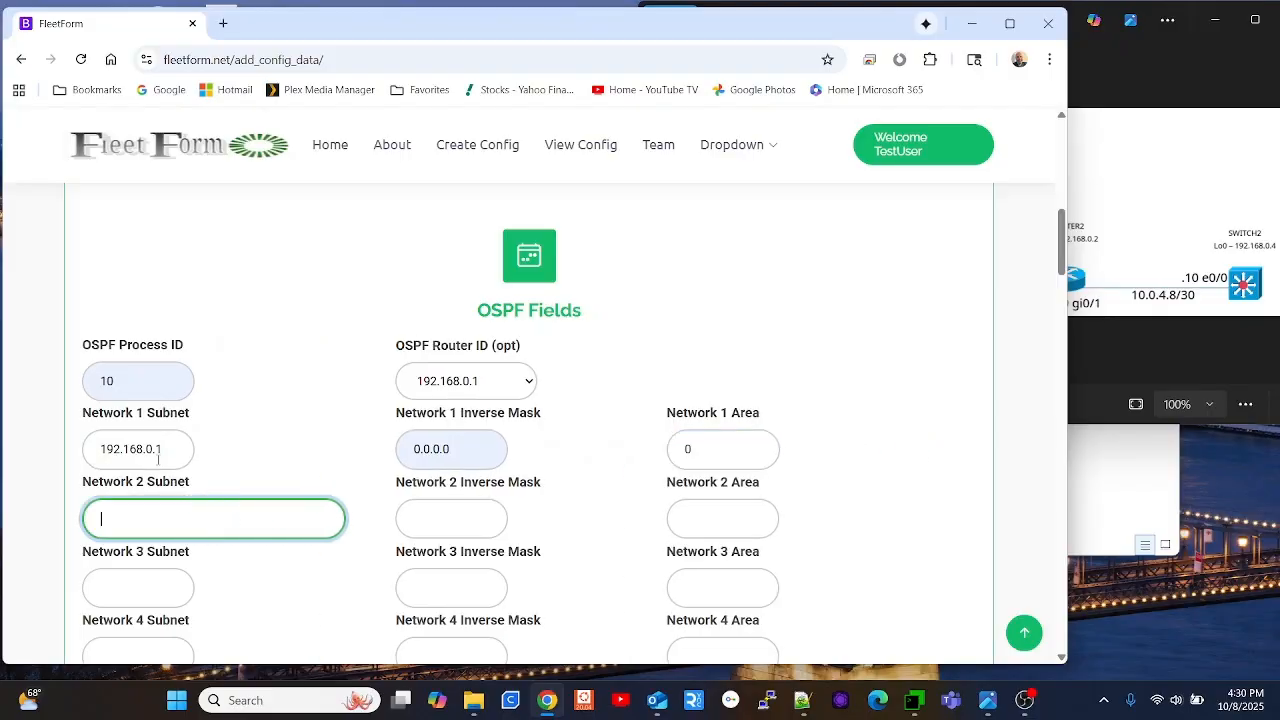
# - Define OSPF Network 2 as subnet 10.0.4.0 with inverse mask 0.0.0.3 in area 0, consulting the network diagram
pyautogui.click(1116, 311)
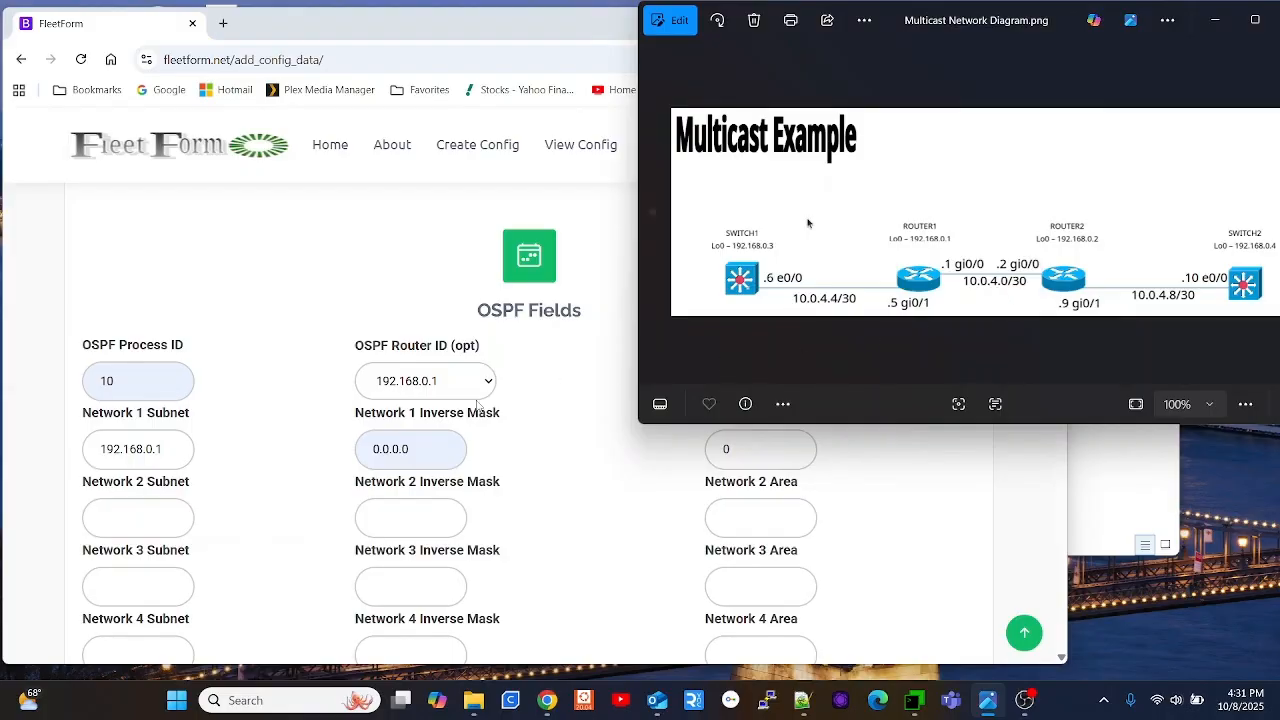
pyautogui.click(110, 525)
pyautogui.write('10.0')
pyautogui.press('BackSpace')
pyautogui.write('4.0')
pyautogui.press('Tab')
pyautogui.write('0')
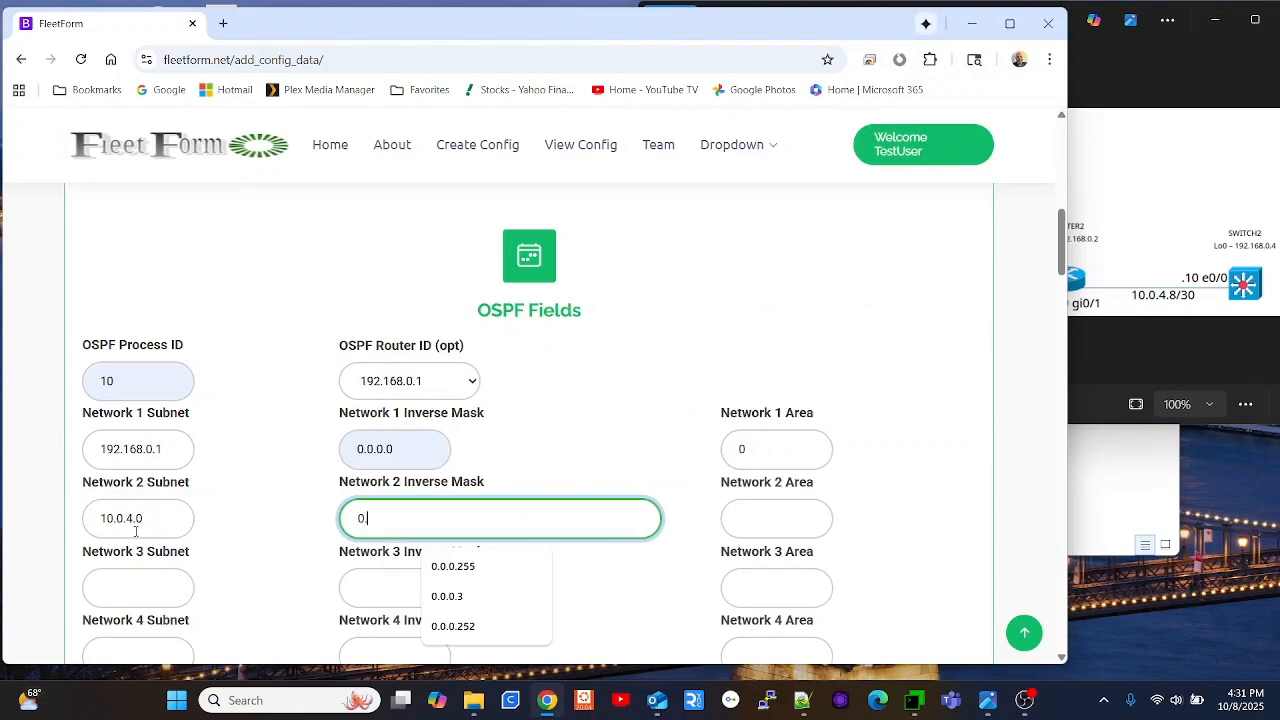
pyautogui.write('.0')
pyautogui.press('Down')
pyautogui.press('Down')
pyautogui.press('Tab')
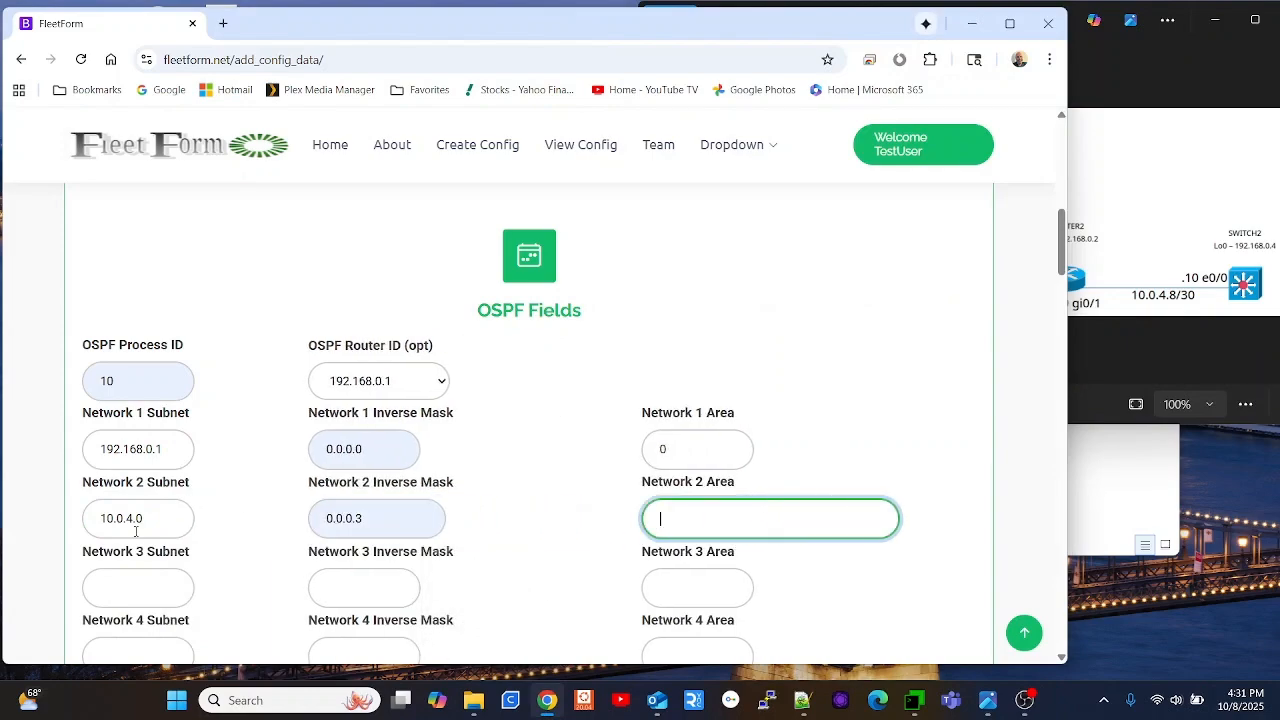
pyautogui.write('0')
pyautogui.press('Tab')
# - Define OSPF Network 3 as subnet 10.0.4.4 with inverse mask 0.0.0.3 in area 0 and update the config
pyautogui.write('10.0')
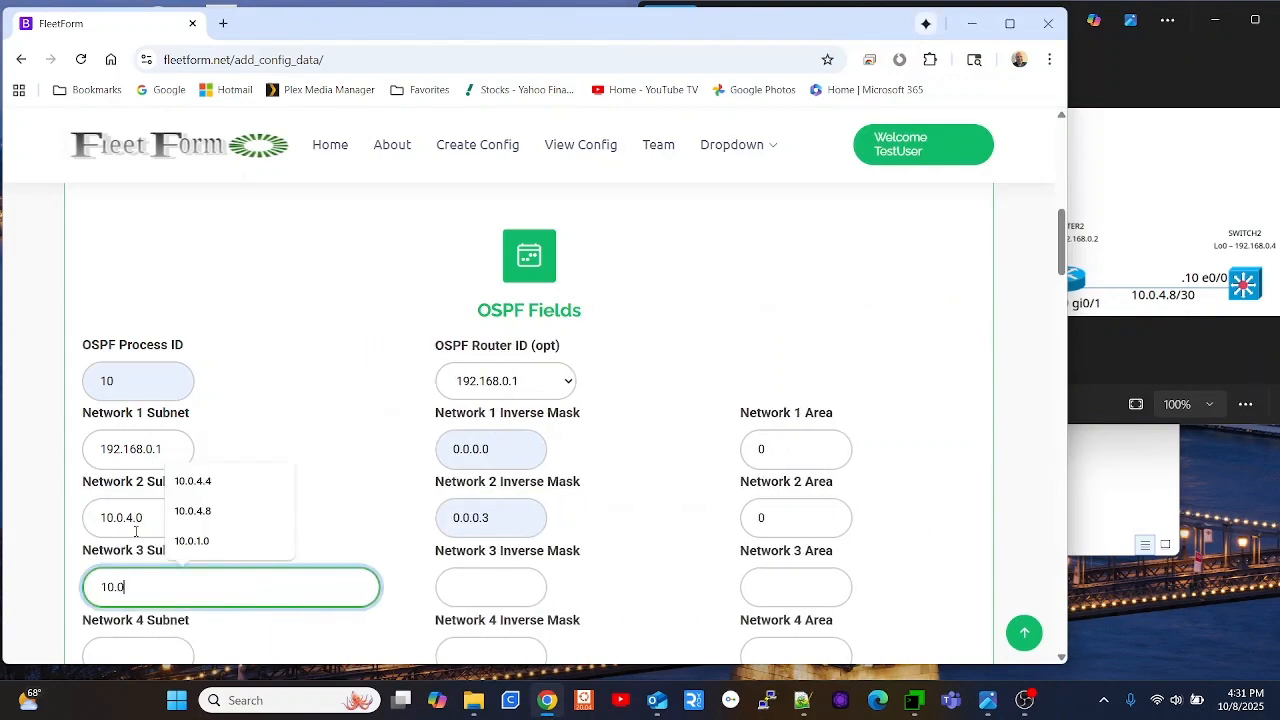
pyautogui.write('.4.4.')
pyautogui.press('Tab')
pyautogui.write('0.0')
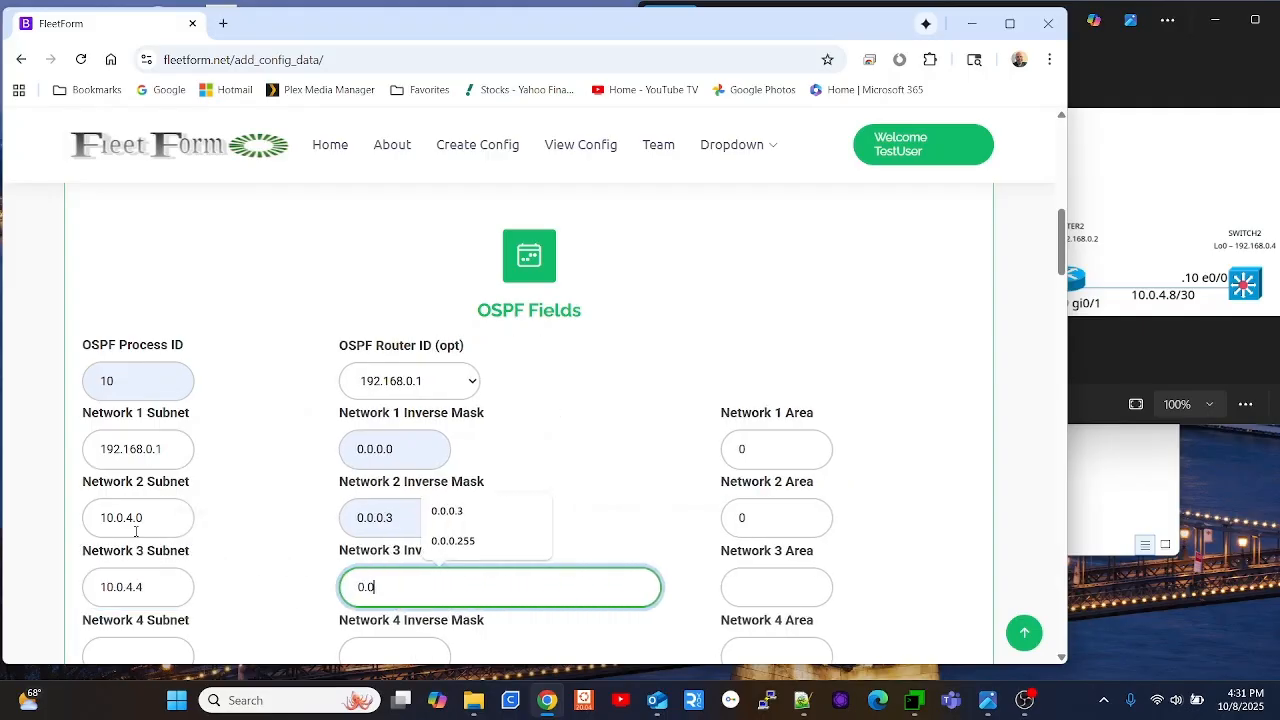
pyautogui.press('Down')
pyautogui.press('Down')
pyautogui.press('Up')
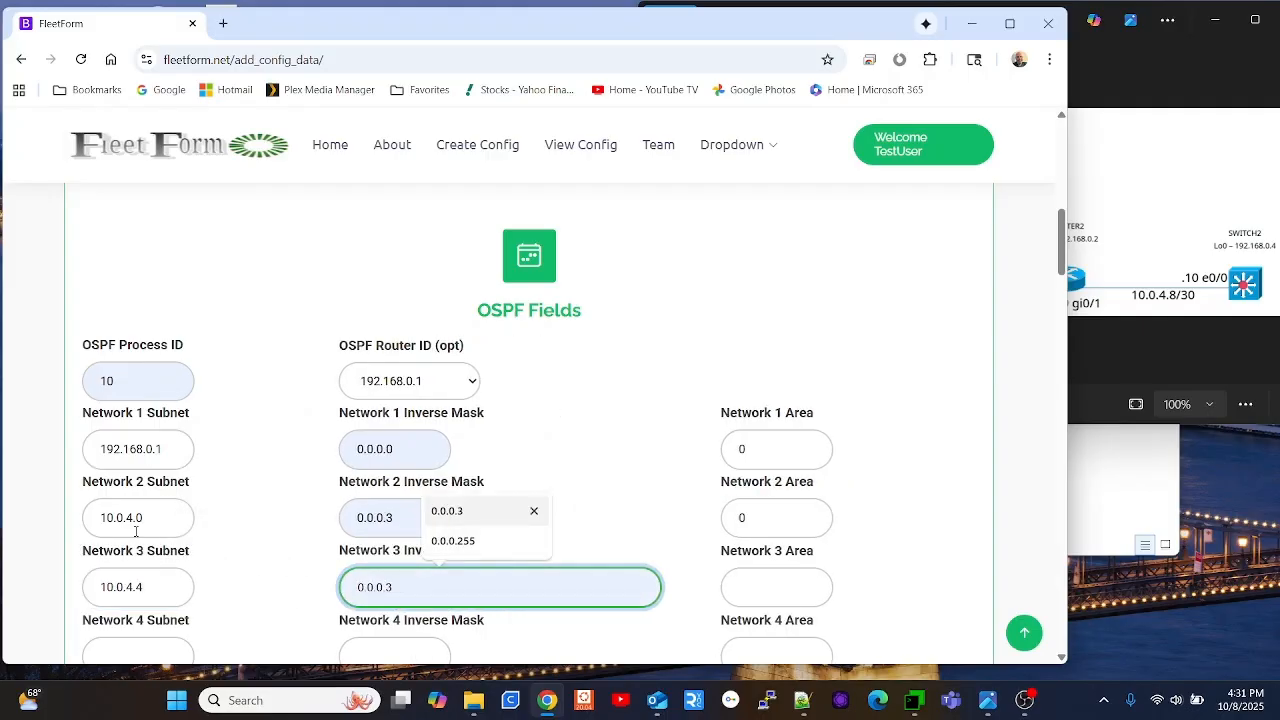
pyautogui.press('Tab')
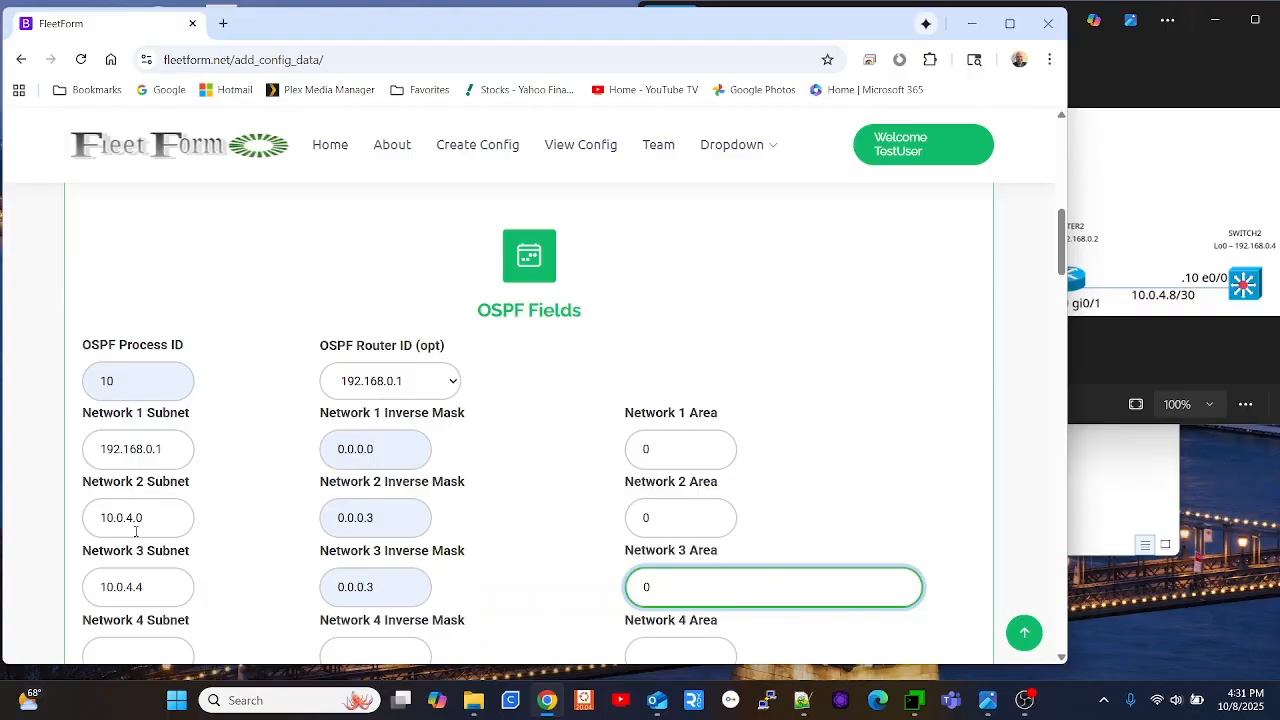
pyautogui.scroll(-3, 300, 575)
pyautogui.click(527, 538)
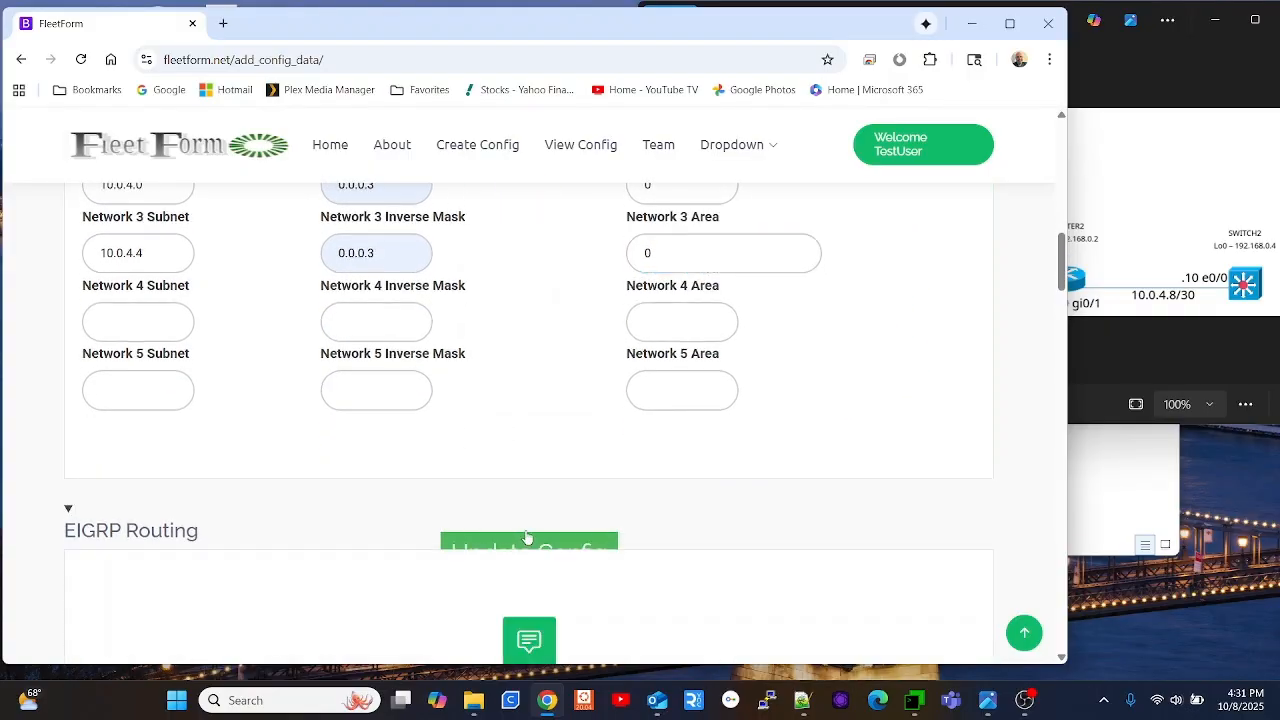
# - Select and copy the complete generated Router1 configuration, beginning at the hostname line
pyautogui.scroll(-7, 457, 465)
pyautogui.scroll(-9, 455, 483)
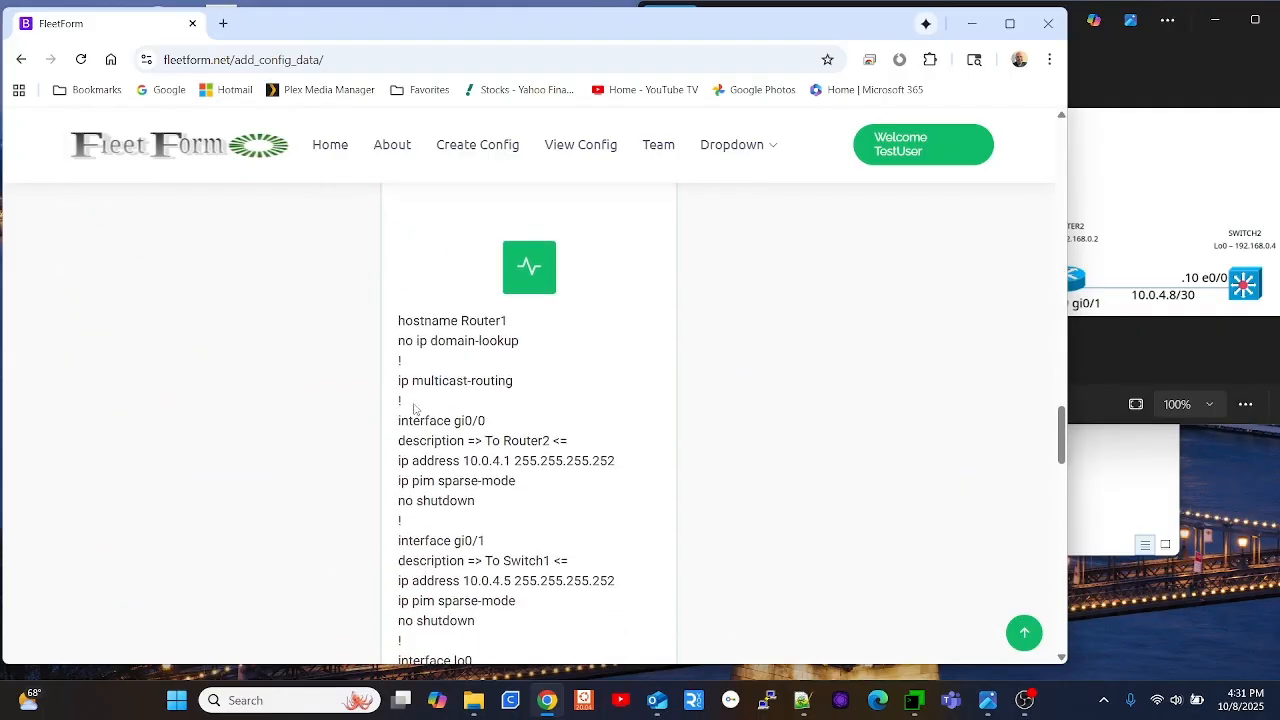
pyautogui.moveTo(399, 326); pyautogui.dragTo(542, 238)
pyautogui.rightClick(486, 242)
pyautogui.click(538, 263)
# - In MTPuTTY's Router1 session, enter privileged mode with en and try to paste the copied Router1 configuration
pyautogui.click(913, 700)
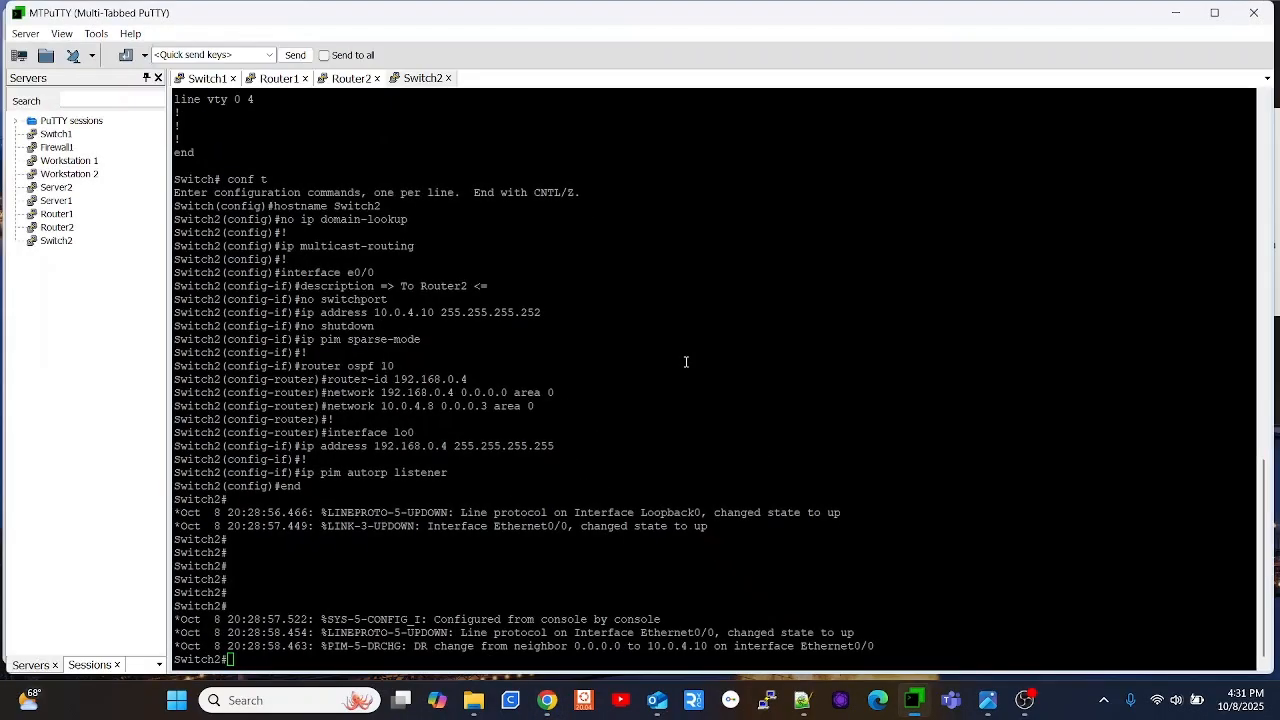
pyautogui.click(283, 79)
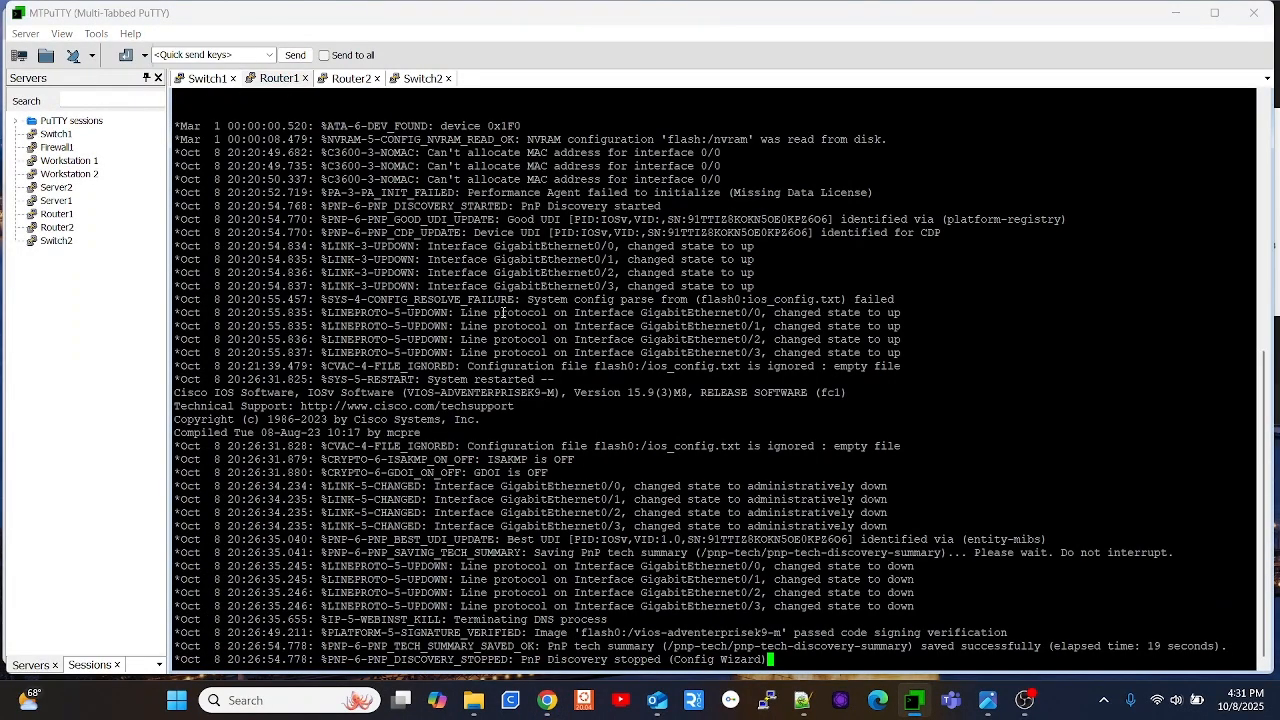
pyautogui.press('Return')
pyautogui.press('Return')
pyautogui.press('Return')
pyautogui.press('Return')
pyautogui.write('en')
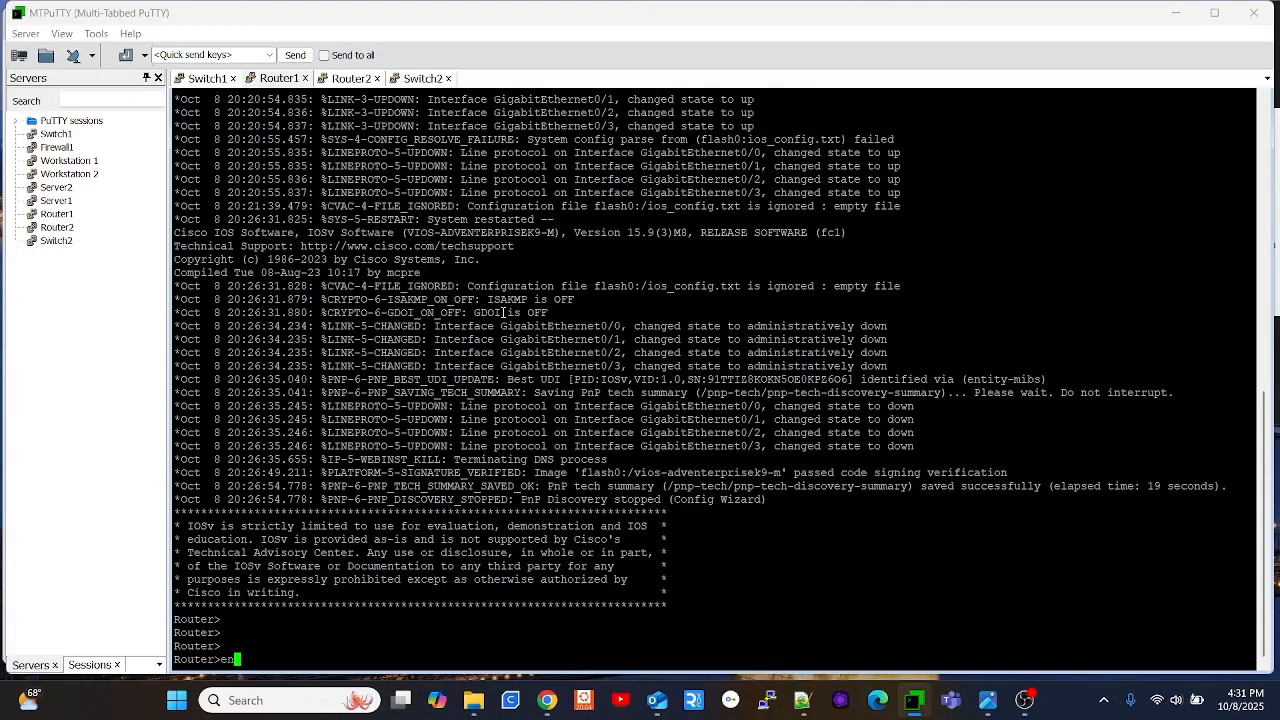
pyautogui.press('Return')
pyautogui.rightClick(736, 565)
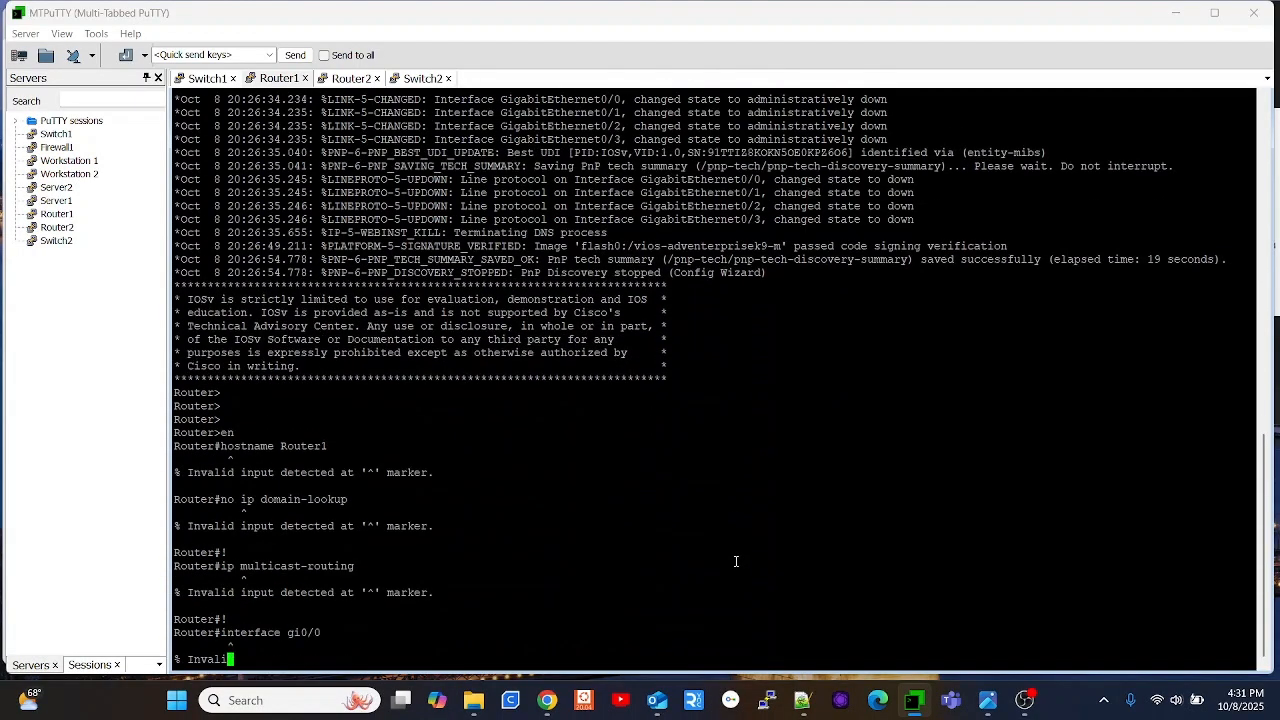
# - Clear the leftover input, enter global configuration mode with conf t and paste the copied Router1 configuration
pyautogui.press('BackSpace')
pyautogui.press('BackSpace')
pyautogui.press('BackSpace')
pyautogui.press('BackSpace')
pyautogui.press('BackSpace')
pyautogui.press('BackSpace')
pyautogui.press('BackSpace')
pyautogui.press('BackSpace')
pyautogui.press('BackSpace')
pyautogui.press('BackSpace')
pyautogui.press('BackSpace')
pyautogui.press('BackSpace')
pyautogui.press('BackSpace')
pyautogui.press('BackSpace')
pyautogui.press('BackSpace')
pyautogui.press('BackSpace')
pyautogui.press('BackSpace')
pyautogui.press('BackSpace')
pyautogui.press('BackSpace')
pyautogui.press('BackSpace')
pyautogui.rightClick(736, 561)
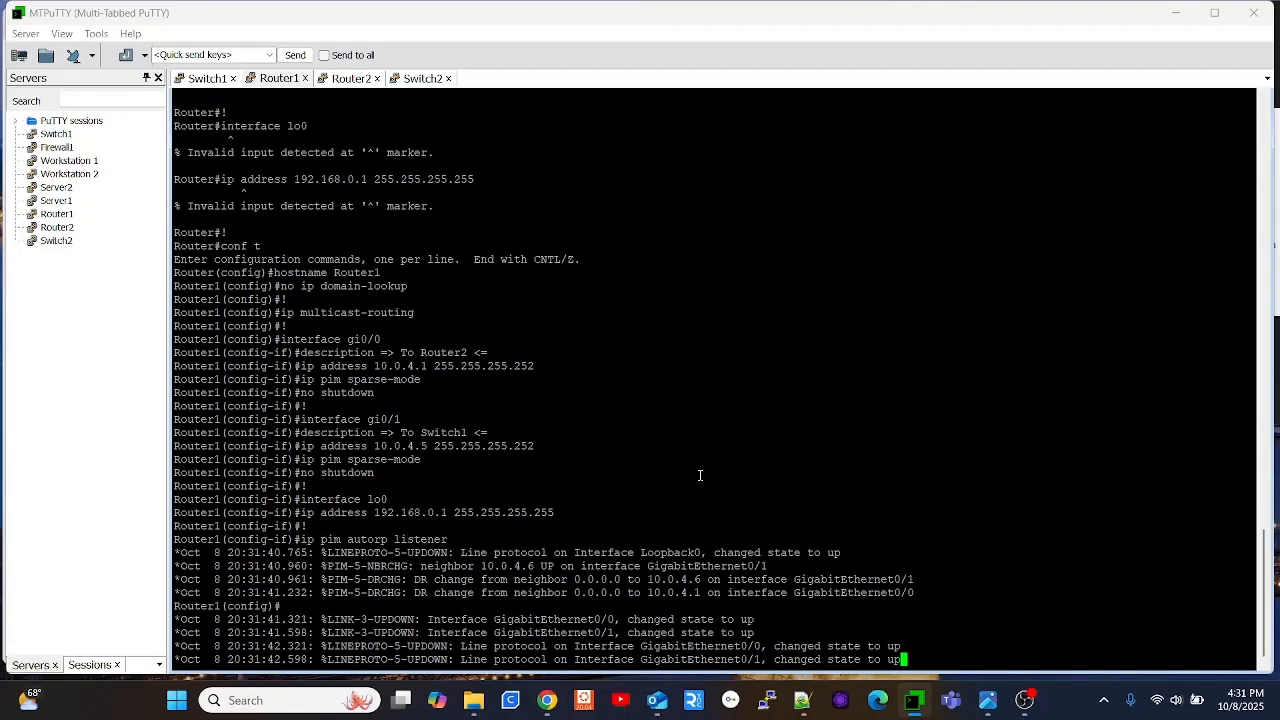
# - Leave configuration mode on Router1 with the end command
pyautogui.press('Return')
pyautogui.press('Return')
pyautogui.press('Return')
pyautogui.press('Return')
pyautogui.write('end')
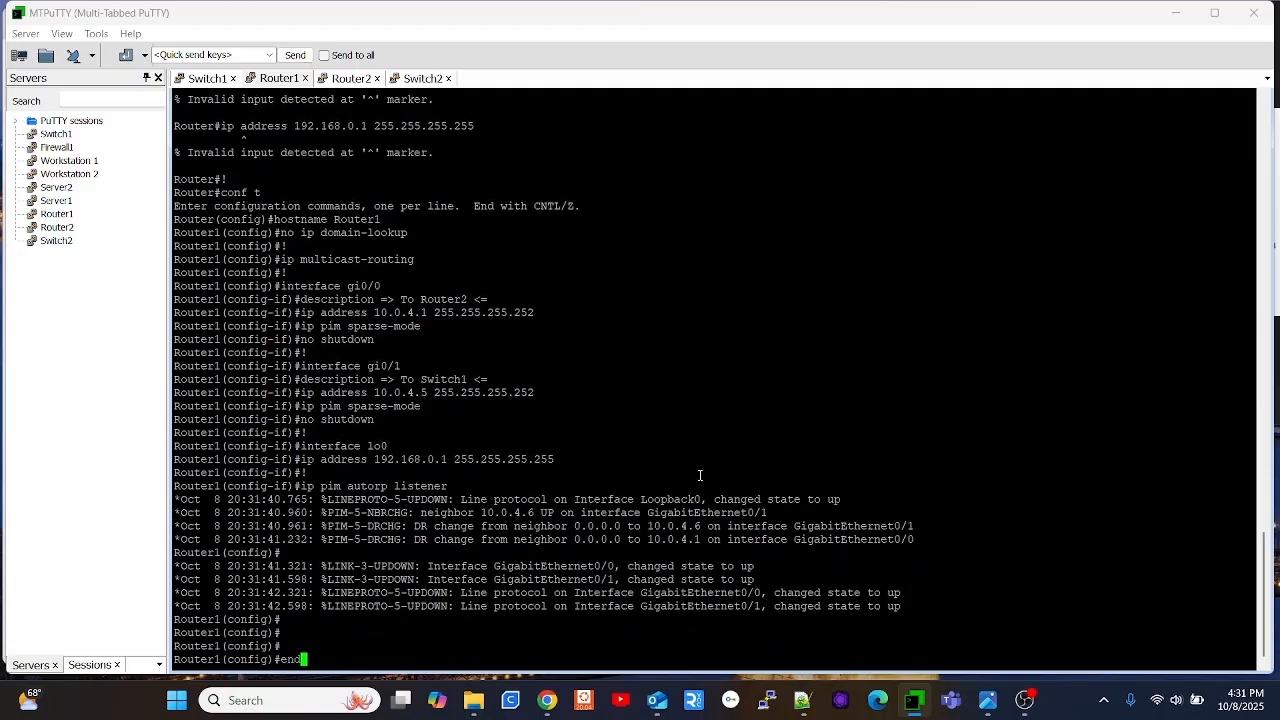
pyautogui.press('Return')
pyautogui.press('Return')
pyautogui.press('Return')
pyautogui.press('Return')
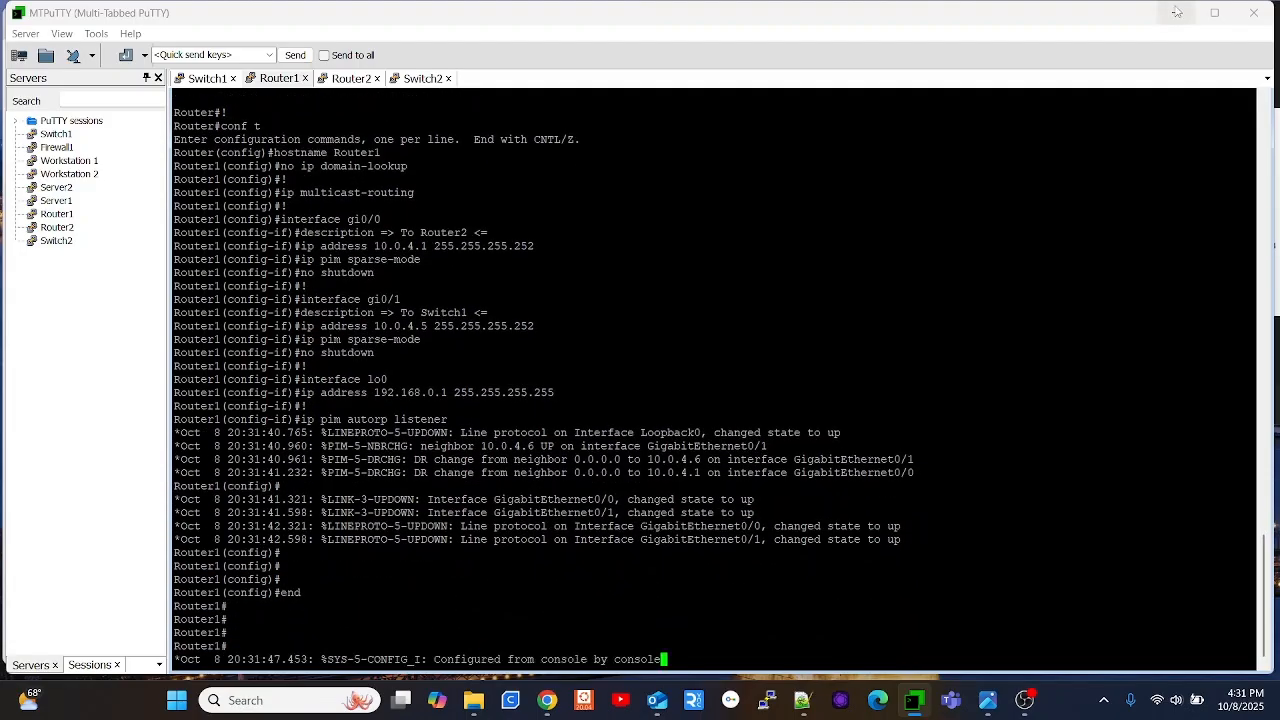
# - Return to FleetForm and start a fresh L3 configuration
pyautogui.click(1173, 15)
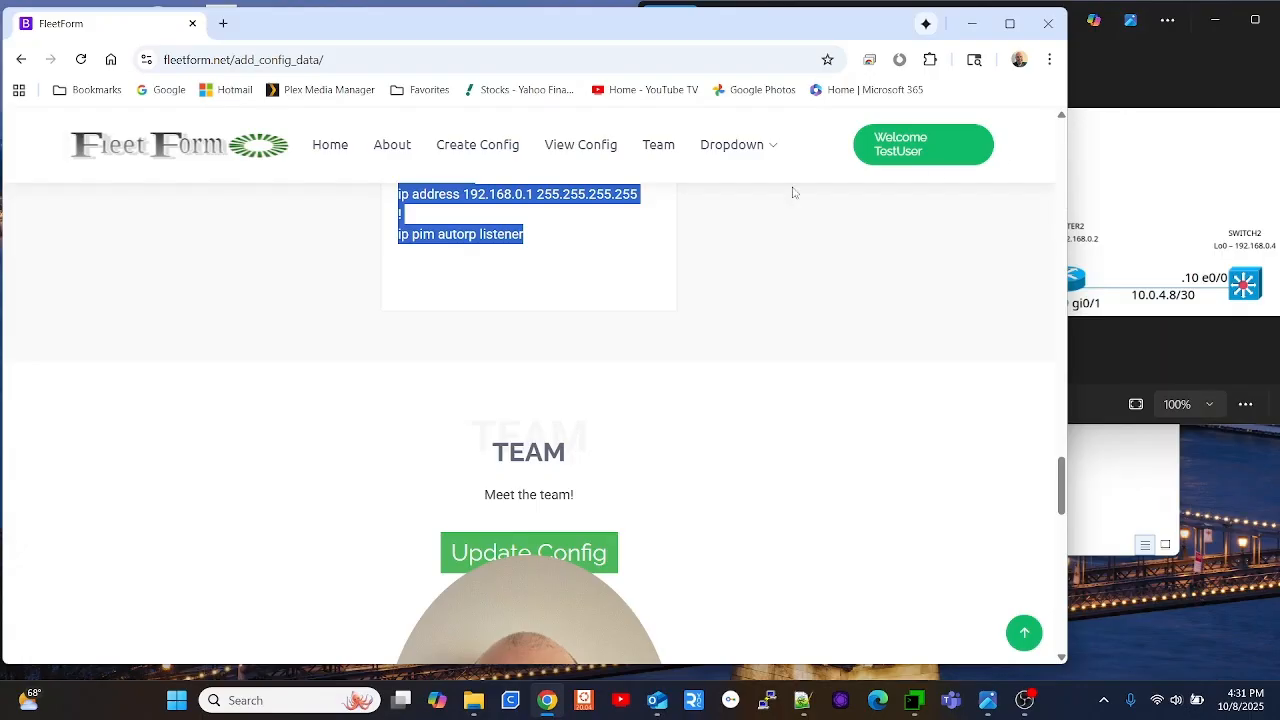
pyautogui.scroll(10, 561, 410)
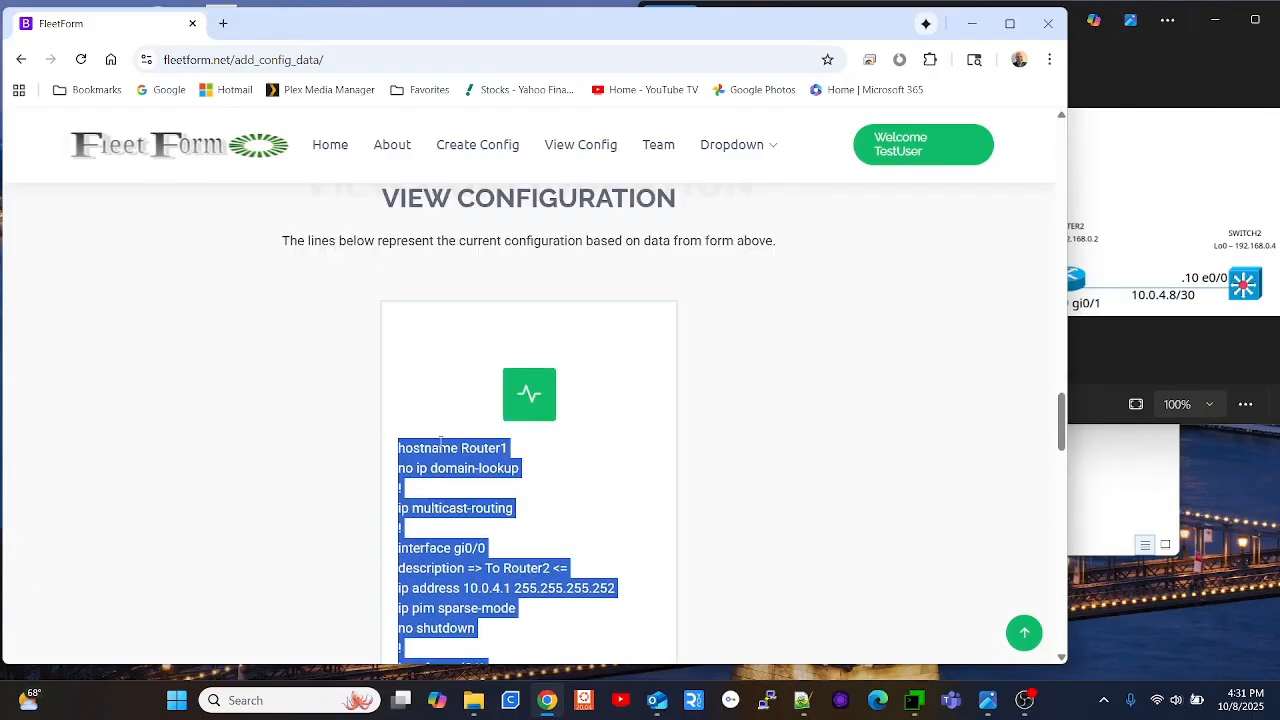
pyautogui.click(523, 290)
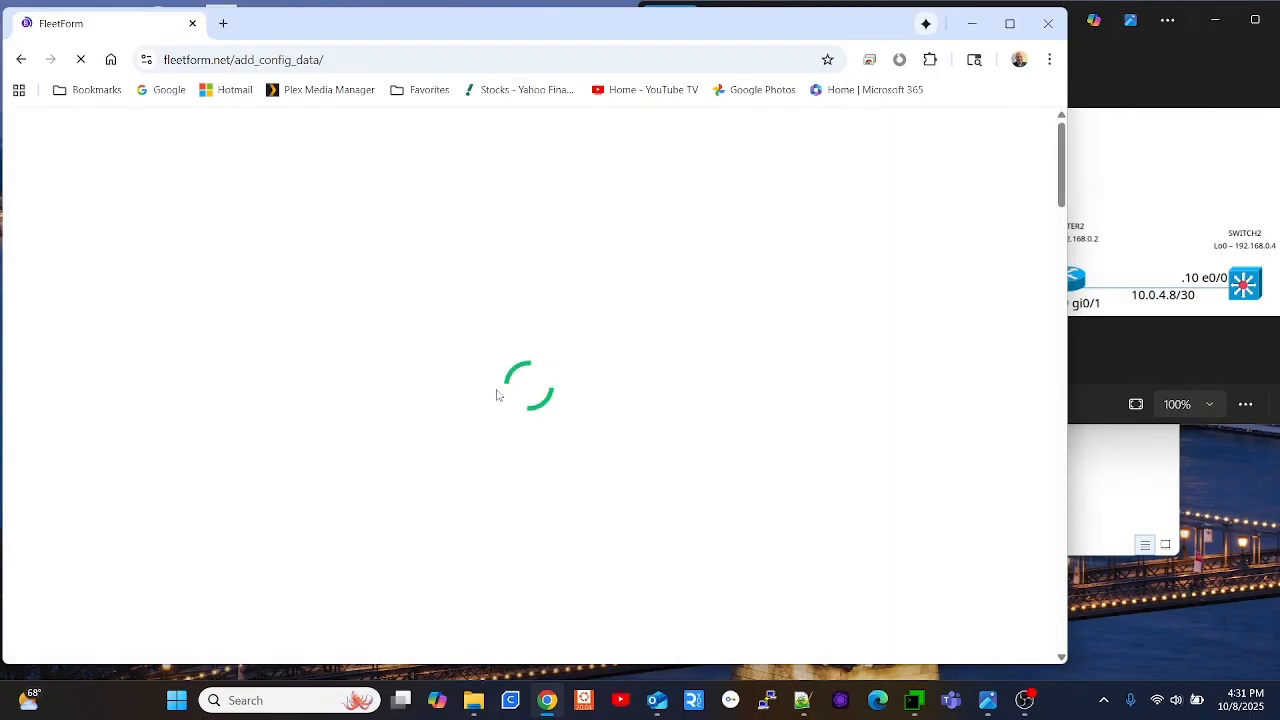
pyautogui.scroll(-2, 497, 395)
pyautogui.click(530, 336)
pyautogui.click(510, 410)
pyautogui.click(508, 550)
pyautogui.scroll(-3, 175, 370)
# - In Basic Configuration, set the router hostname to Router2 and update the config
pyautogui.click(191, 280)
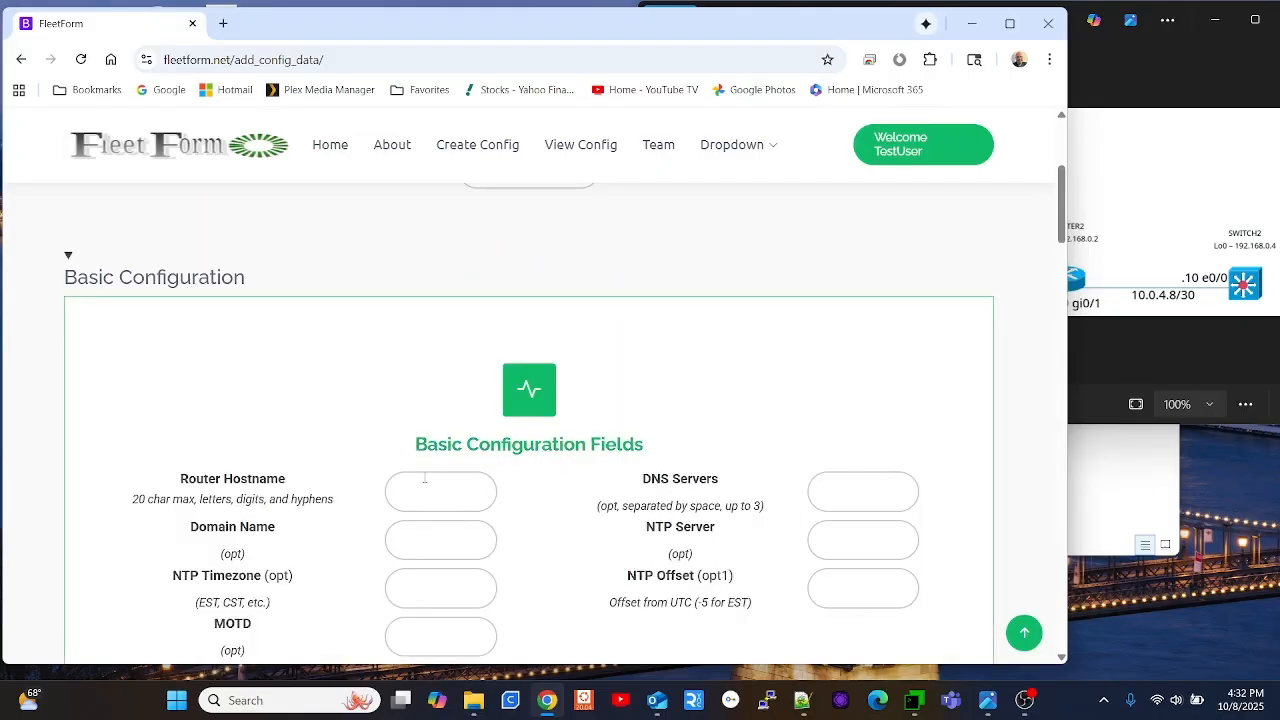
pyautogui.click(427, 493)
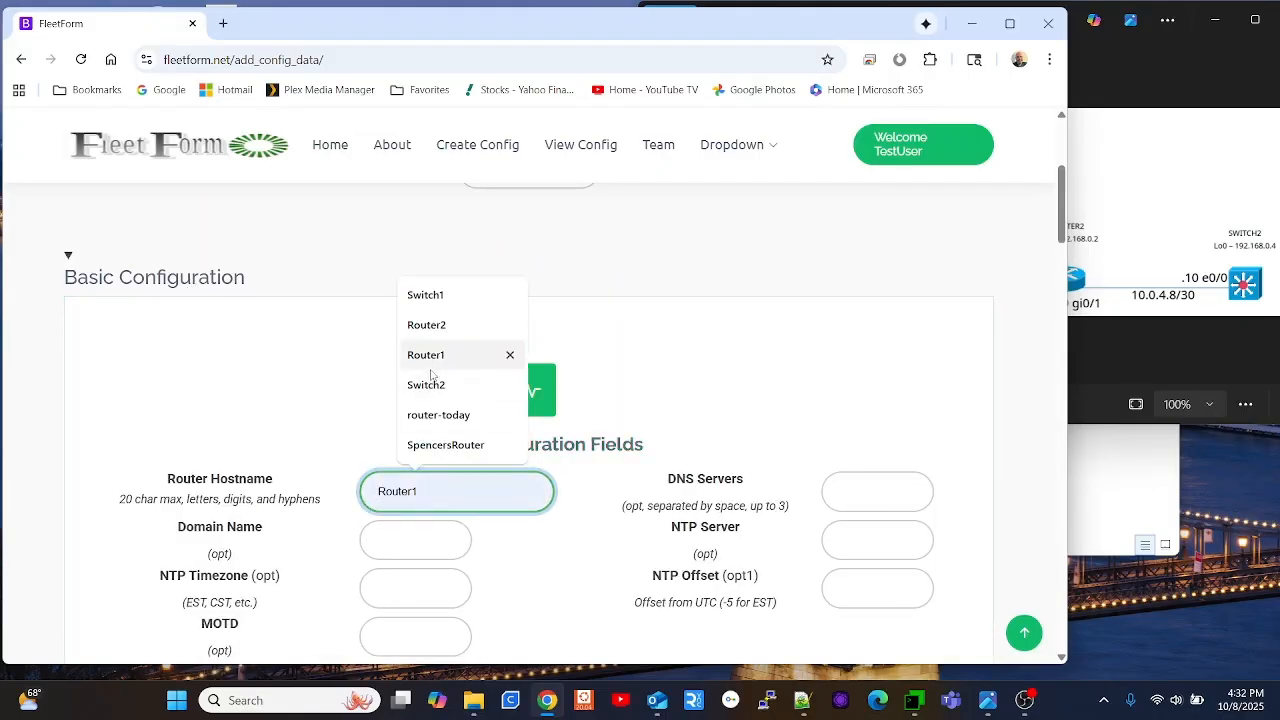
pyautogui.click(450, 328)
pyautogui.scroll(-3, 540, 519)
pyautogui.click(531, 552)
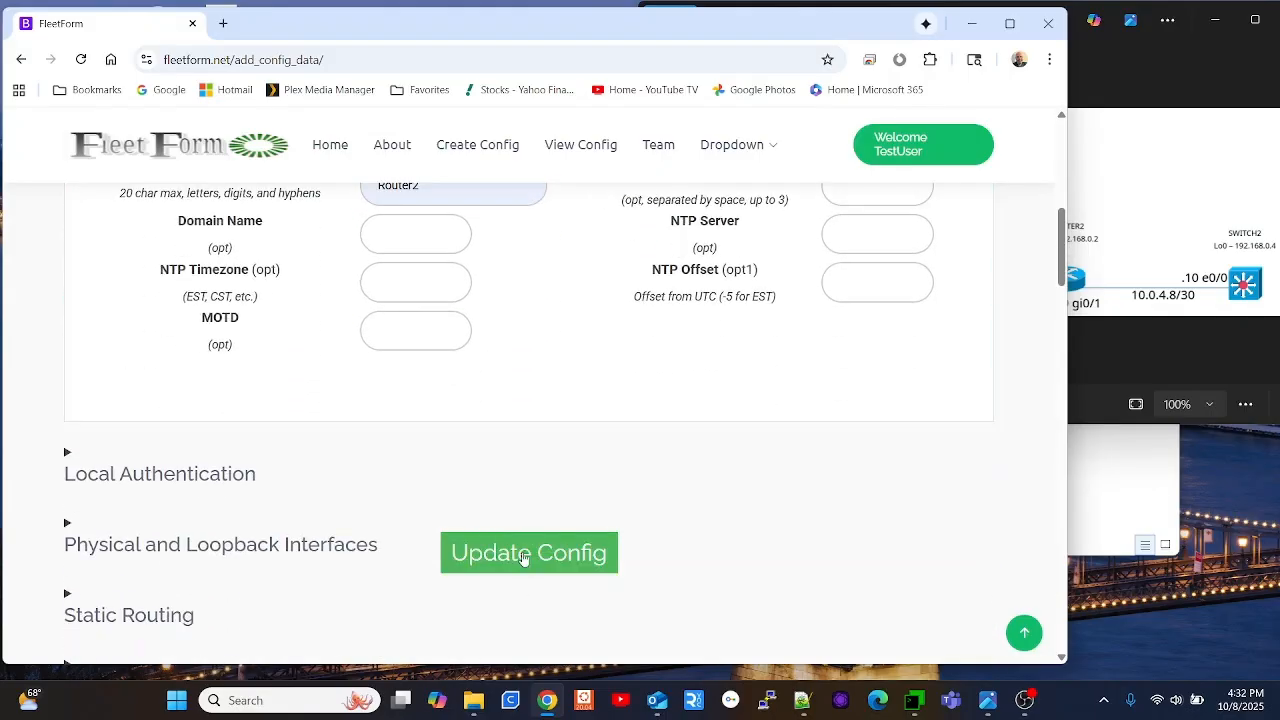
# - Define Interface 1 as gi0/0 with the description => To Router1 <=, consulting the network diagram
pyautogui.scroll(-3, 226, 354)
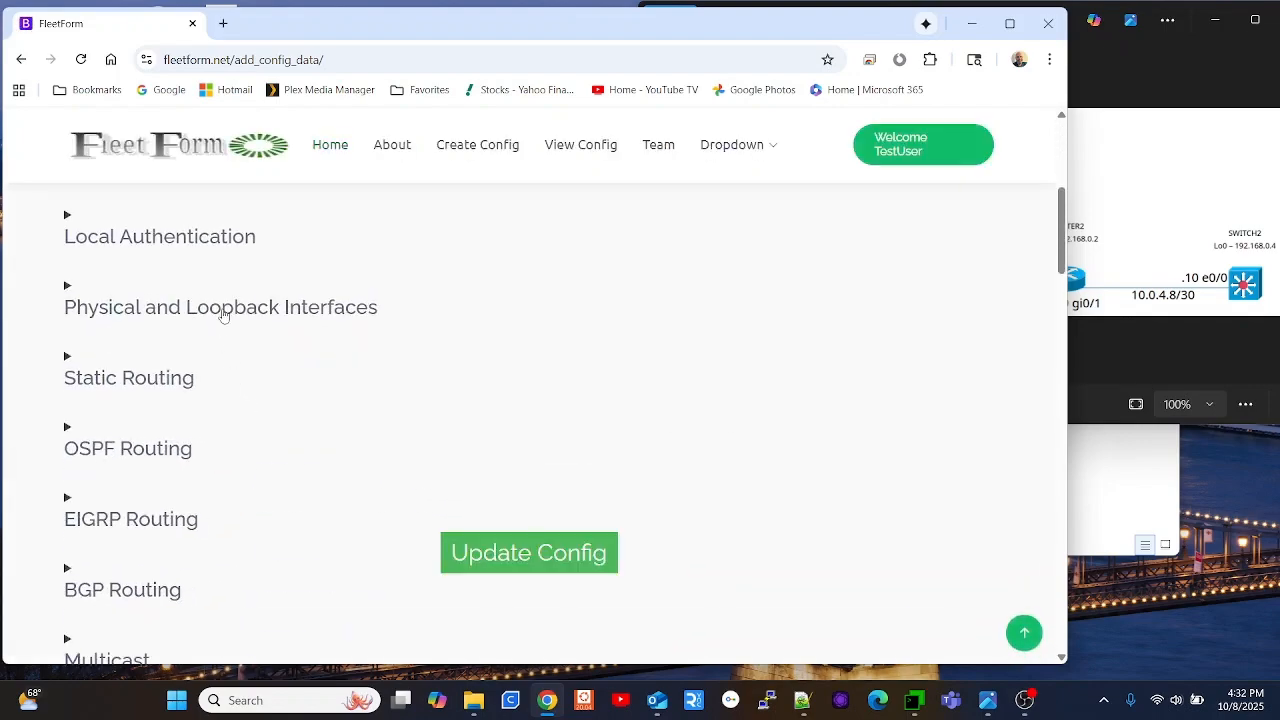
pyautogui.click(223, 313)
pyautogui.click(126, 553)
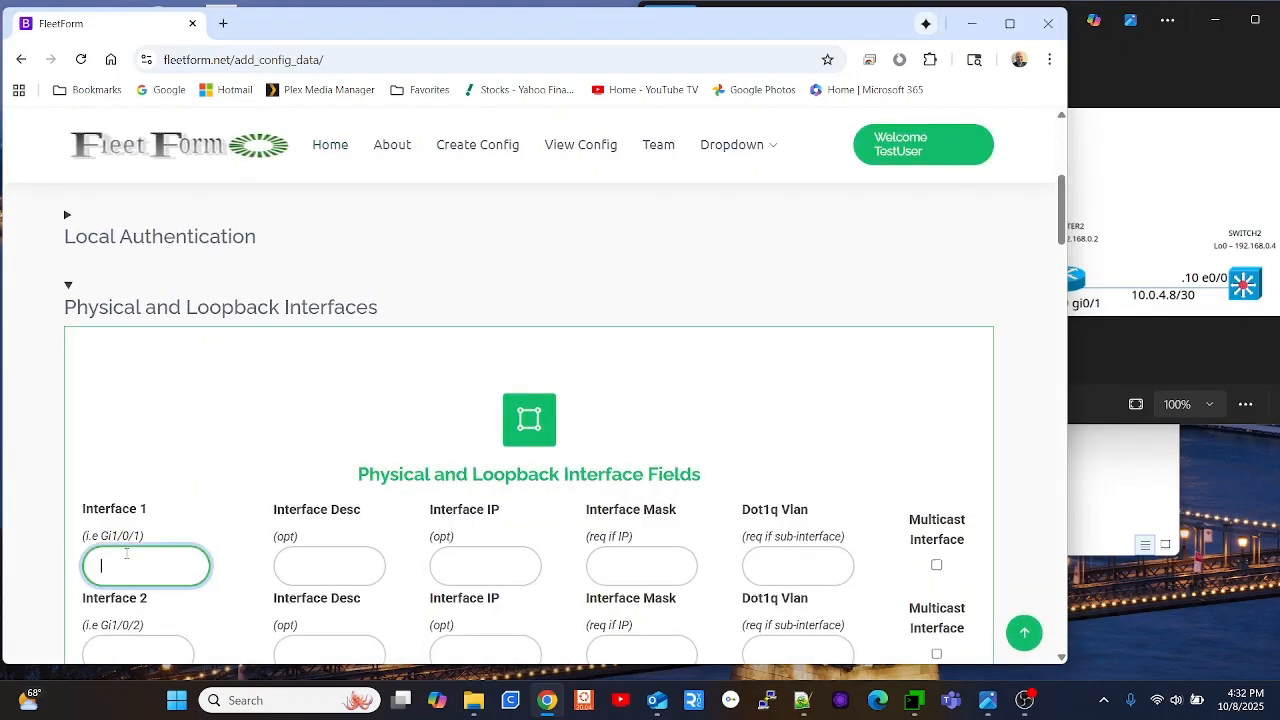
pyautogui.click(1150, 230)
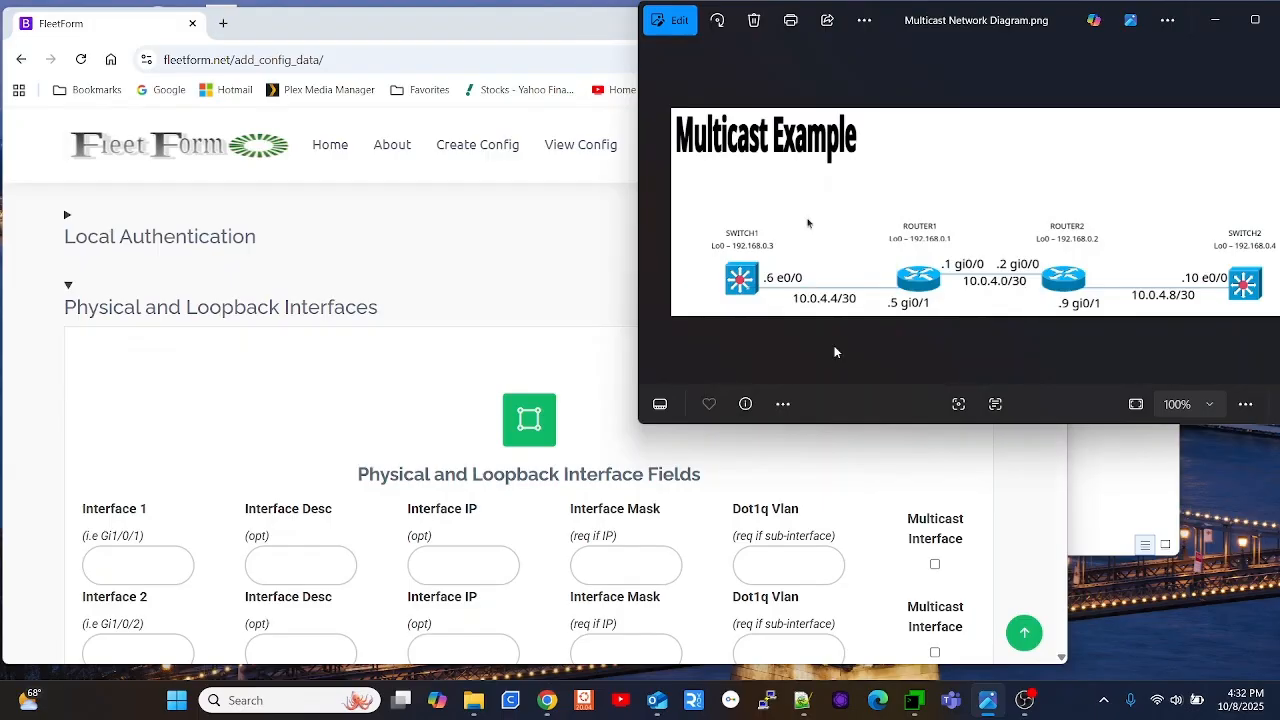
pyautogui.click(125, 568)
pyautogui.write('gi0/0')
pyautogui.press('Tab')
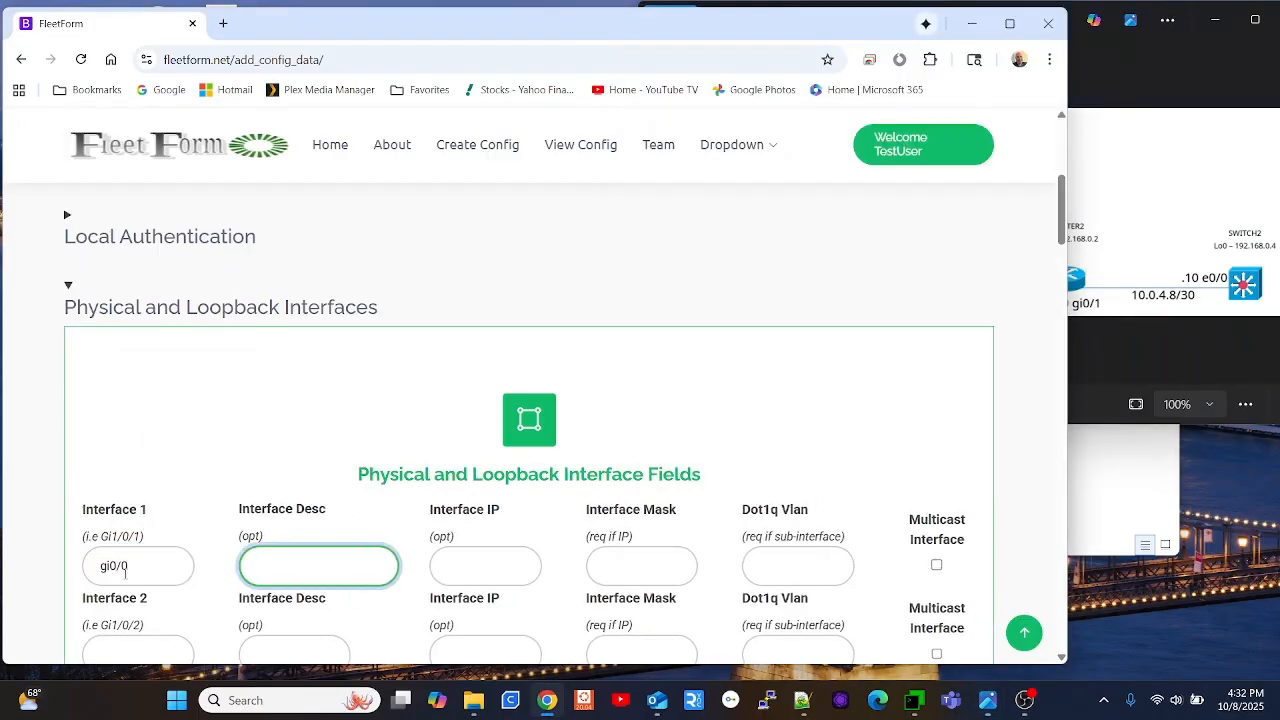
pyautogui.click(1134, 240)
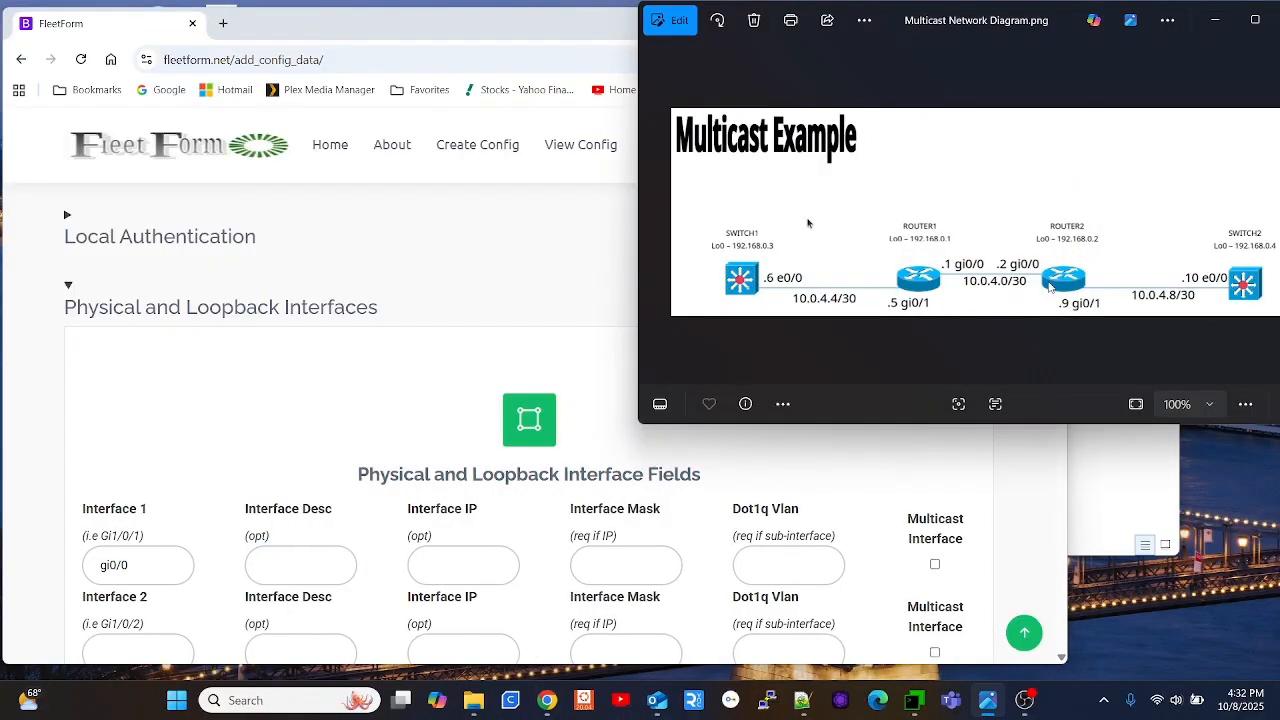
pyautogui.click(308, 562)
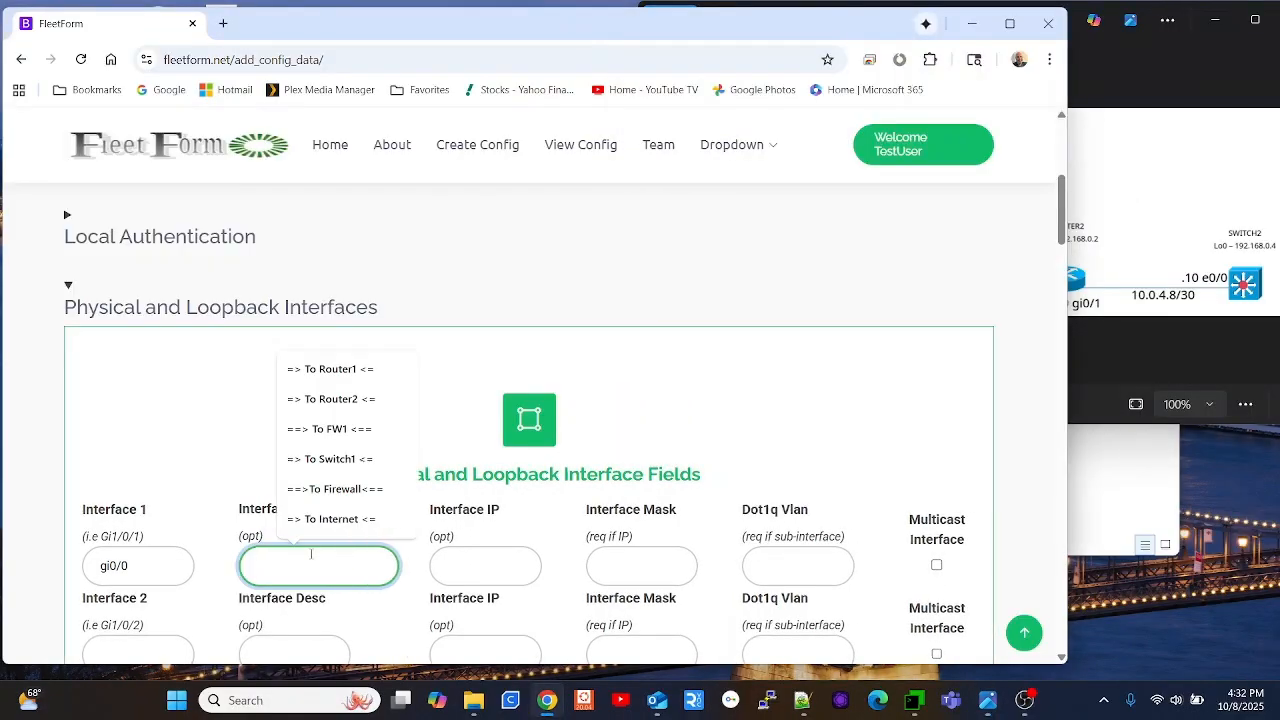
pyautogui.click(330, 369)
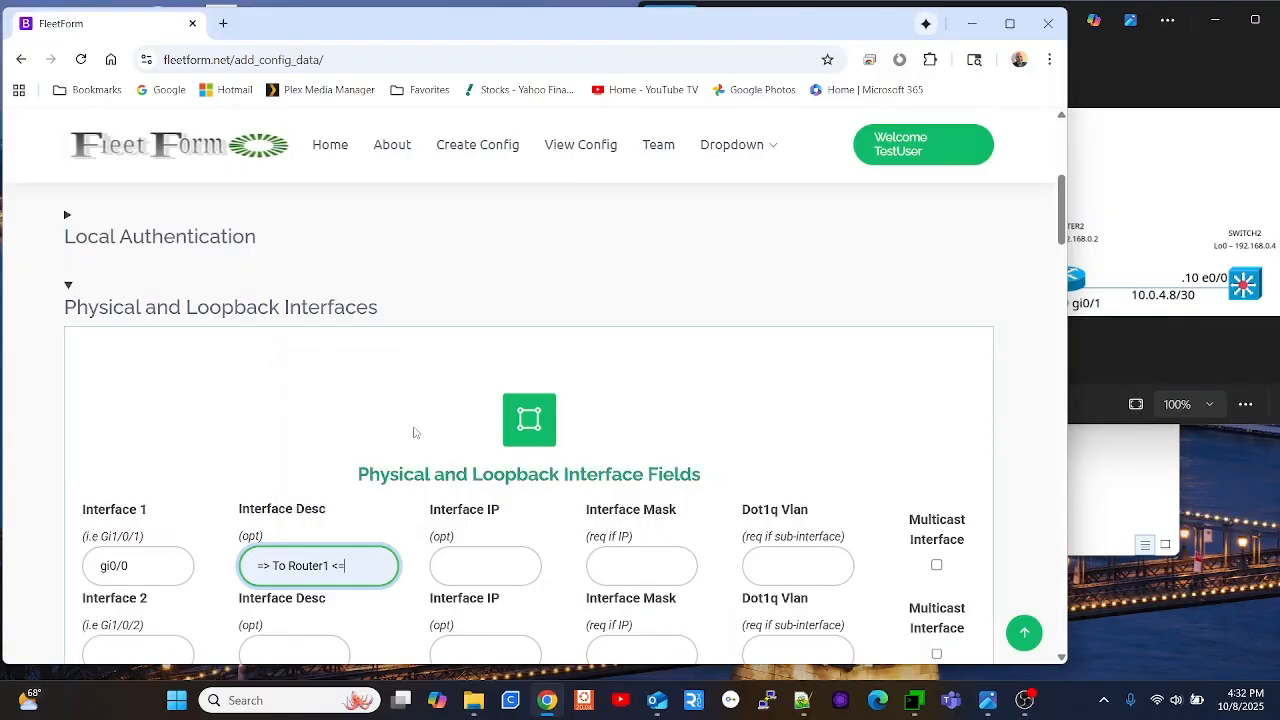
# - Give gi0/0 the IP 10.0.4.2 with mask 255.255.255.252 per the diagram and mark it as a multicast interface
pyautogui.click(1150, 364)
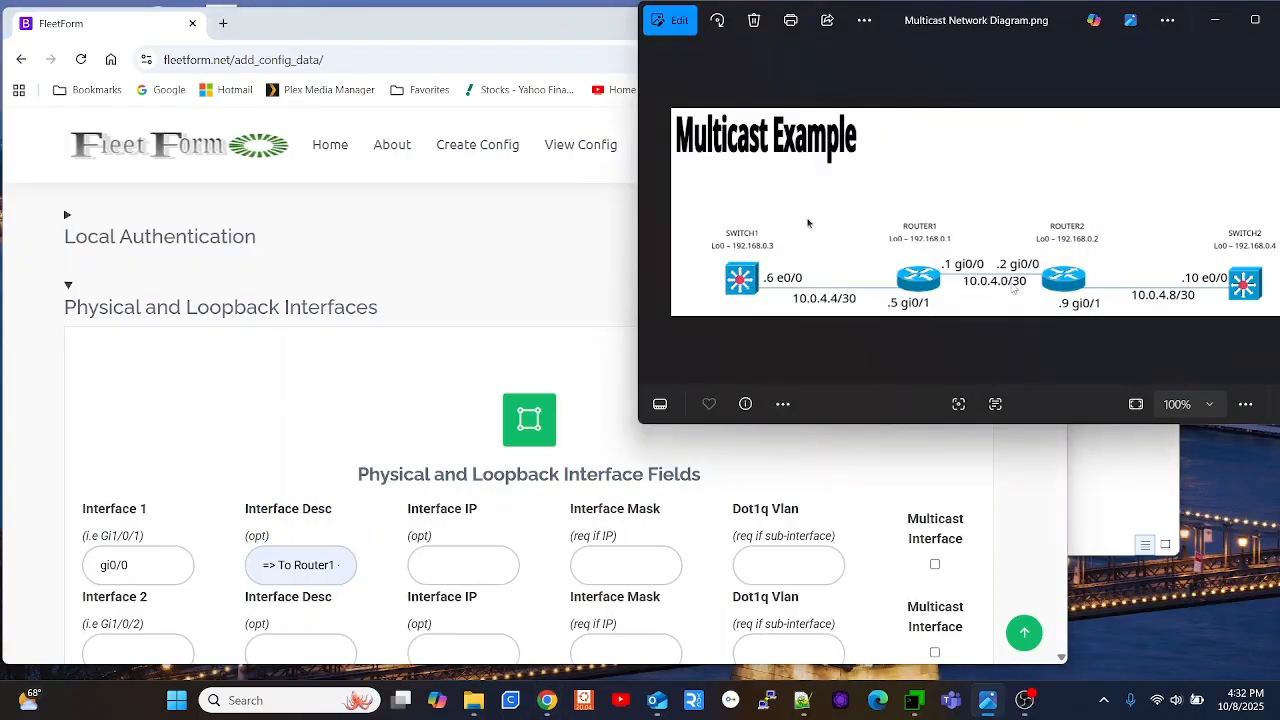
pyautogui.click(470, 565)
pyautogui.write('10.0.')
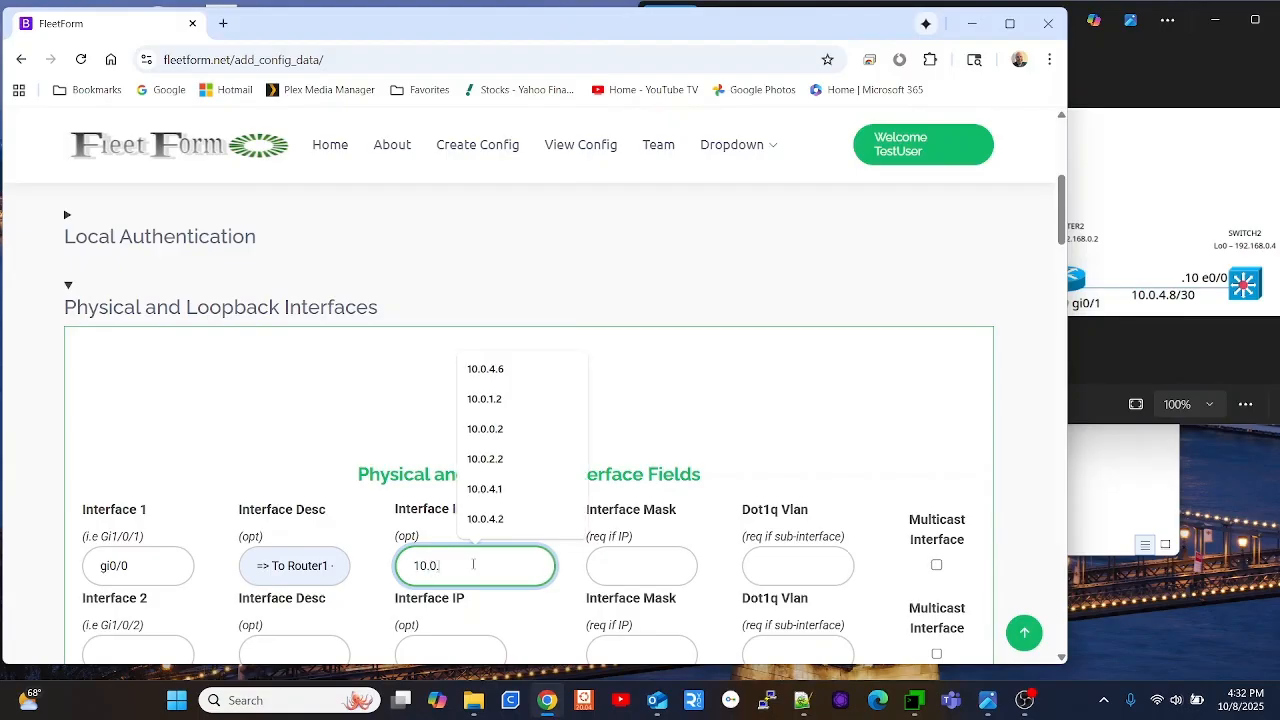
pyautogui.write('4.2')
pyautogui.press('Tab')
pyautogui.write('255')
pyautogui.press('Down')
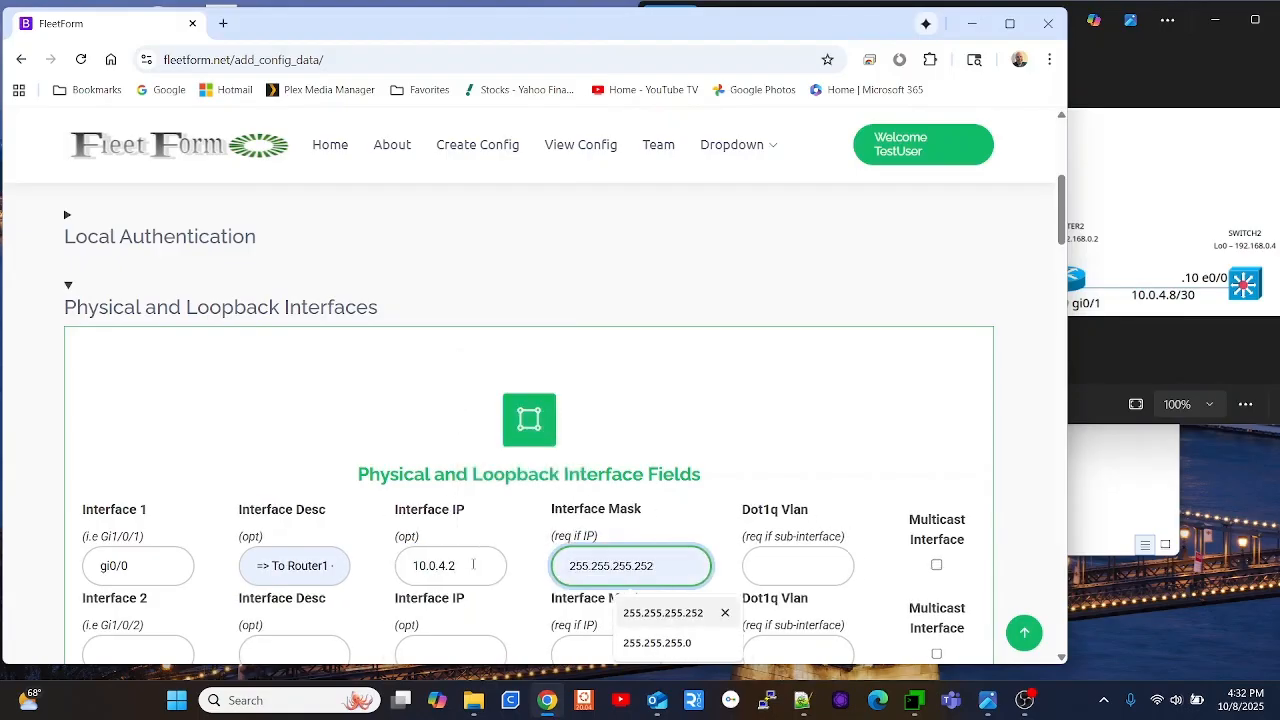
pyautogui.press('Tab')
pyautogui.press('Tab')
pyautogui.press('space')
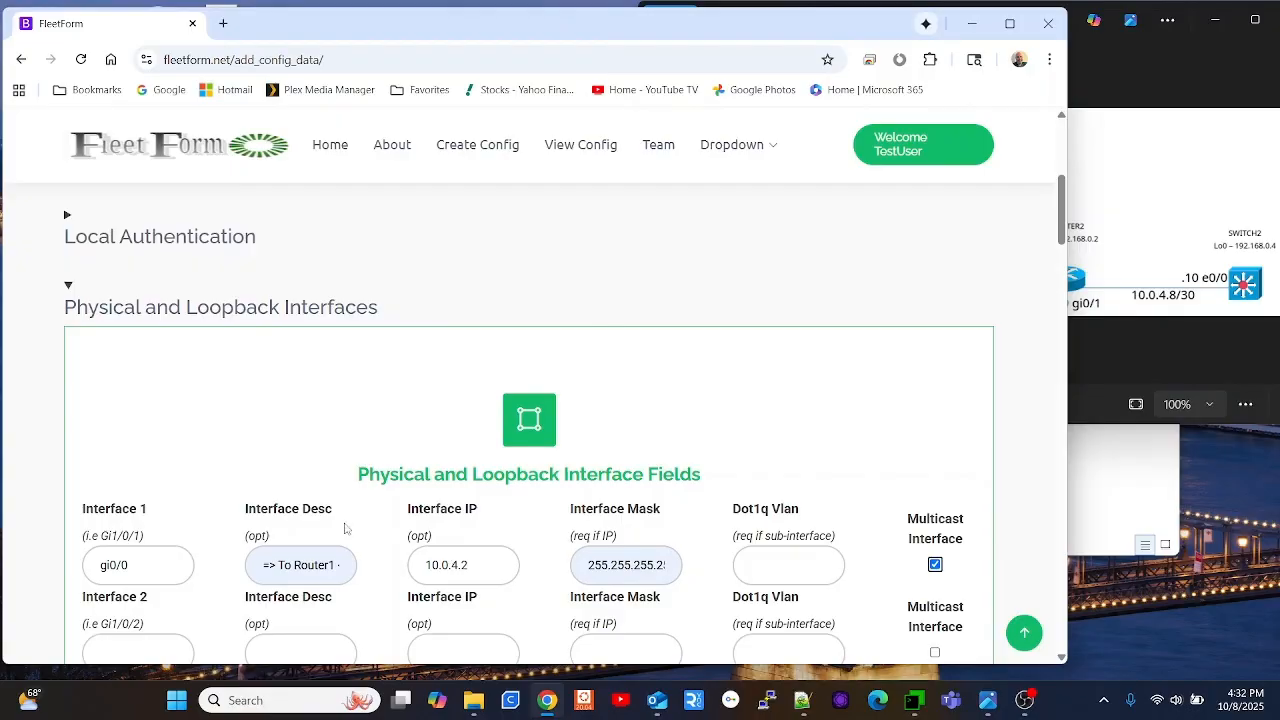
# - Define Interface 2 as gi0/1 with the description => To Switch2 <=
pyautogui.scroll(-3, 383, 544)
pyautogui.click(129, 402)
pyautogui.write('gi0/1')
pyautogui.press('Tab')
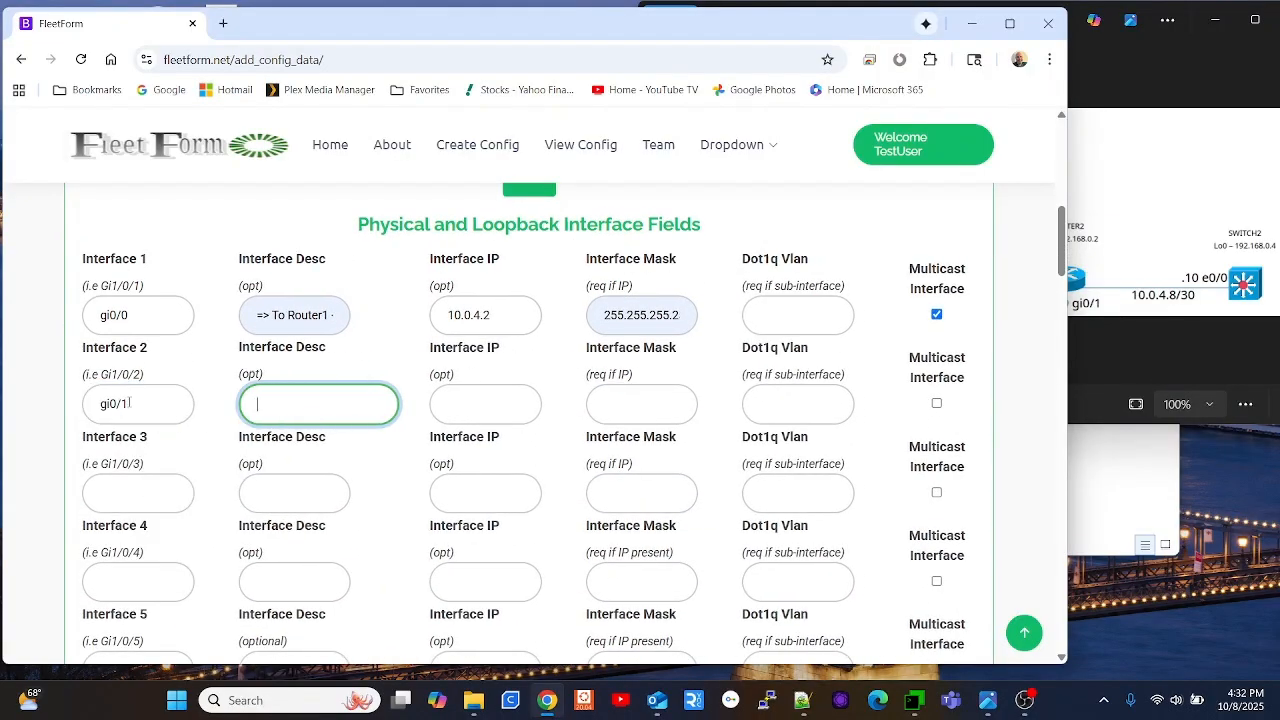
pyautogui.write('=')
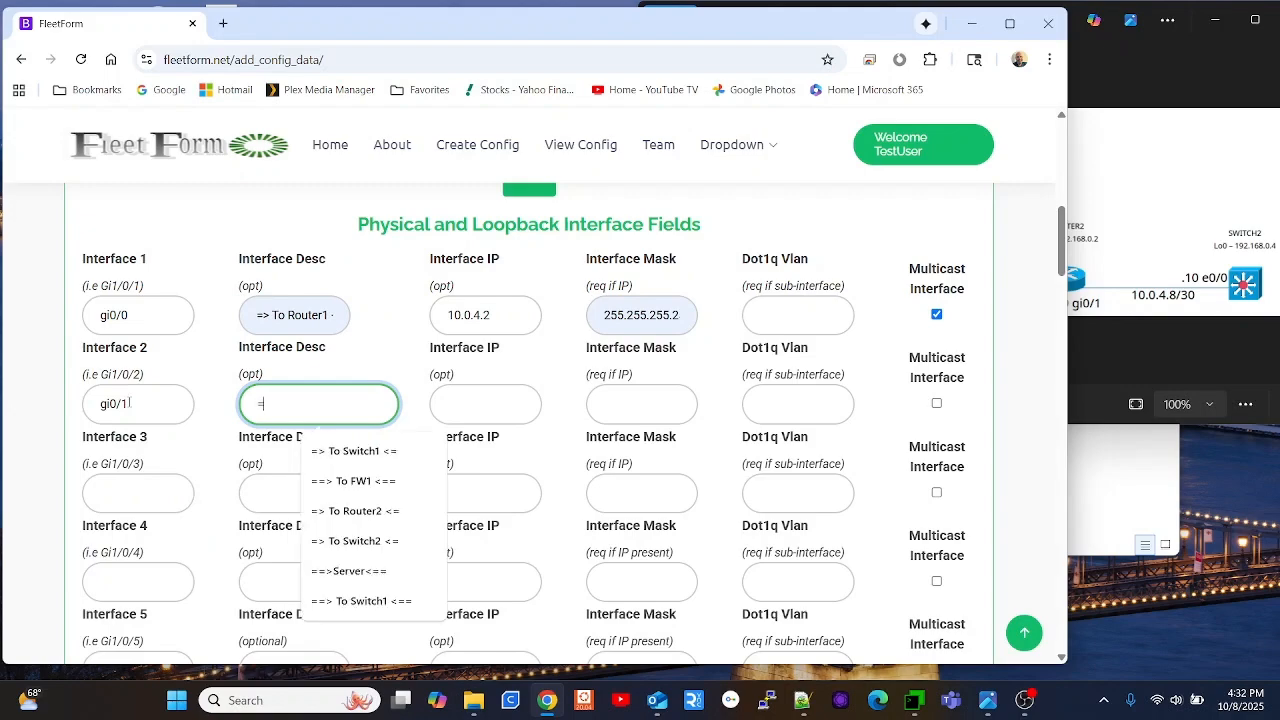
pyautogui.click(330, 540)
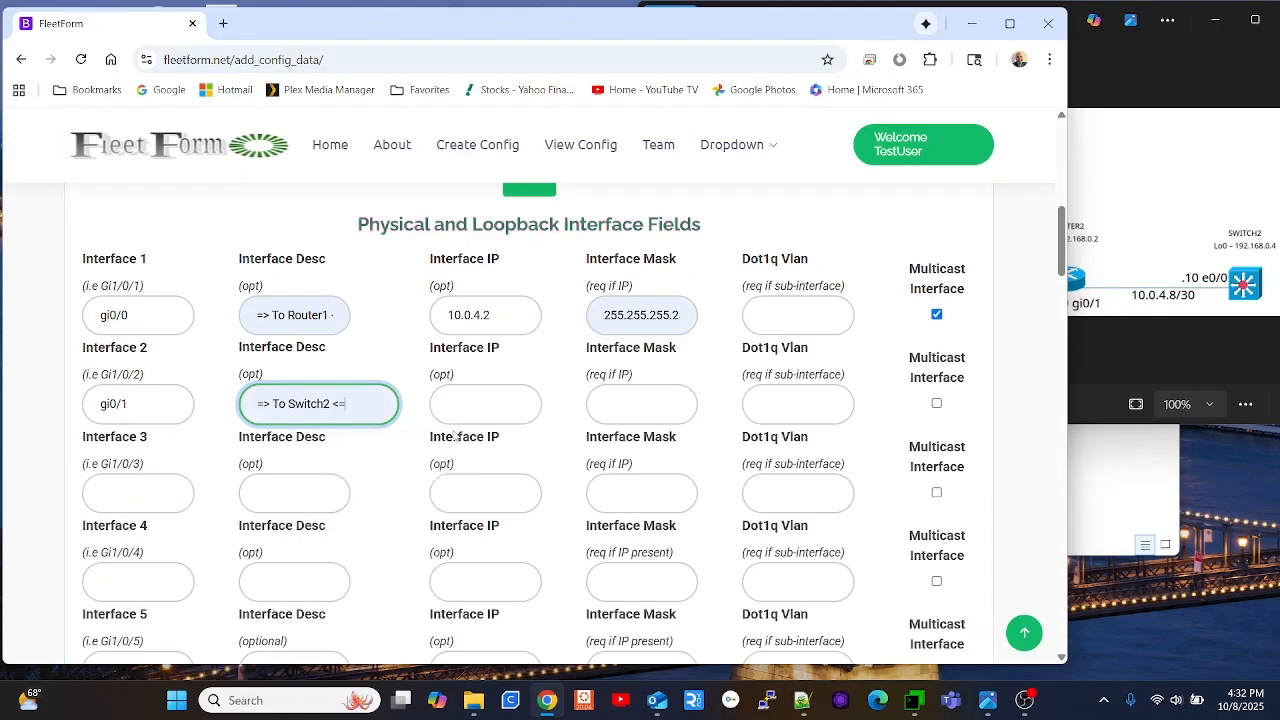
# - Give gi0/1 the IP 10.0.4.9, enter 255 in its mask and mark it as a multicast interface
pyautogui.click(488, 400)
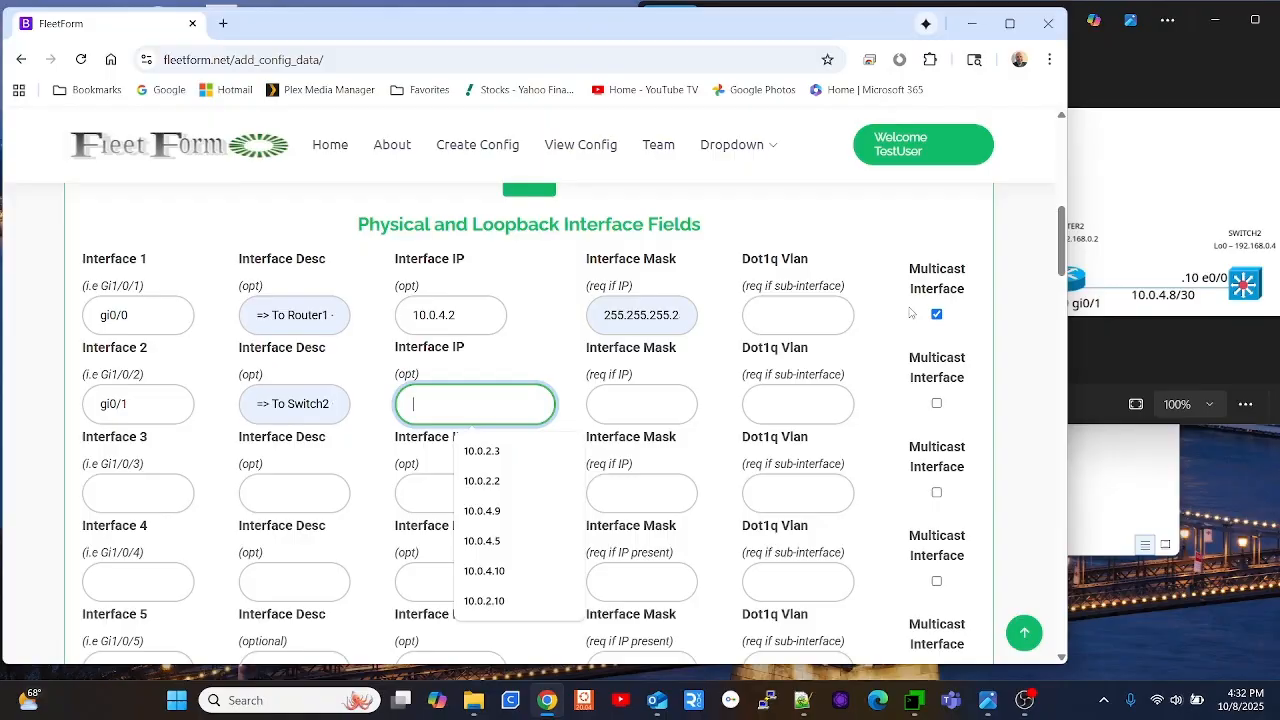
pyautogui.write('1')
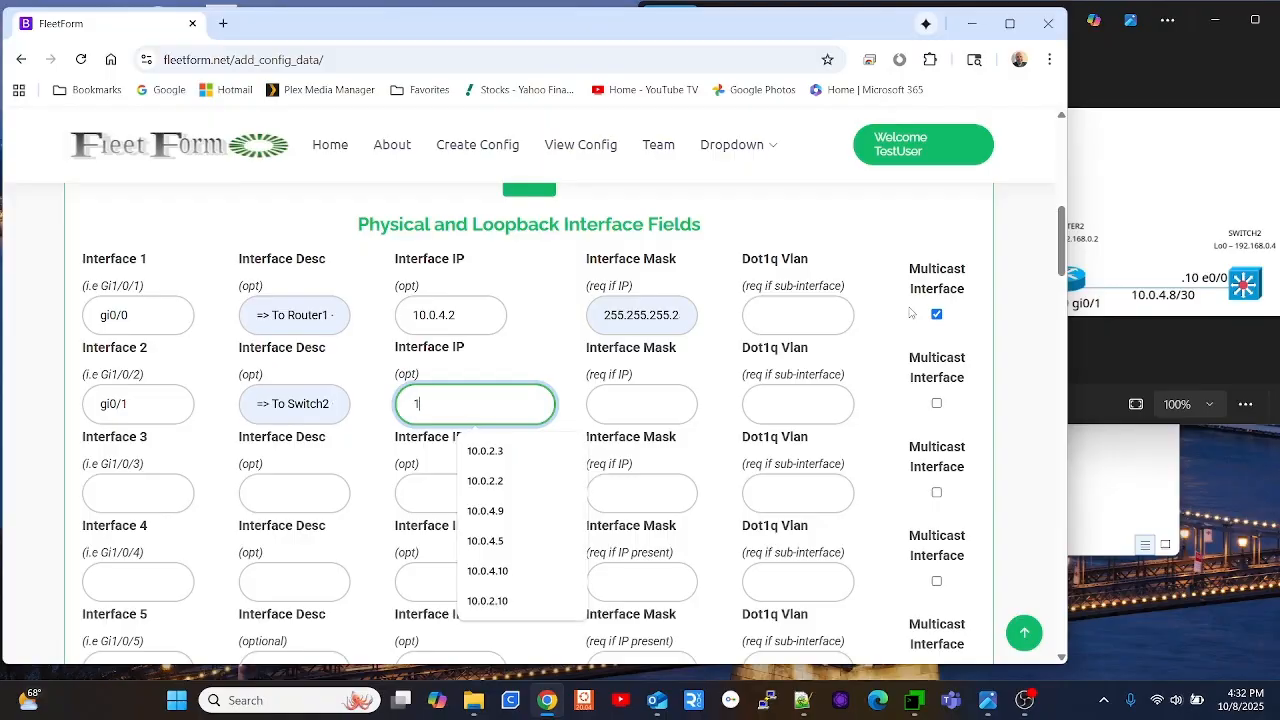
pyautogui.write('0.0.4.9')
pyautogui.press('Tab')
pyautogui.write('255')
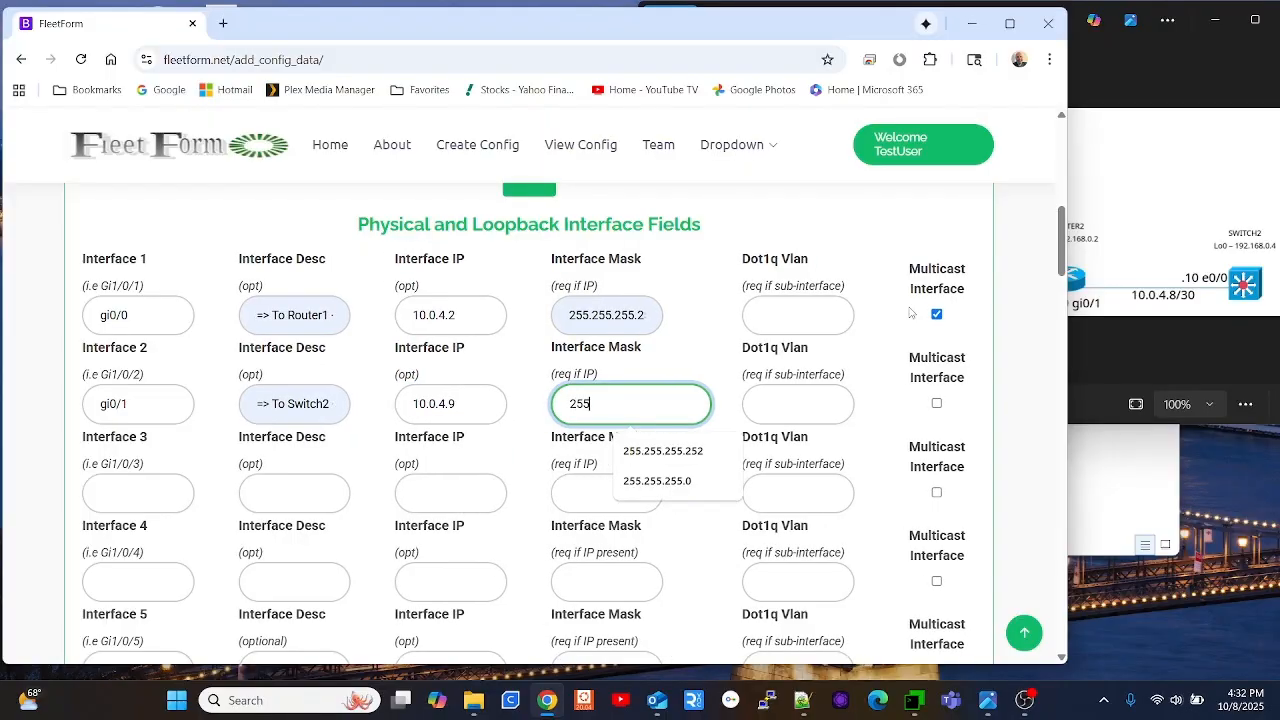
pyautogui.press('Tab')
pyautogui.press('Tab')
pyautogui.press('space')
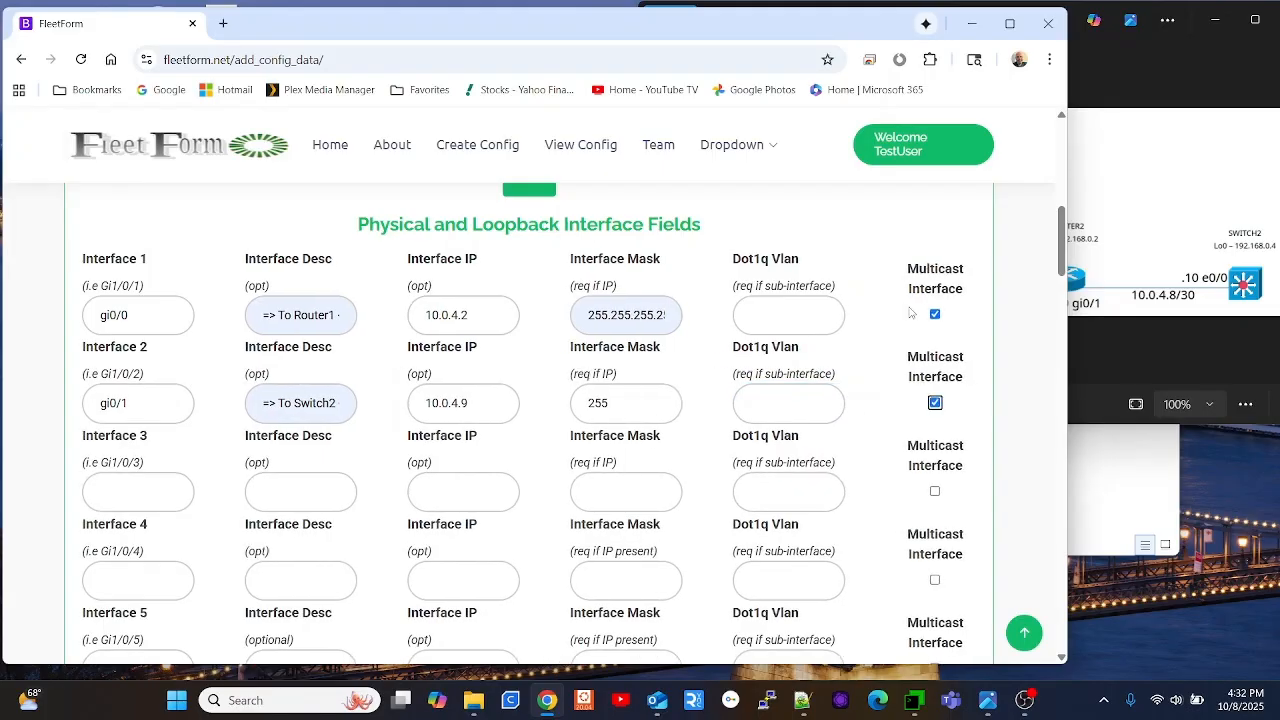
# - Set the Loopback 0 IP to 192.168.0.2 and try to update the config
pyautogui.scroll(-5, 500, 514)
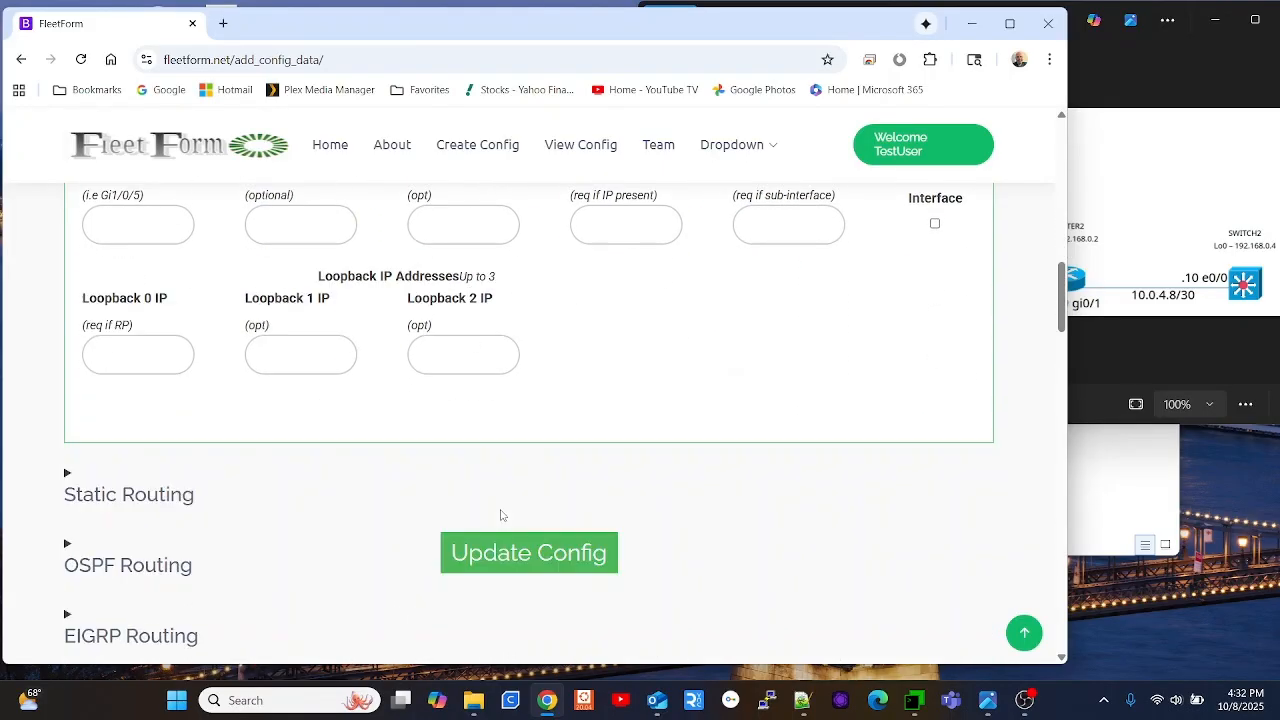
pyautogui.click(190, 296)
pyautogui.write('192.168.0.2')
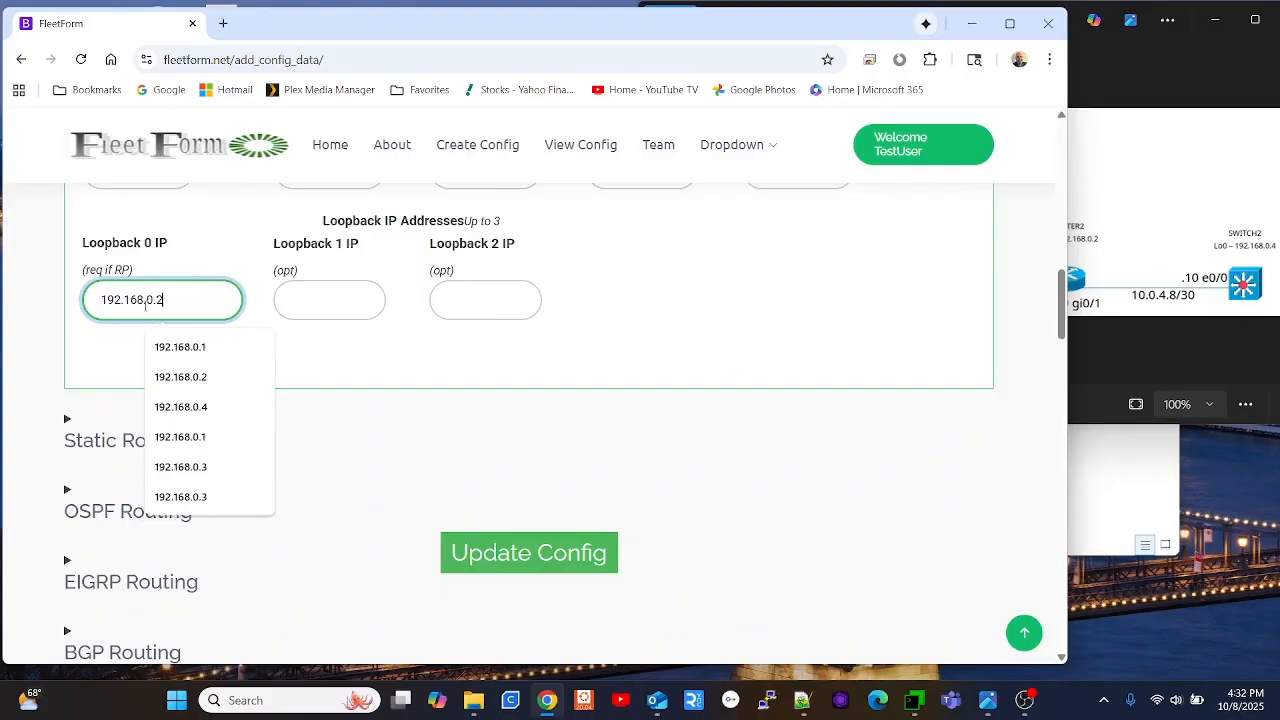
pyautogui.press('Tab')
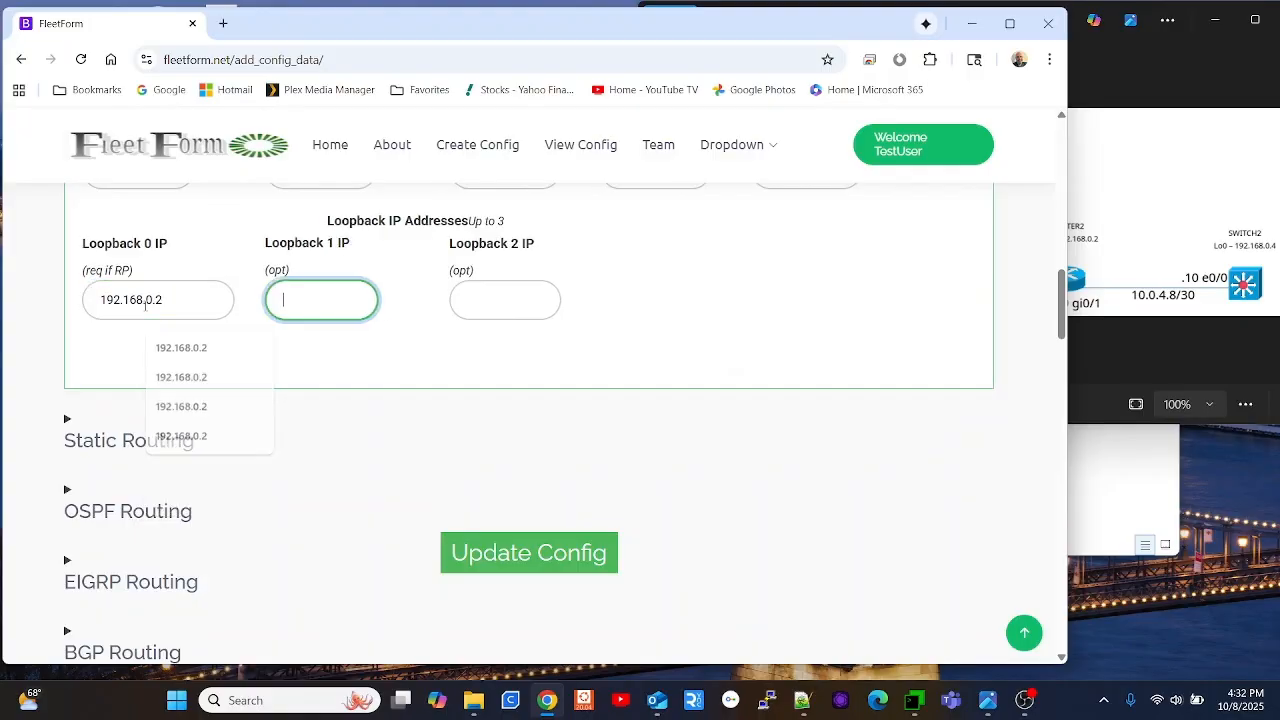
pyautogui.click(497, 556)
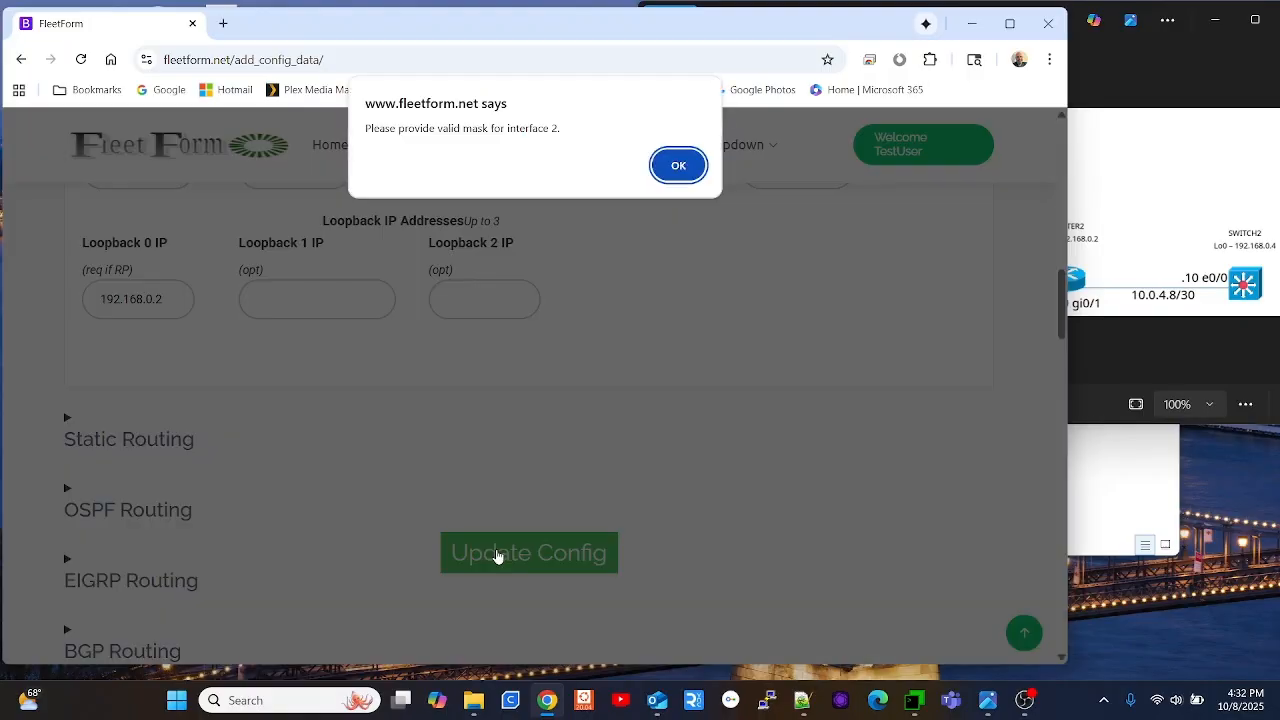
pyautogui.click(678, 166)
# - Set the mask of Interface 2 to 255.255.255.252 and update the config
pyautogui.scroll(4, 292, 420)
pyautogui.scroll(2, 295, 417)
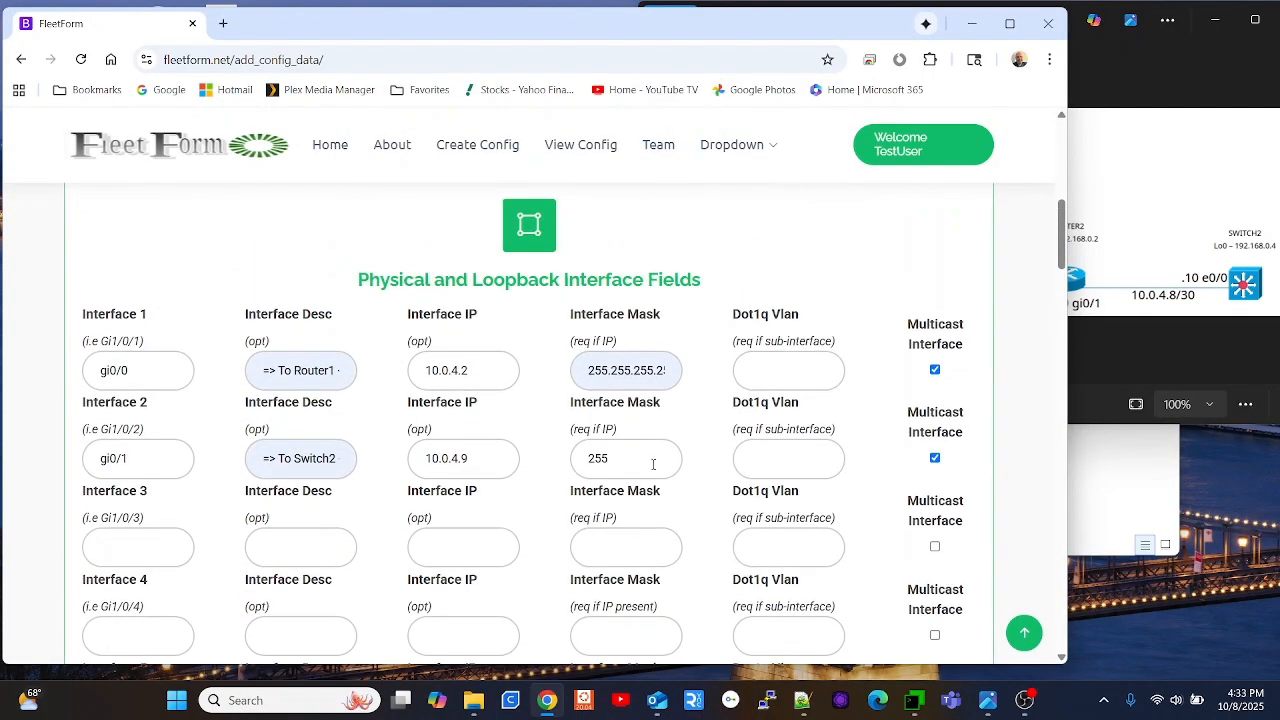
pyautogui.click(653, 467)
pyautogui.click(630, 503)
pyautogui.scroll(-6, 486, 450)
pyautogui.click(521, 553)
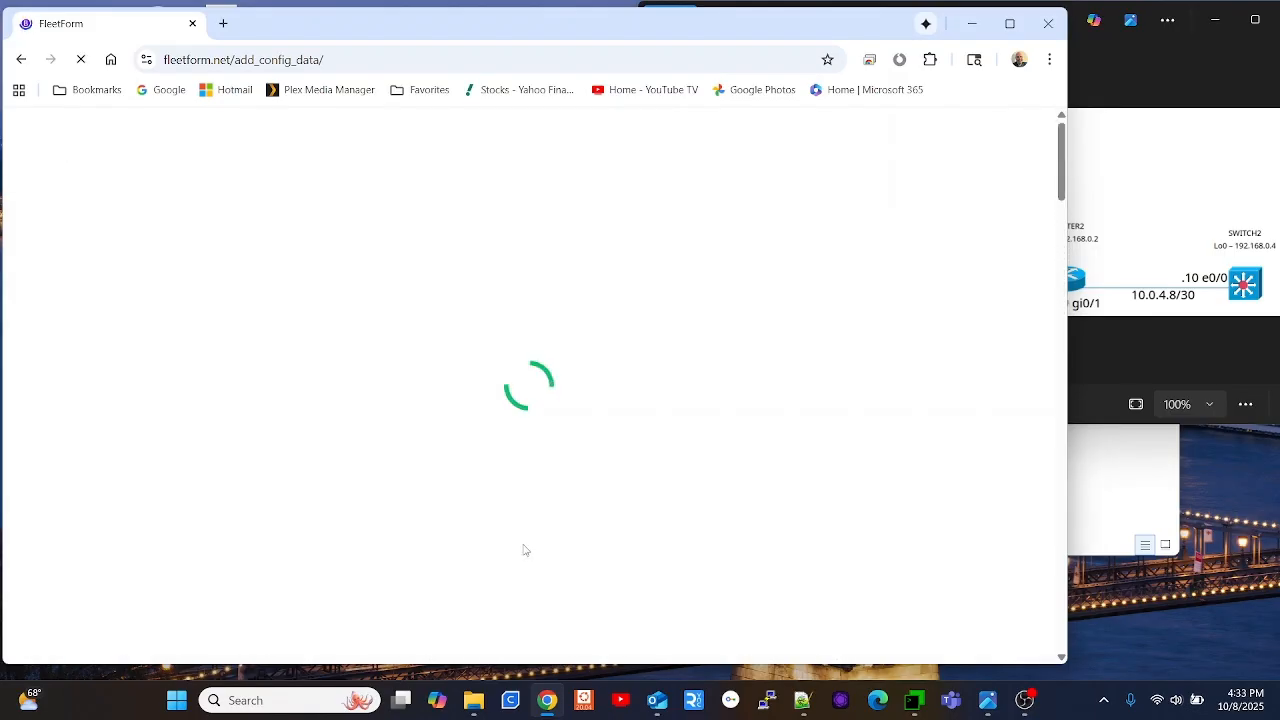
# - In the OSPF Routing section, set the process ID to 10 and choose 192.168.0.2 as the router ID
pyautogui.scroll(-5, 306, 451)
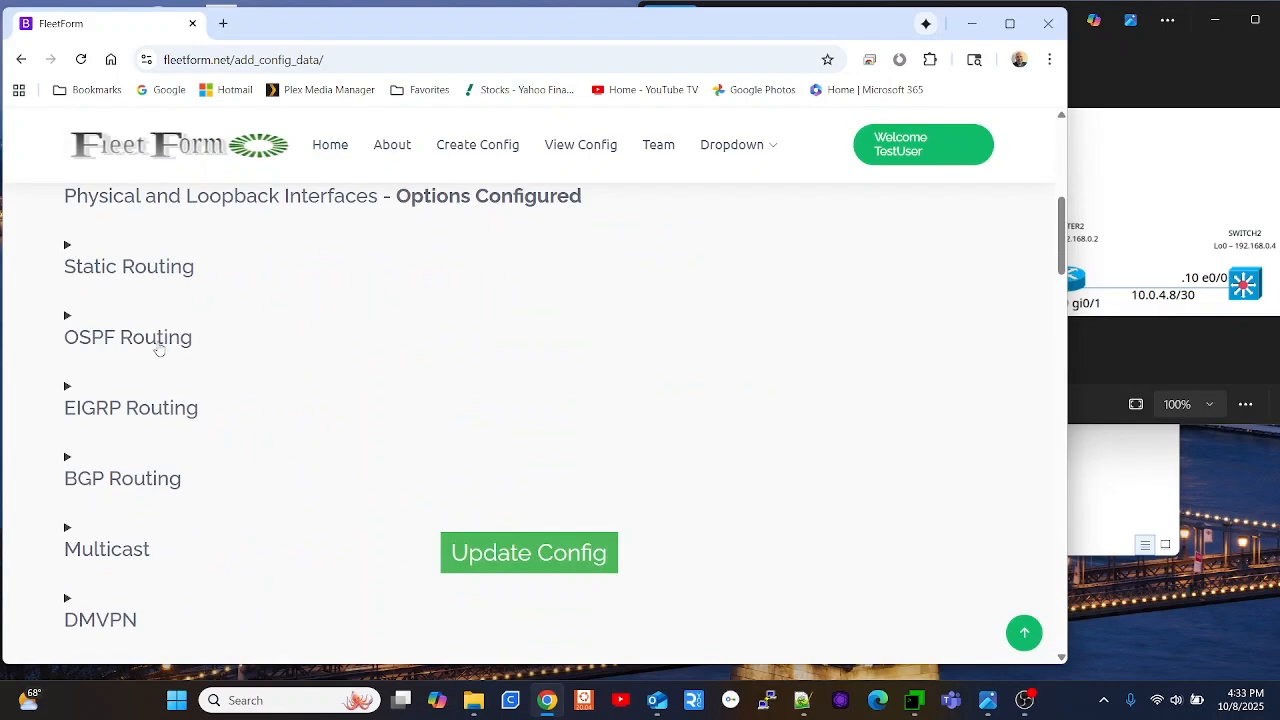
pyautogui.click(157, 345)
pyautogui.scroll(-2, 257, 360)
pyautogui.click(160, 298)
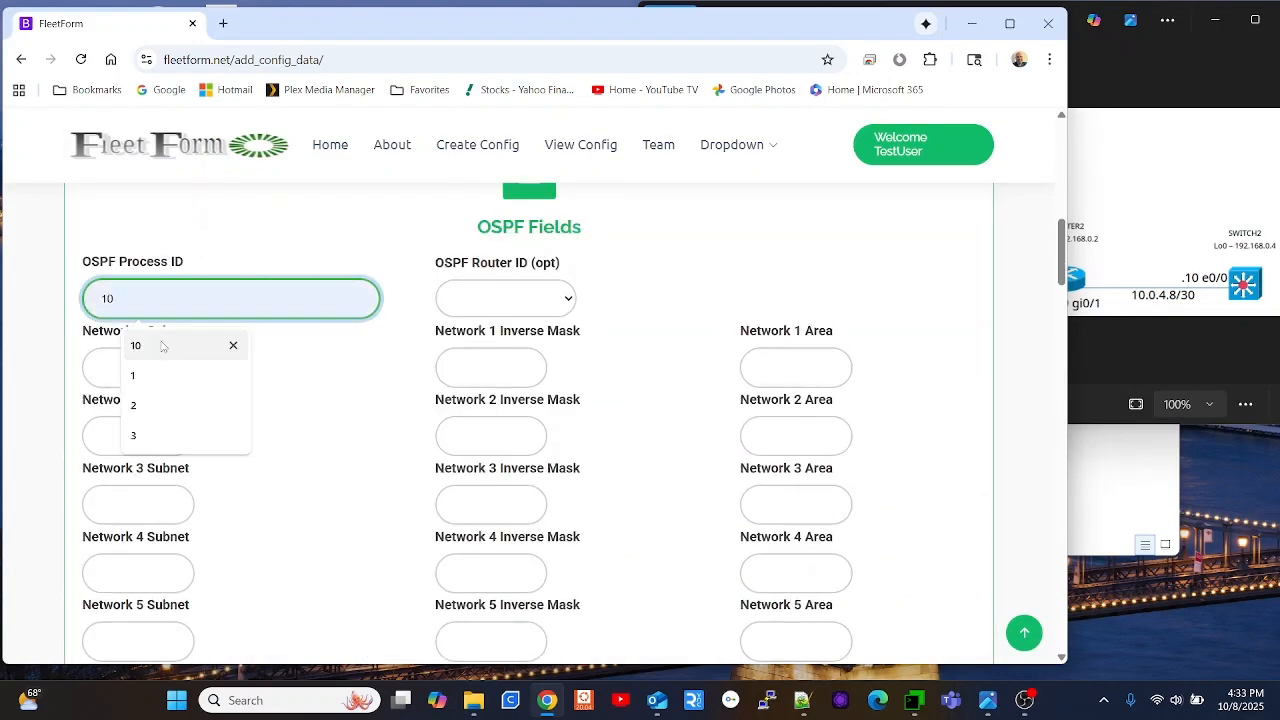
pyautogui.click(160, 345)
pyautogui.click(505, 298)
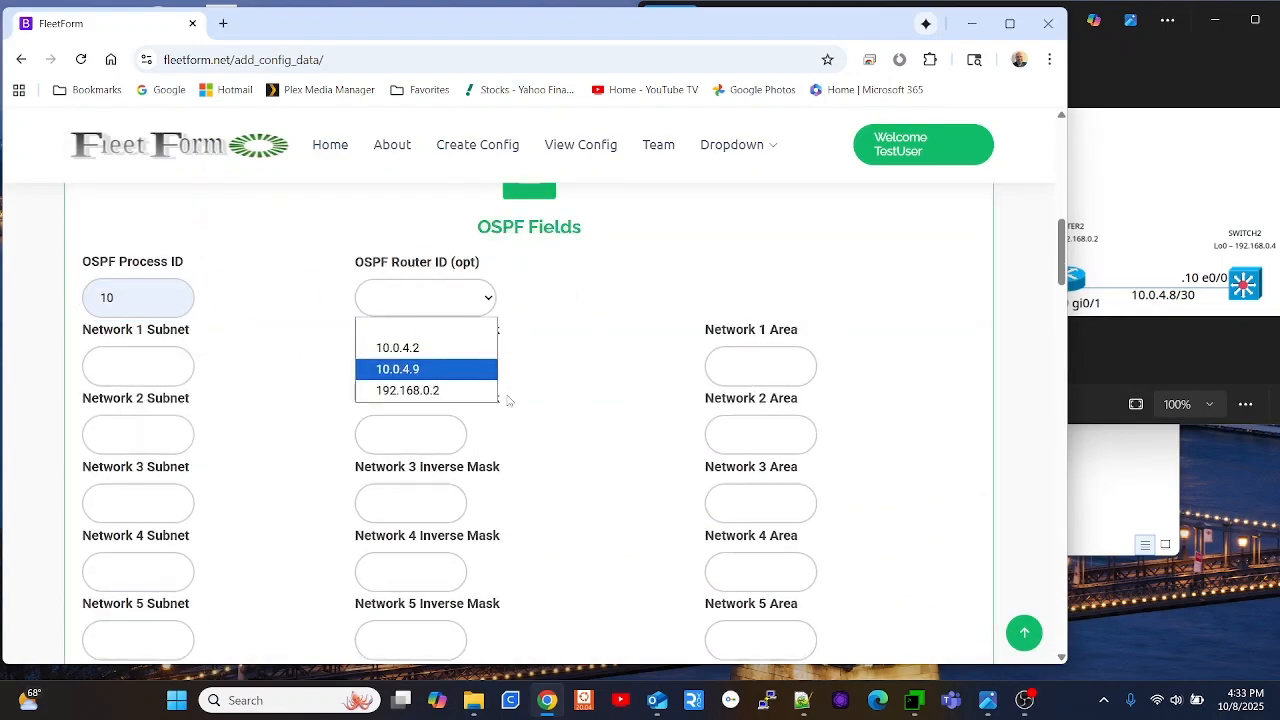
pyautogui.click(466, 391)
# - Define OSPF Network 1 as 192.168.0.2 with inverse mask 0.0.0.0 in area 0
pyautogui.click(140, 367)
pyautogui.write('192.168.0.2')
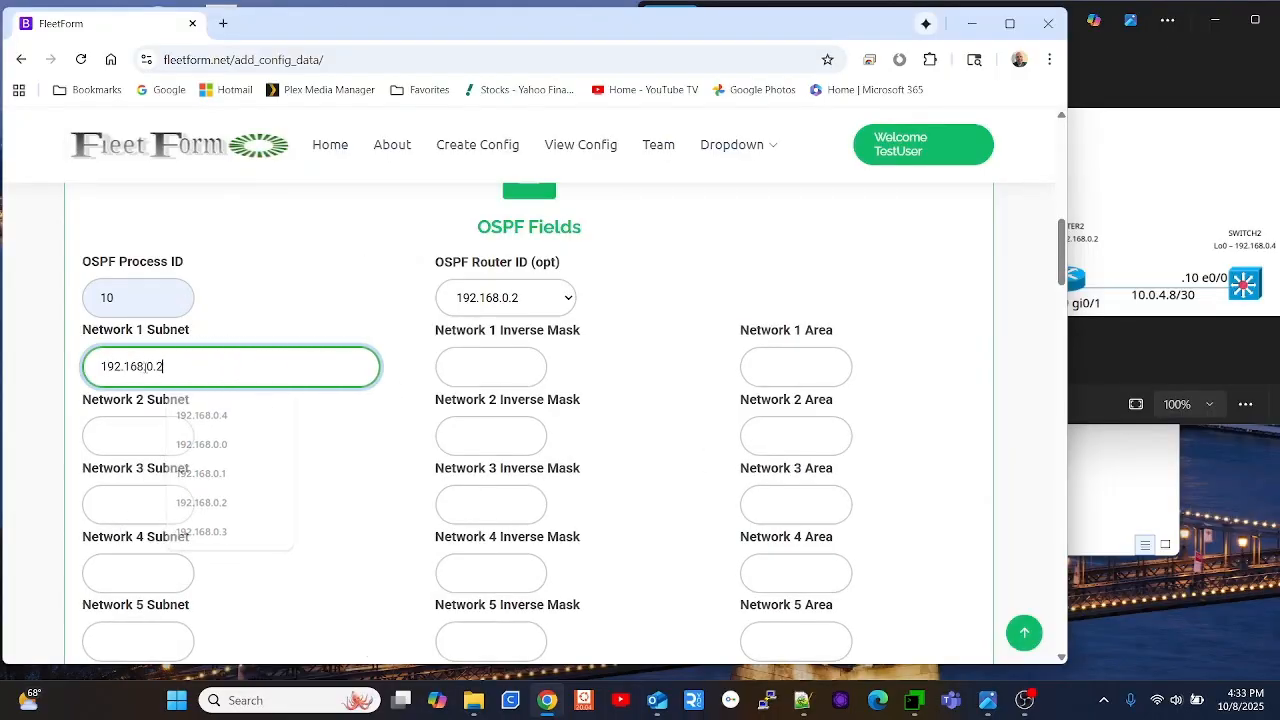
pyautogui.press('Tab')
pyautogui.write('0')
pyautogui.press('Down')
pyautogui.press('Down')
pyautogui.press('Tab')
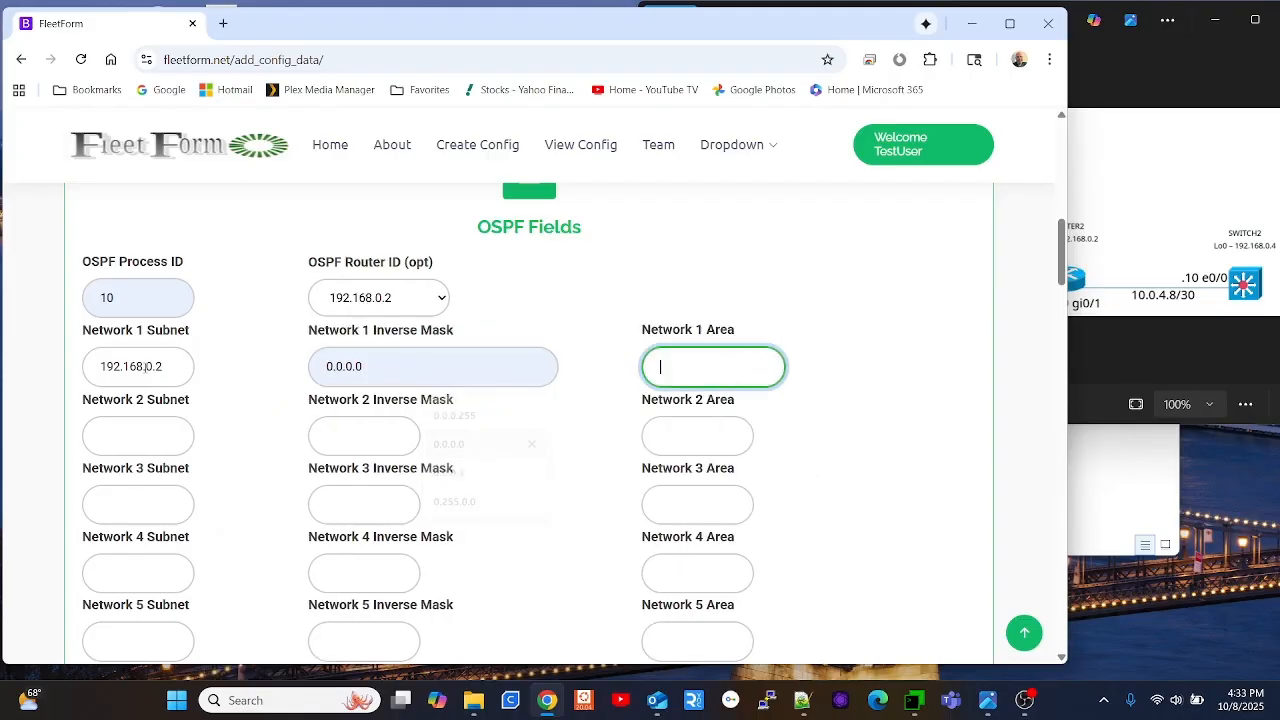
pyautogui.write('0')
pyautogui.press('Tab')
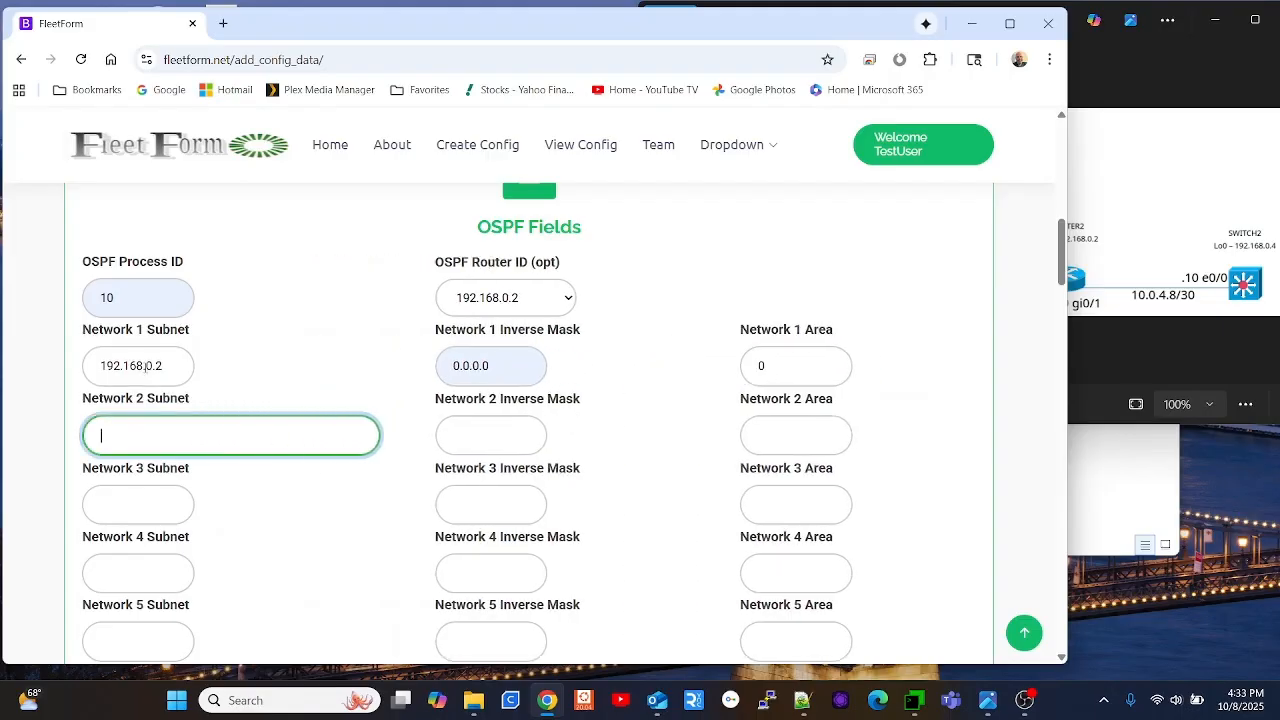
# - Check the network diagram and define OSPF Network 2 as 10.0.4.0 with inverse mask 0.0.0.3 in area 0
pyautogui.write('10.0')
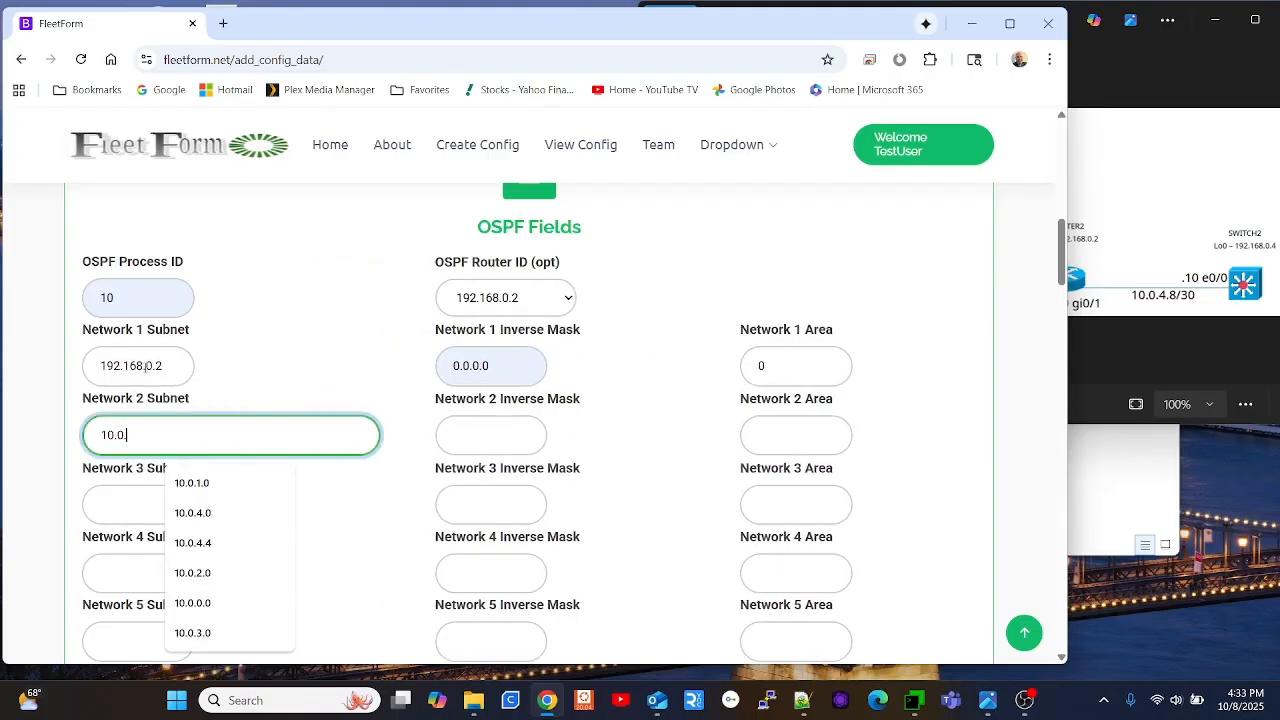
pyautogui.write('.4.')
pyautogui.hotkey('alt', 'Tab')
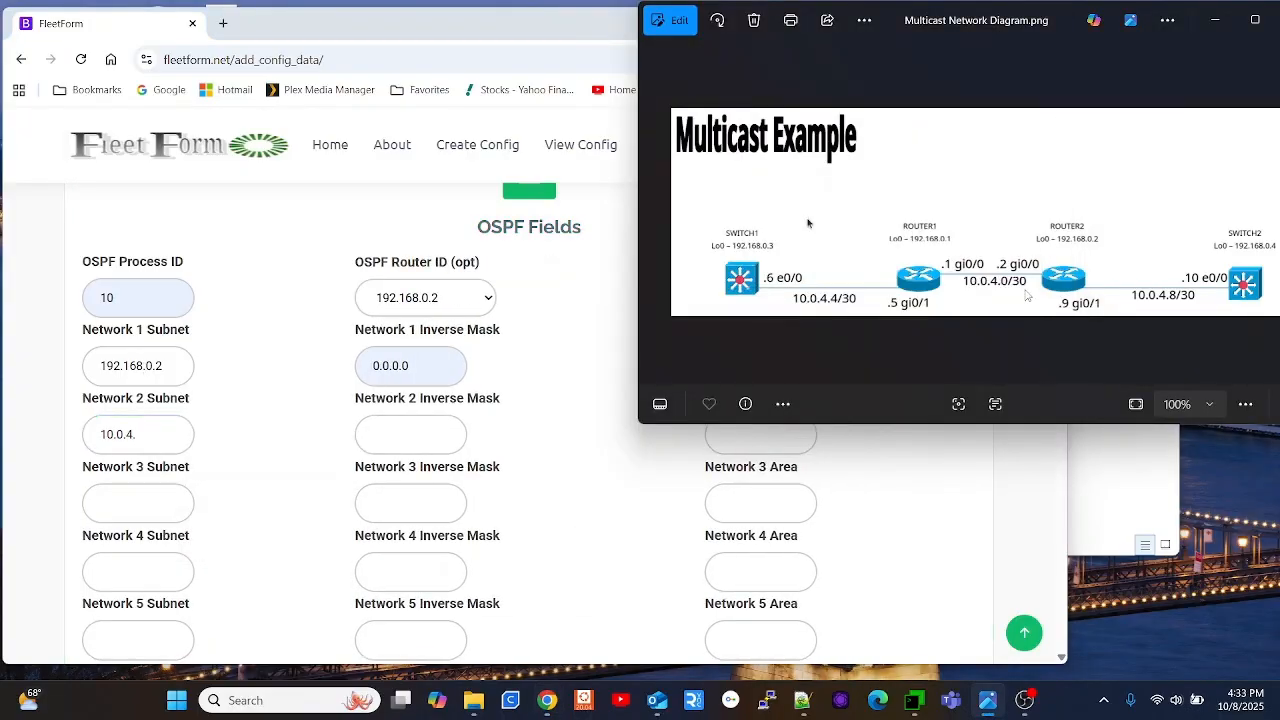
pyautogui.click(231, 420)
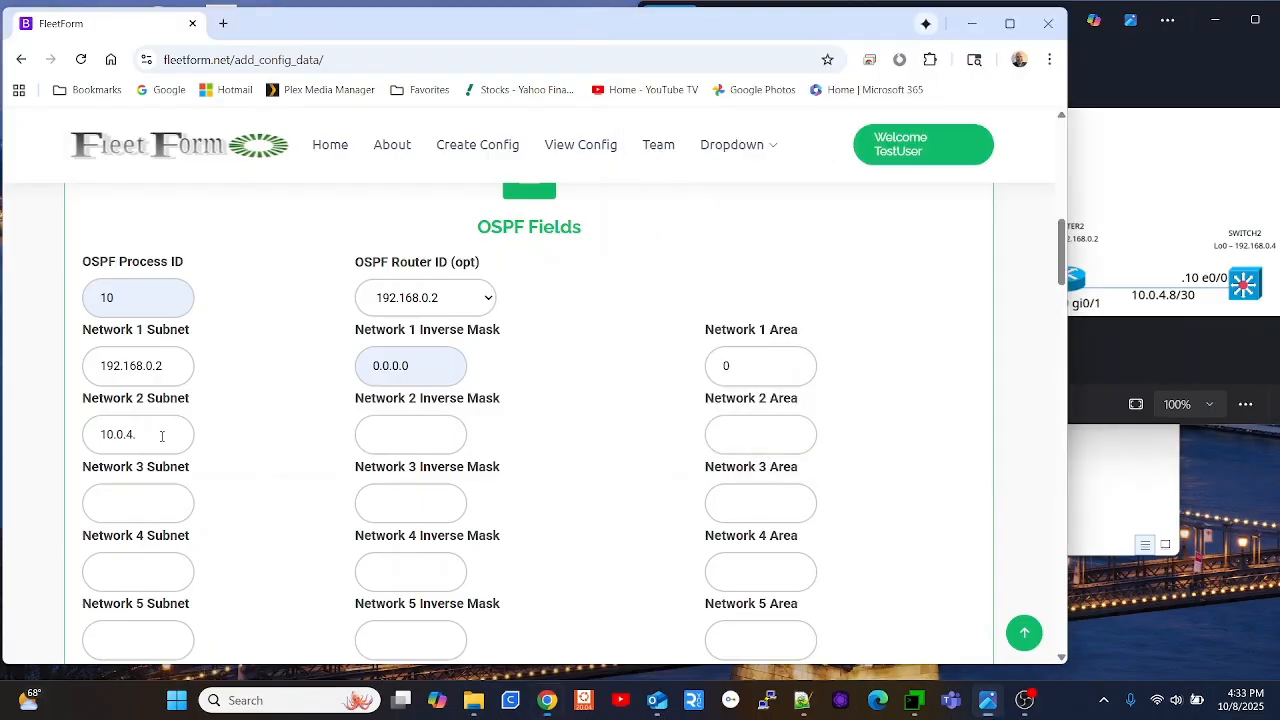
pyautogui.click(161, 436)
pyautogui.write('0')
pyautogui.press('Tab')
pyautogui.write('0')
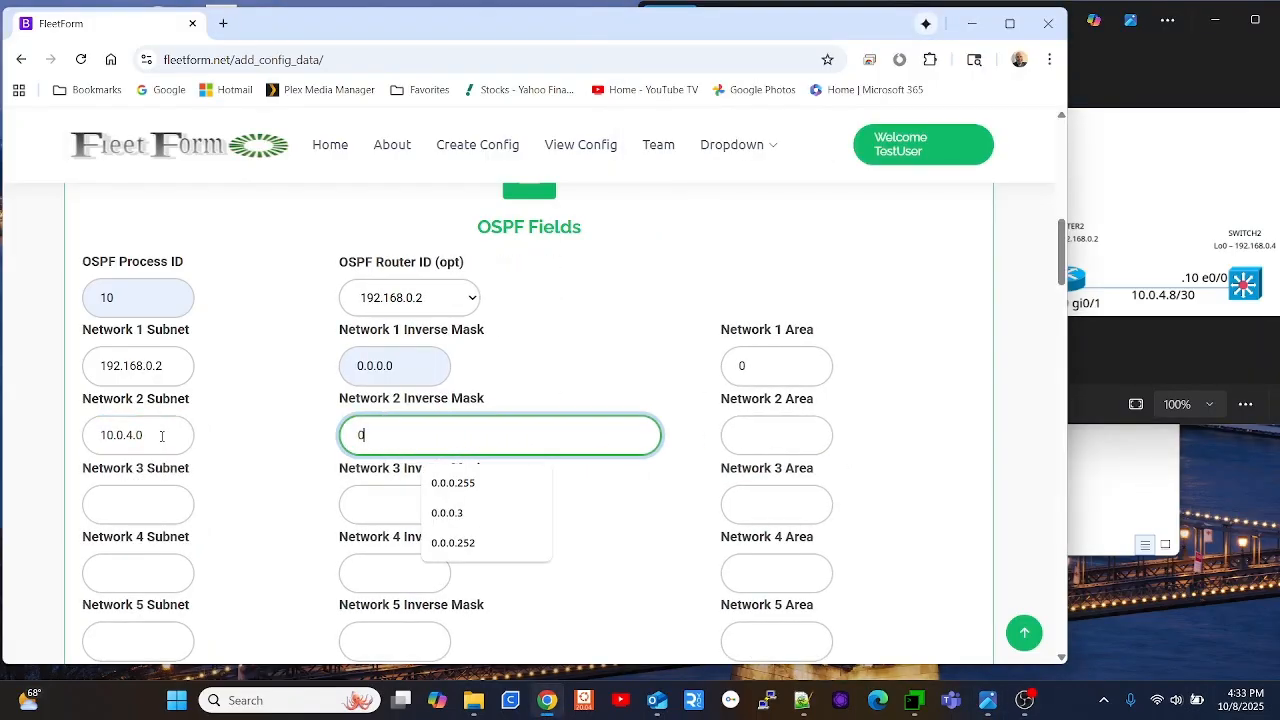
pyautogui.press('Down')
pyautogui.press('Down')
pyautogui.press('Tab')
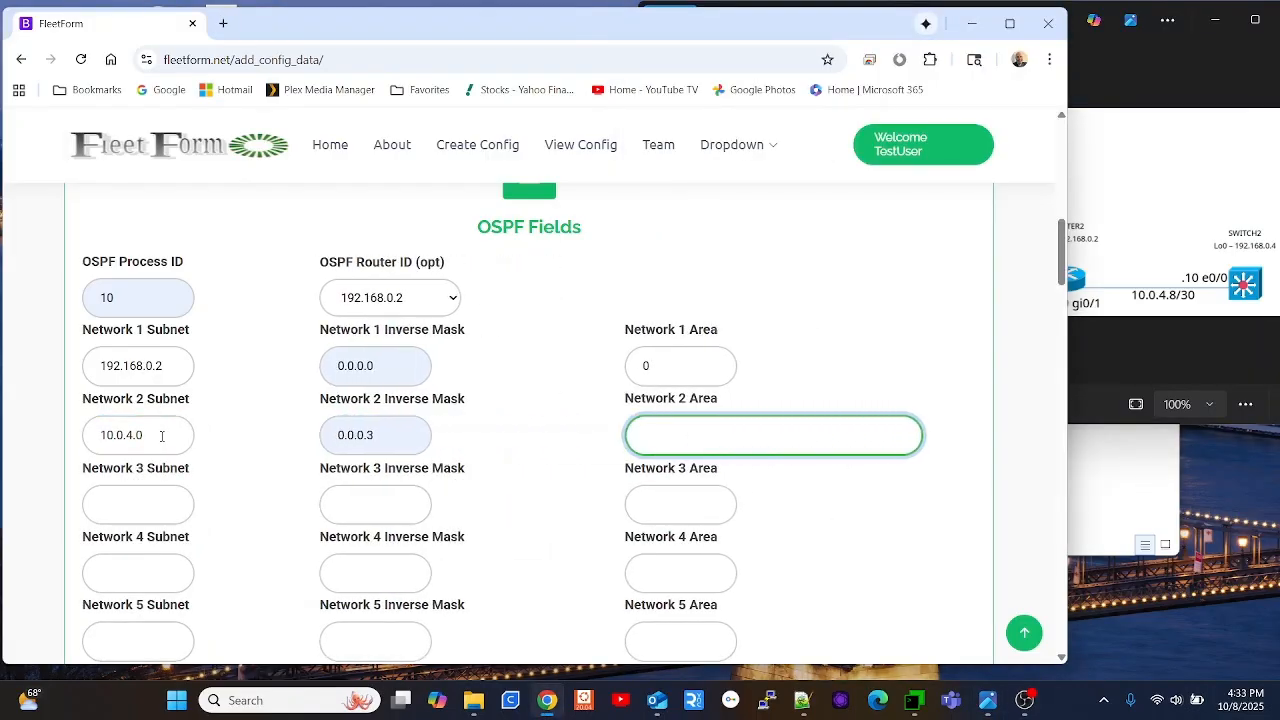
pyautogui.write('0')
pyautogui.press('Tab')
# - Define OSPF Network 3 as 10.0.4.8 with inverse mask 0.0.0.3 in area 0
pyautogui.write('10.0.4')
pyautogui.press('Down')
pyautogui.press('Down')
pyautogui.press('Tab')
pyautogui.write('0.0.0.')
pyautogui.press('Down')
pyautogui.press('Tab')
pyautogui.write('0')
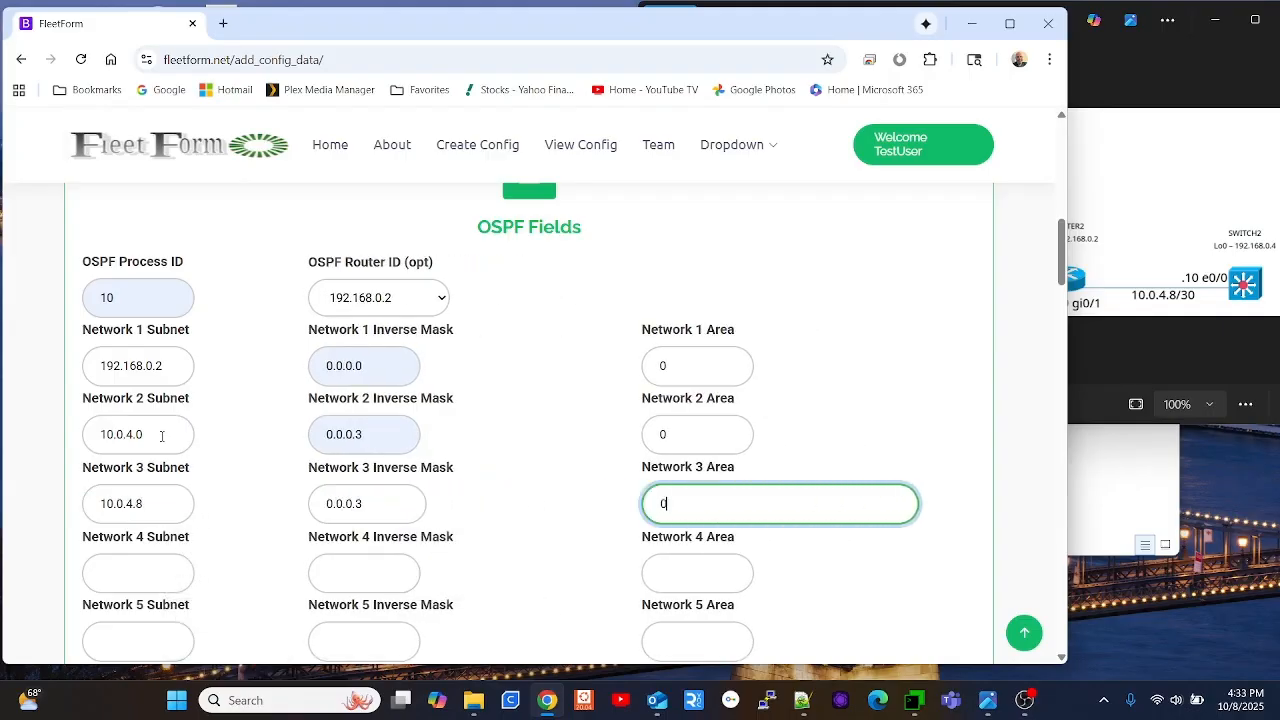
pyautogui.press('Tab')
# - Update the config and copy the entire generated Router2 configuration, from the hostname through ip pim autorp listener
pyautogui.scroll(-4, 268, 459)
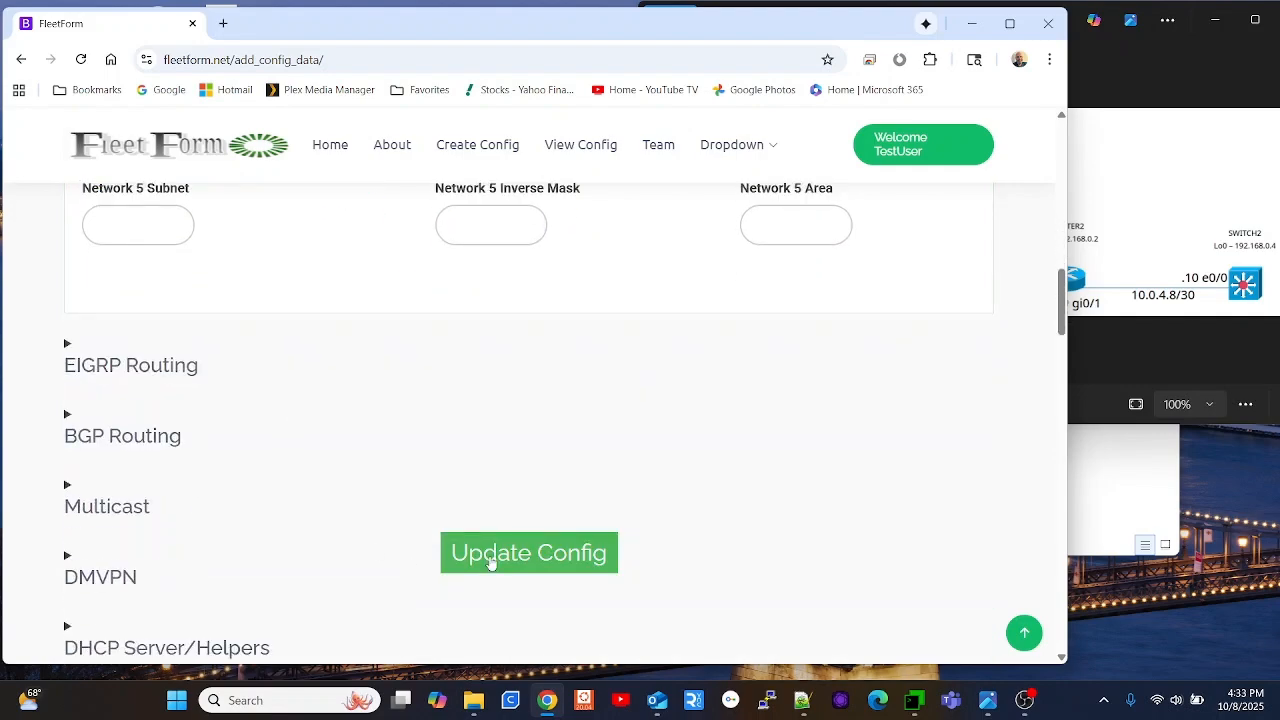
pyautogui.click(489, 563)
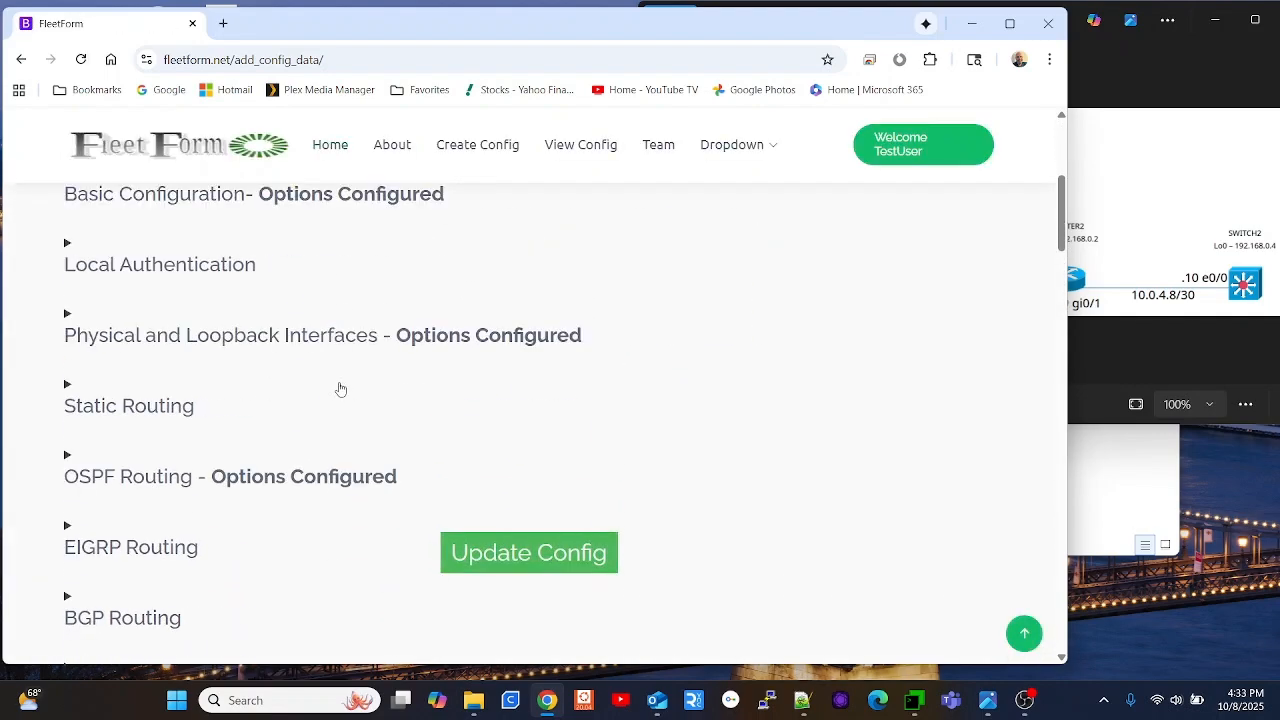
pyautogui.scroll(-3, 355, 385)
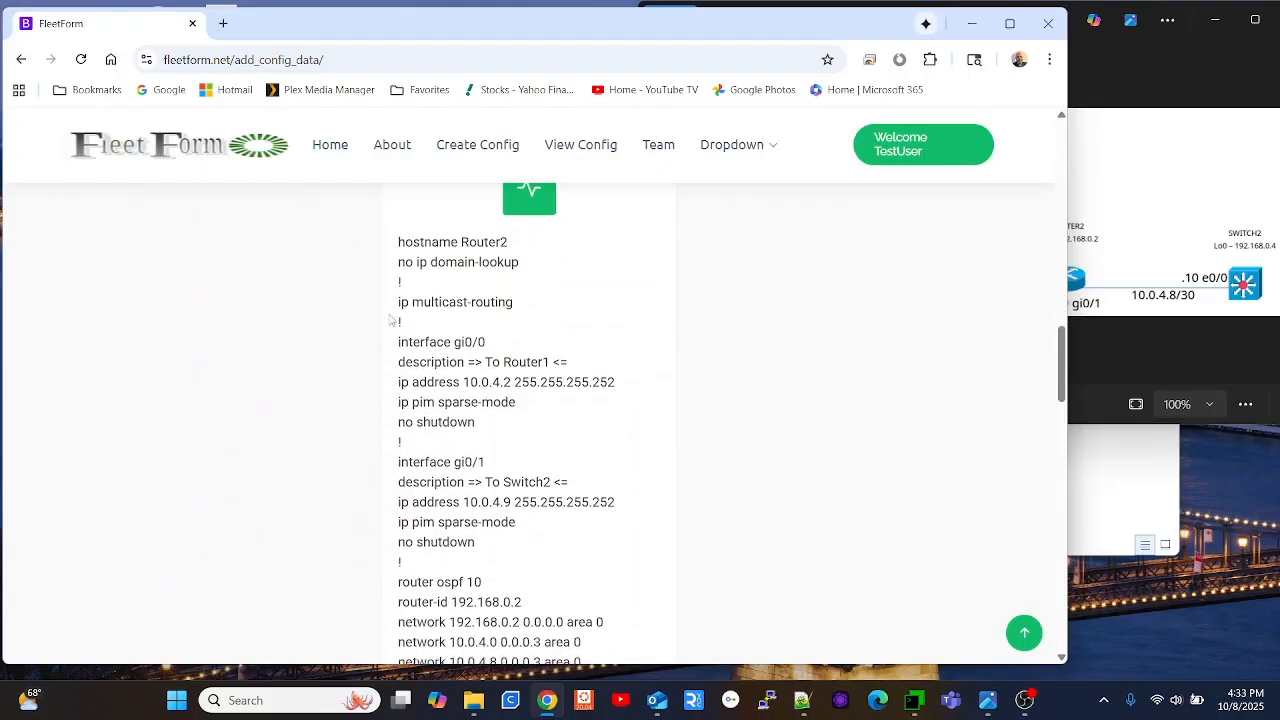
pyautogui.moveTo(397, 242); pyautogui.dragTo(590, 458)
pyautogui.rightClick(424, 298)
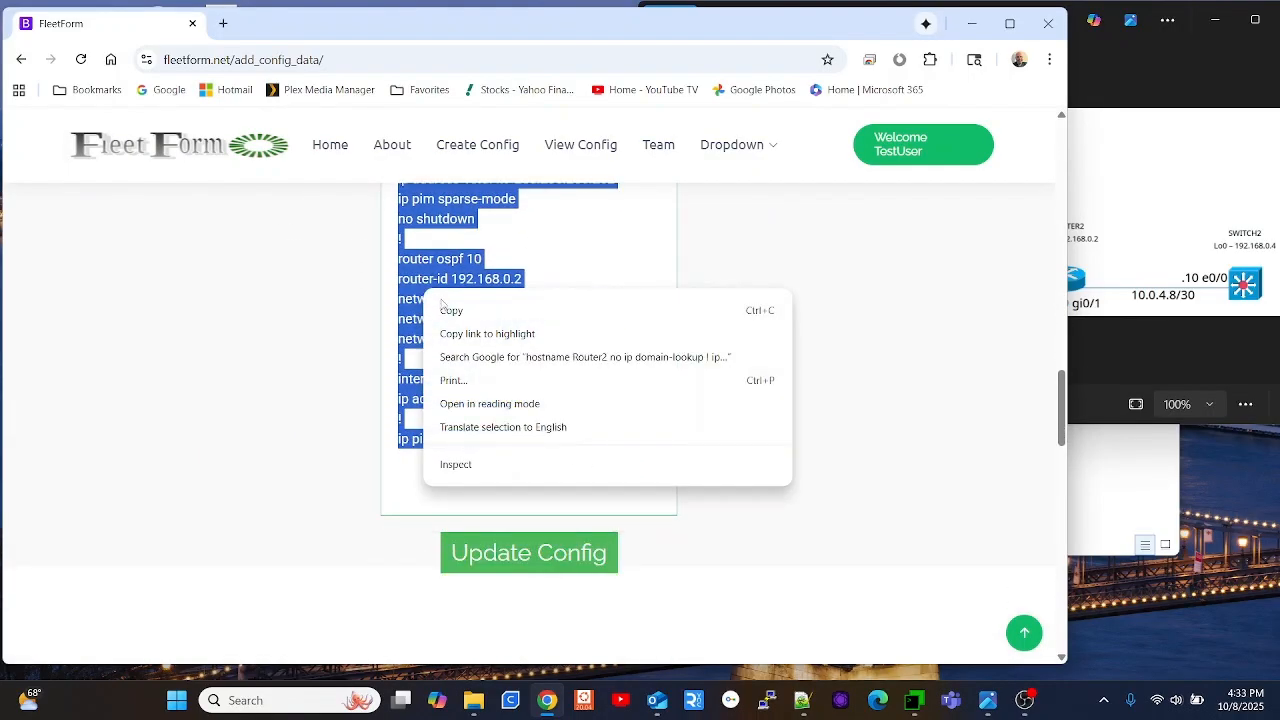
pyautogui.click(462, 309)
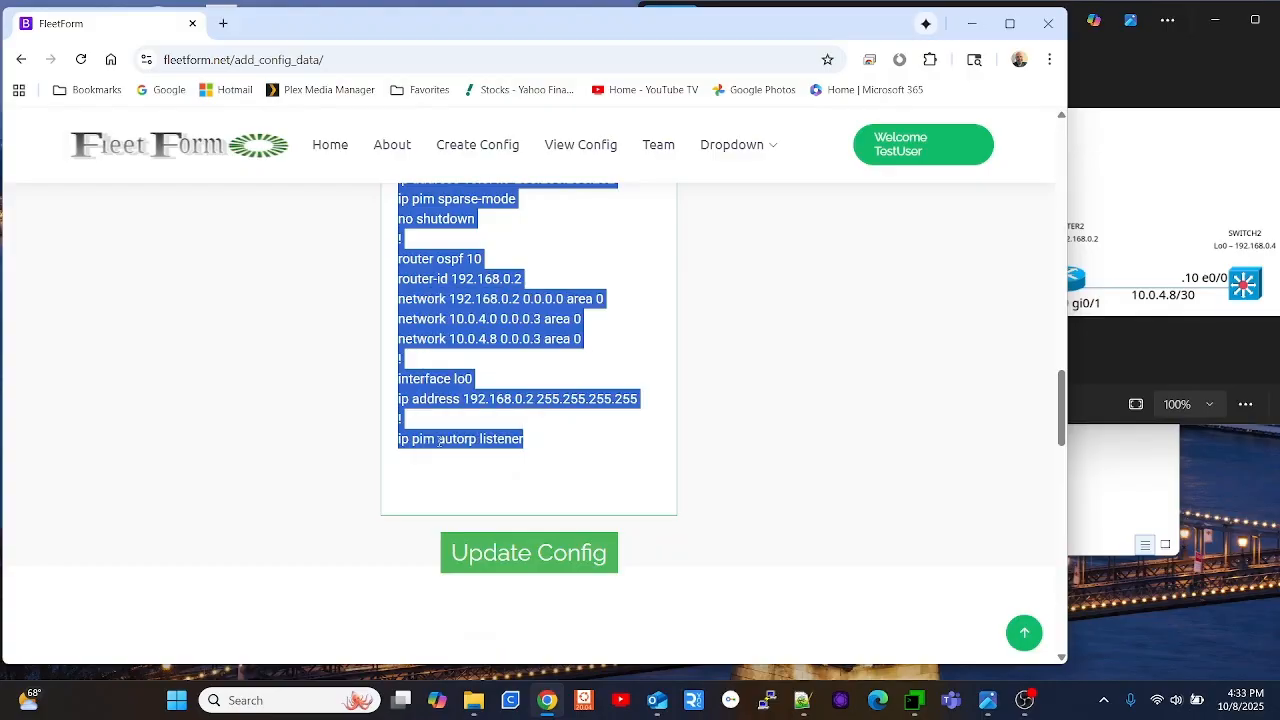
# - Switch to the Router2 session in MTPuTTY, wake the console and enter global configuration mode with en and conf t
pyautogui.click(913, 700)
pyautogui.click(349, 86)
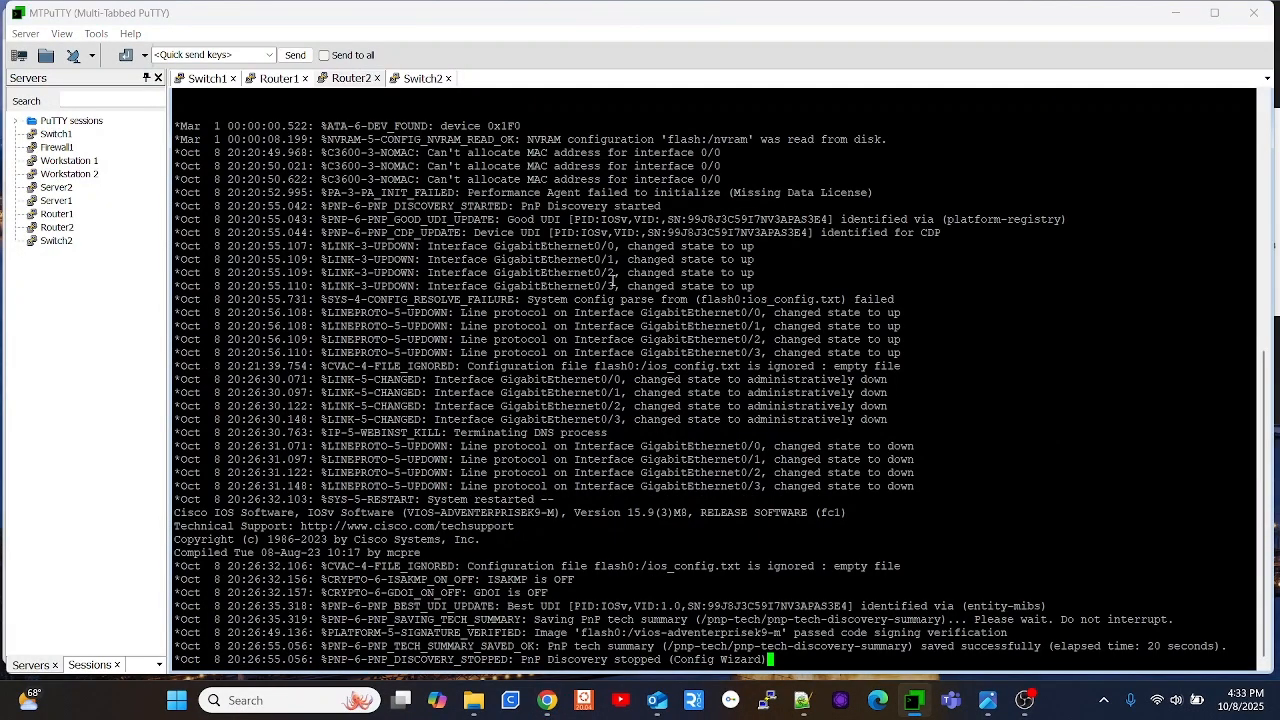
pyautogui.press('Return')
pyautogui.press('Return')
pyautogui.press('Return')
pyautogui.press('Return')
pyautogui.press('Return')
pyautogui.press('Return')
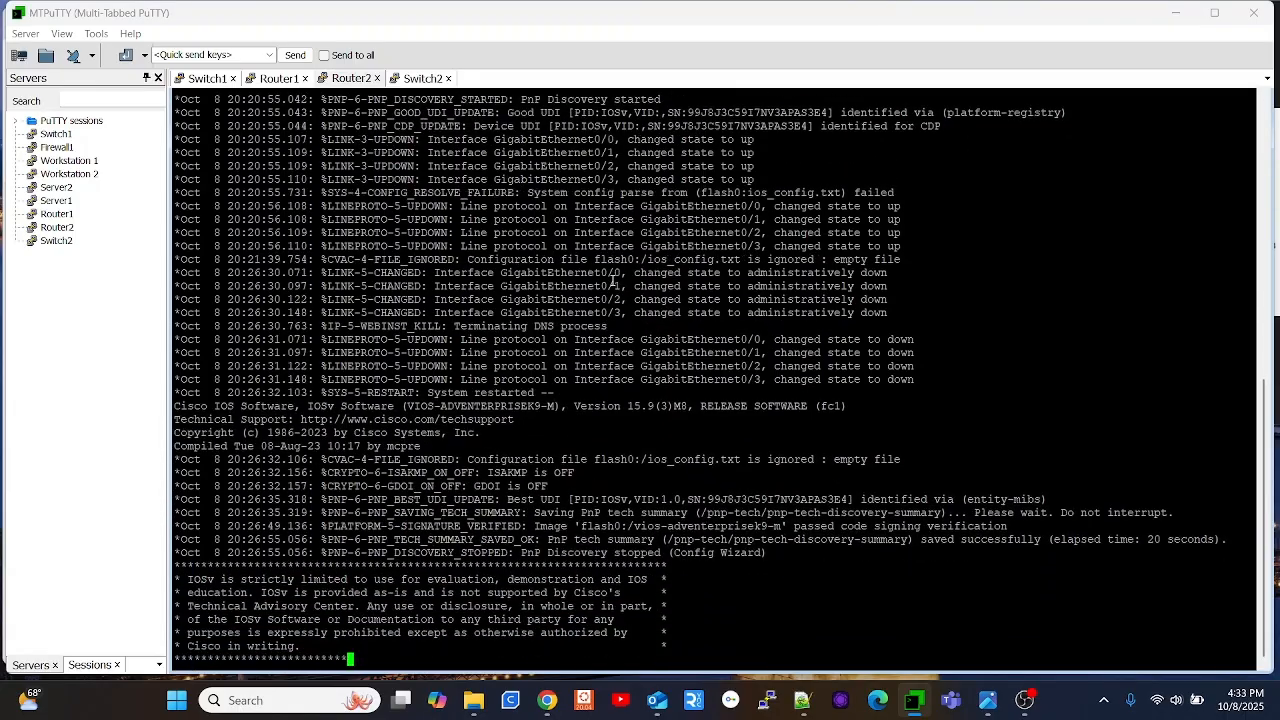
pyautogui.write('en')
pyautogui.press('Return')
pyautogui.write('conf t')
pyautogui.press('Return')
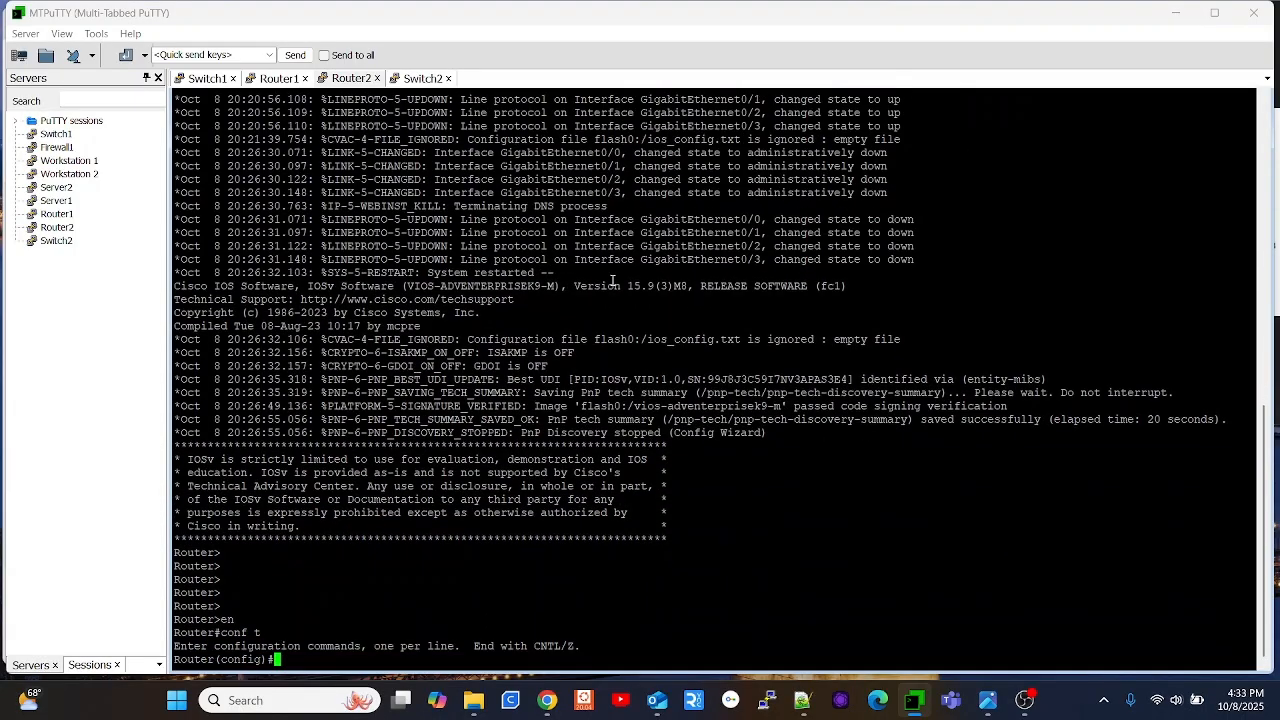
# - Paste the copied configuration into Router2, let it apply and leave configuration mode with end
pyautogui.rightClick(720, 505)
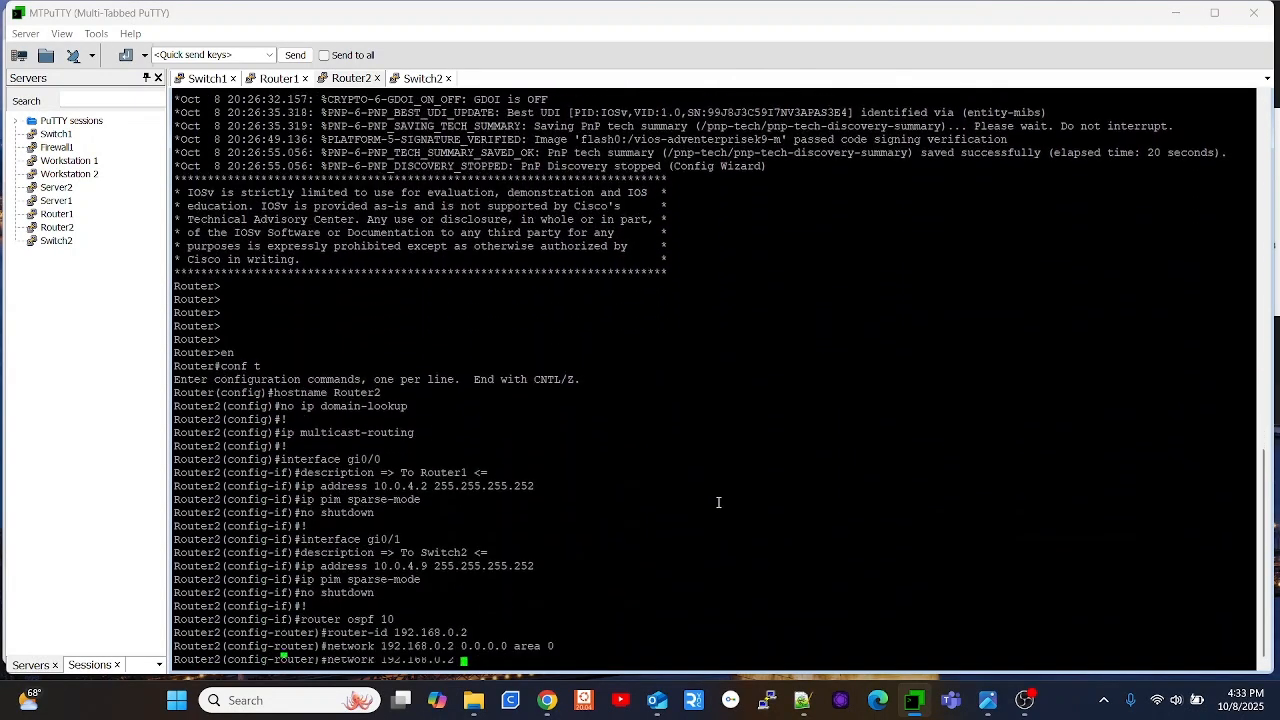
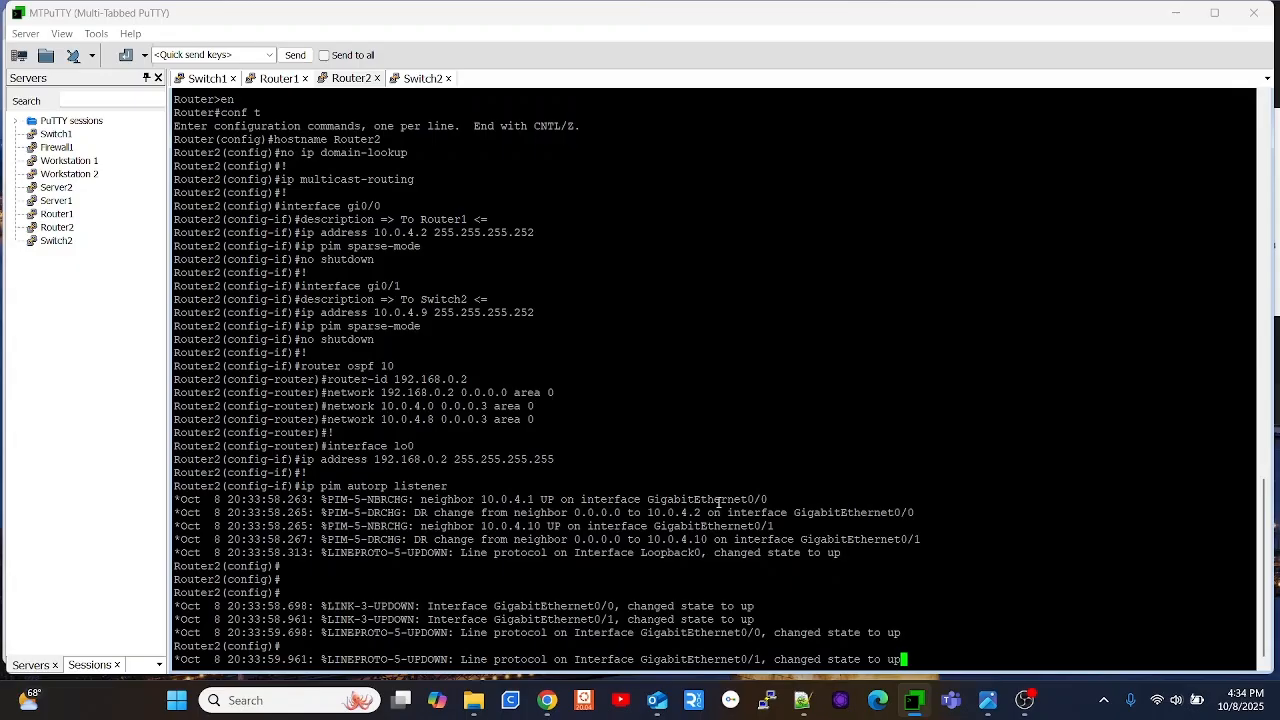
pyautogui.press('Return')
pyautogui.press('Return')
pyautogui.press('Return')
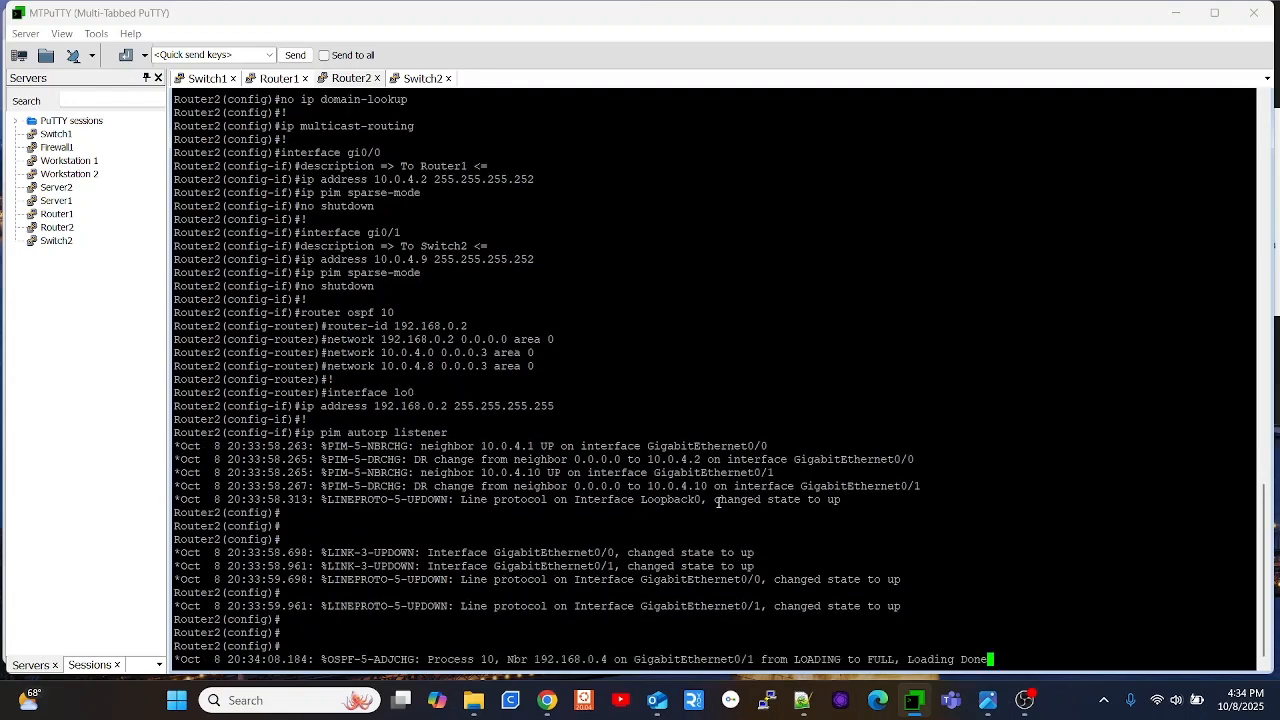
pyautogui.press('Return')
pyautogui.press('Return')
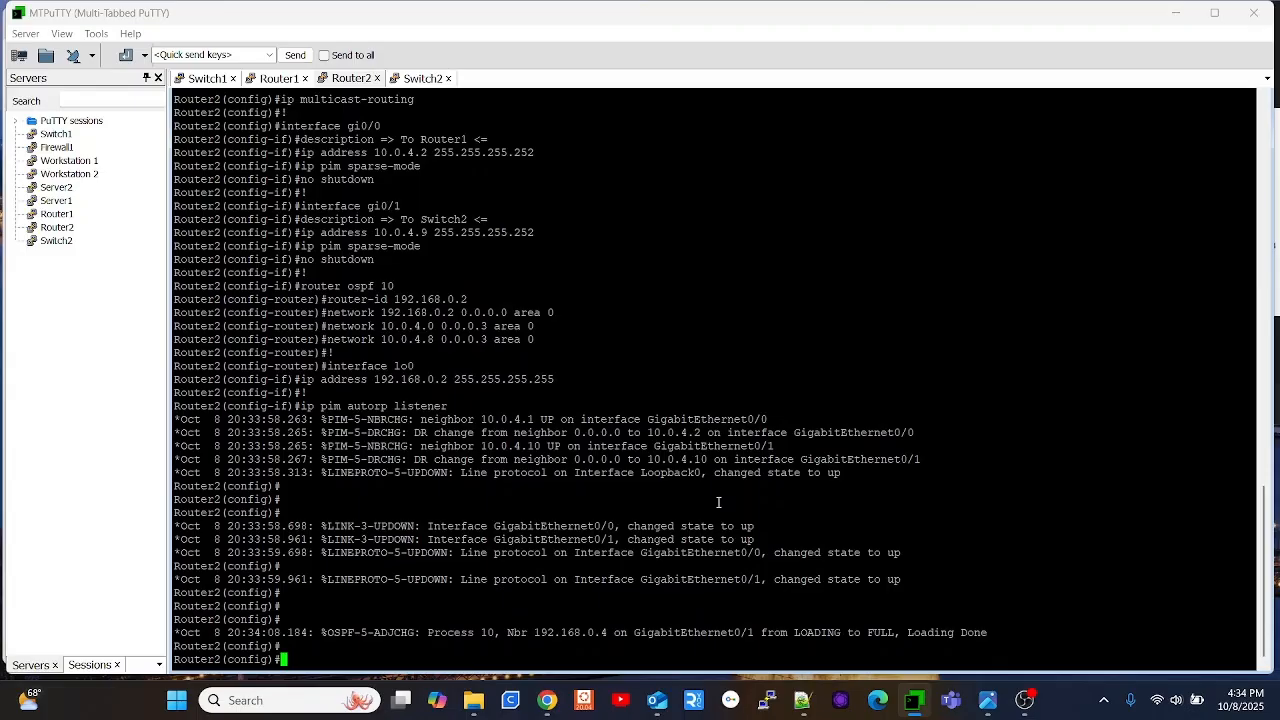
pyautogui.write('end')
pyautogui.press('Return')
# - Go to the Switch2 session and list its OSPF routes with sho ip route ospf
pyautogui.click(414, 80)
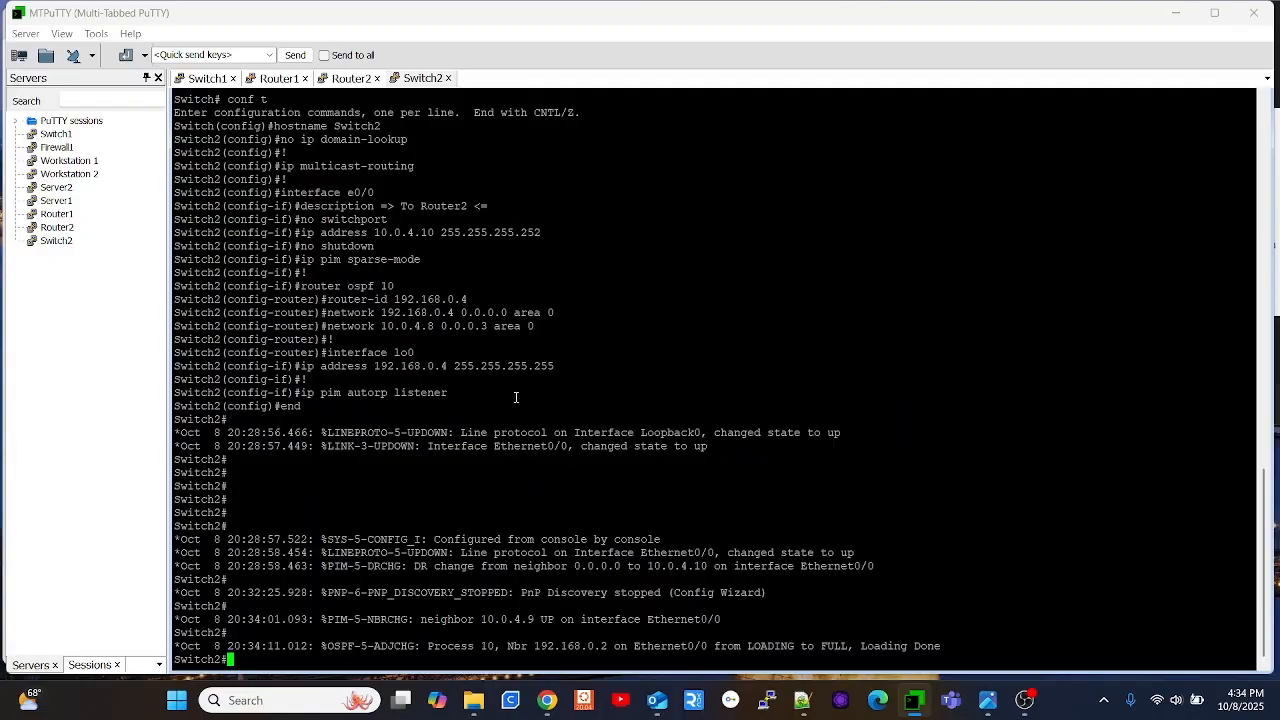
pyautogui.click(339, 83)
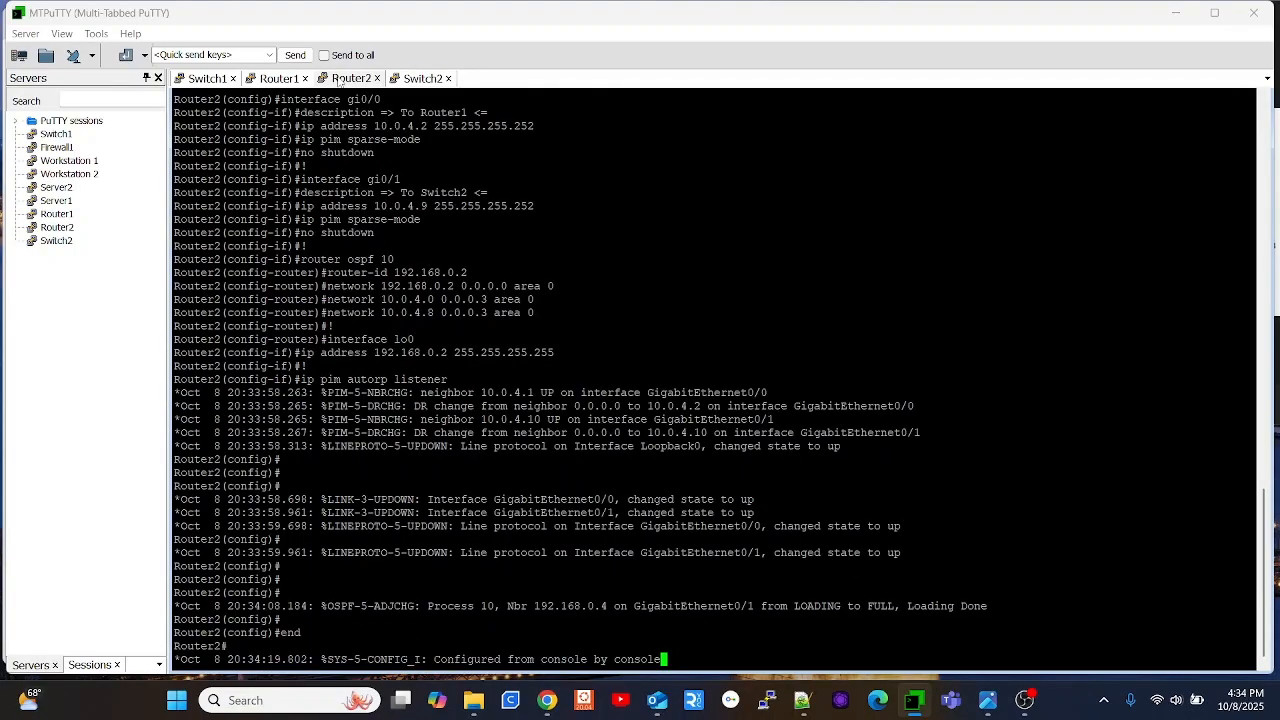
pyautogui.click(417, 82)
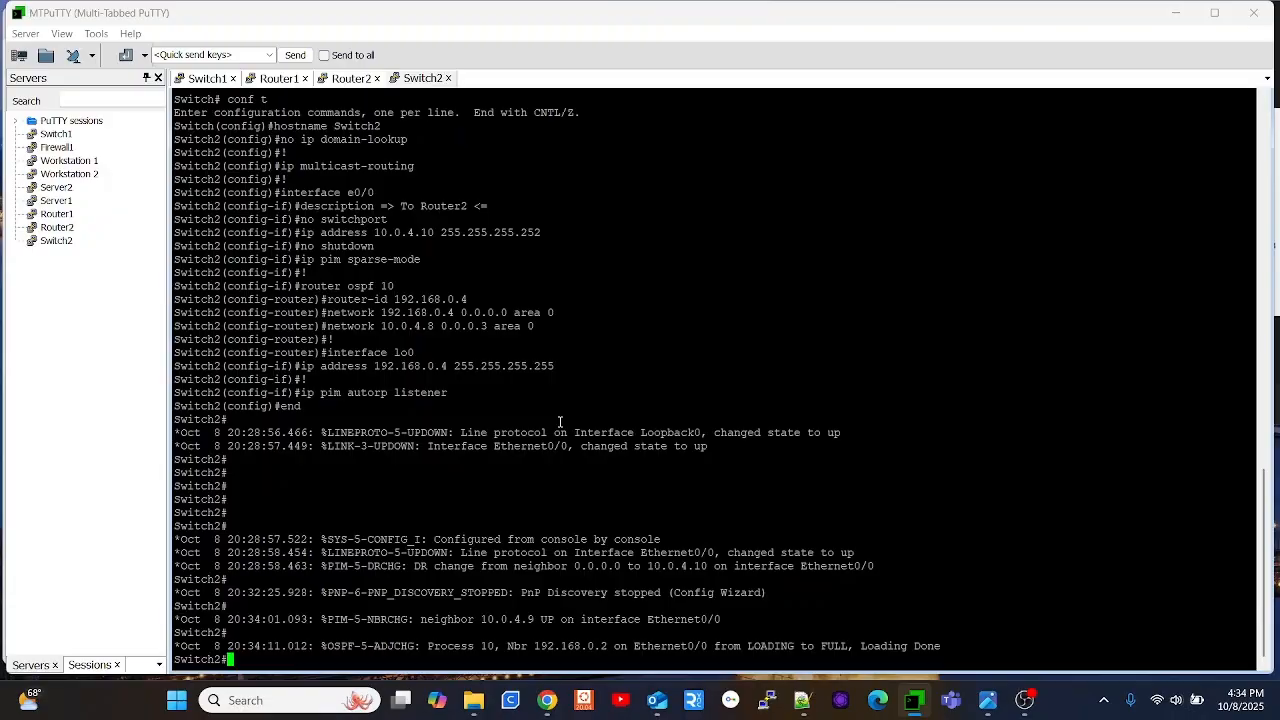
pyautogui.write('sho')
pyautogui.moveTo(415, 628); pyautogui.dragTo(558, 620)
pyautogui.write('ip route ospf')
pyautogui.press('Return')
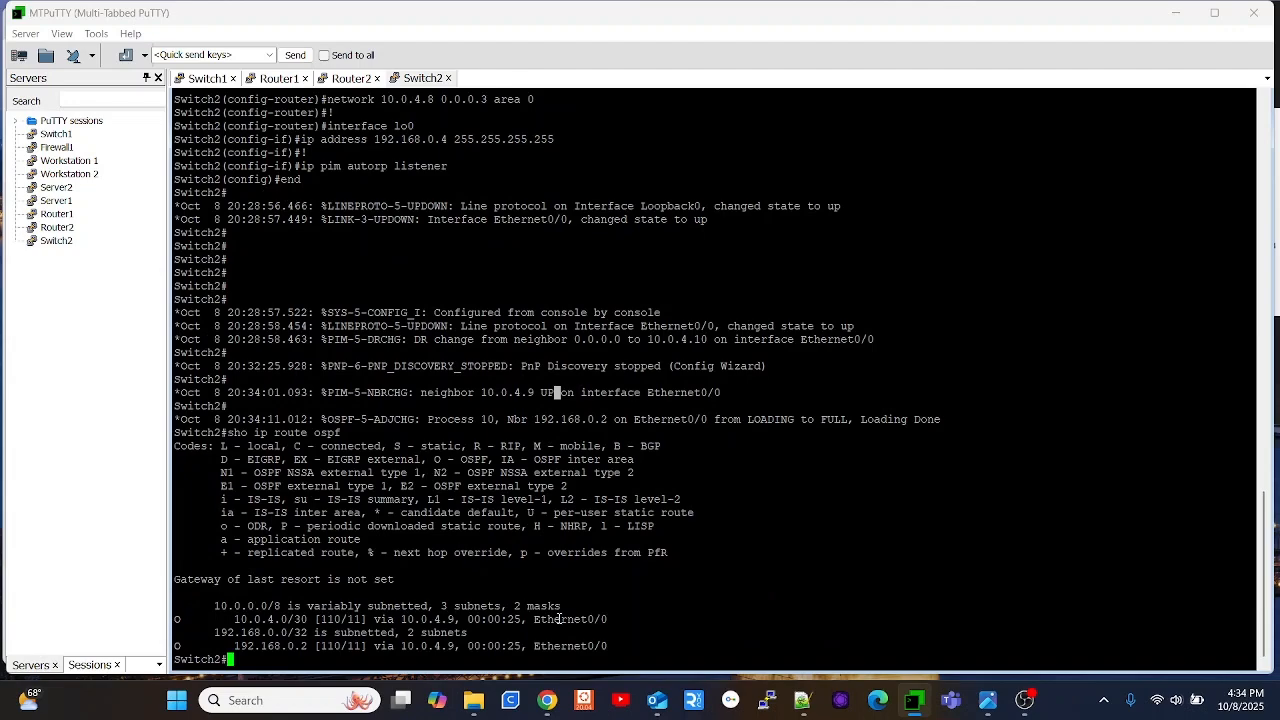
# - Repeat the OSPF route listing on Switch2 and show its OSPF configuration with sh run | sec ospf
pyautogui.press('Up')
pyautogui.press('Return')
pyautogui.write('sh run | sec o')
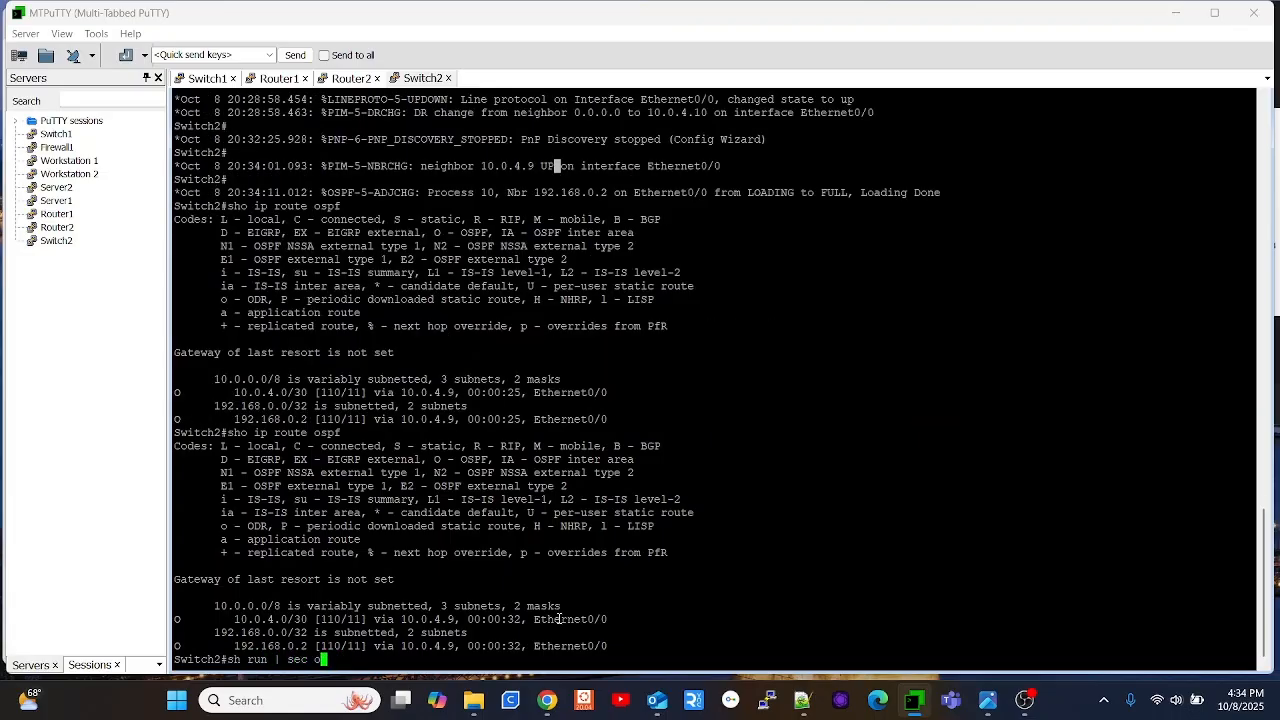
pyautogui.write('spf')
pyautogui.press('Return')
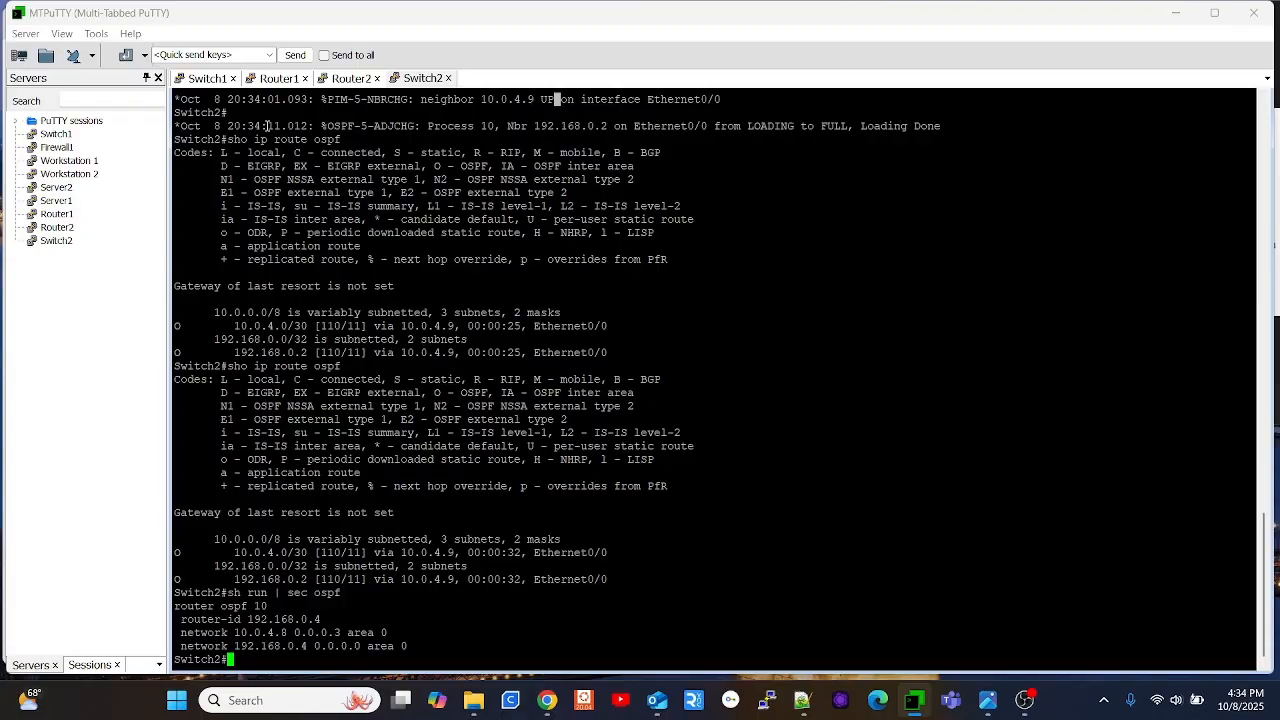
# - Return to the Router2 session and check its console for new OSPF adjacency messages
pyautogui.click(350, 78)
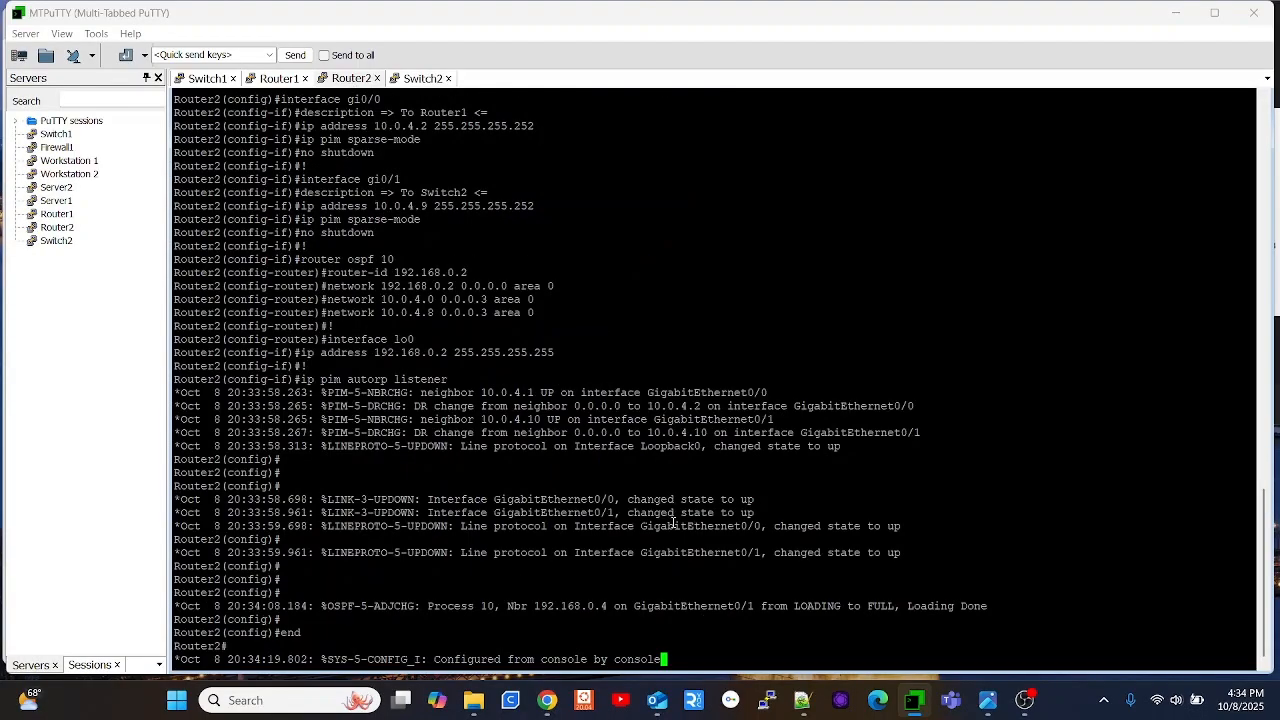
pyautogui.press('Return')
pyautogui.press('Return')
pyautogui.press('Return')
pyautogui.press('Return')
# - Go to the Router1 session and query its OSPF routes with sho ip route ospf
pyautogui.click(275, 79)
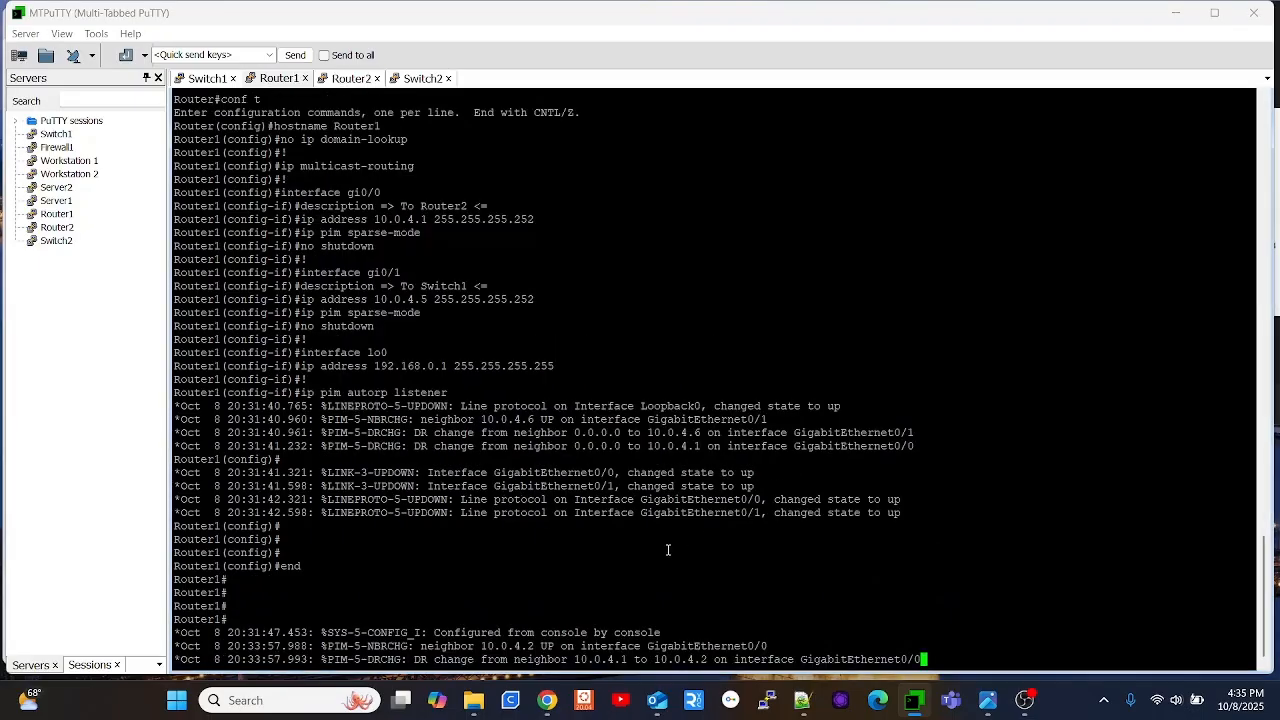
pyautogui.press('Return')
pyautogui.press('Return')
pyautogui.press('Return')
pyautogui.write('sh')
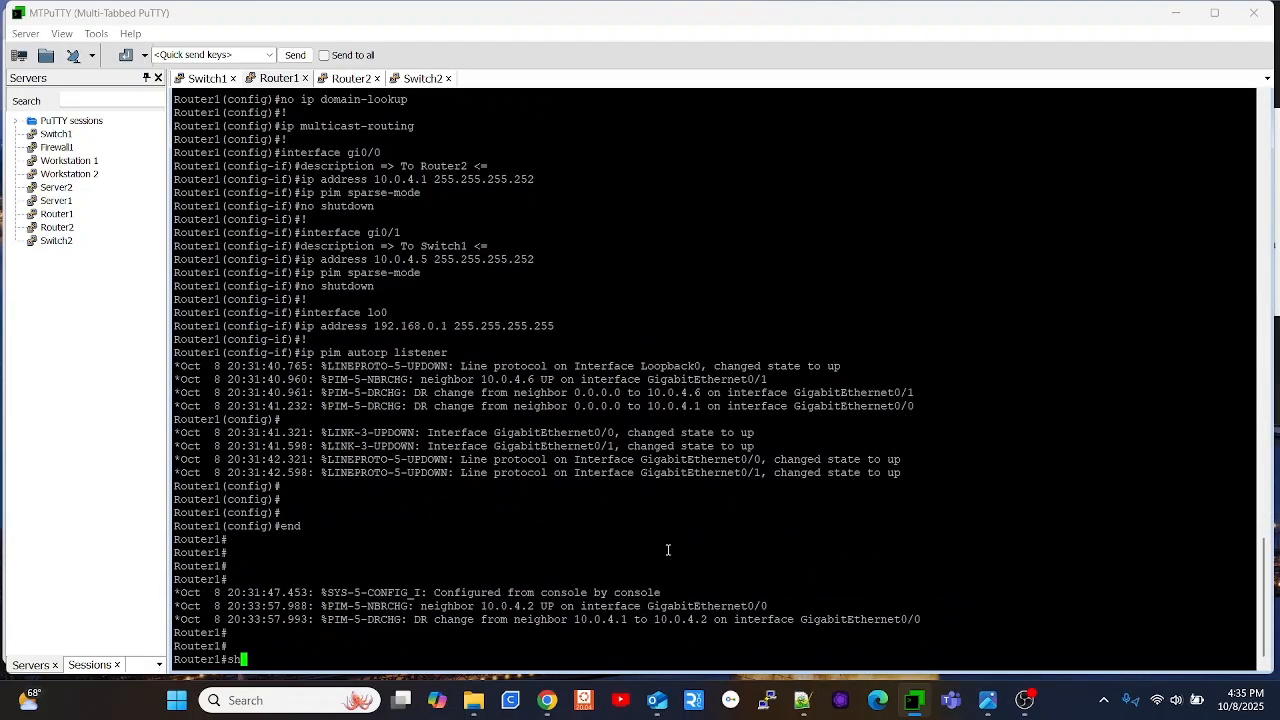
pyautogui.write('o ip route ospf')
pyautogui.press('Return')
# - Check Router1's OSPF neighbors with sho ip ospf nei and its routing configuration with sh run | sec router
pyautogui.write('sho ip ospf nei')
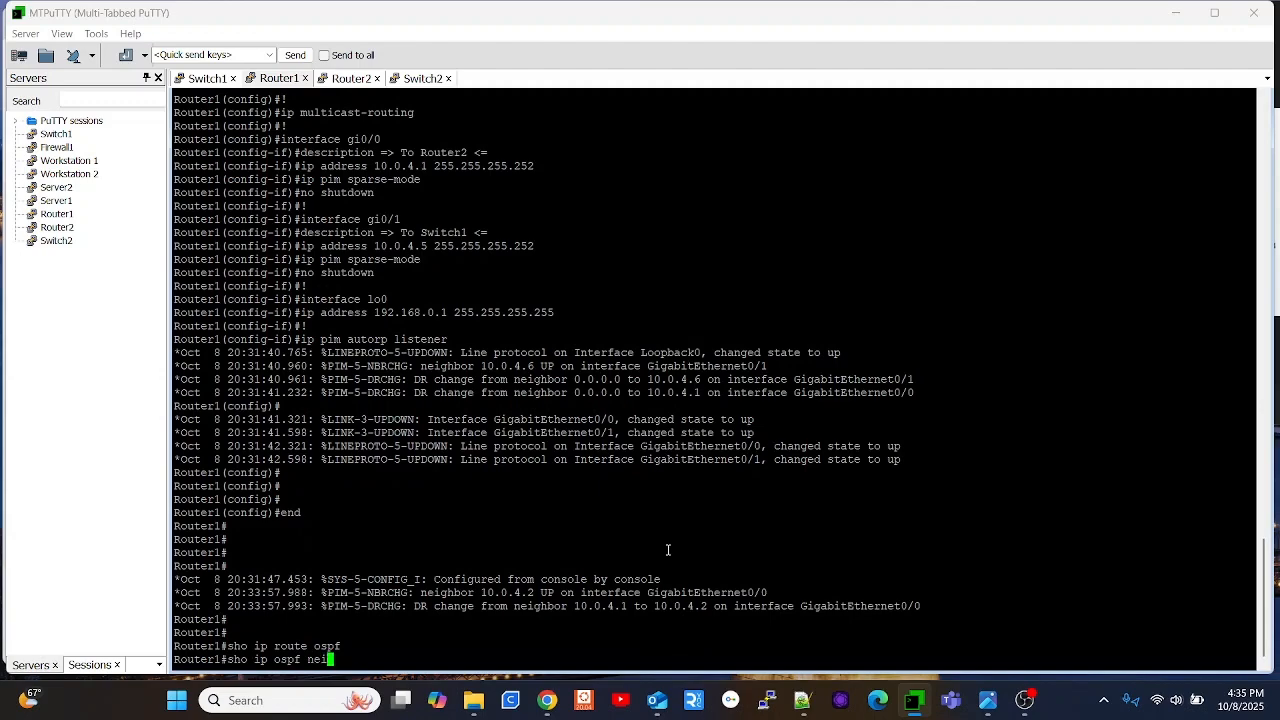
pyautogui.press('Return')
pyautogui.write('sh run | sec router')
pyautogui.press('Return')
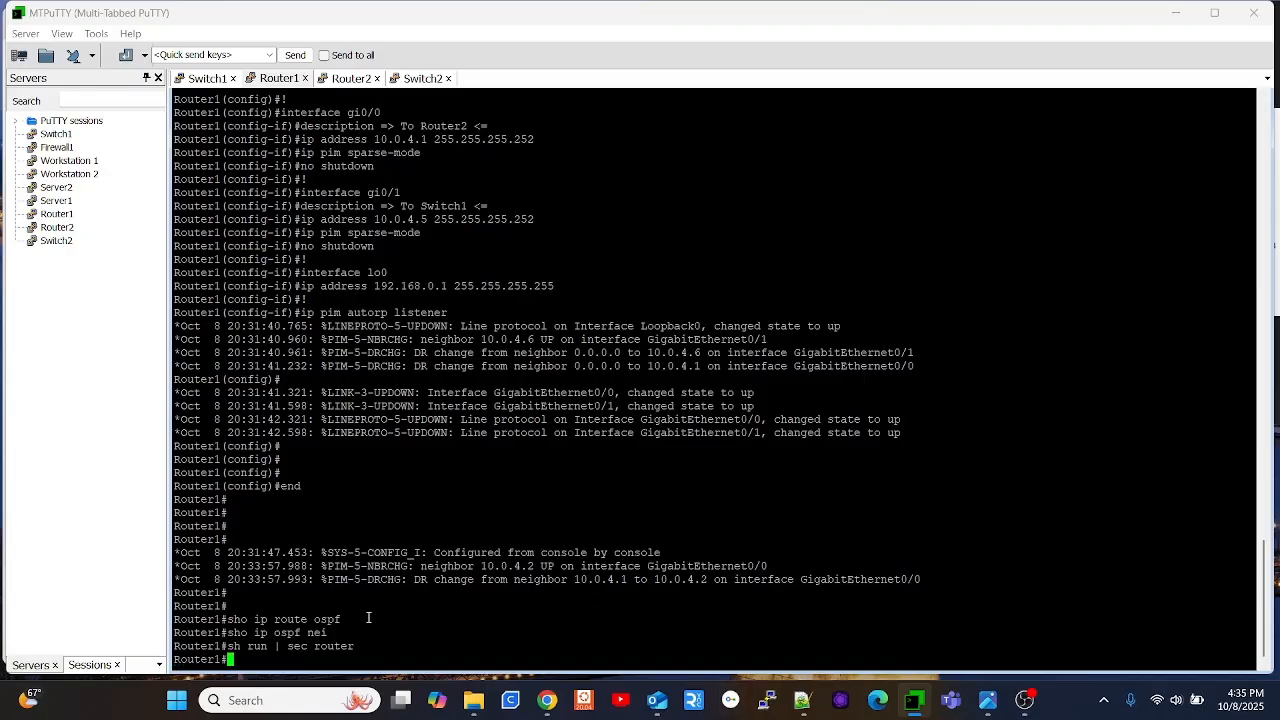
# - Switch to FleetForm in Chrome and review the OSPF Routing fields and router ID selection for the current configuration
pyautogui.click(547, 700)
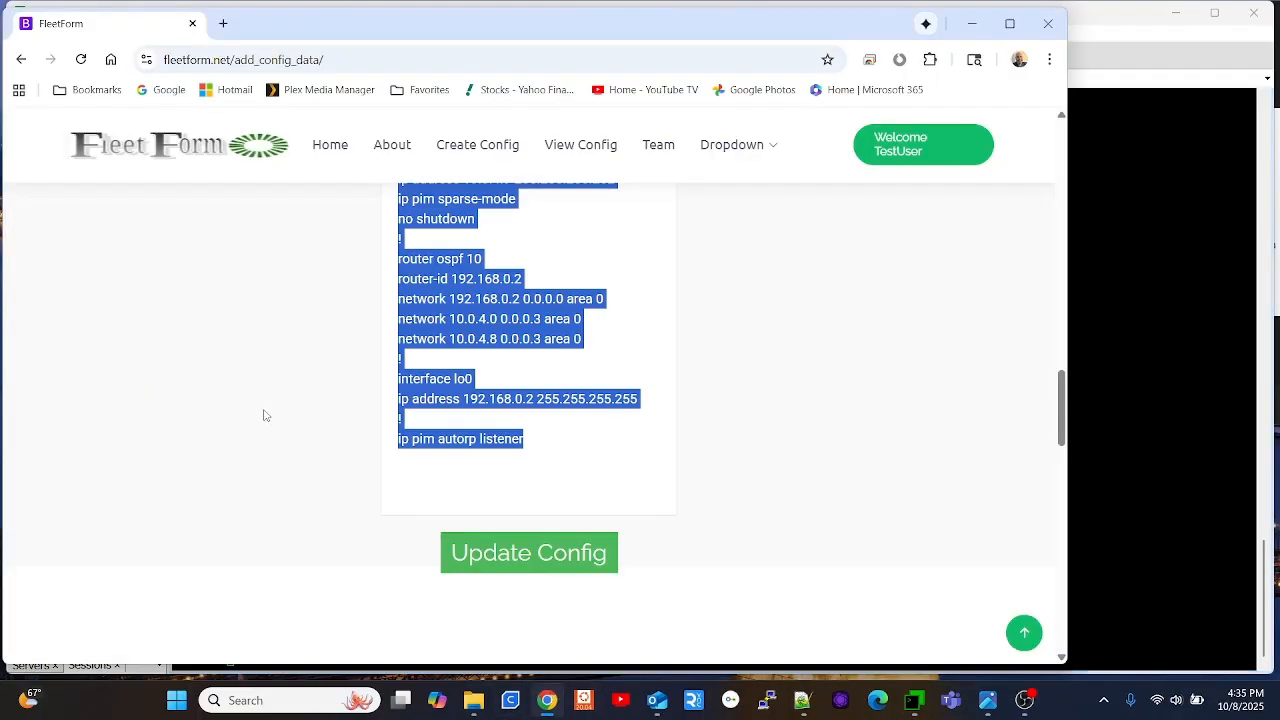
pyautogui.scroll(12, 263, 413)
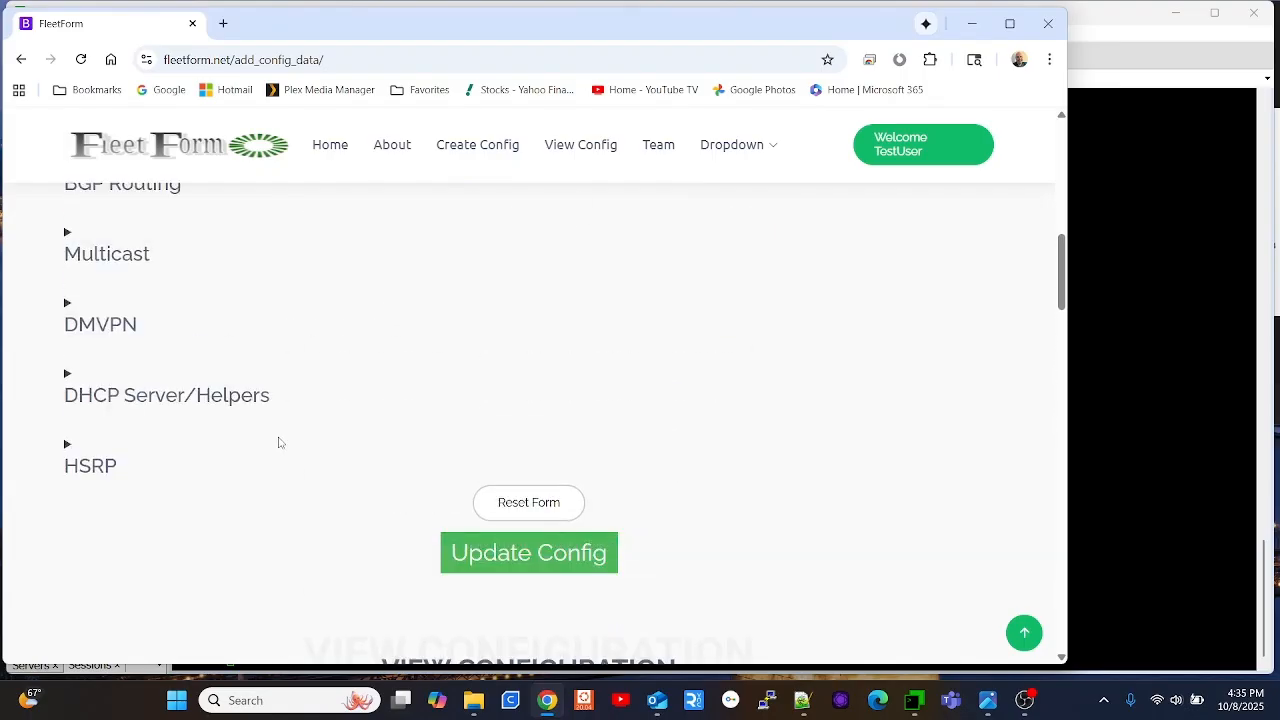
pyautogui.scroll(3, 234, 443)
pyautogui.click(205, 358)
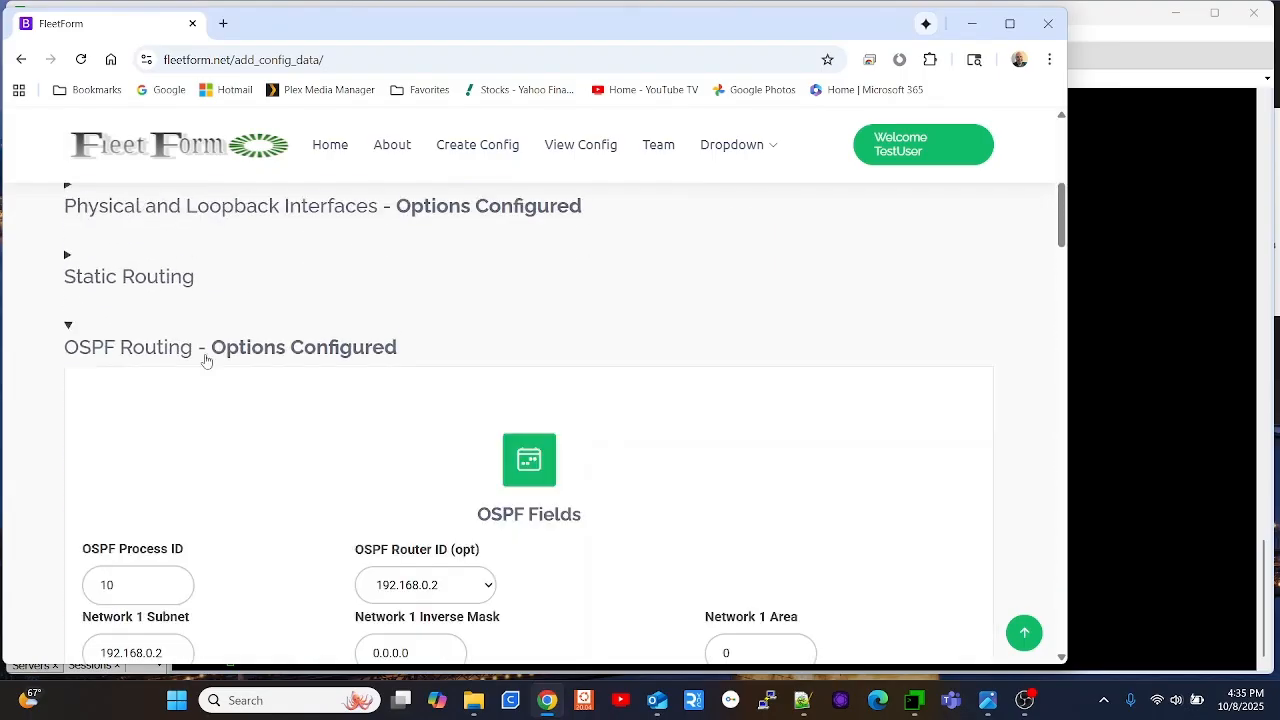
pyautogui.scroll(-3, 550, 392)
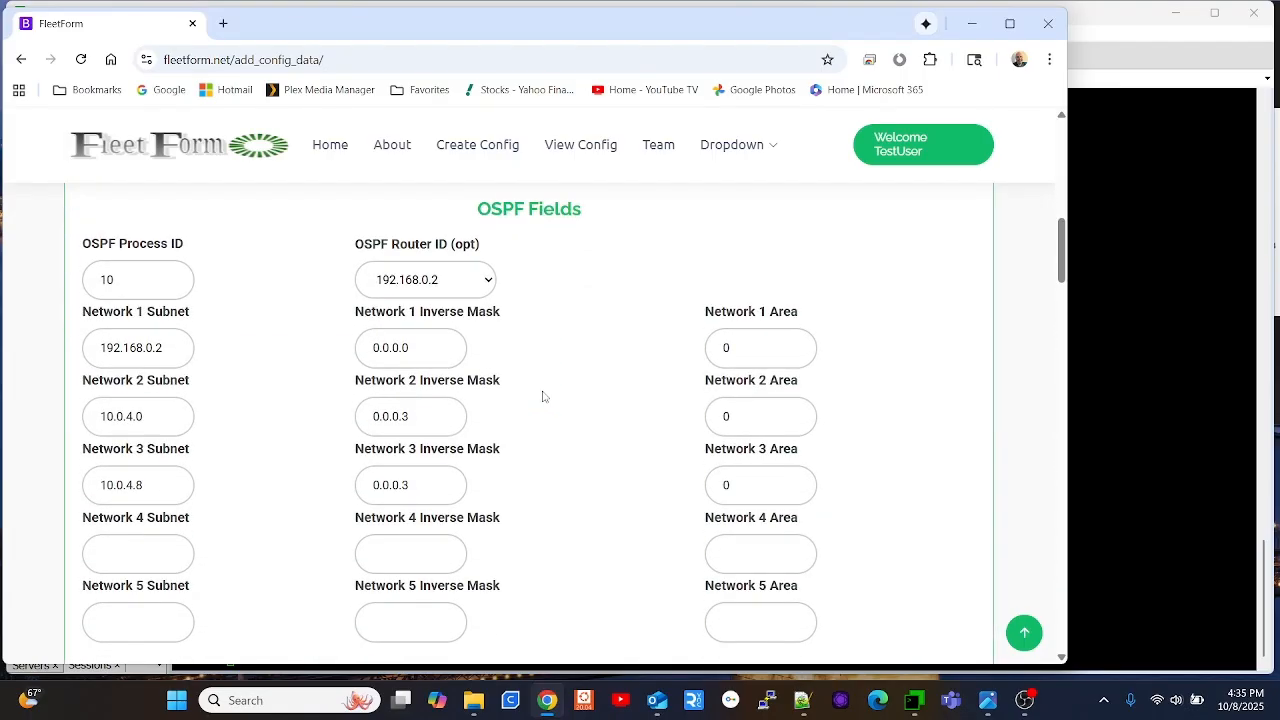
pyautogui.click(487, 281)
pyautogui.scroll(3, 561, 395)
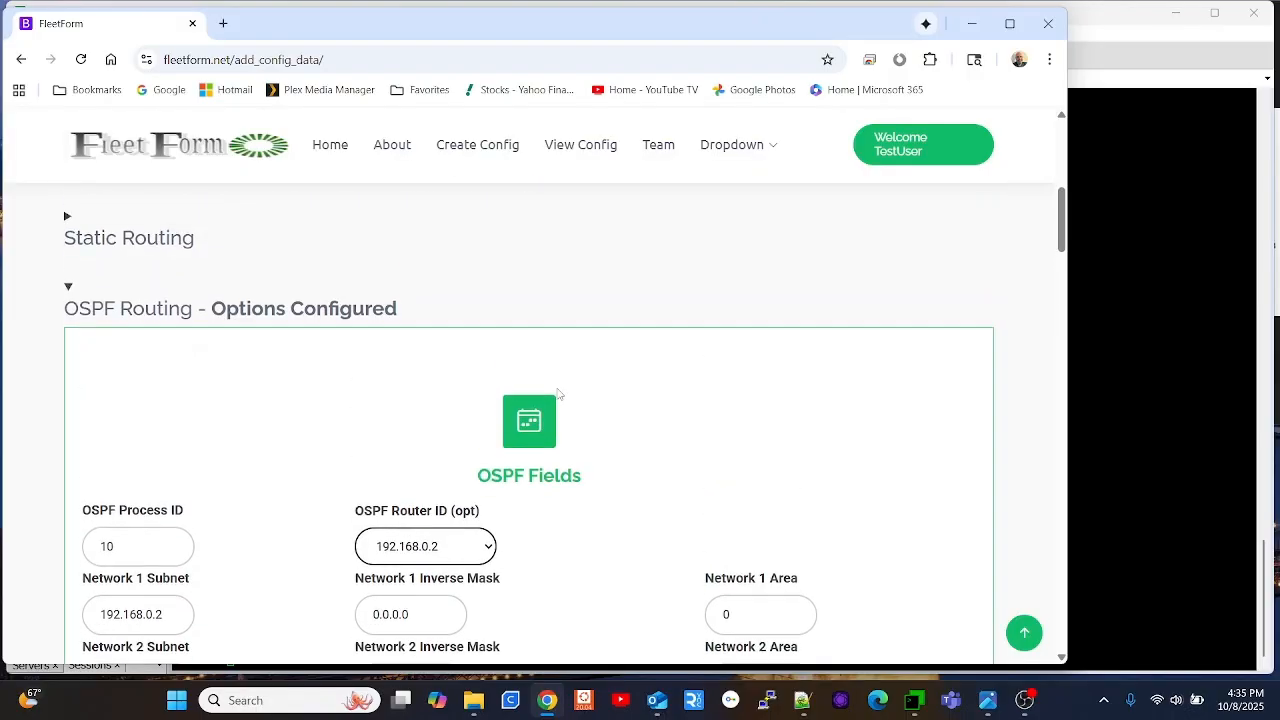
pyautogui.click(561, 309)
# - Set the Loopback 0 IP to 192.168.0.1 in the Physical and Loopback Interfaces section and update the config
pyautogui.scroll(2, 100, 358)
pyautogui.click(158, 382)
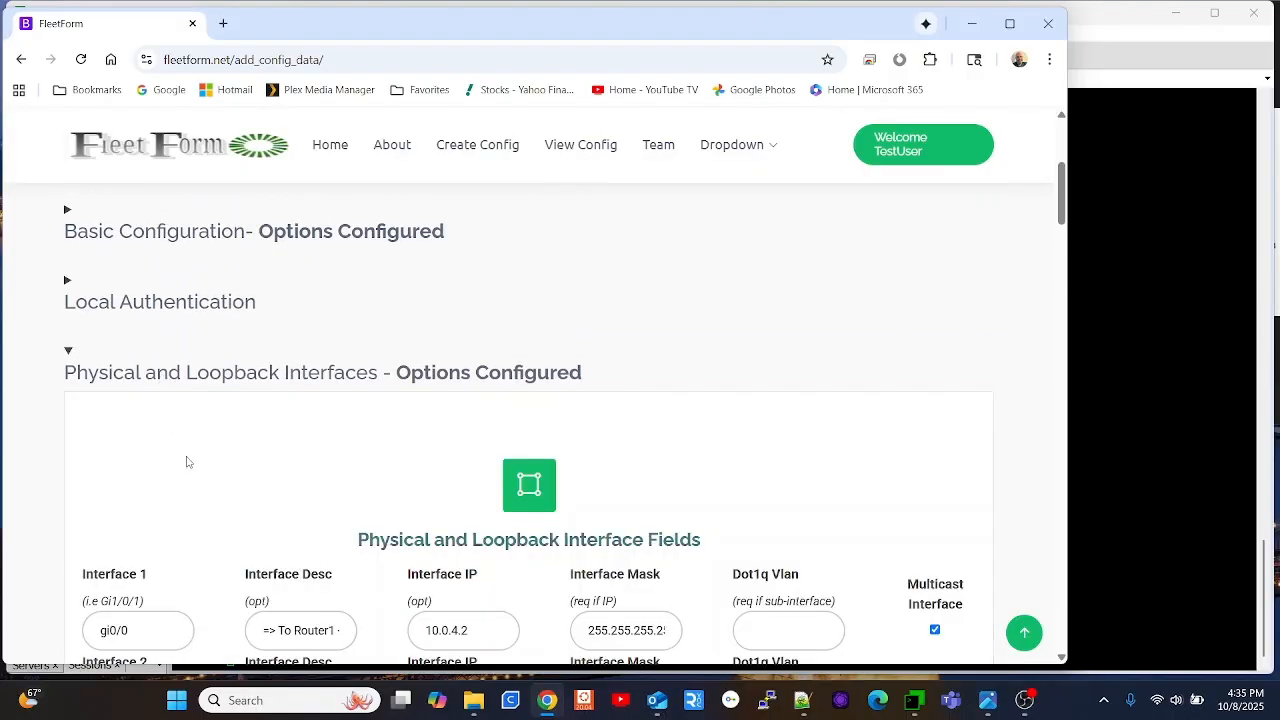
pyautogui.scroll(-4, 190, 460)
pyautogui.scroll(-2, 177, 500)
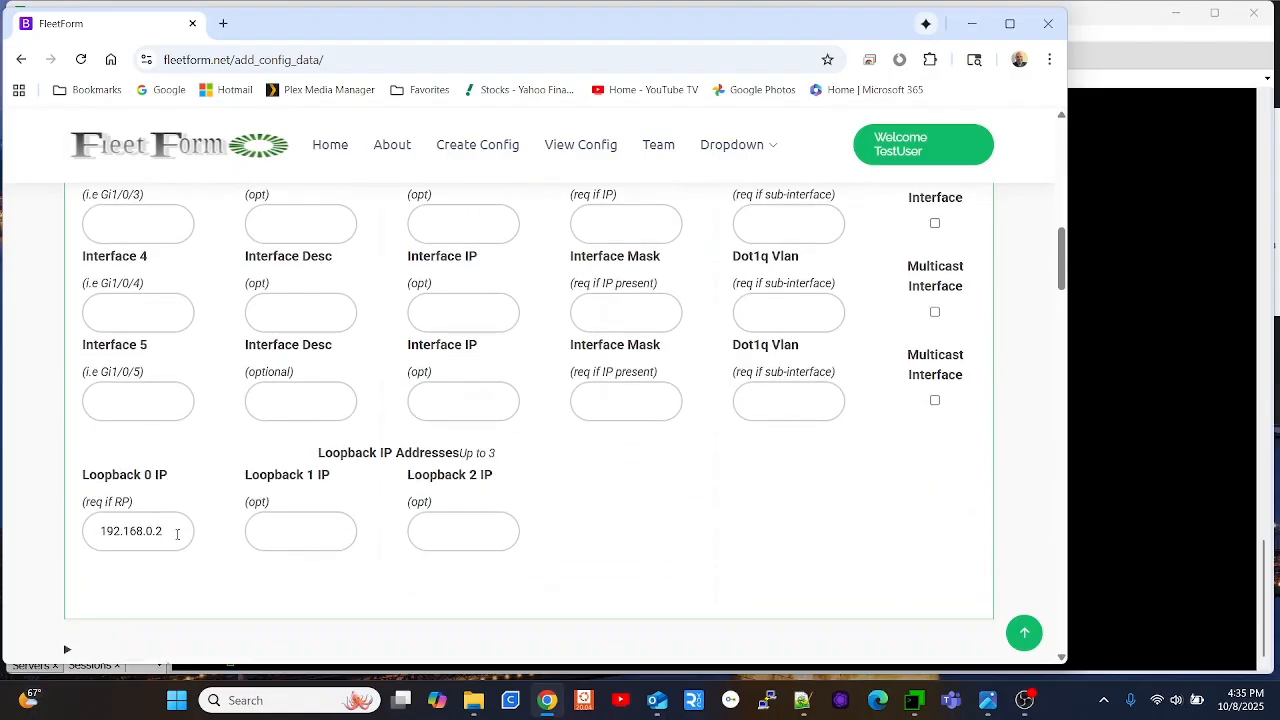
pyautogui.click(177, 534)
pyautogui.press('BackSpace')
pyautogui.write('1')
pyautogui.click(640, 540)
pyautogui.scroll(-3, 457, 543)
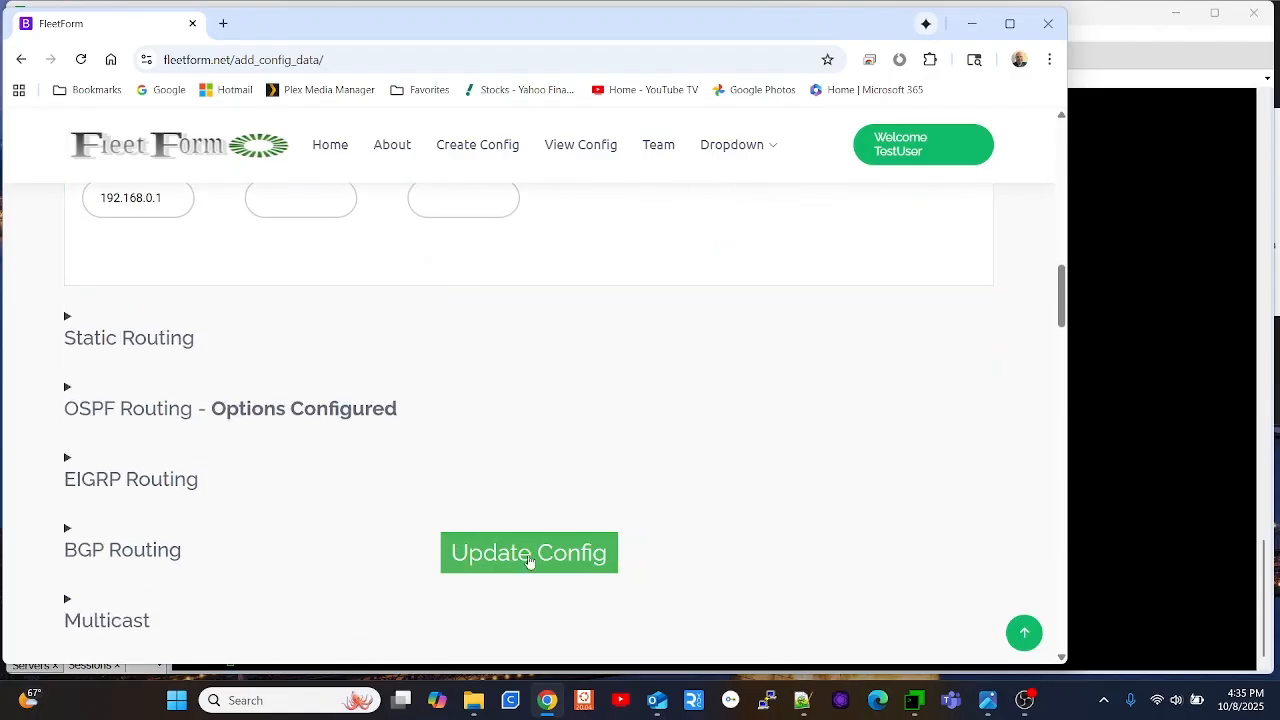
pyautogui.click(529, 556)
# - Set the OSPF Router ID to 192.168.0.1 in the OSPF Routing section
pyautogui.scroll(-3, 296, 430)
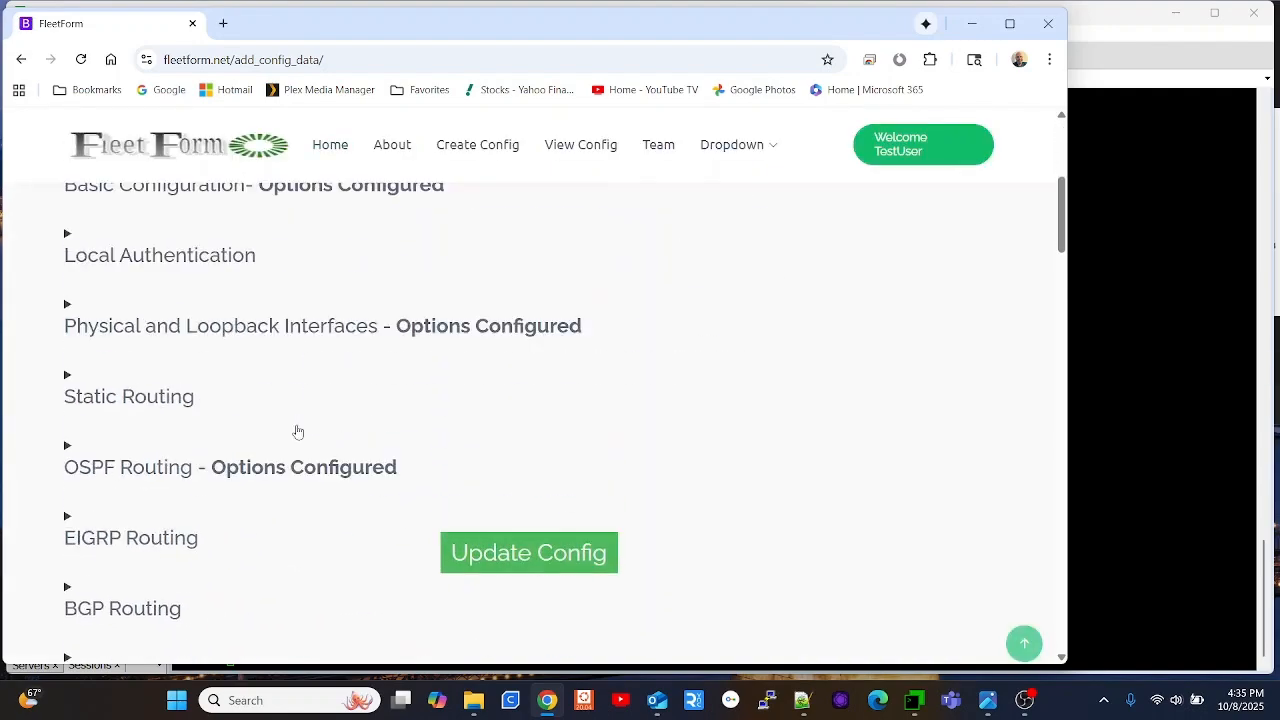
pyautogui.scroll(-1, 296, 430)
pyautogui.scroll(-4, 298, 418)
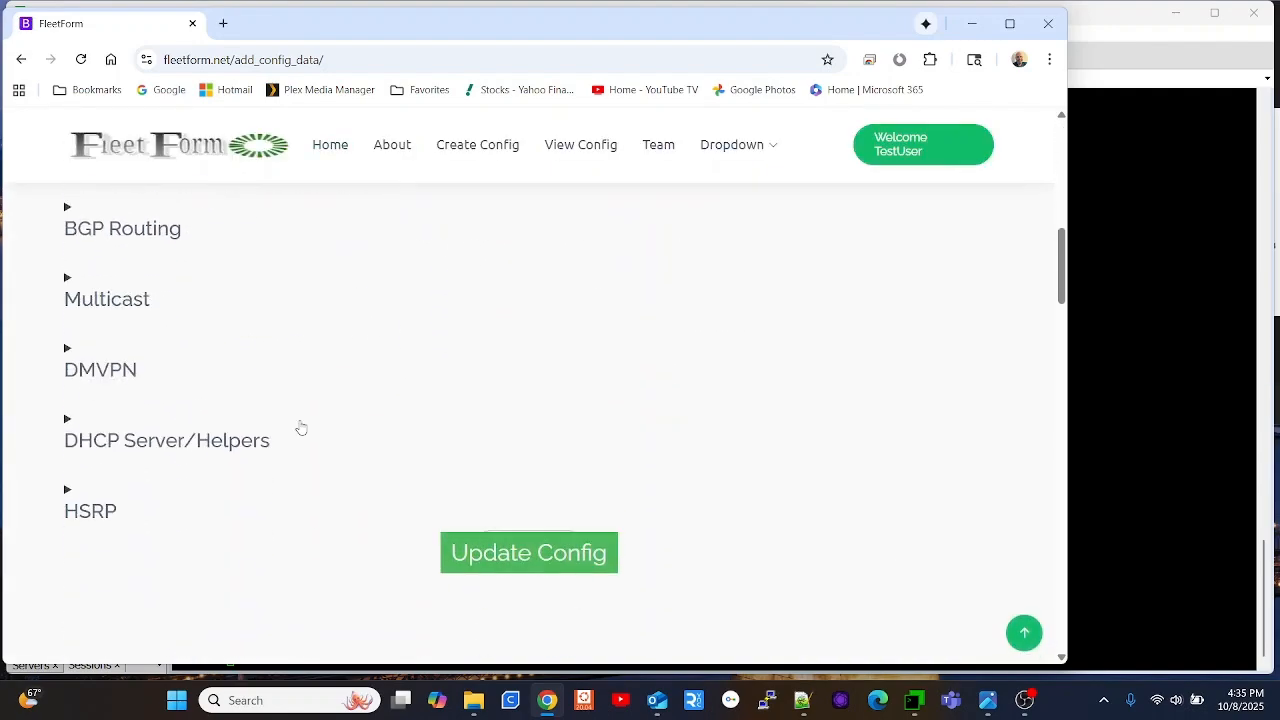
pyautogui.scroll(2, 300, 428)
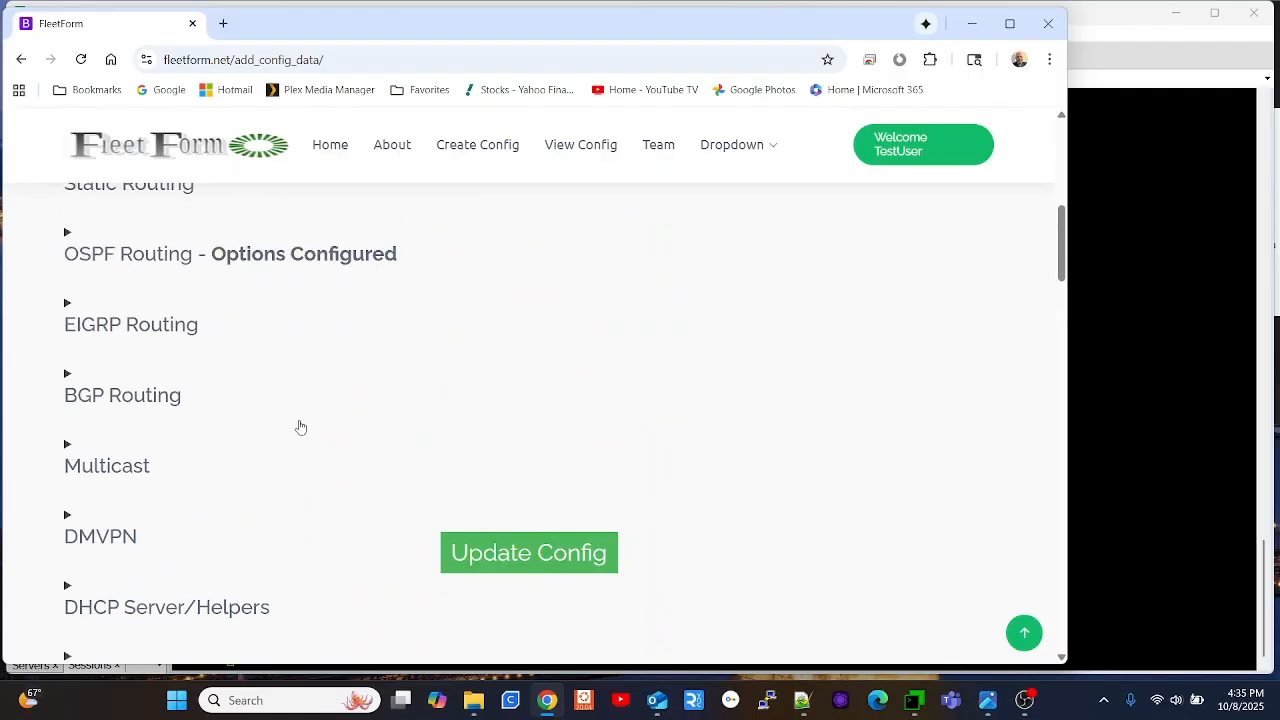
pyautogui.click(296, 258)
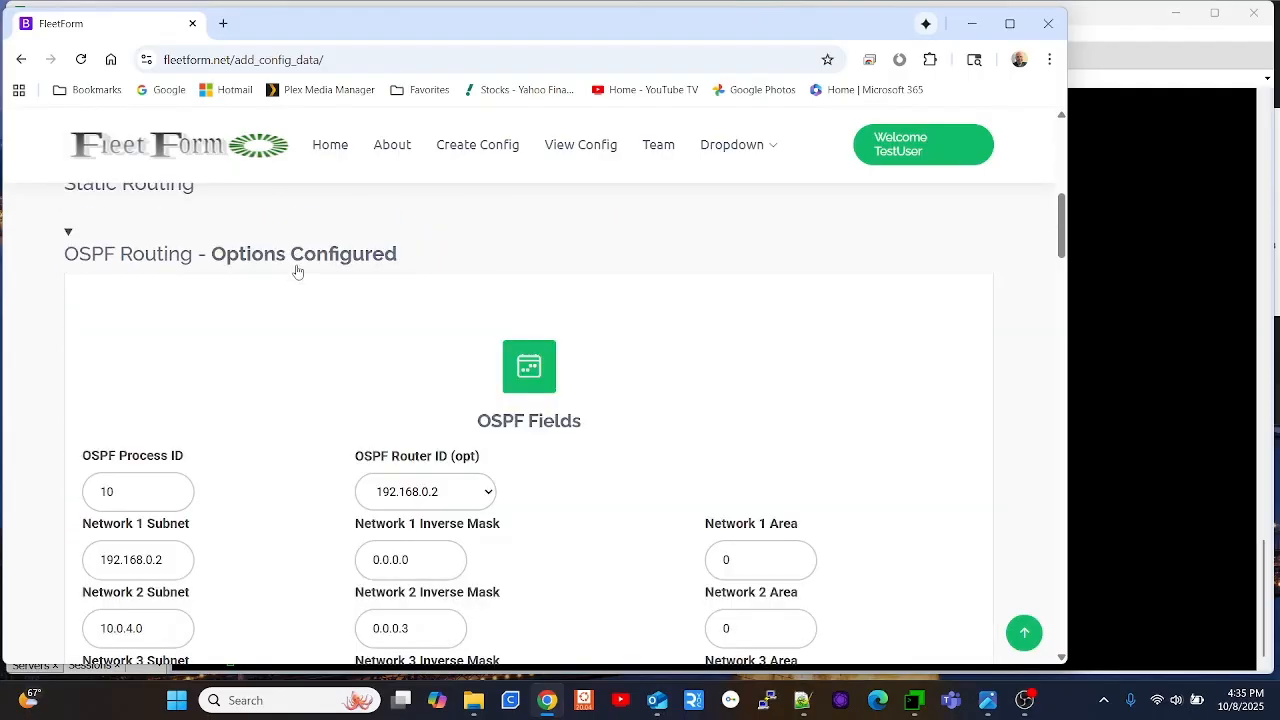
pyautogui.click(477, 505)
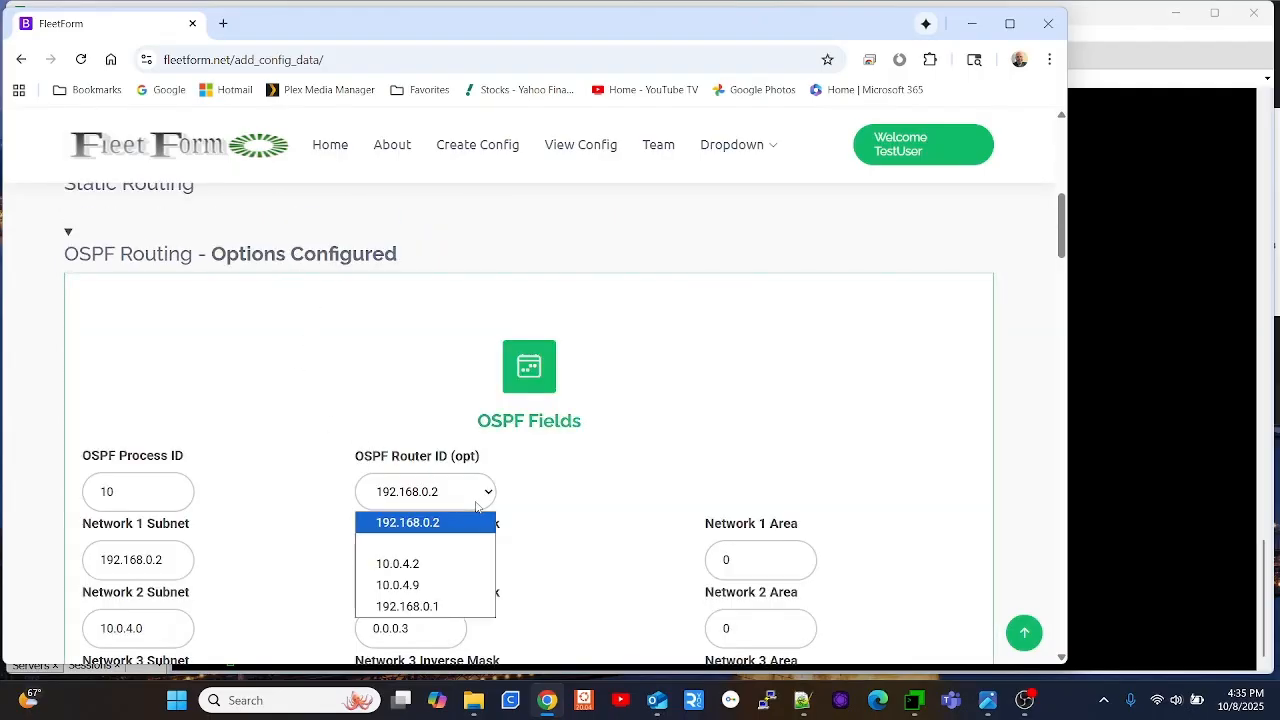
pyautogui.click(422, 606)
# - Consult the Multicast Network Diagram for Router1's addressing and set the OSPF Network 1 Subnet to 192.168.0.1
pyautogui.scroll(-1, 264, 427)
pyautogui.scroll(-1, 264, 427)
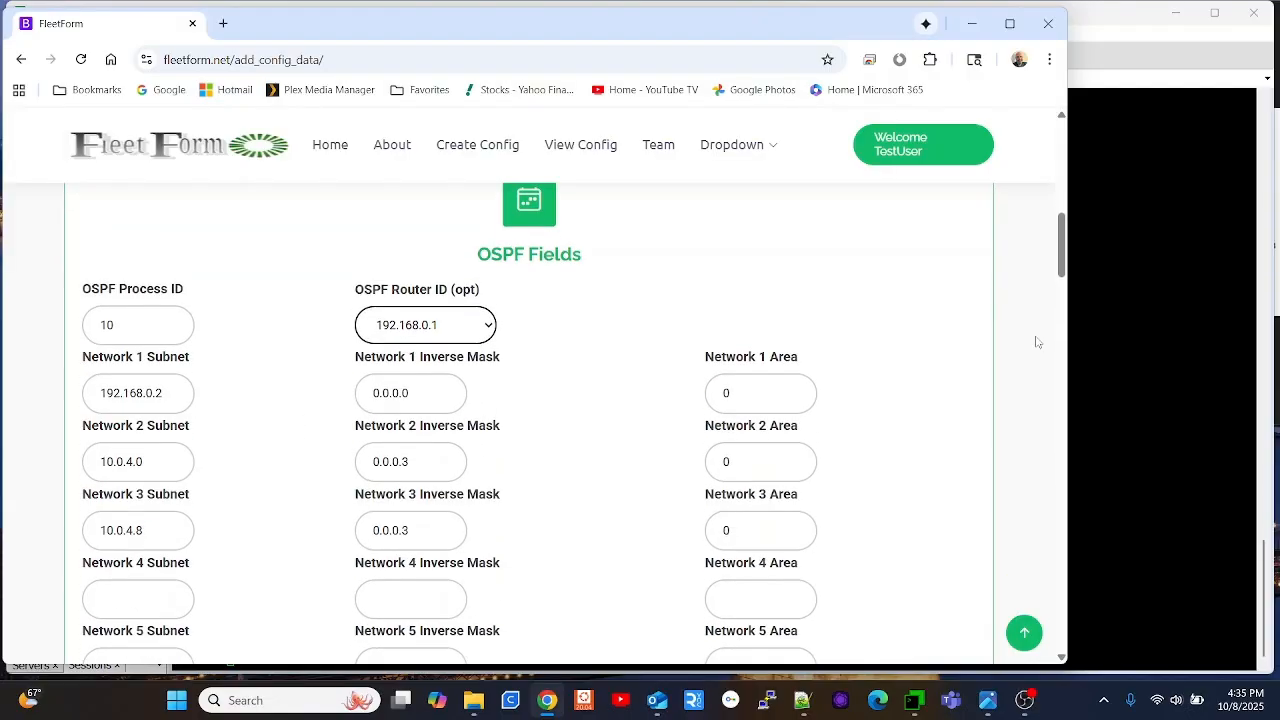
pyautogui.click(987, 700)
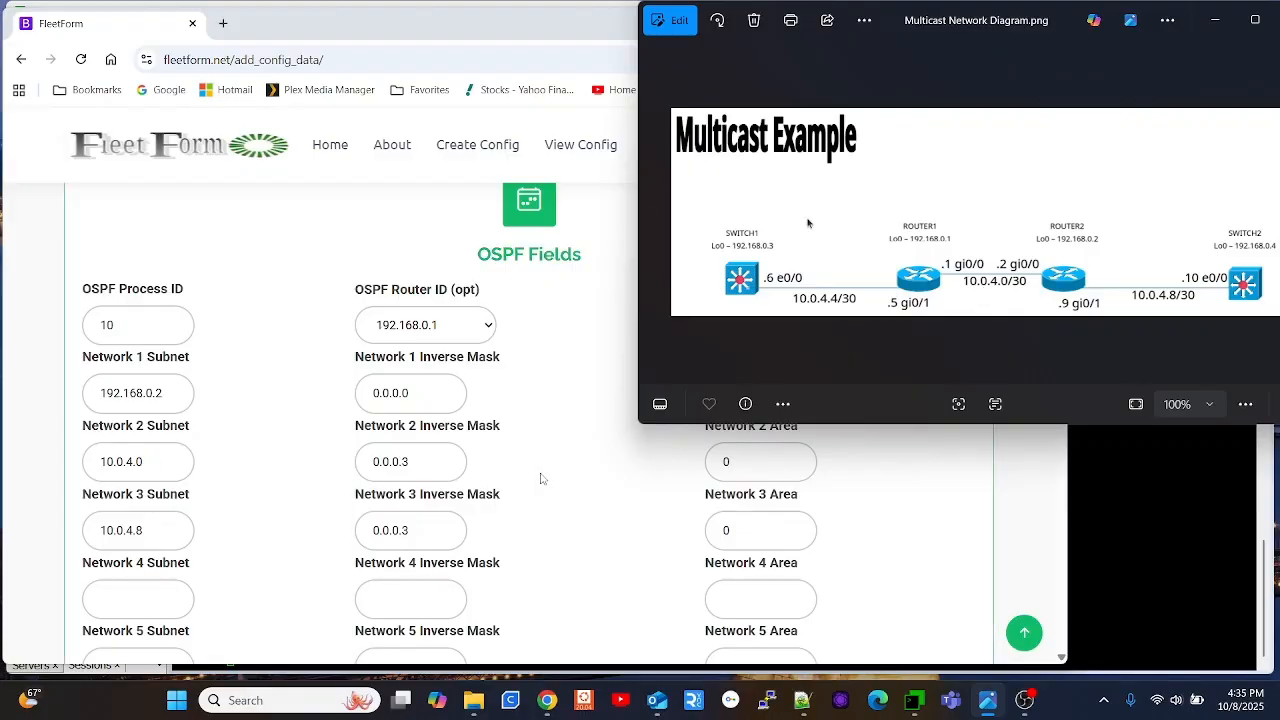
pyautogui.click(173, 392)
pyautogui.press('BackSpace')
pyautogui.write('1')
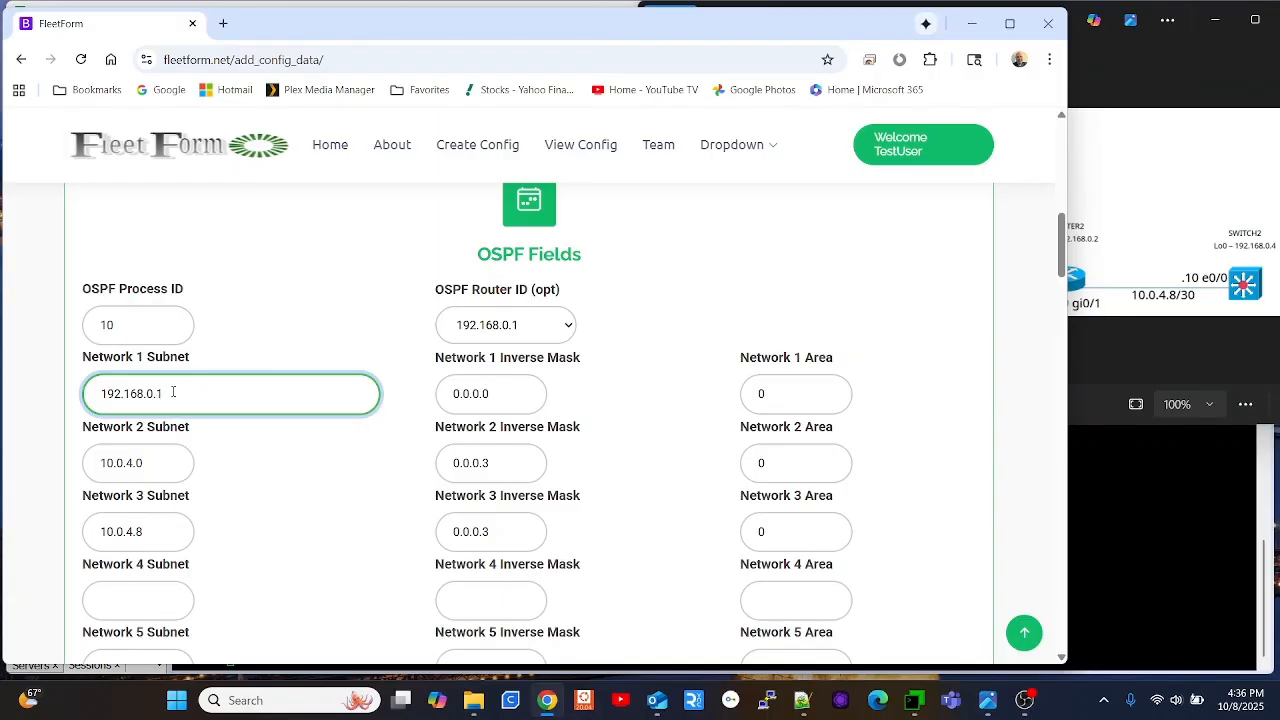
# - Check Router1's links in the network diagram, set the OSPF Network 3 Subnet to 10.0.4.4, and update the config
pyautogui.click(1098, 283)
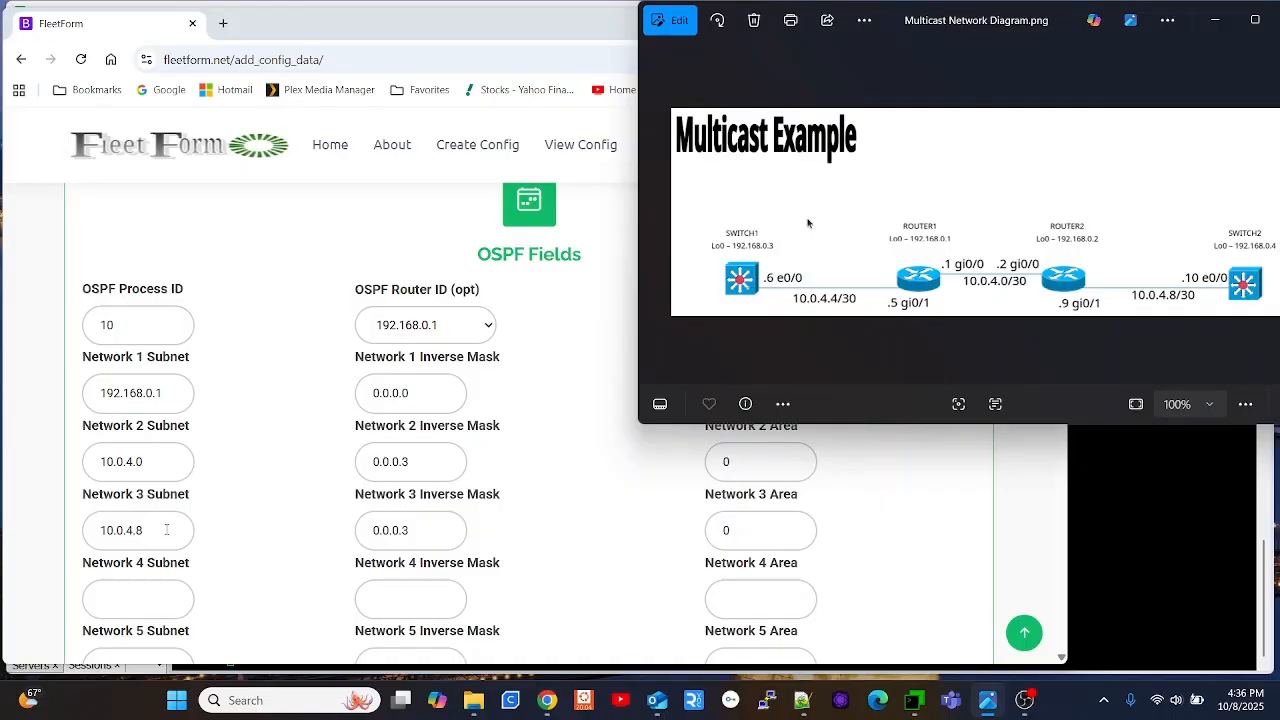
pyautogui.click(166, 530)
pyautogui.press('BackSpace')
pyautogui.write('4')
pyautogui.click(414, 487)
pyautogui.scroll(-3, 414, 487)
pyautogui.click(519, 545)
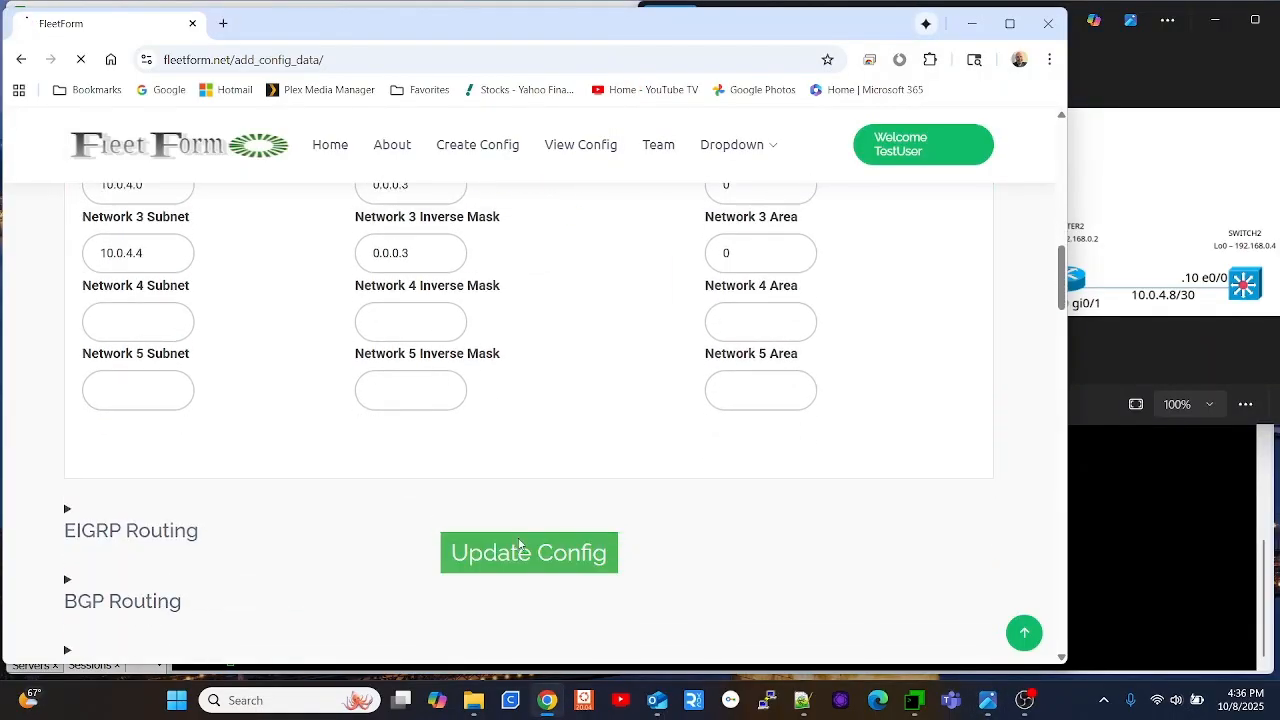
# - Copy the interface lo0 line and its ip address line from the generated configuration
pyautogui.scroll(-10, 281, 440)
pyautogui.scroll(-10, 285, 436)
pyautogui.scroll(-1, 294, 431)
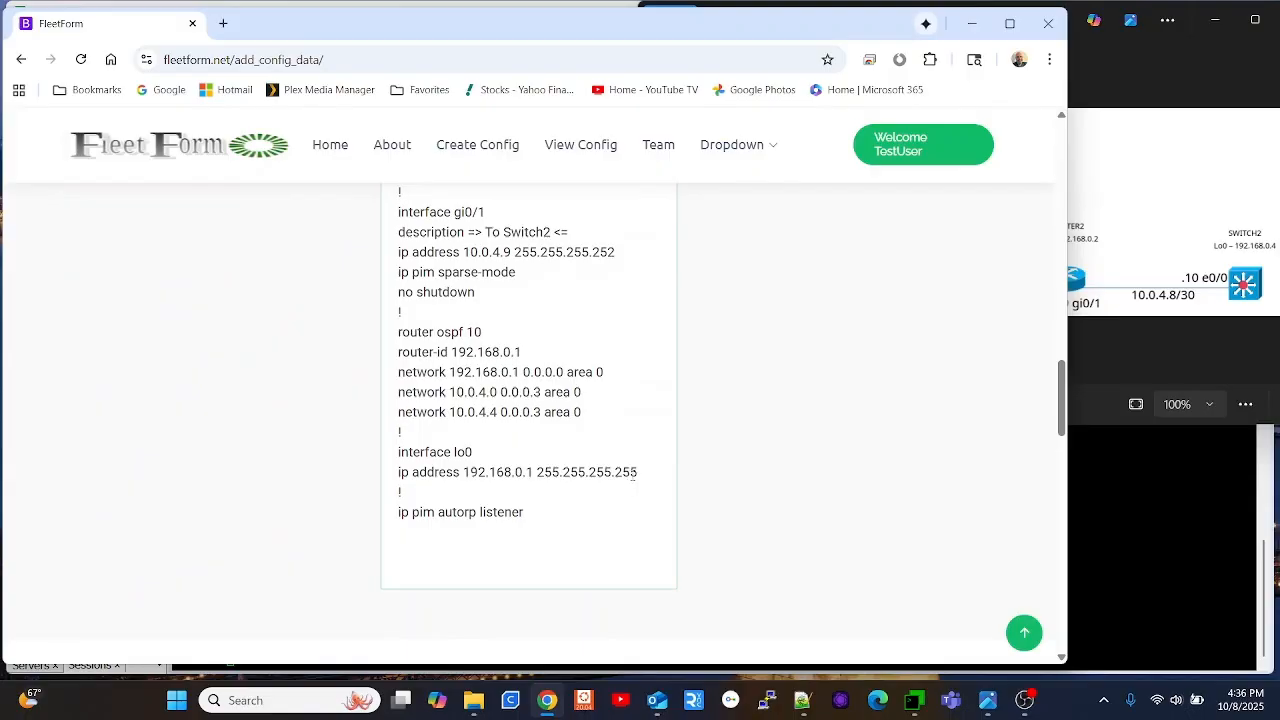
pyautogui.moveTo(643, 479); pyautogui.dragTo(393, 452)
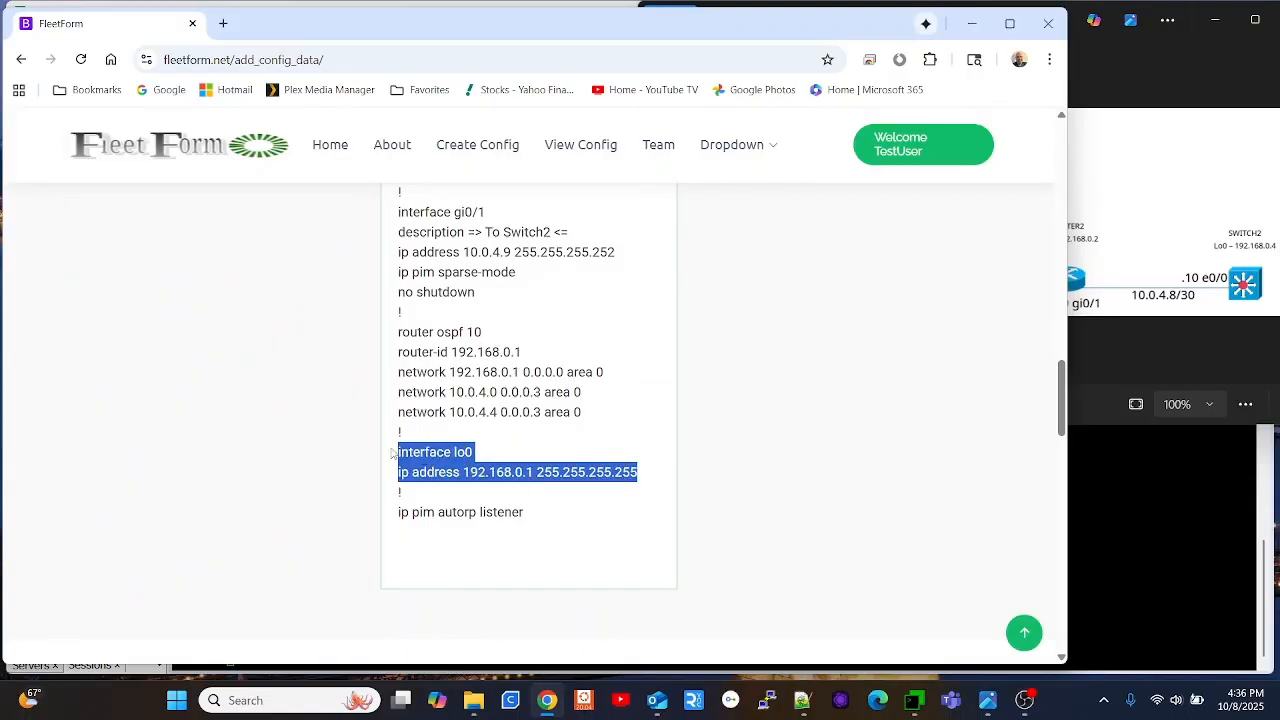
pyautogui.rightClick(414, 452)
pyautogui.click(634, 472)
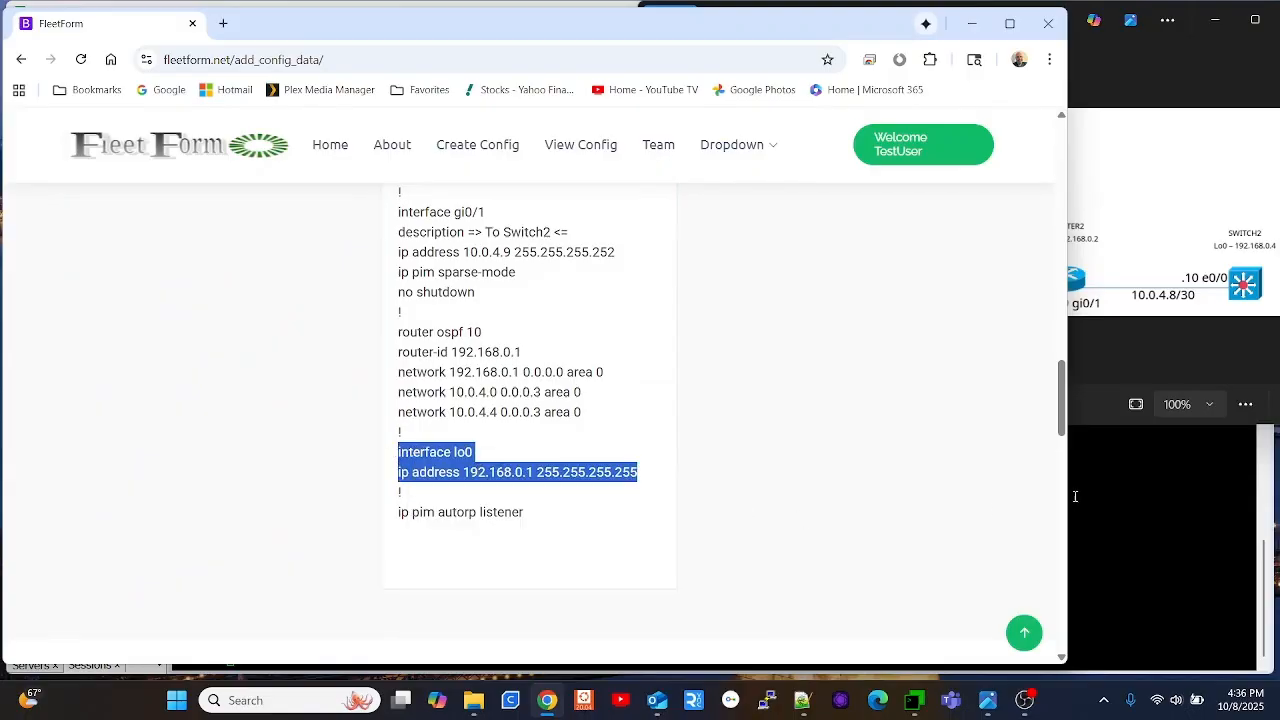
# - Enter configuration mode on Router1 in MTPuTTY with conf t and paste the copied loopback configuration
pyautogui.click(1128, 496)
pyautogui.write('conf t')
pyautogui.press('Return')
pyautogui.rightClick(932, 503)
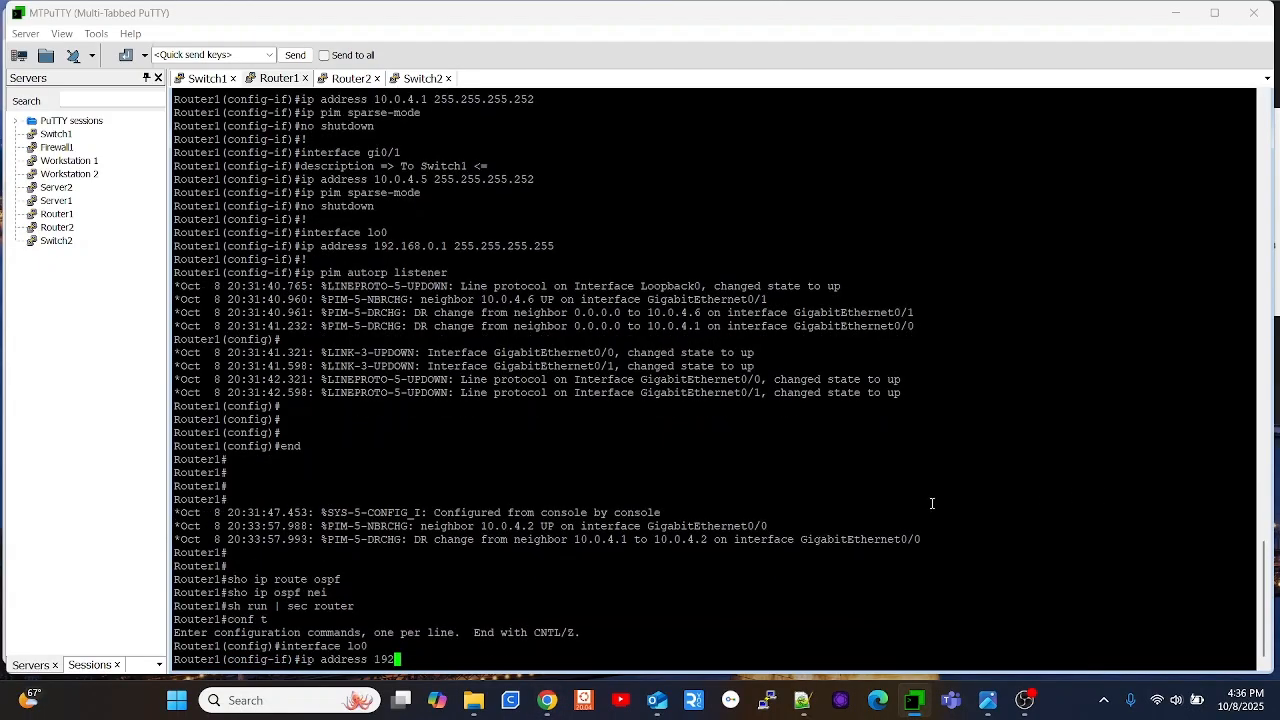
# - Return to FleetForm and copy the router ospf 10 block with its router-id and three network statements
pyautogui.click(547, 700)
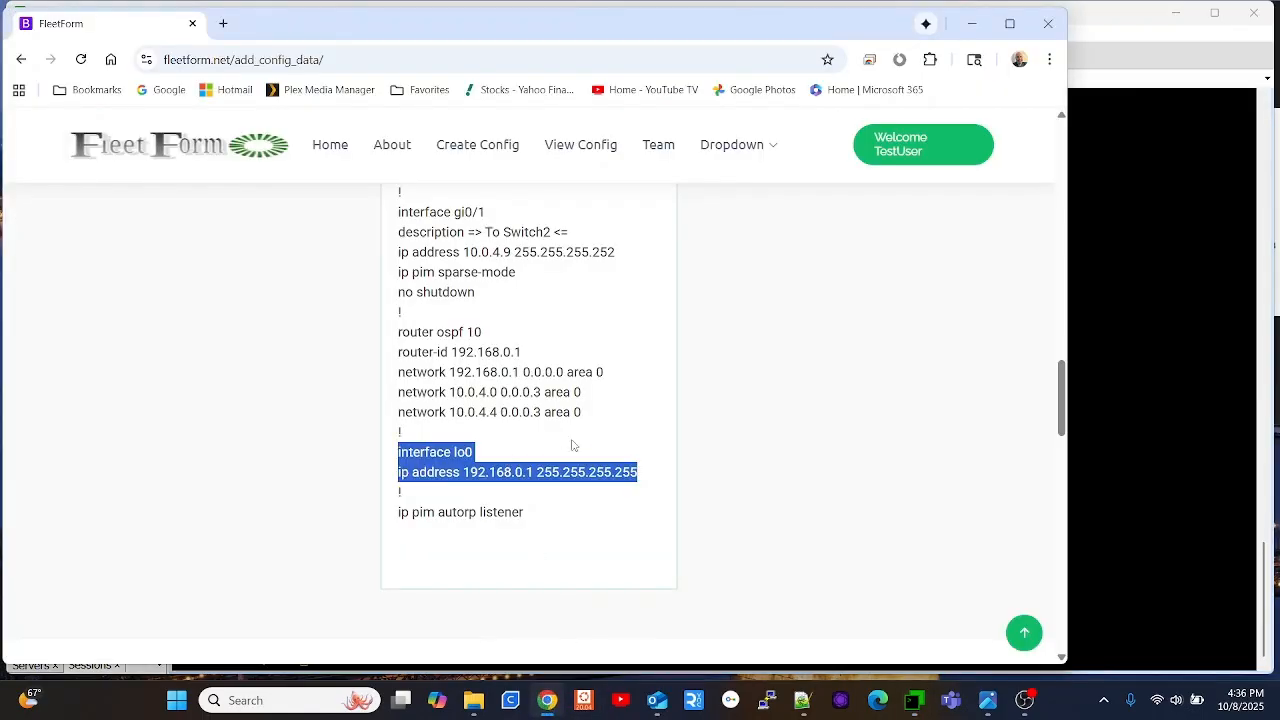
pyautogui.moveTo(586, 416); pyautogui.dragTo(398, 334)
pyautogui.rightClick(413, 346)
pyautogui.click(455, 365)
# - Paste the copied router ospf 10 block into the Router1 session and leave configuration mode with end
pyautogui.click(1152, 370)
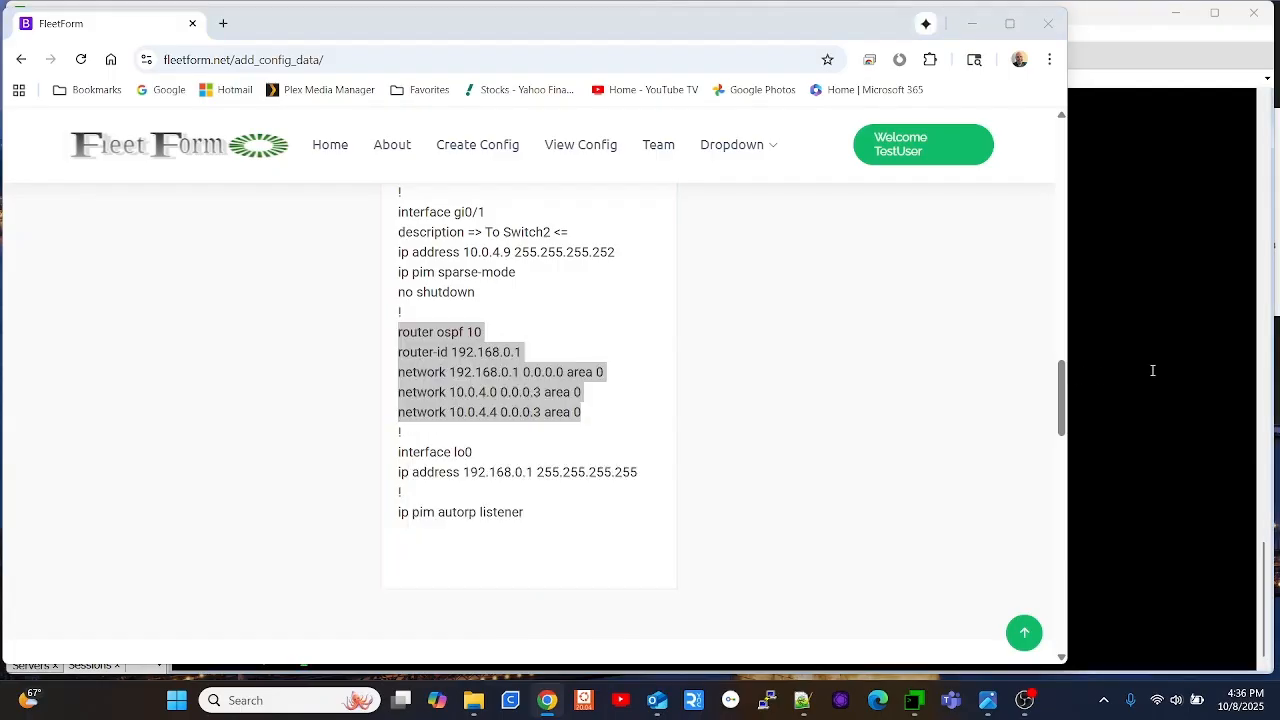
pyautogui.rightClick(961, 388)
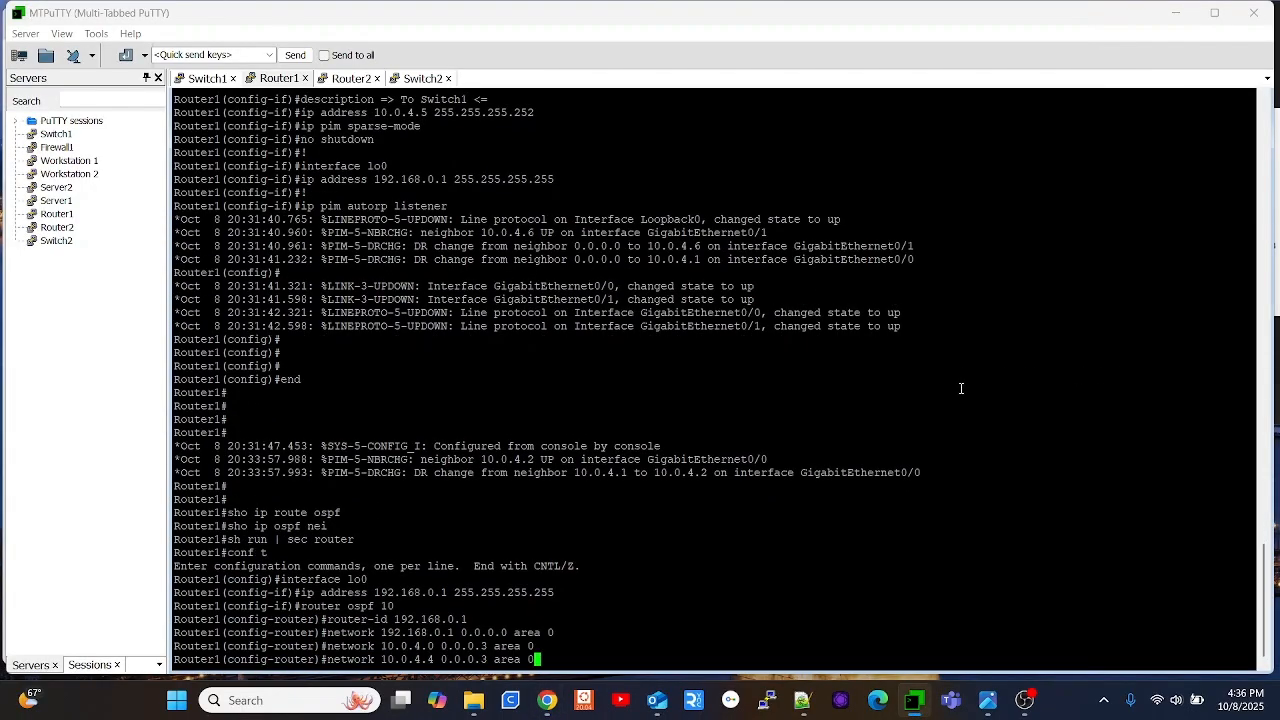
pyautogui.write('end')
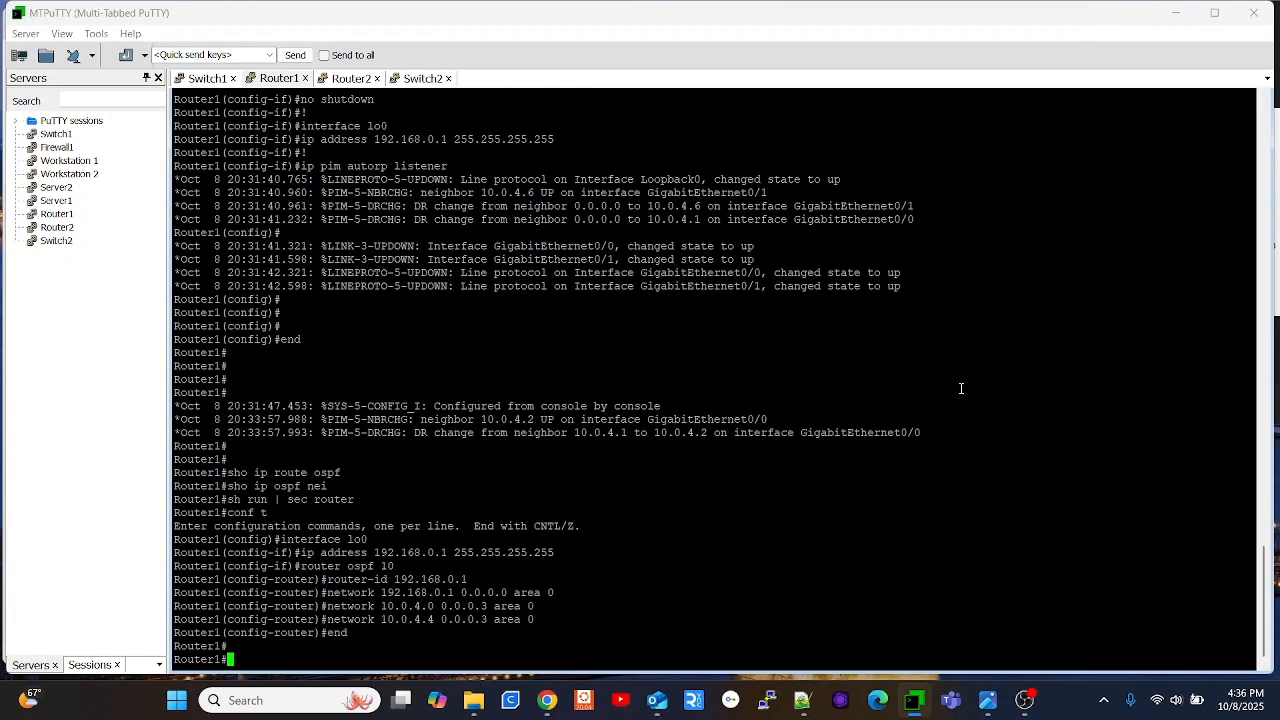
pyautogui.press('Return')
# - Check the Router1 and Switch1 consoles for new OSPF adjacency messages
pyautogui.press('Return')
pyautogui.press('Return')
pyautogui.press('Return')
pyautogui.press('Return')
pyautogui.press('Return')
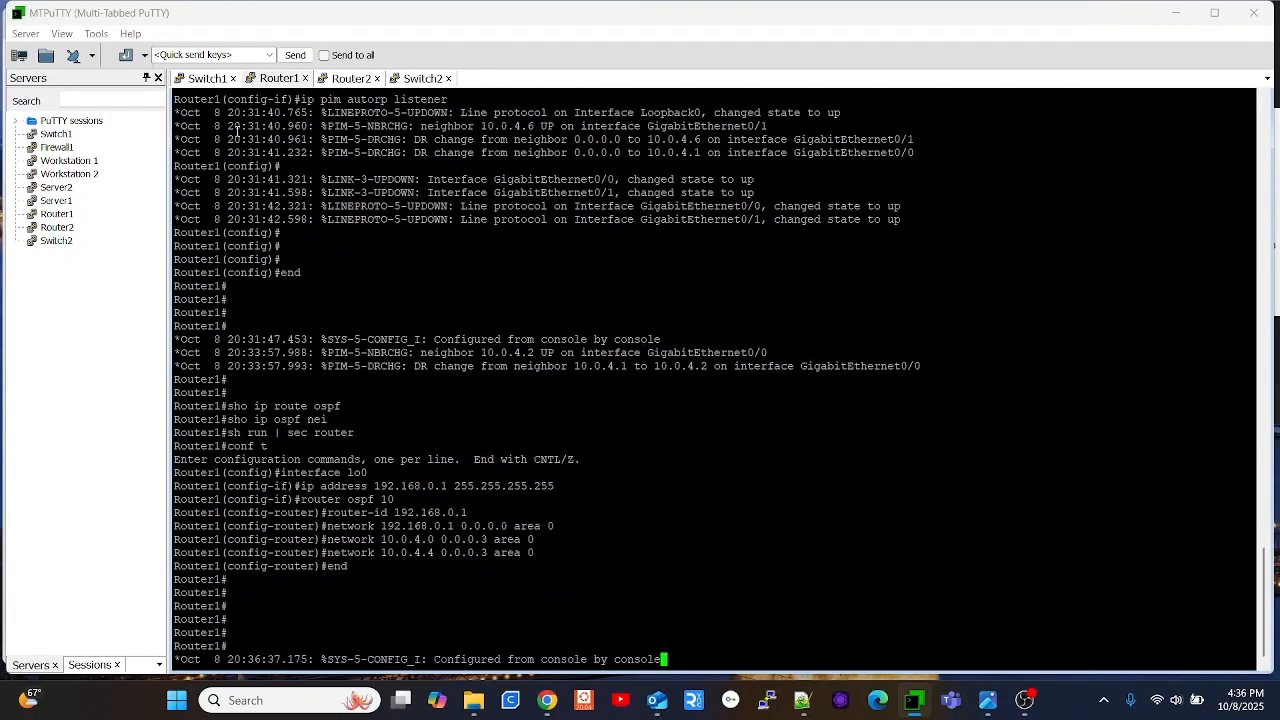
pyautogui.click(205, 79)
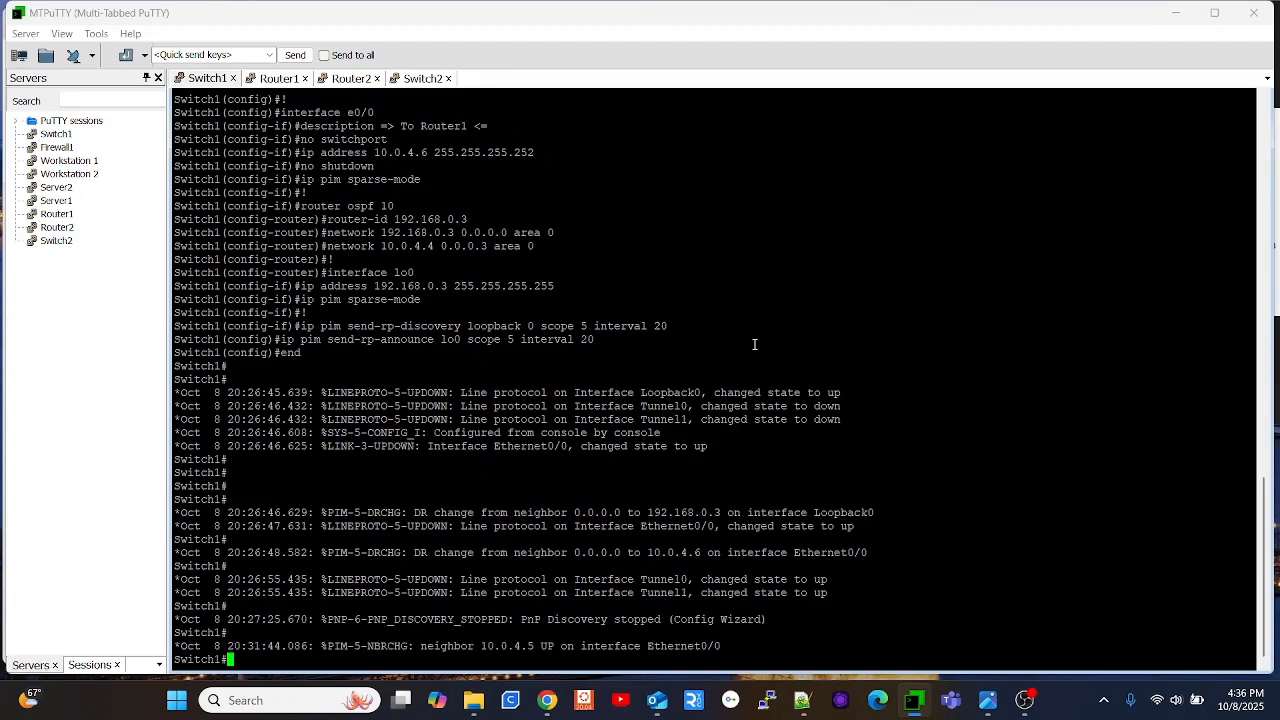
pyautogui.click(280, 84)
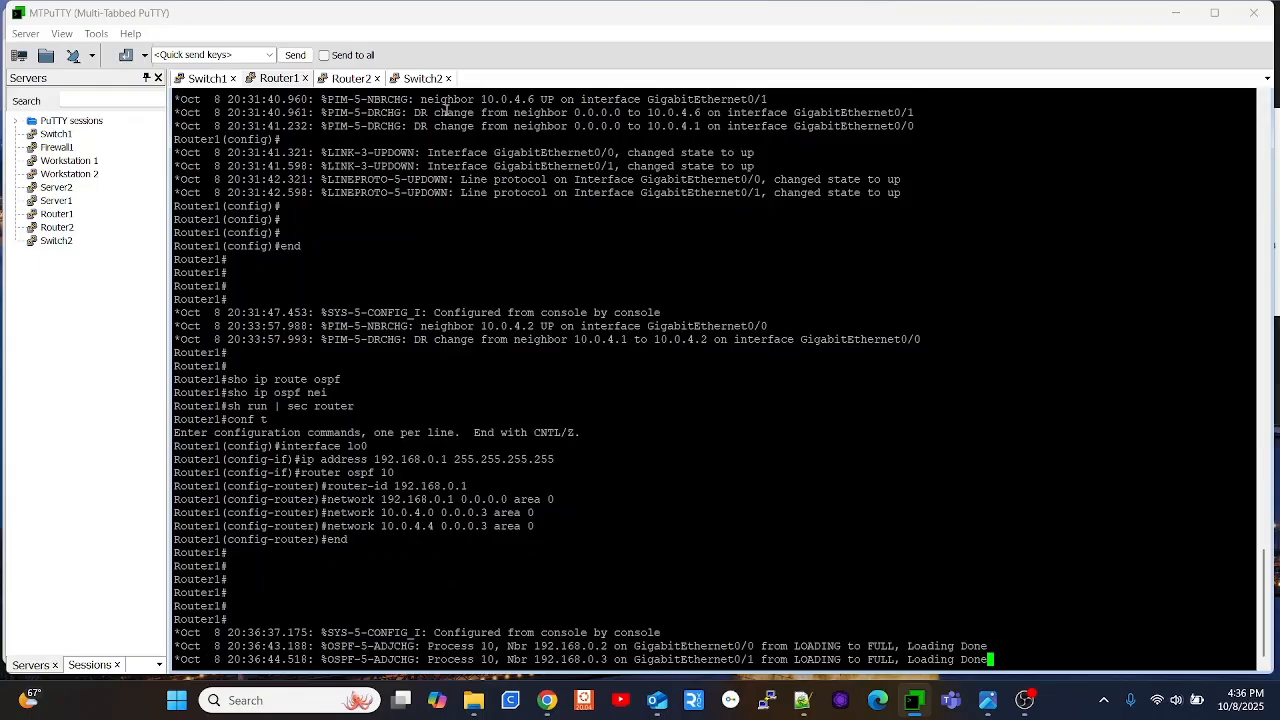
# - Go to the Switch2 session and list its OSPF routes twice with sho ip route ospf
pyautogui.click(421, 79)
pyautogui.press('Return')
pyautogui.press('Return')
pyautogui.press('Return')
pyautogui.press('Return')
pyautogui.press('Return')
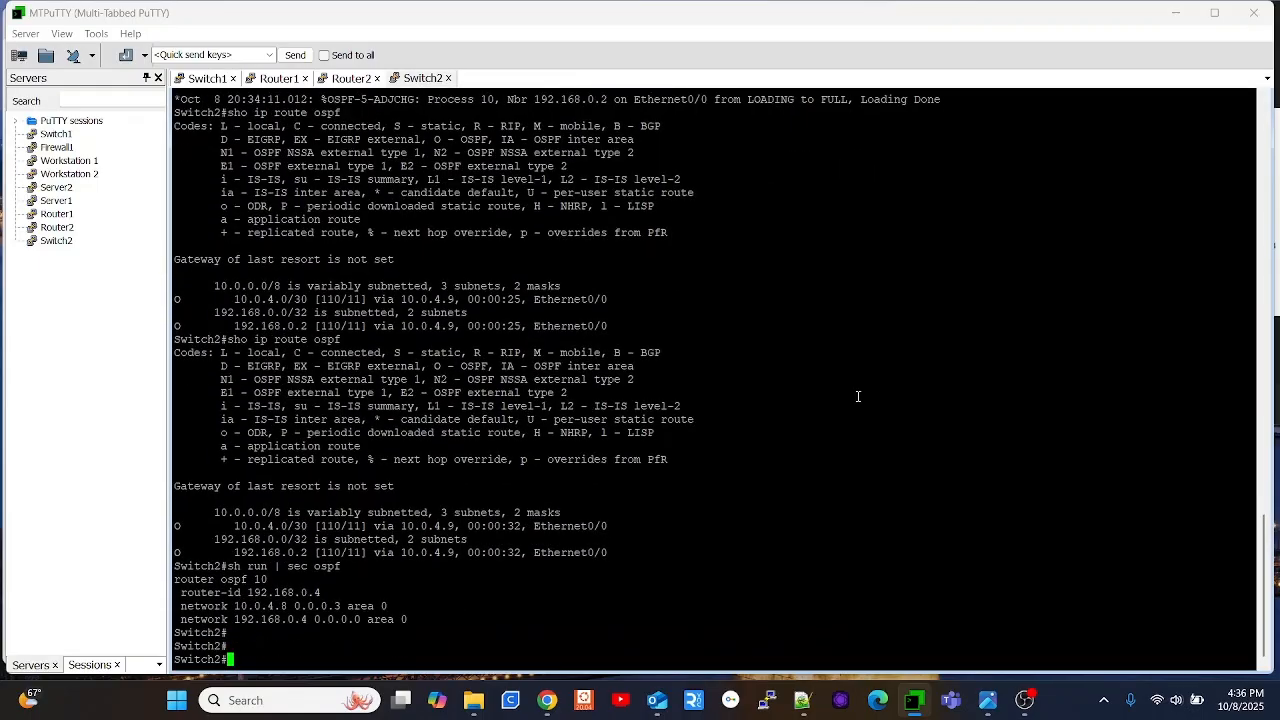
pyautogui.press('Up')
pyautogui.press('Up')
pyautogui.press('Return')
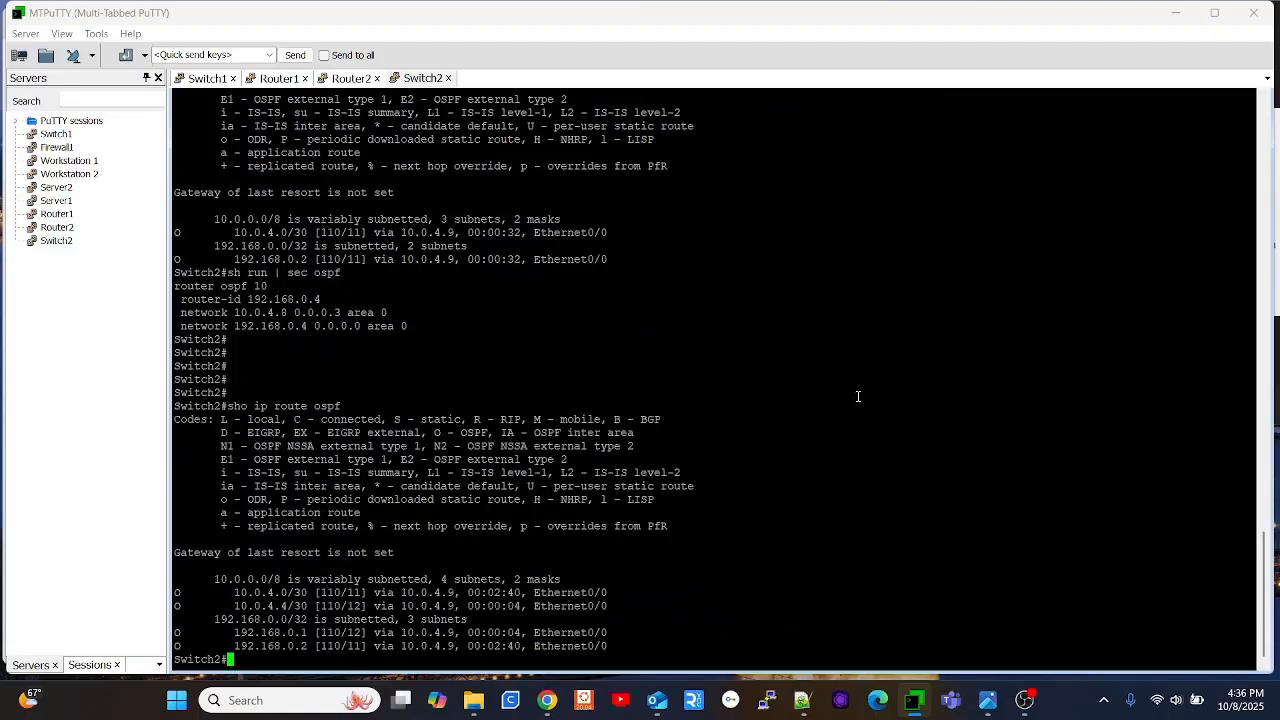
pyautogui.press('Up')
pyautogui.press('Return')
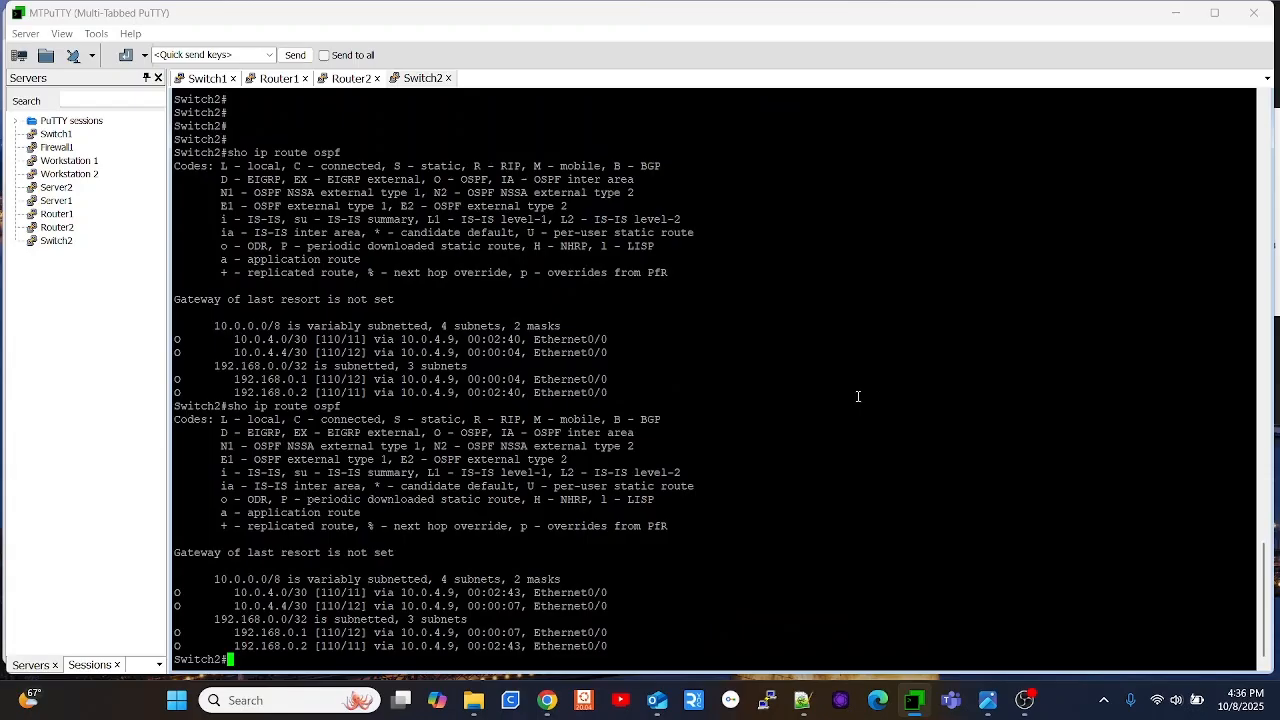
# - Go to the Switch1 session and list its OSPF routes with sho ip route ospf
pyautogui.click(205, 78)
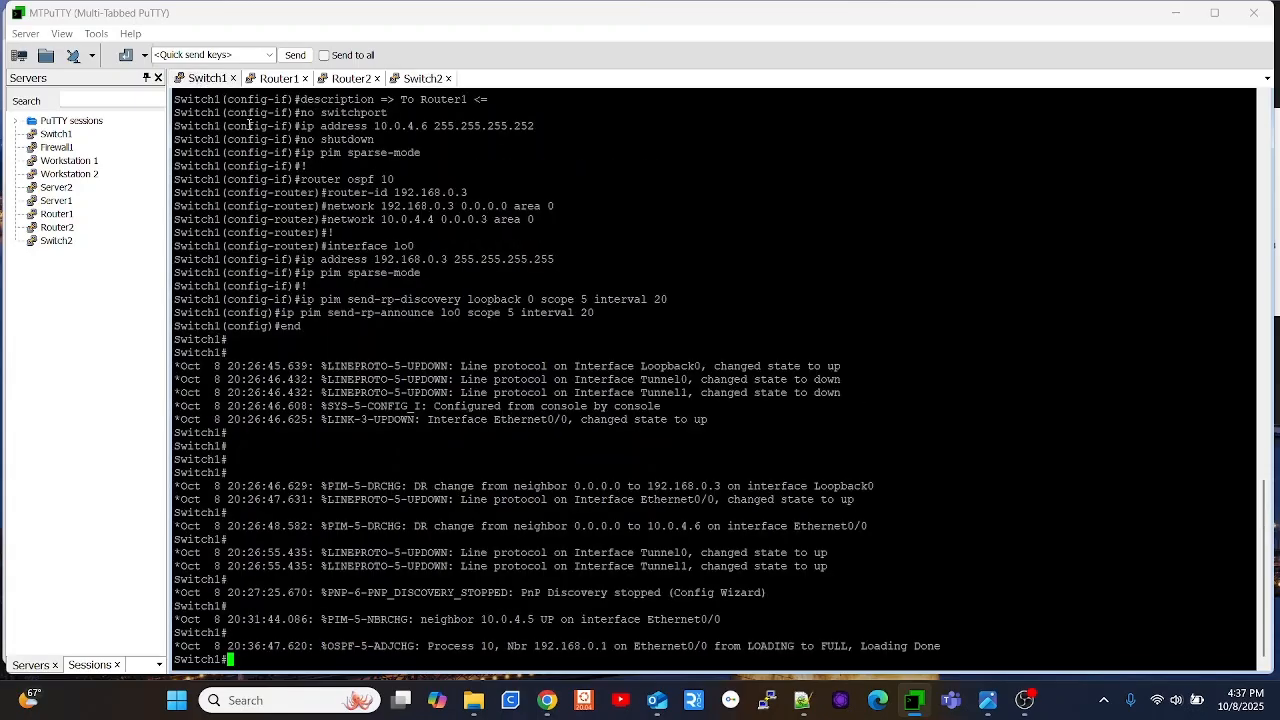
pyautogui.press('Return')
pyautogui.press('Return')
pyautogui.press('Return')
pyautogui.press('Return')
pyautogui.write('sho')
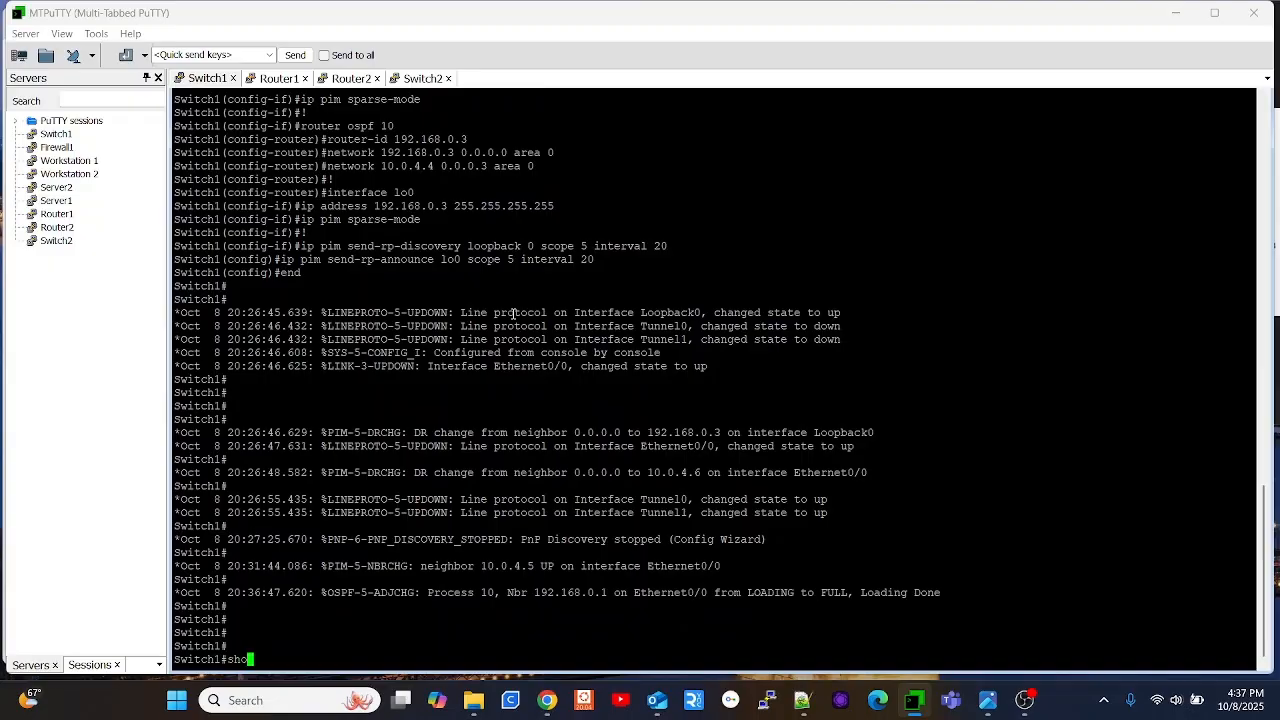
pyautogui.write(' ip route ospf')
pyautogui.press('Return')
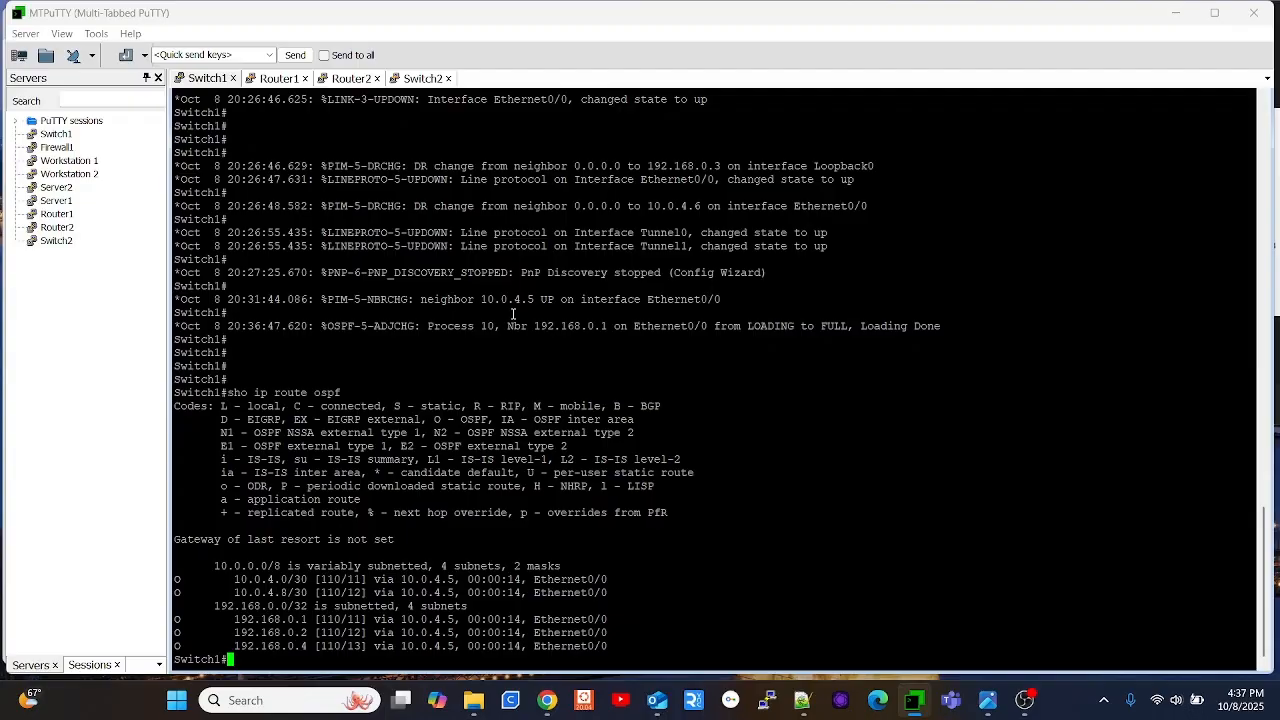
# - Highlight the 192.168.0.1, 192.168.0.2 and 192.168.0.4 loopback entries in Switch1's OSPF route list
pyautogui.moveTo(231, 628)
pyautogui.mouseDown()
pyautogui.moveTo(303, 617)
pyautogui.moveTo(234, 607)
pyautogui.mouseUp()
pyautogui.click(313, 627)
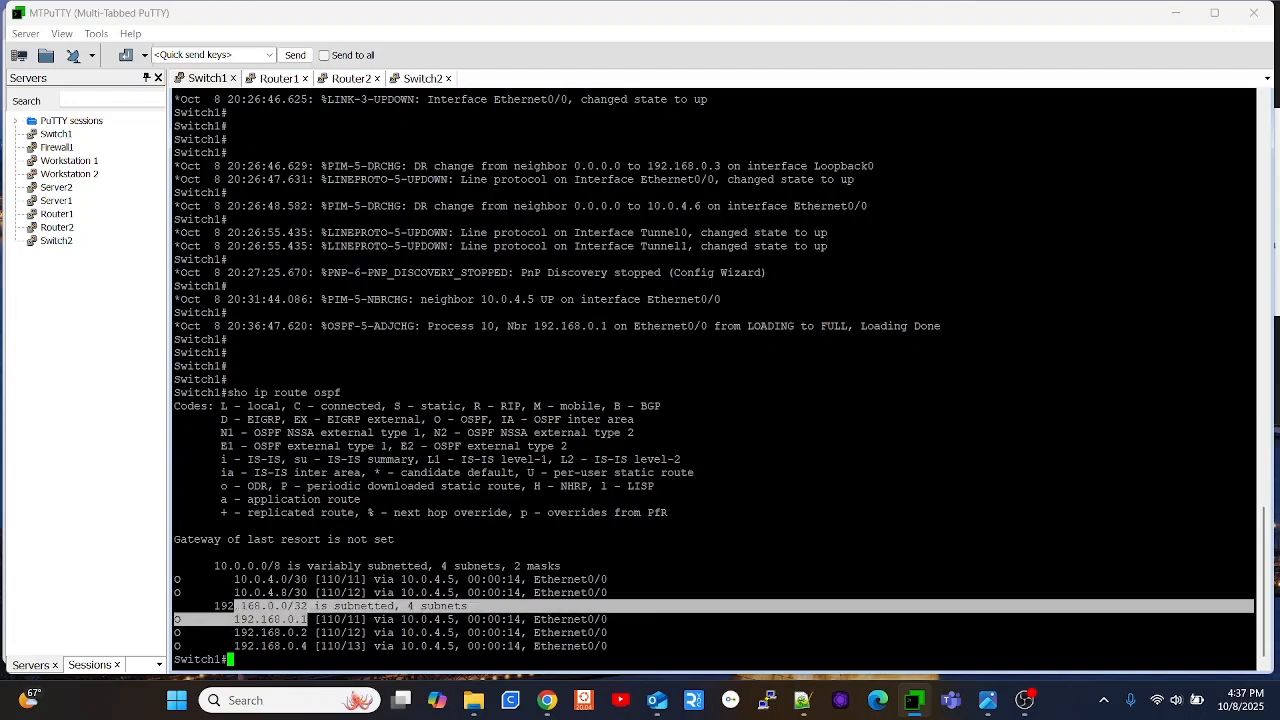
pyautogui.moveTo(314, 633); pyautogui.dragTo(236, 632)
pyautogui.moveTo(314, 646); pyautogui.dragTo(234, 647)
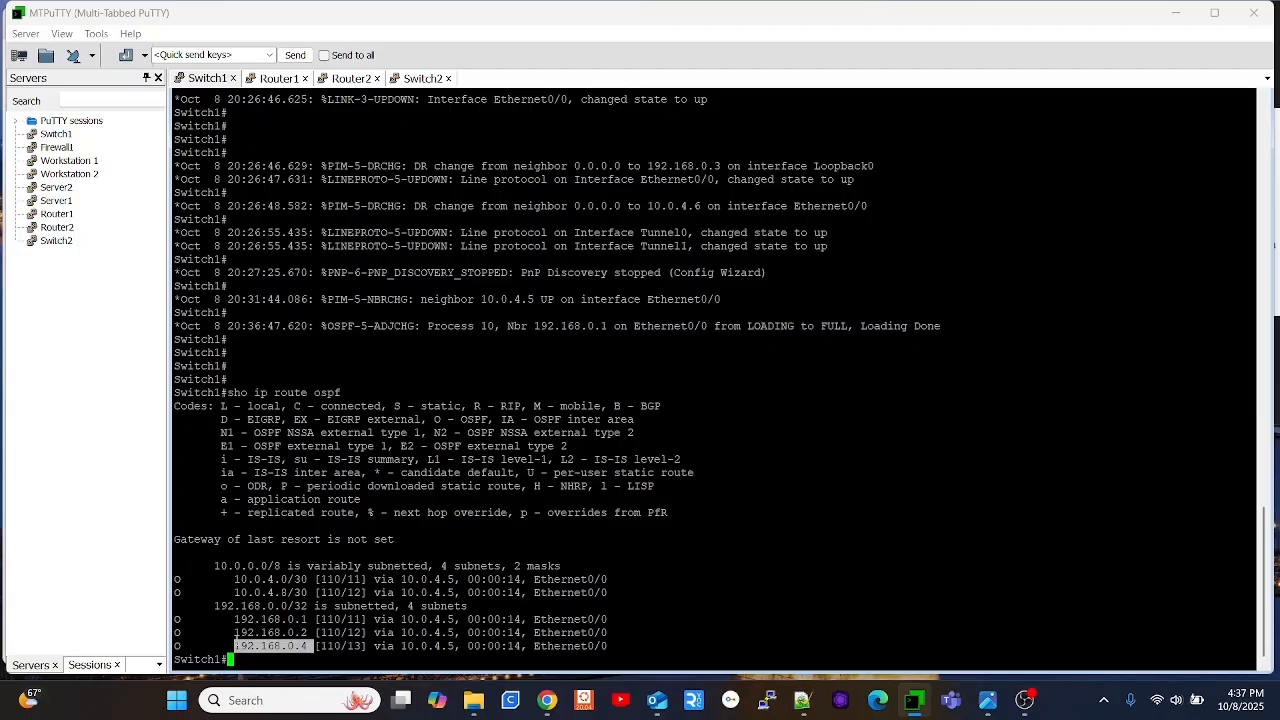
pyautogui.click(613, 566)
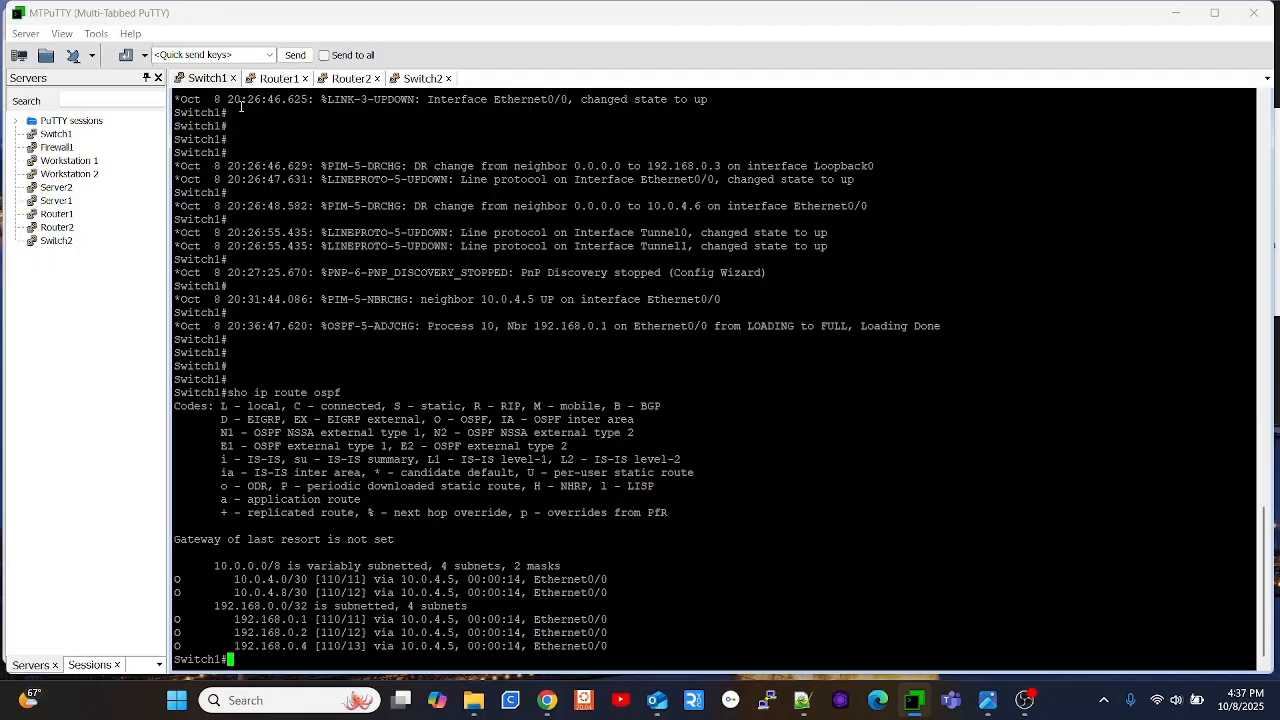
# - List the OSPF routes again in the Switch2 session with sho ip route ospf and highlight the Tunnel0 line protocol message
pyautogui.click(420, 78)
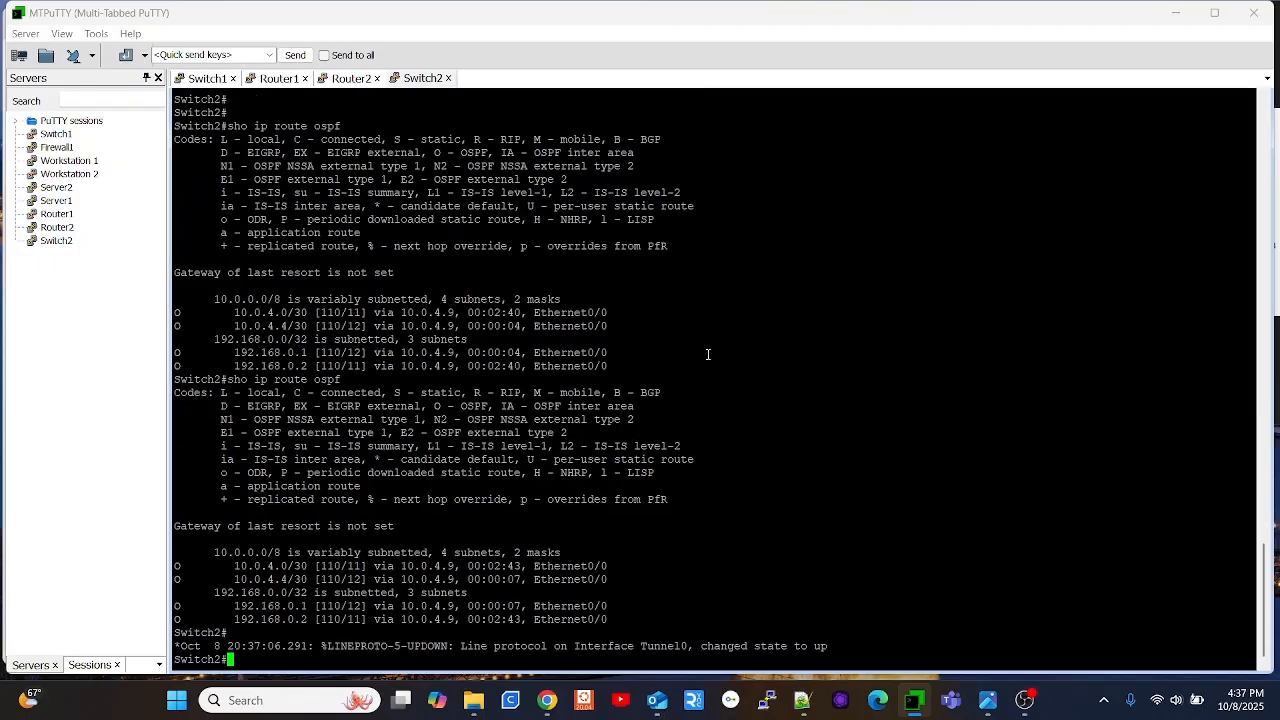
pyautogui.press('Return')
pyautogui.press('Return')
pyautogui.press('Return')
pyautogui.press('Up')
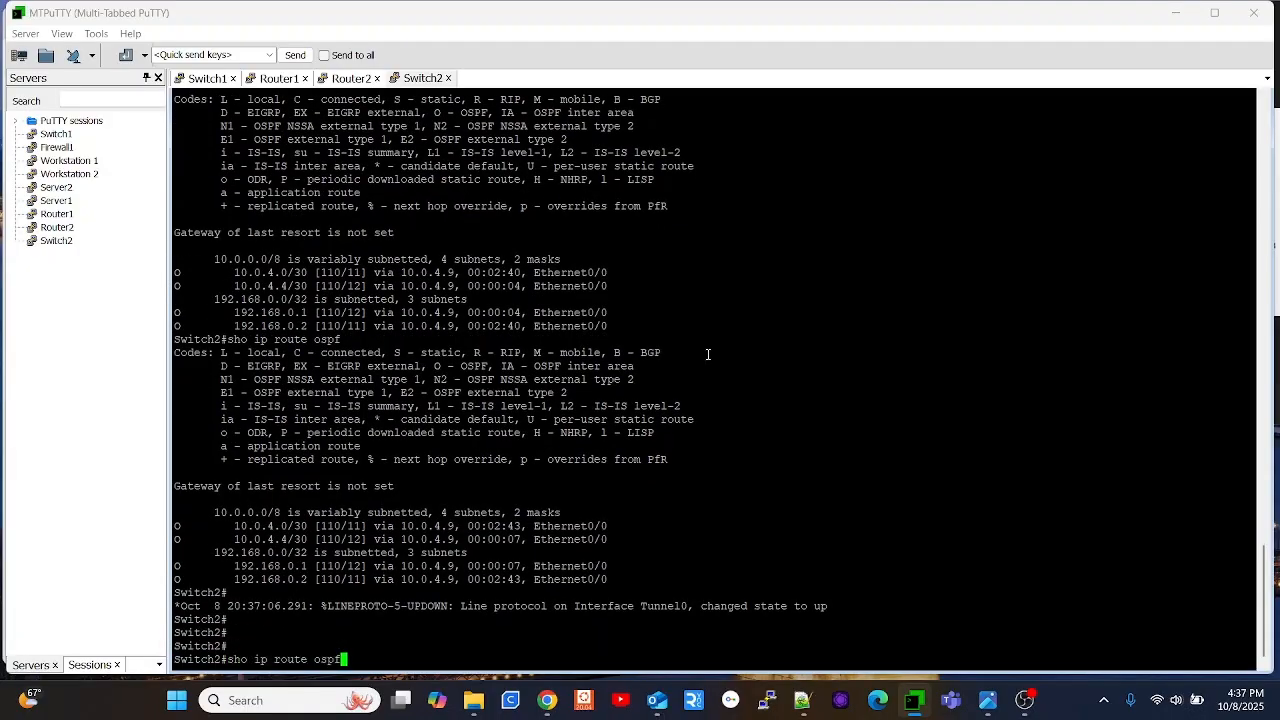
pyautogui.press('Return')
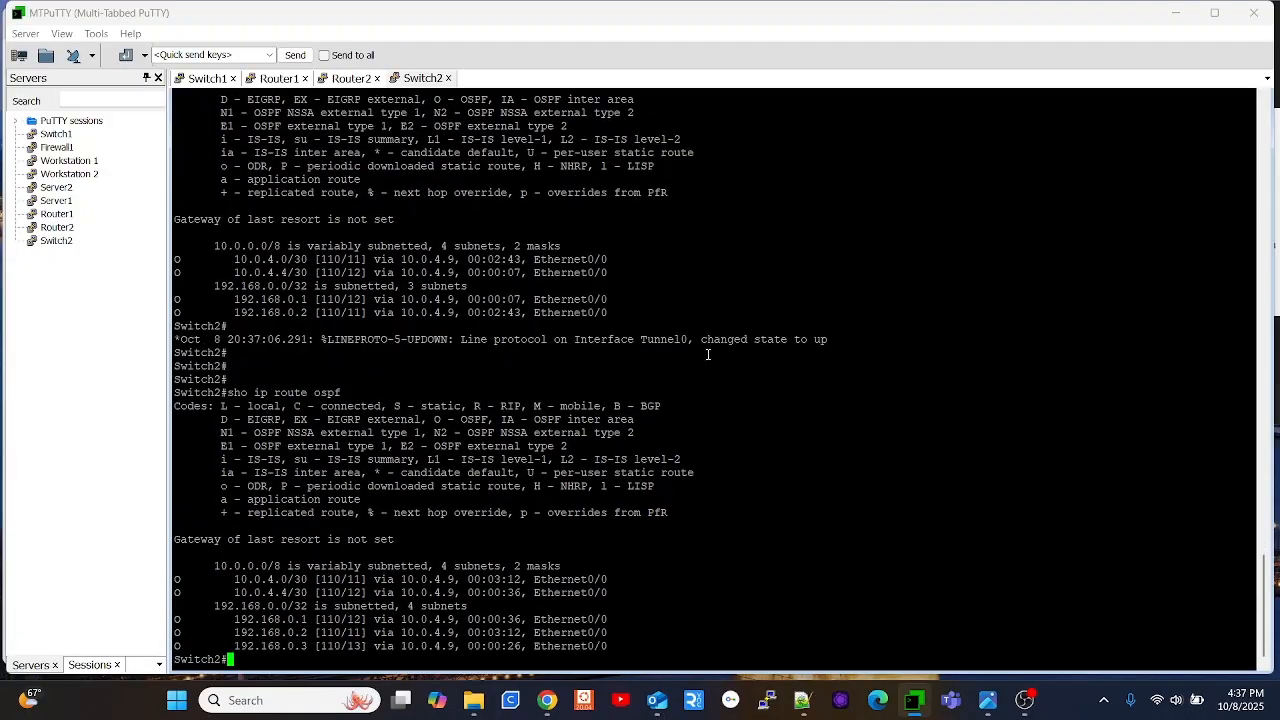
pyautogui.moveTo(1250, 339); pyautogui.dragTo(325, 339)
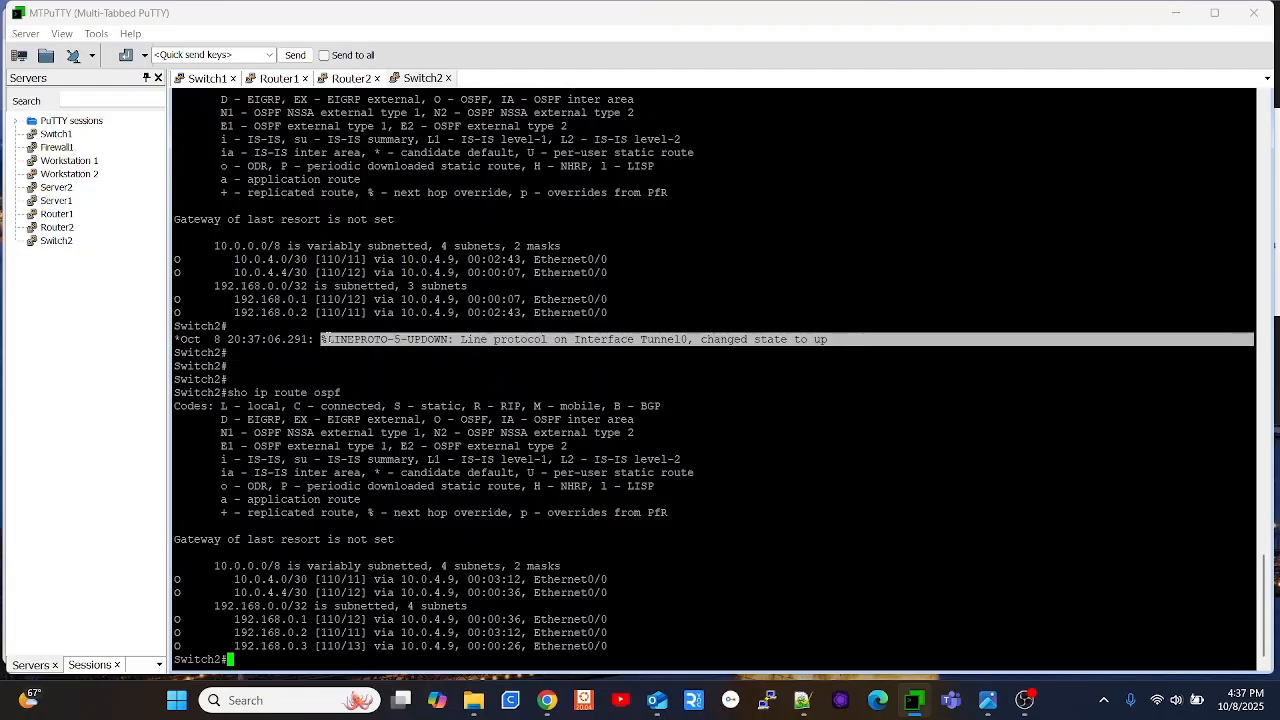
# - Display Switch2's PIM neighbor table with sho ip pim neighbor
pyautogui.click(794, 404)
pyautogui.write('sho ')
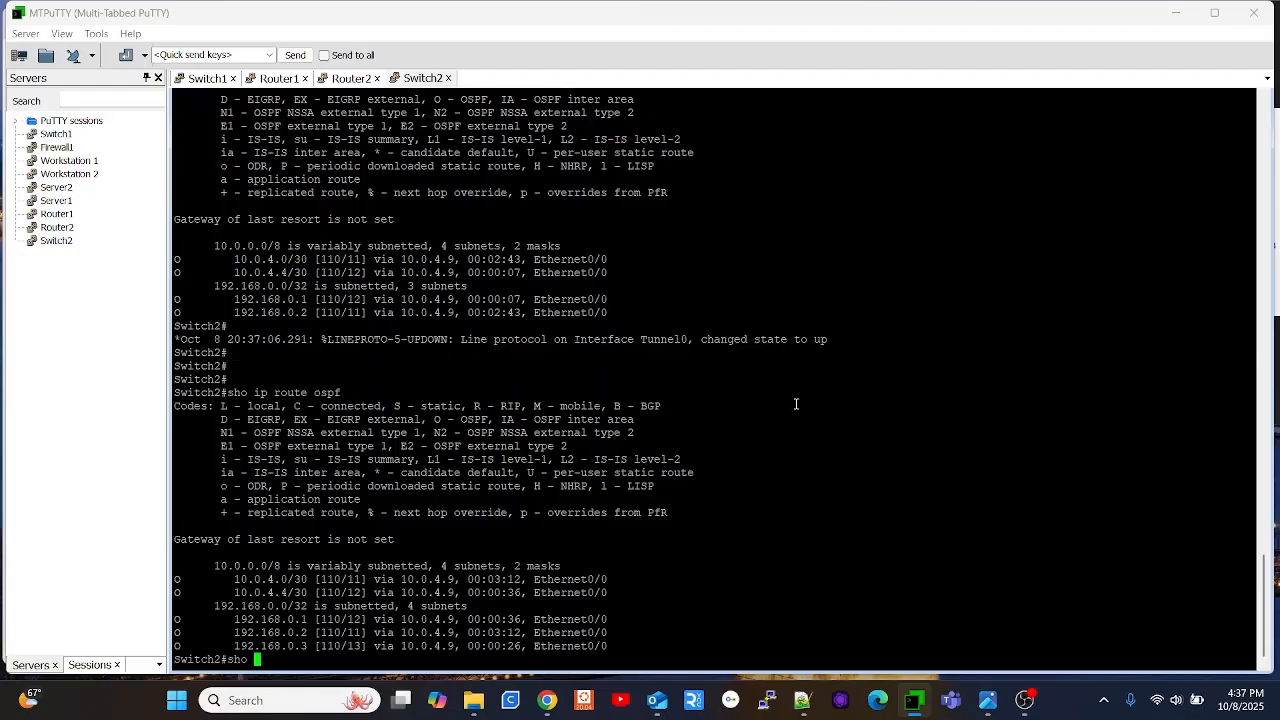
pyautogui.write('ip pim nei')
pyautogui.press('Tab')
pyautogui.press('Return')
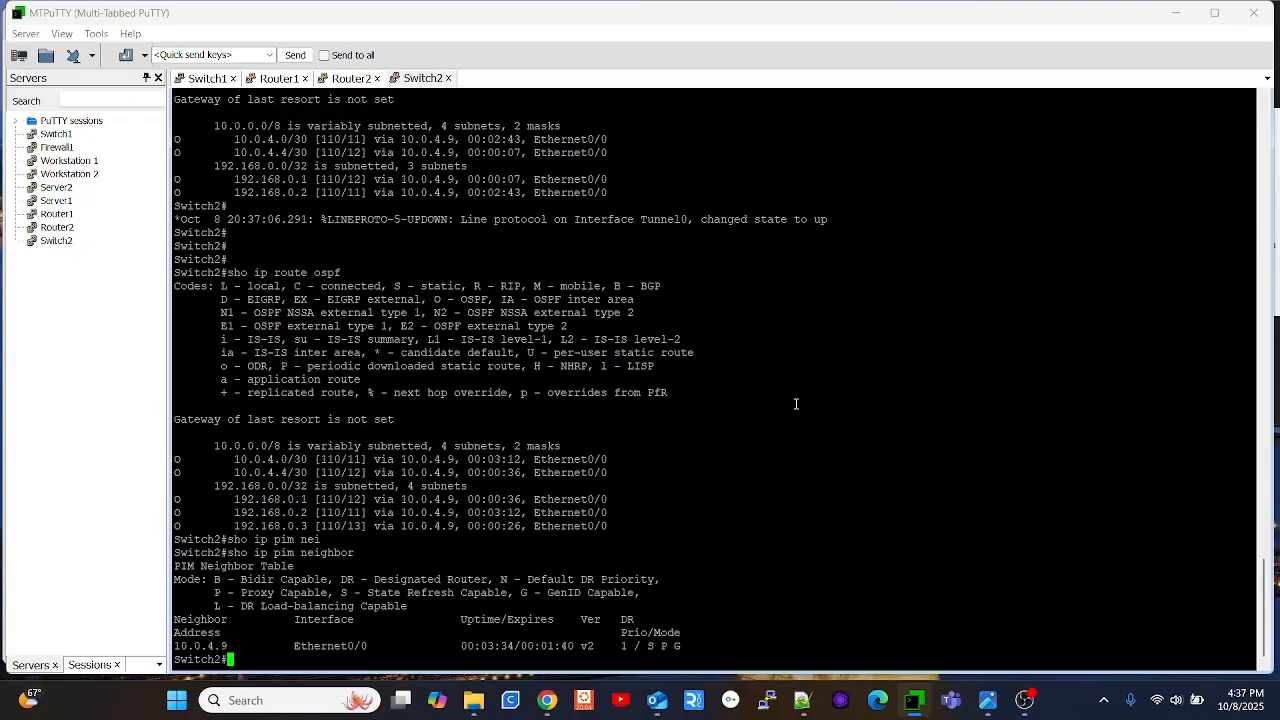
# - Go to the Router2 session, run sho ip pim nei, and highlight the neighbor addresses 10.0.4.1 and 10.0.4.10
pyautogui.click(347, 80)
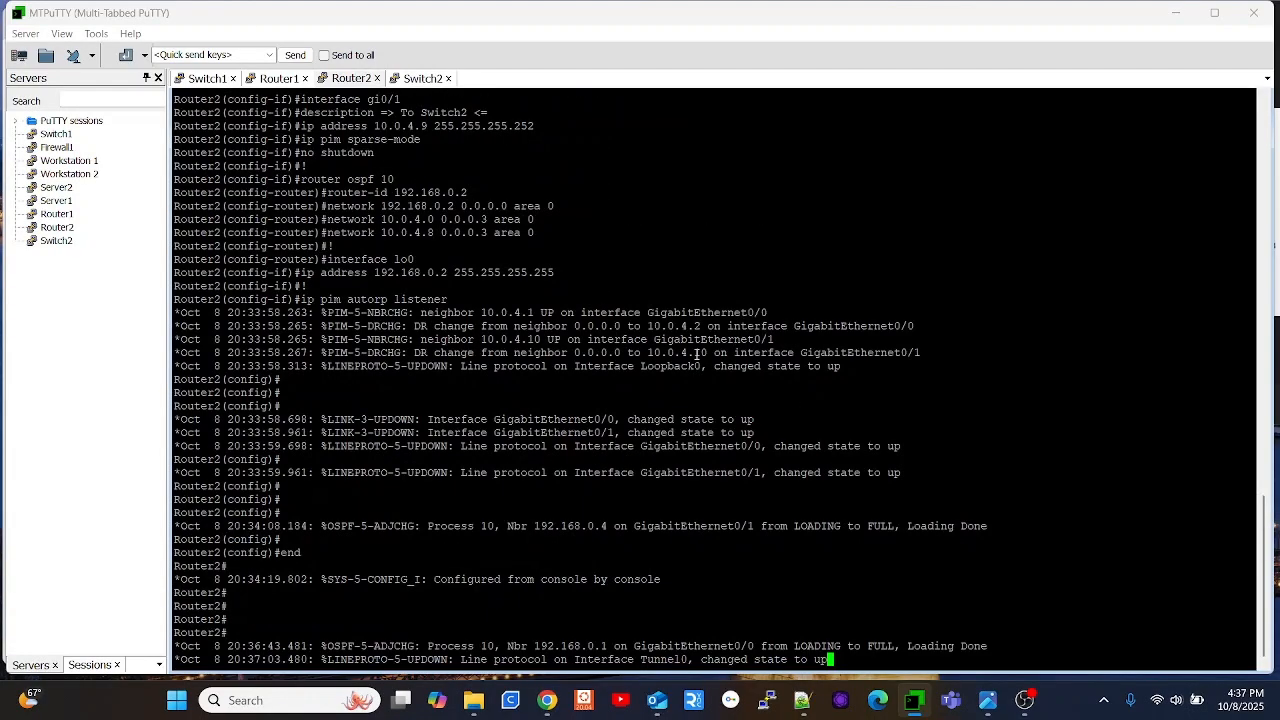
pyautogui.press('Return')
pyautogui.press('Return')
pyautogui.press('Return')
pyautogui.press('Return')
pyautogui.press('Return')
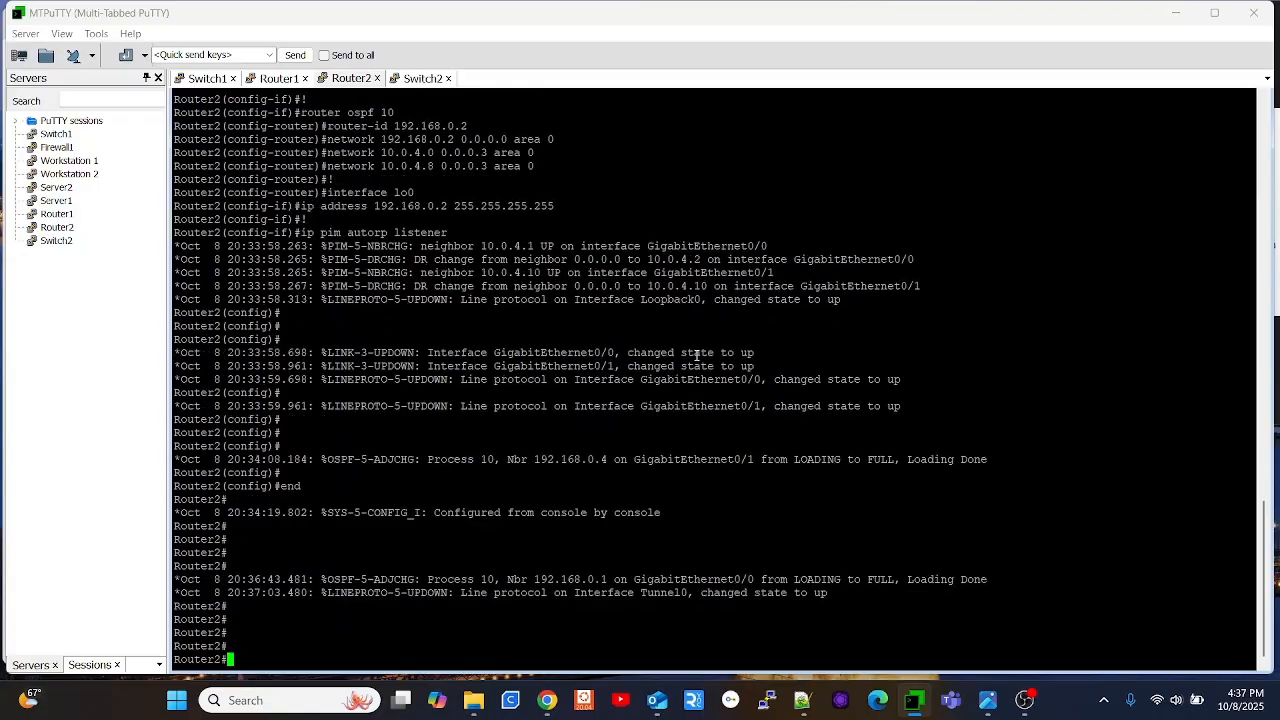
pyautogui.write('sho ip pim nei')
pyautogui.press('Return')
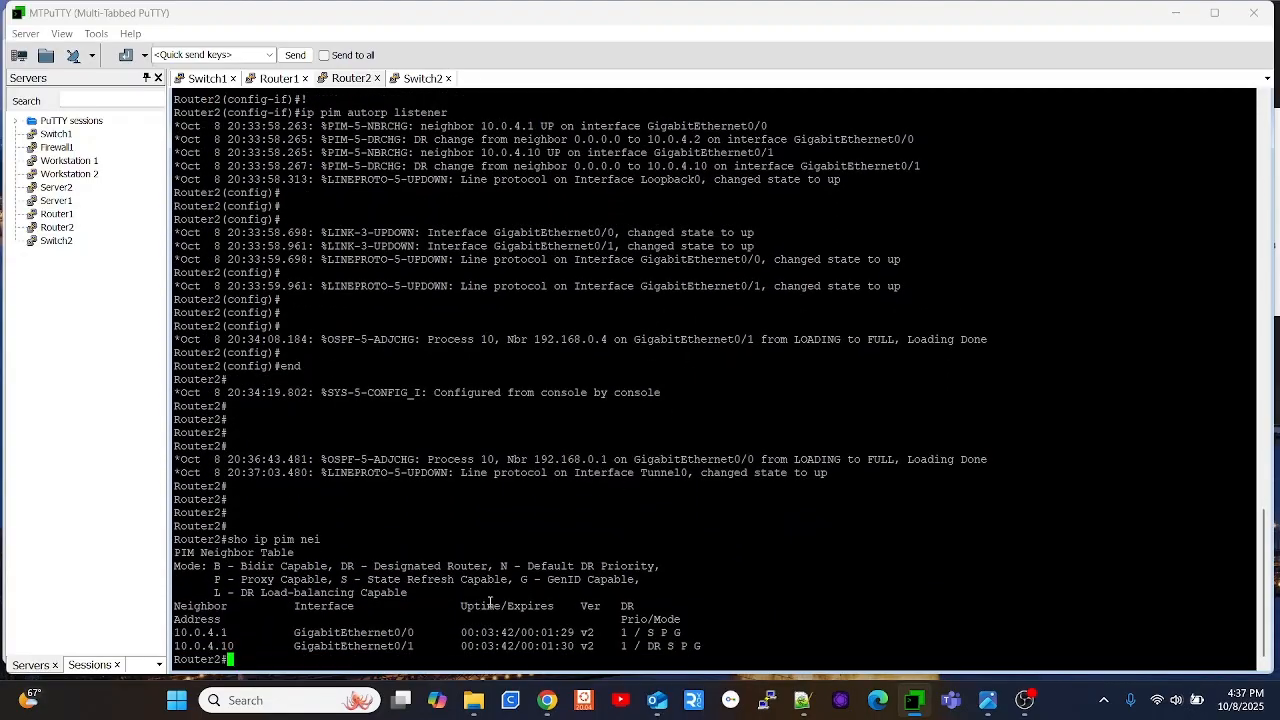
pyautogui.moveTo(225, 633); pyautogui.dragTo(183, 620)
pyautogui.moveTo(252, 646); pyautogui.dragTo(186, 646)
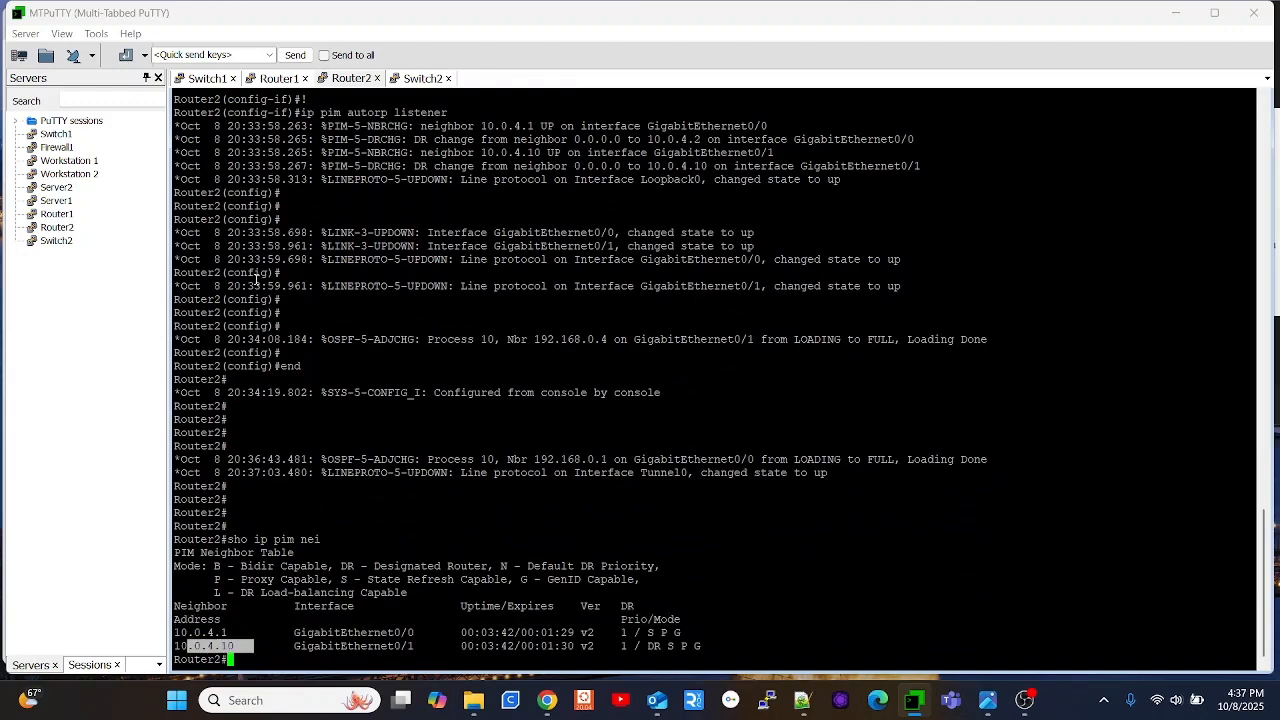
# - Go to the Router1 session, run sho ip pim nei, and highlight its neighbor addresses
pyautogui.click(280, 79)
pyautogui.press('Return')
pyautogui.press('Return')
pyautogui.press('Return')
pyautogui.press('Return')
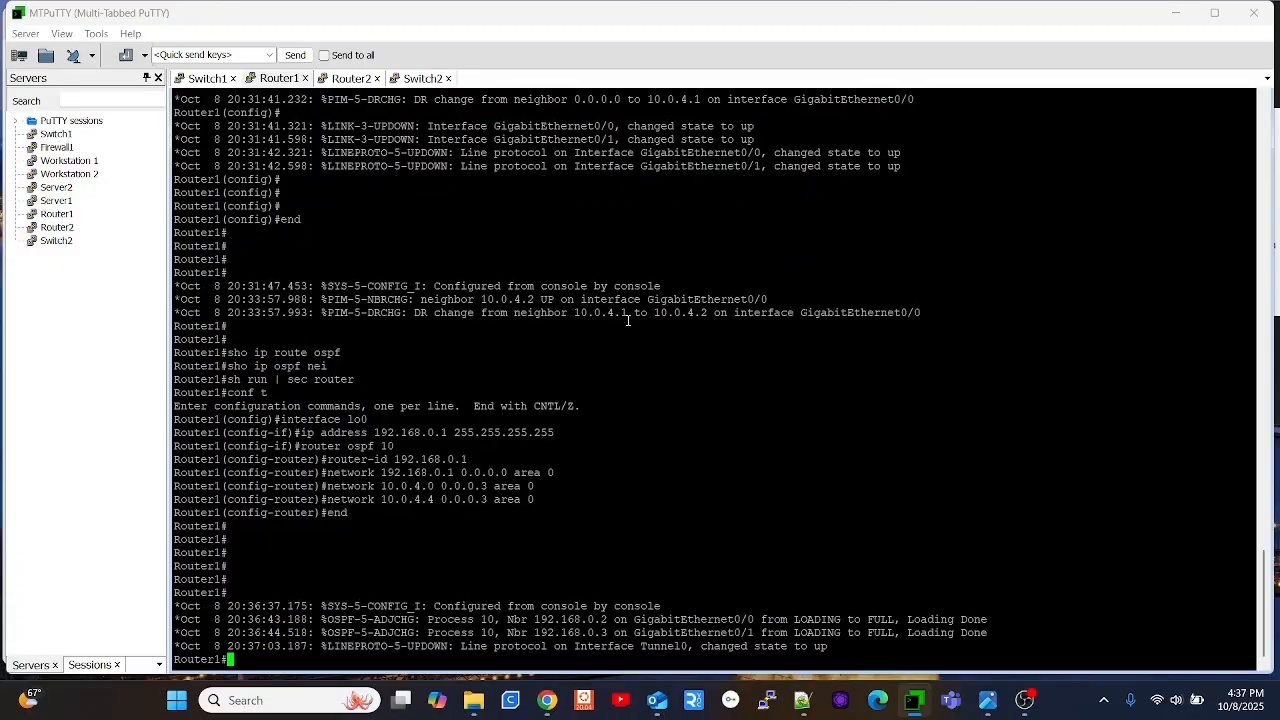
pyautogui.write('sho ip pim nei')
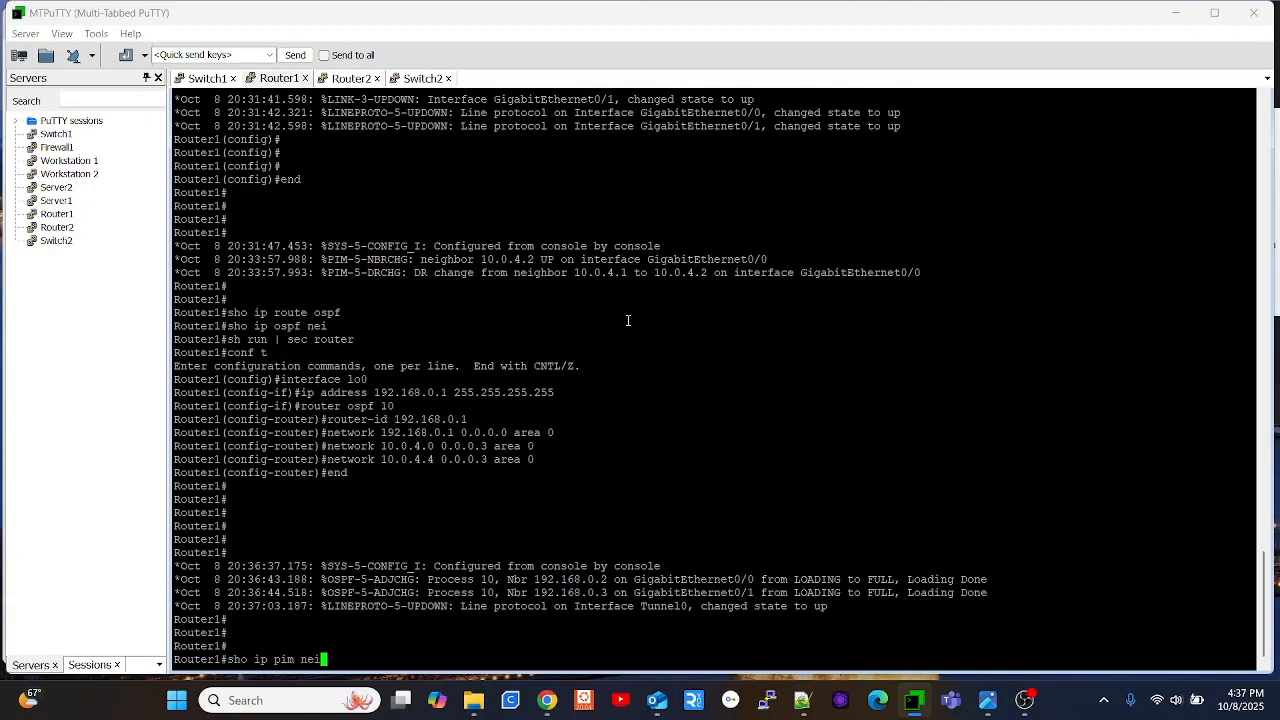
pyautogui.press('Return')
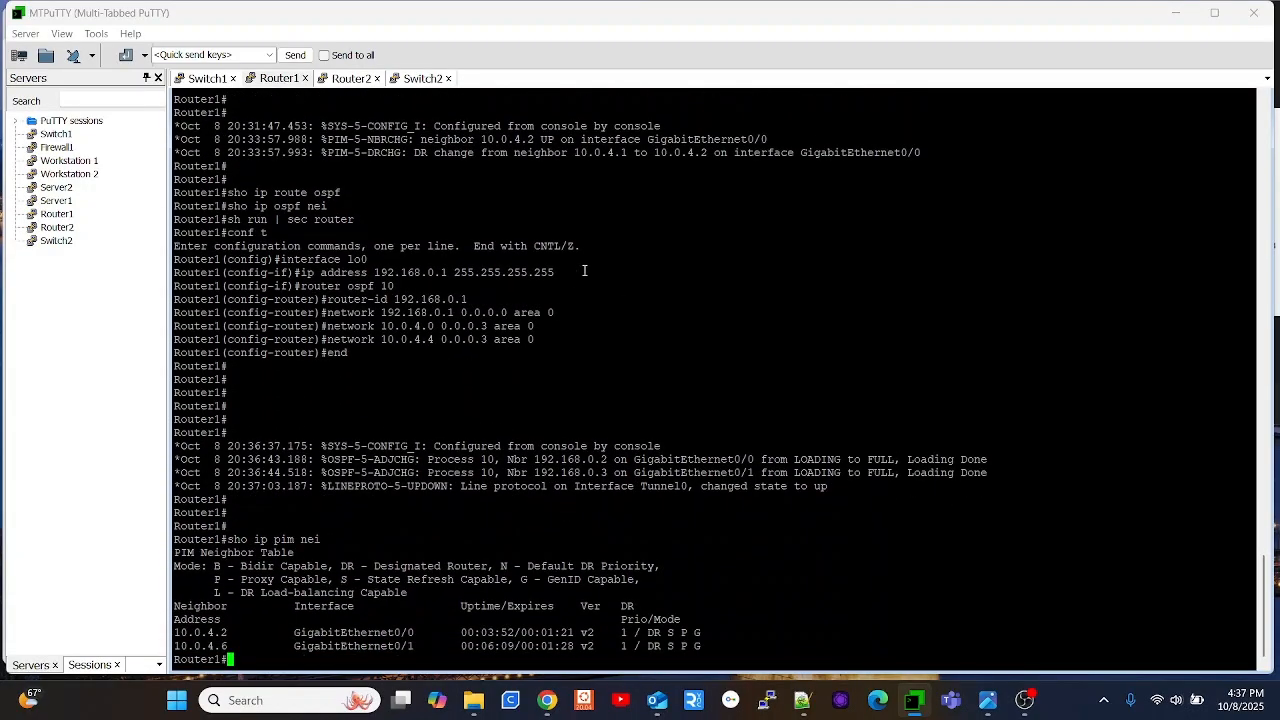
pyautogui.moveTo(238, 632); pyautogui.dragTo(176, 646)
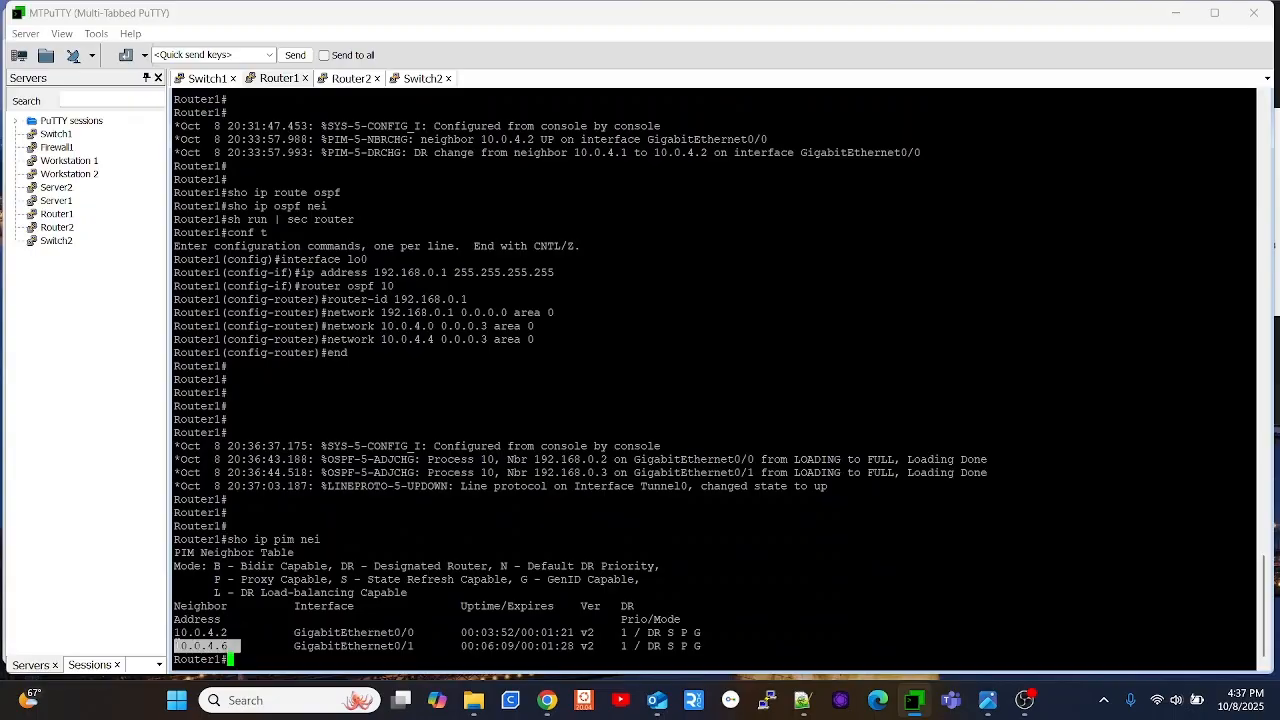
# - Display Router1's full multicast routing table with sho ip mroute, paging to the end
pyautogui.click(484, 560)
pyautogui.write('sho ip')
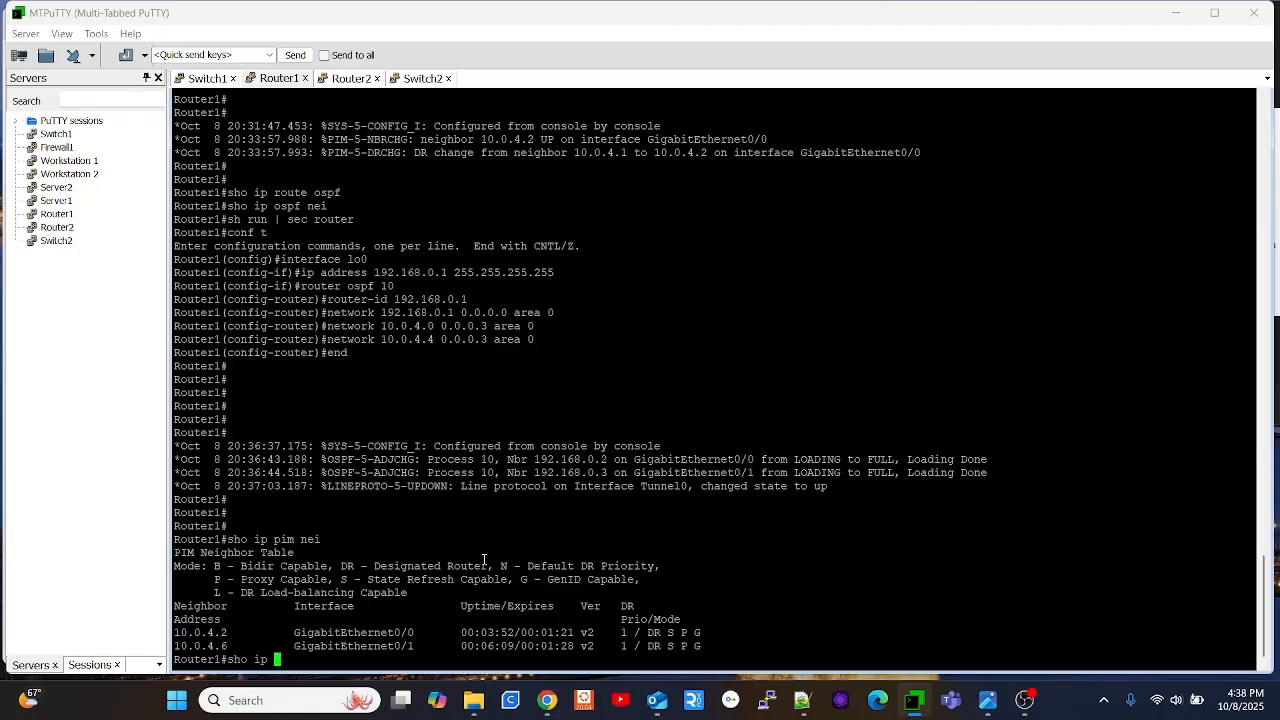
pyautogui.press('BackSpace')
pyautogui.write('ip mrout')
pyautogui.write('e')
pyautogui.press('Return')
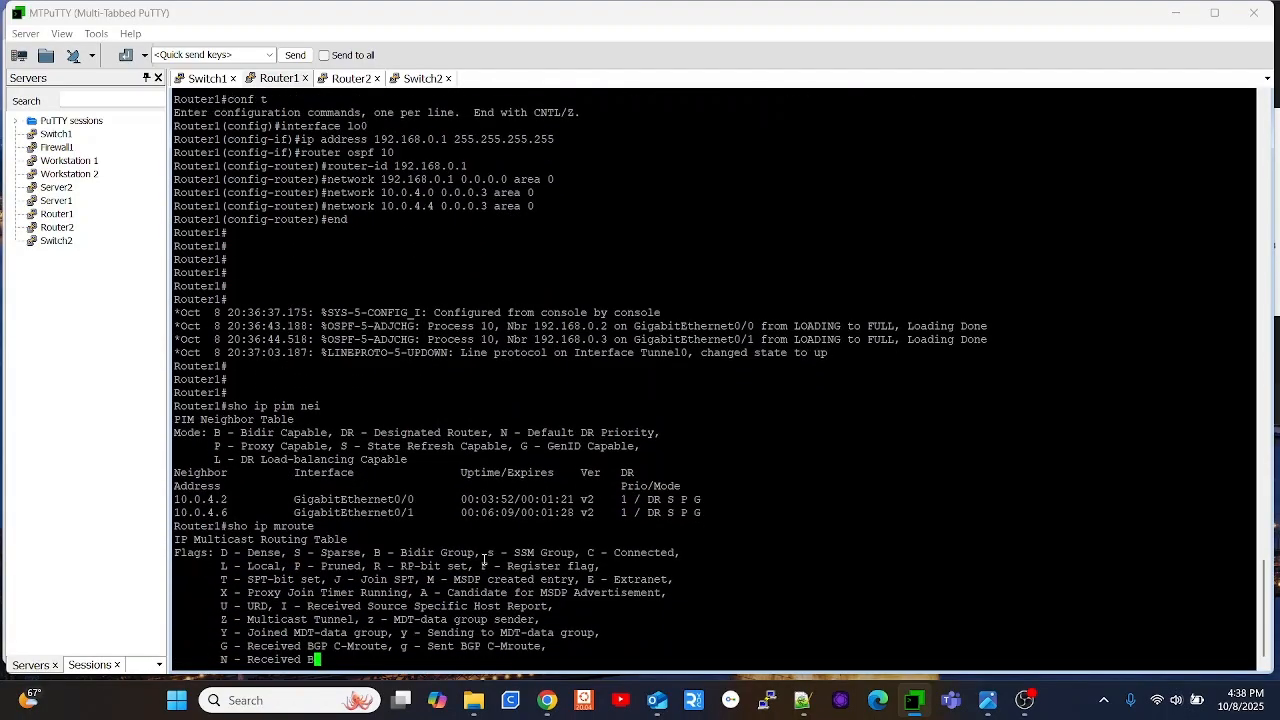
pyautogui.press('space')
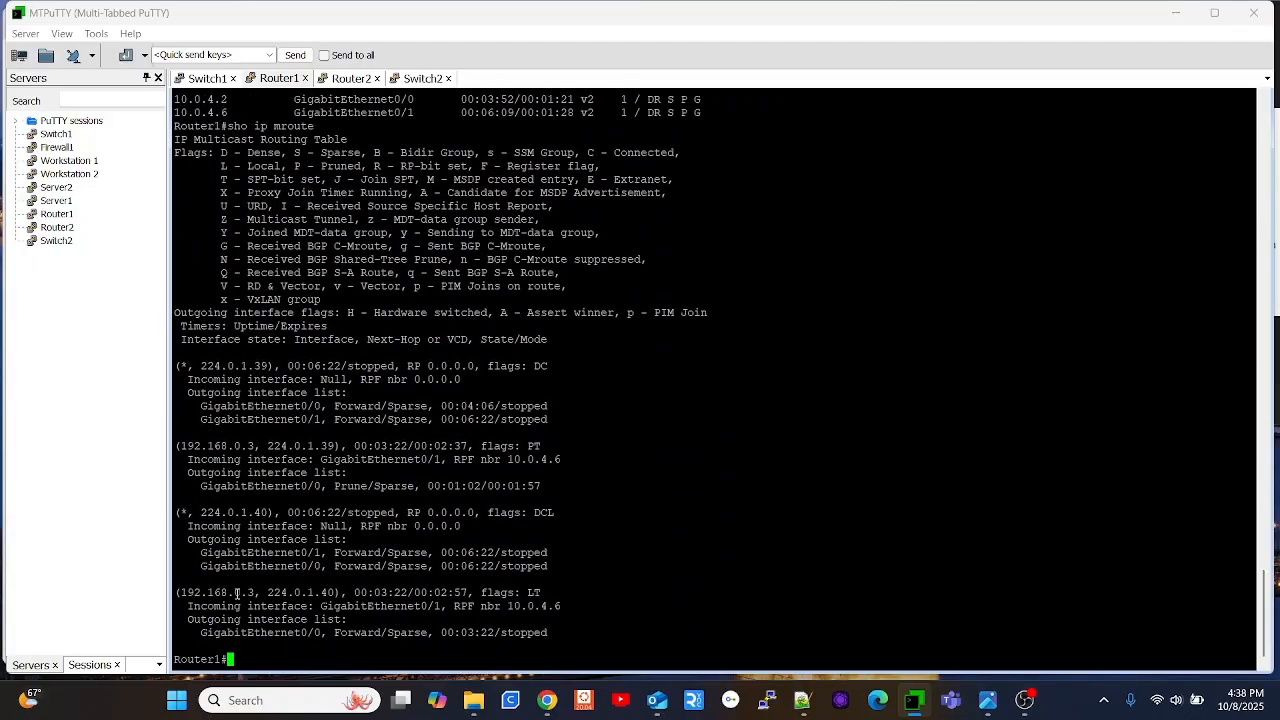
# - Go to the Switch1 session and display its full multicast routing table with sho ip mroute
pyautogui.click(202, 80)
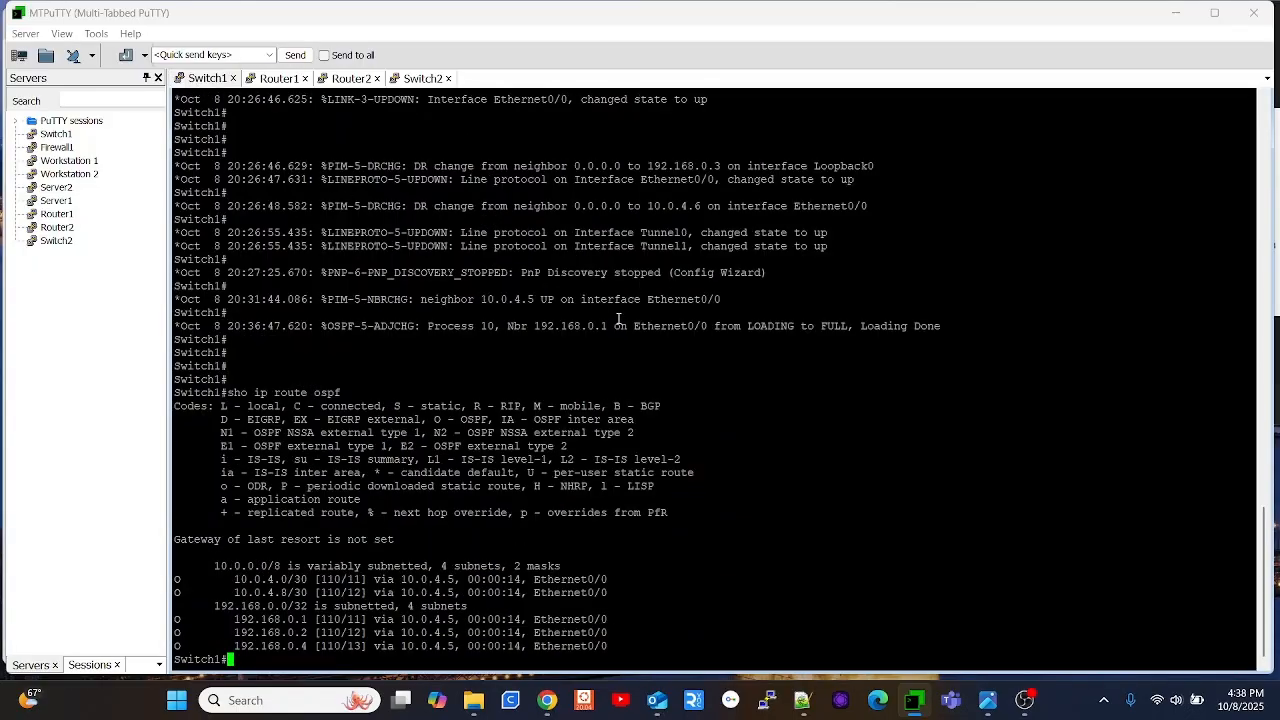
pyautogui.write('sho ')
pyautogui.write('ip pim')
pyautogui.press('BackSpace')
pyautogui.press('BackSpace')
pyautogui.press('BackSpace')
pyautogui.press('BackSpace')
pyautogui.write('mroute')
pyautogui.press('Return')
pyautogui.press('space')
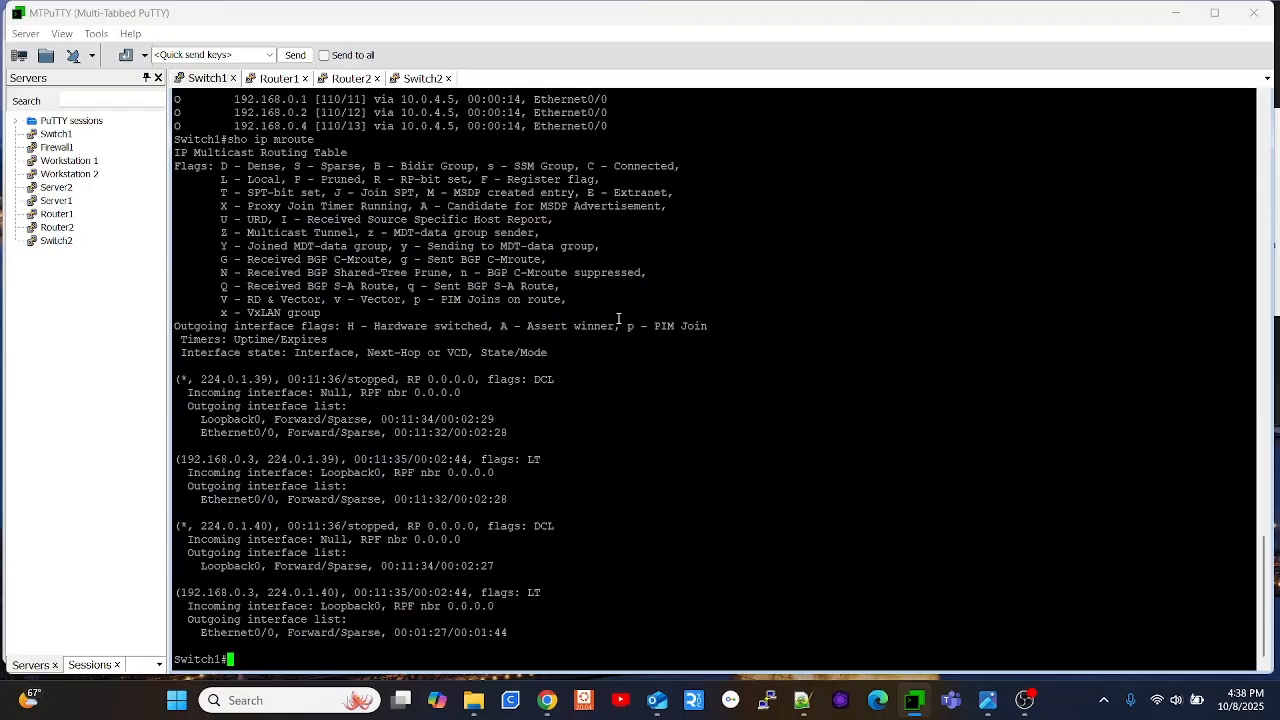
# - Go to the Switch2 session and try completing show ip auto, querying the command help for it
pyautogui.write('sho ip')
pyautogui.click(422, 78)
pyautogui.write('show ip aut')
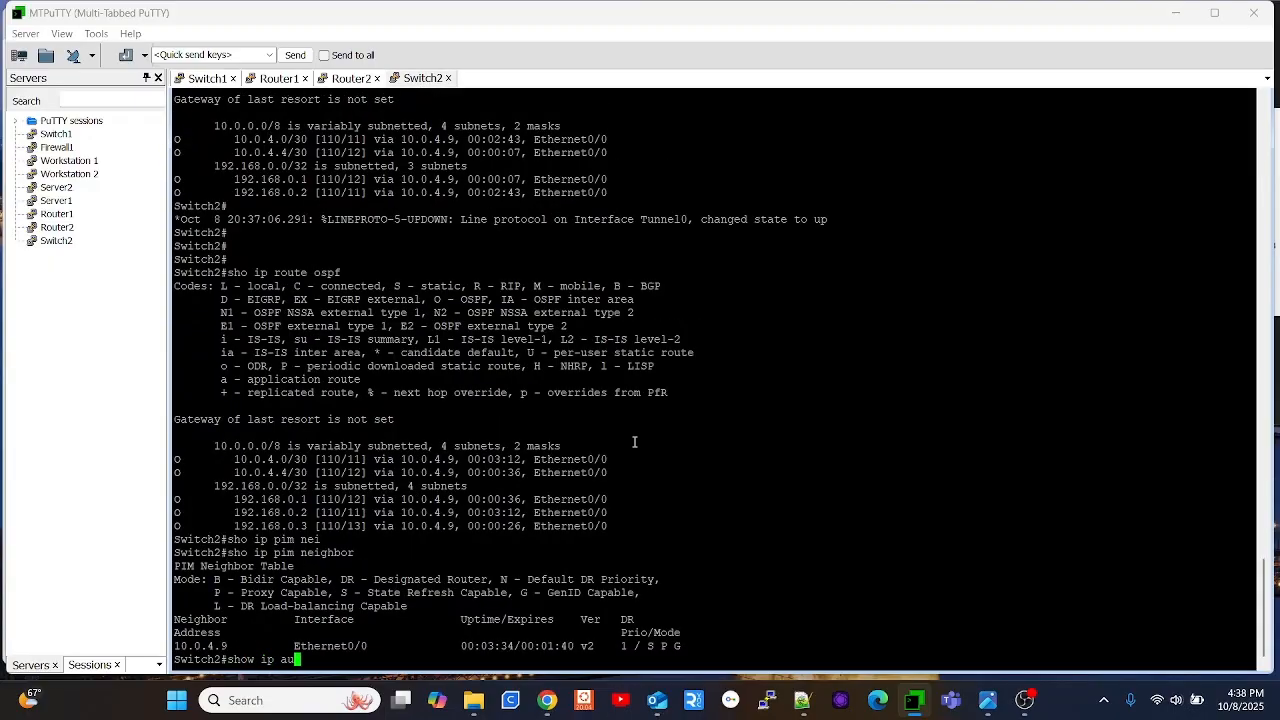
pyautogui.press('Tab')
pyautogui.write('o')
pyautogui.press('Tab')
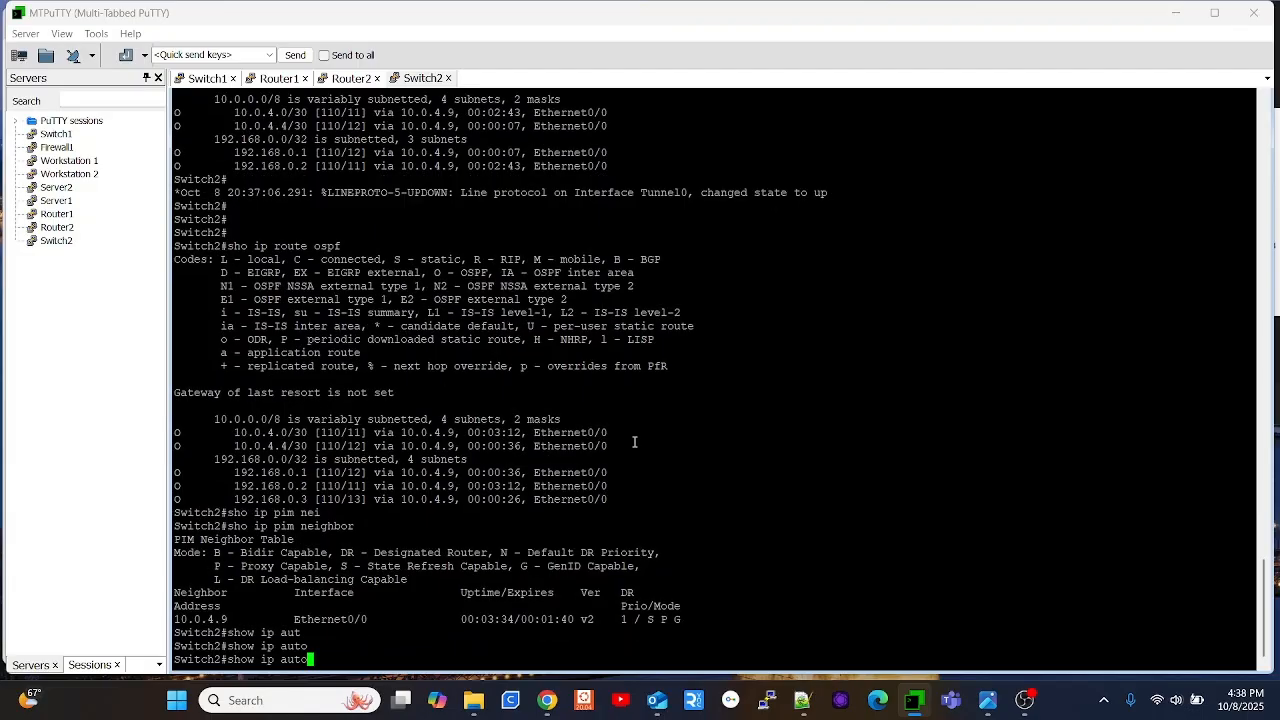
pyautogui.write('?')
# - Replace auto in the pending Switch2 command and run show ip pim autorp to display the Auto-RP information
pyautogui.press('BackSpace')
pyautogui.press('BackSpace')
pyautogui.press('BackSpace')
pyautogui.press('BackSpace')
pyautogui.write('pim aut')
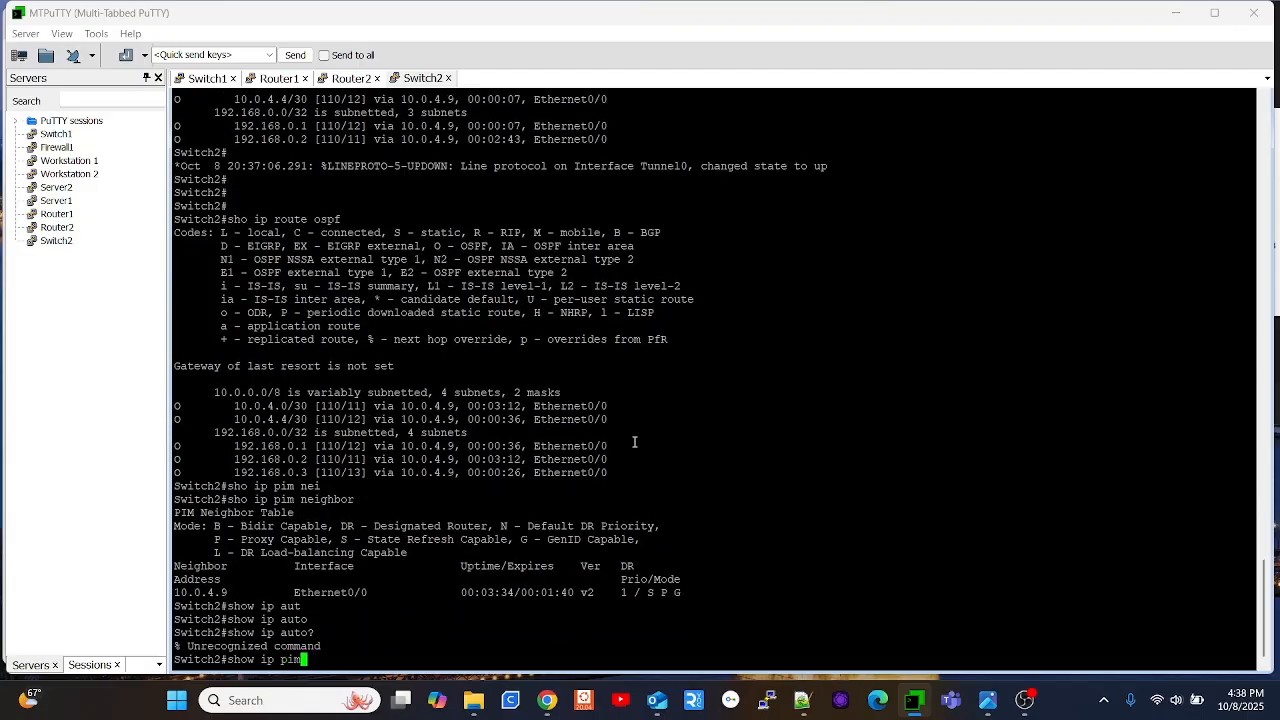
pyautogui.press('Tab')
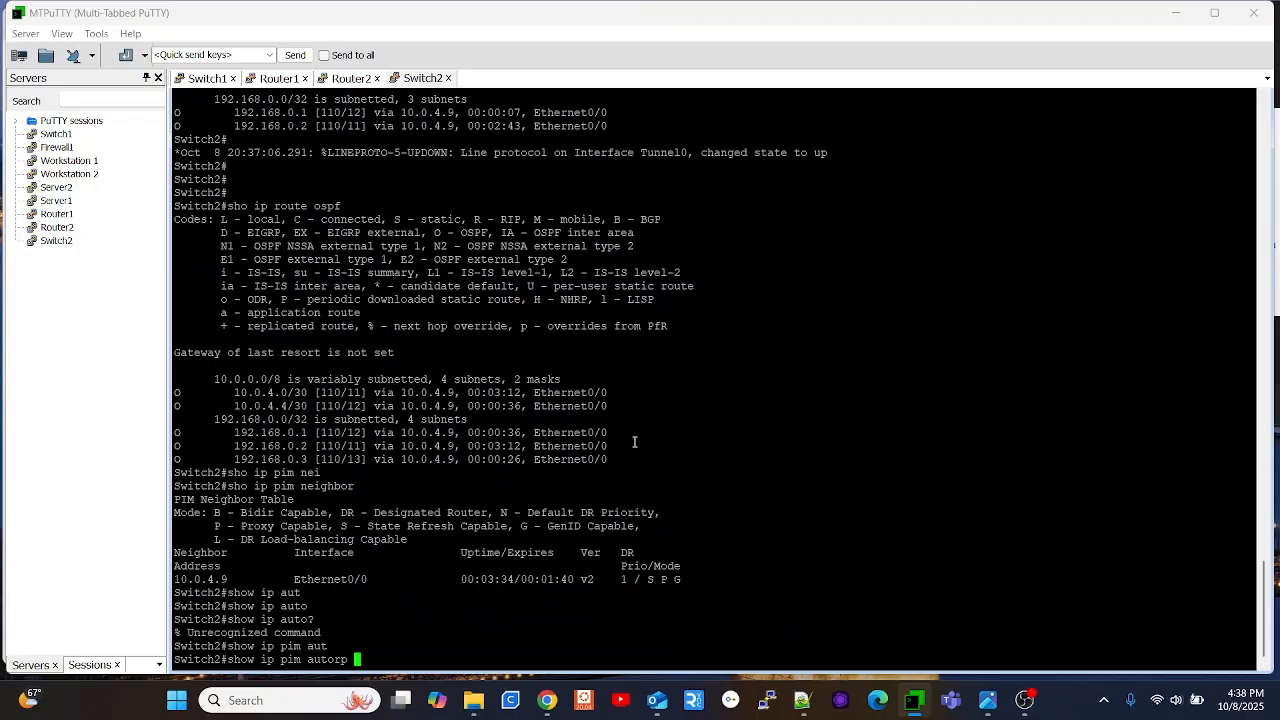
pyautogui.press('Return')
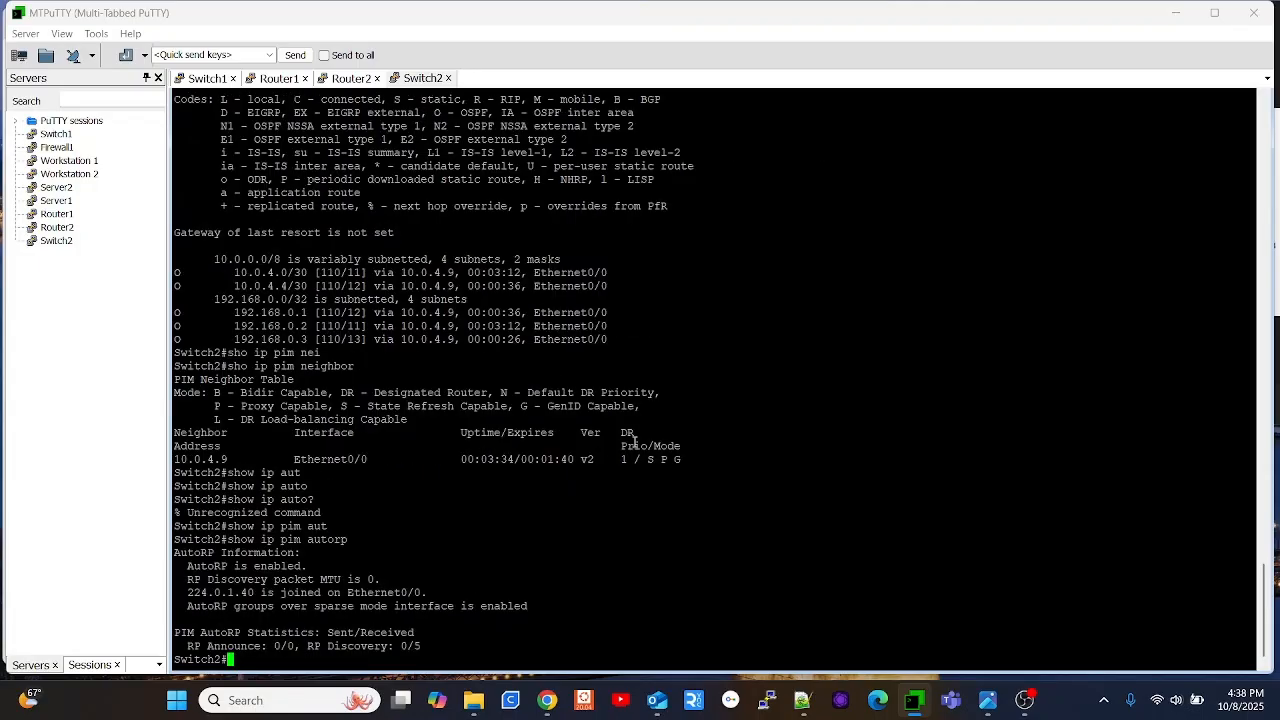
# - Check the Auto-RP output against the Multicast Network Diagram.png image and return to the Switch2 session
pyautogui.scroll(7, 668, 467)
pyautogui.scroll(-7, 493, 527)
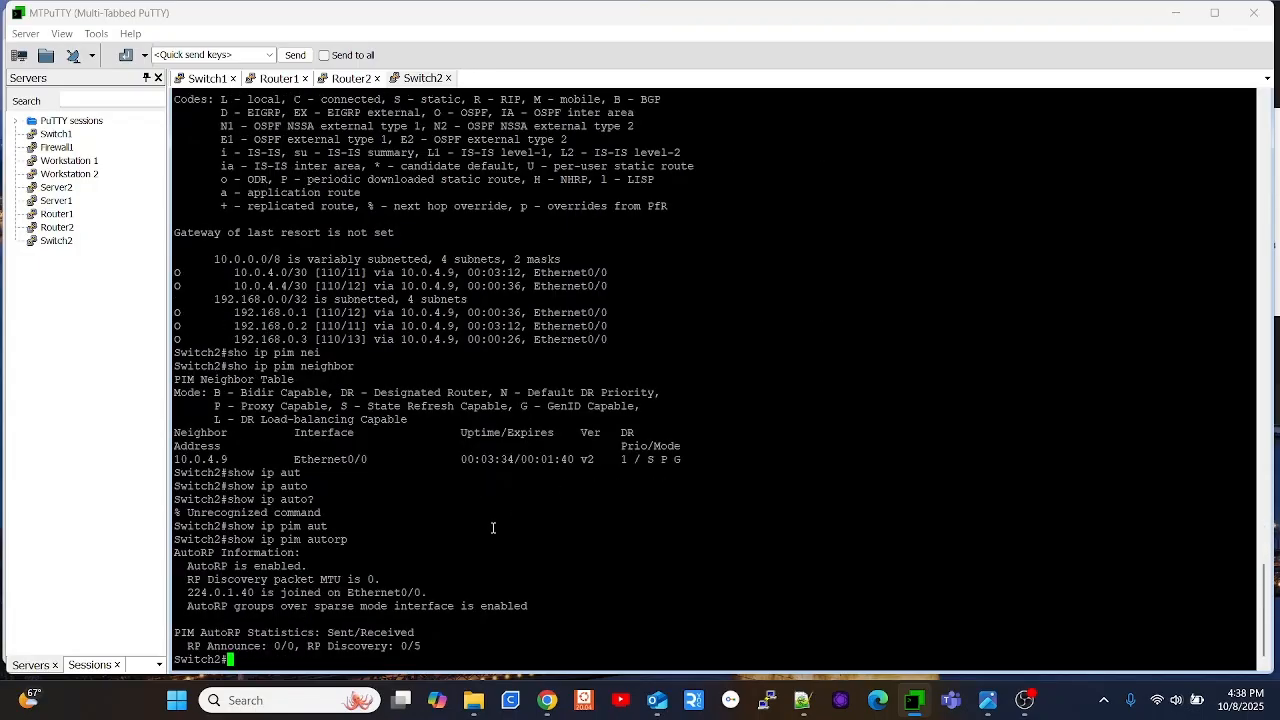
pyautogui.click(987, 700)
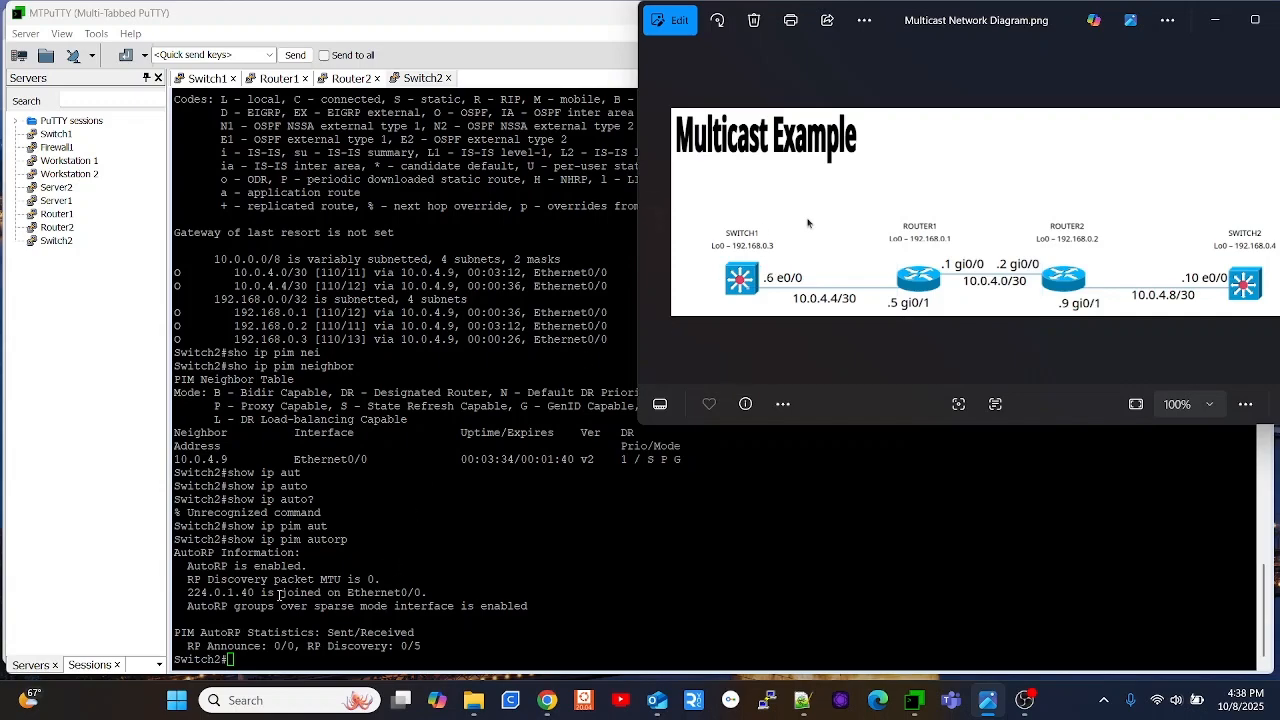
pyautogui.click(381, 560)
# - Try completing sho ip rp and sho ip auto on Switch2 and query the command help for auto
pyautogui.write('sho ')
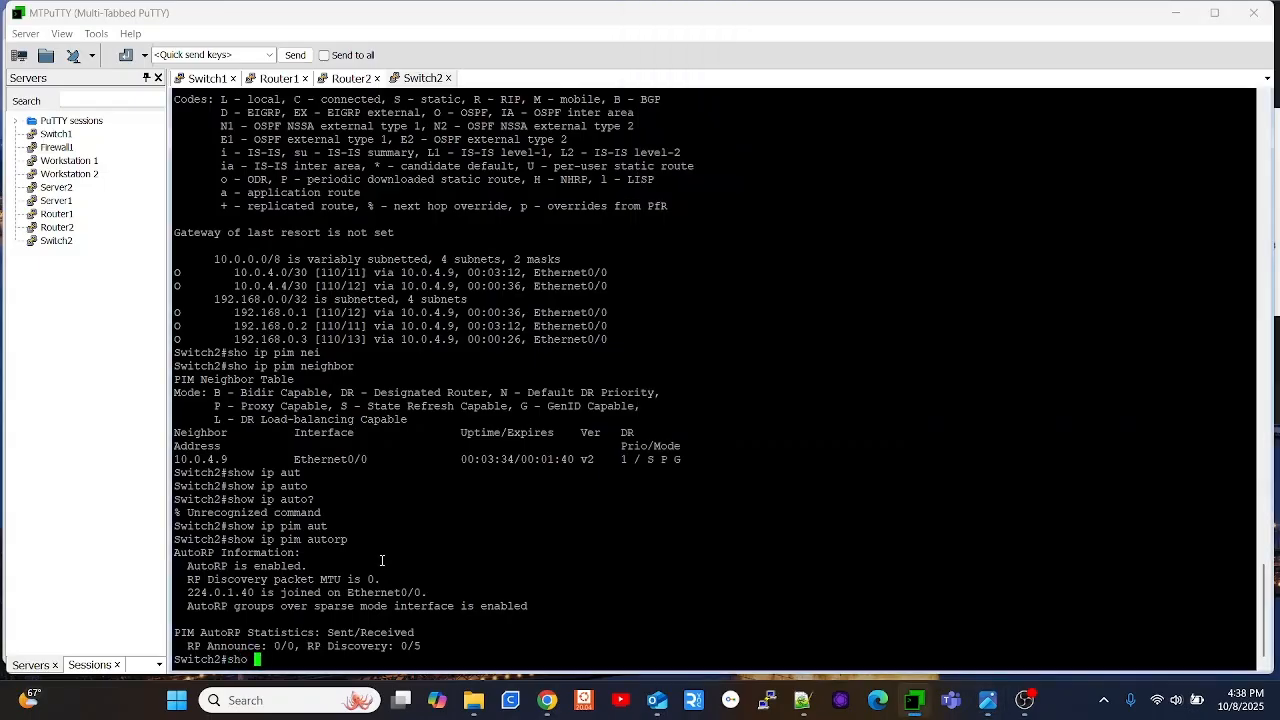
pyautogui.write('ip rp')
pyautogui.press('Tab')
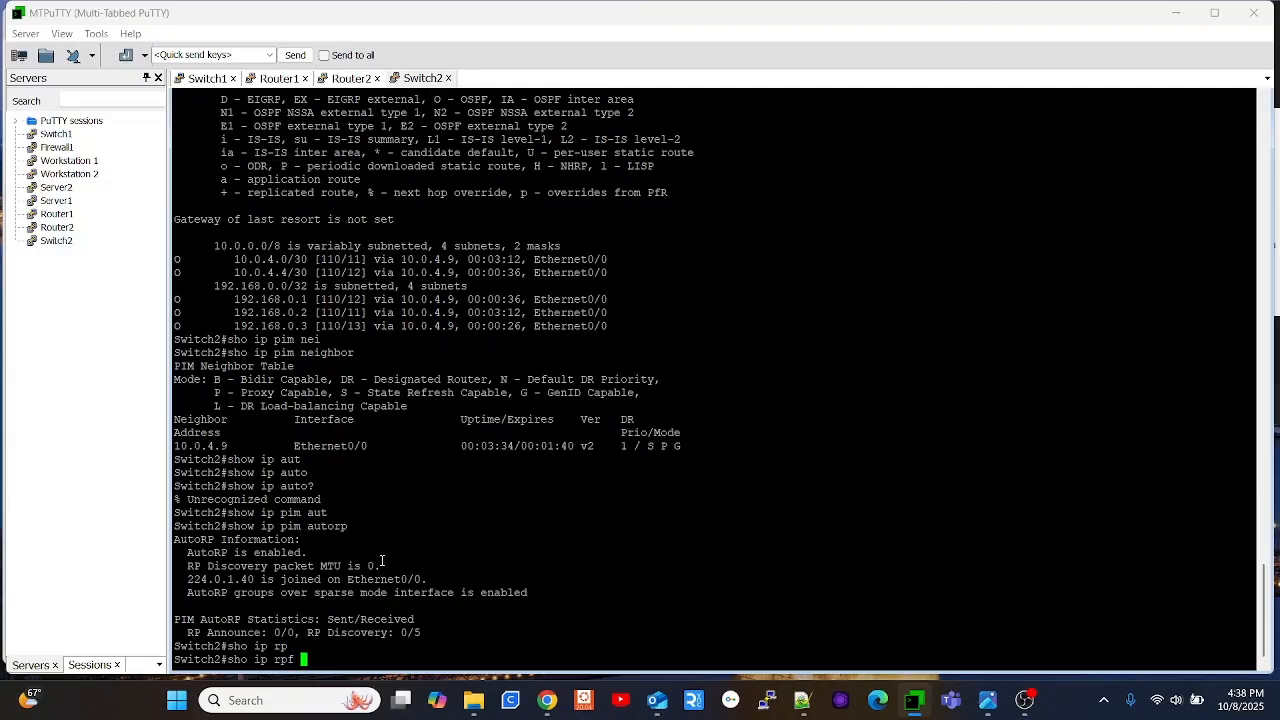
pyautogui.press('BackSpace')
pyautogui.press('BackSpace')
pyautogui.press('BackSpace')
pyautogui.press('BackSpace')
pyautogui.write('au')
pyautogui.press('Tab')
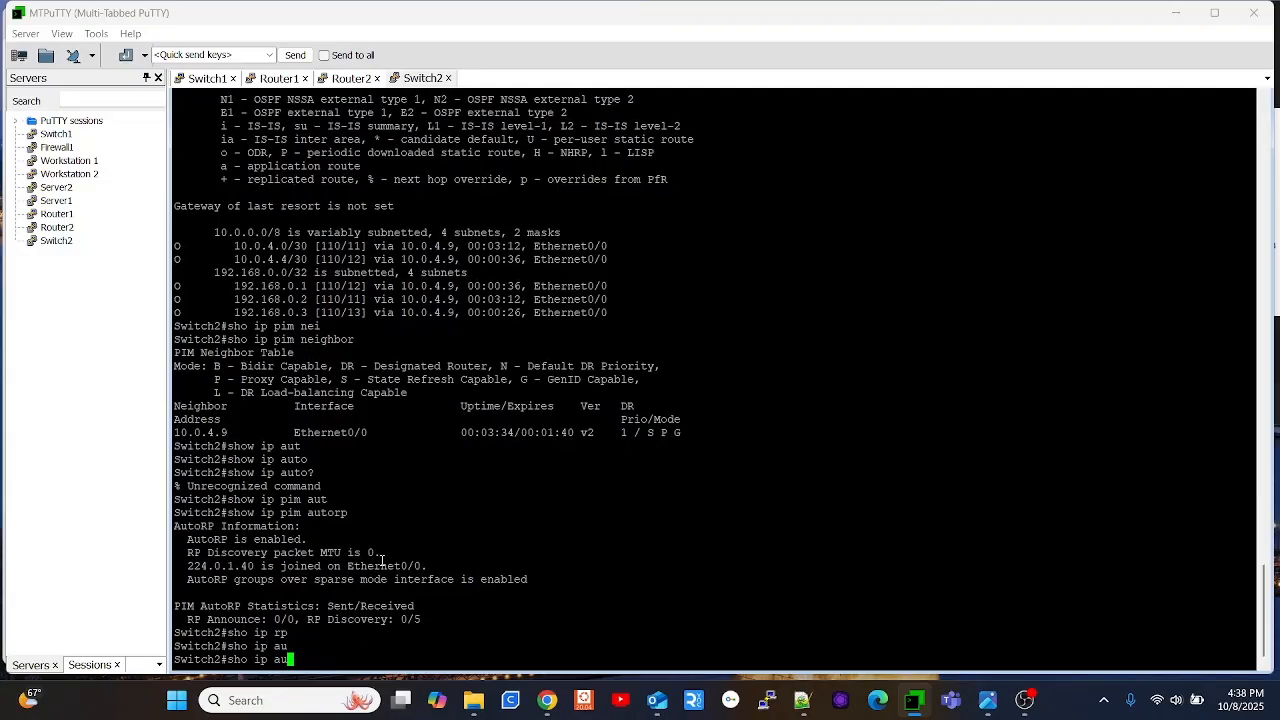
pyautogui.write('to')
pyautogui.press('Tab')
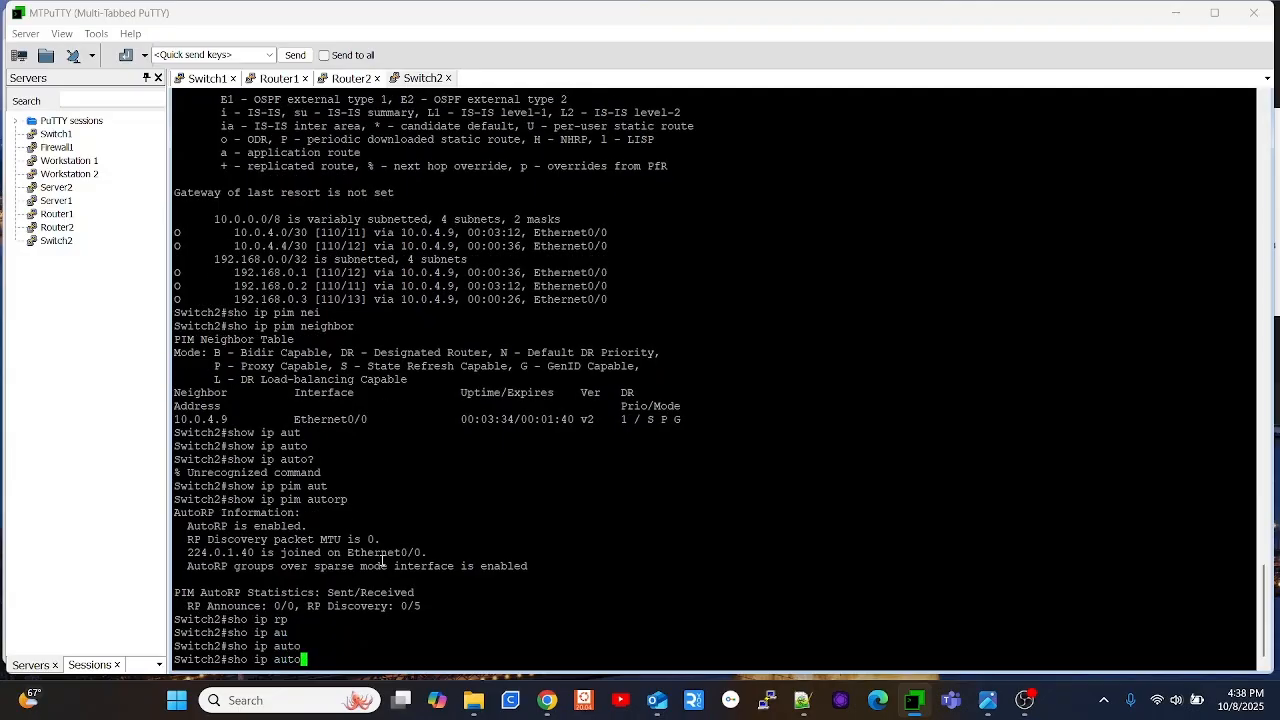
pyautogui.write('?')
# - Query the options of sho ip pim autorp on Switch2 and run the command without any modifier
pyautogui.press('BackSpace')
pyautogui.press('BackSpace')
pyautogui.press('BackSpace')
pyautogui.press('BackSpace')
pyautogui.write('pim au')
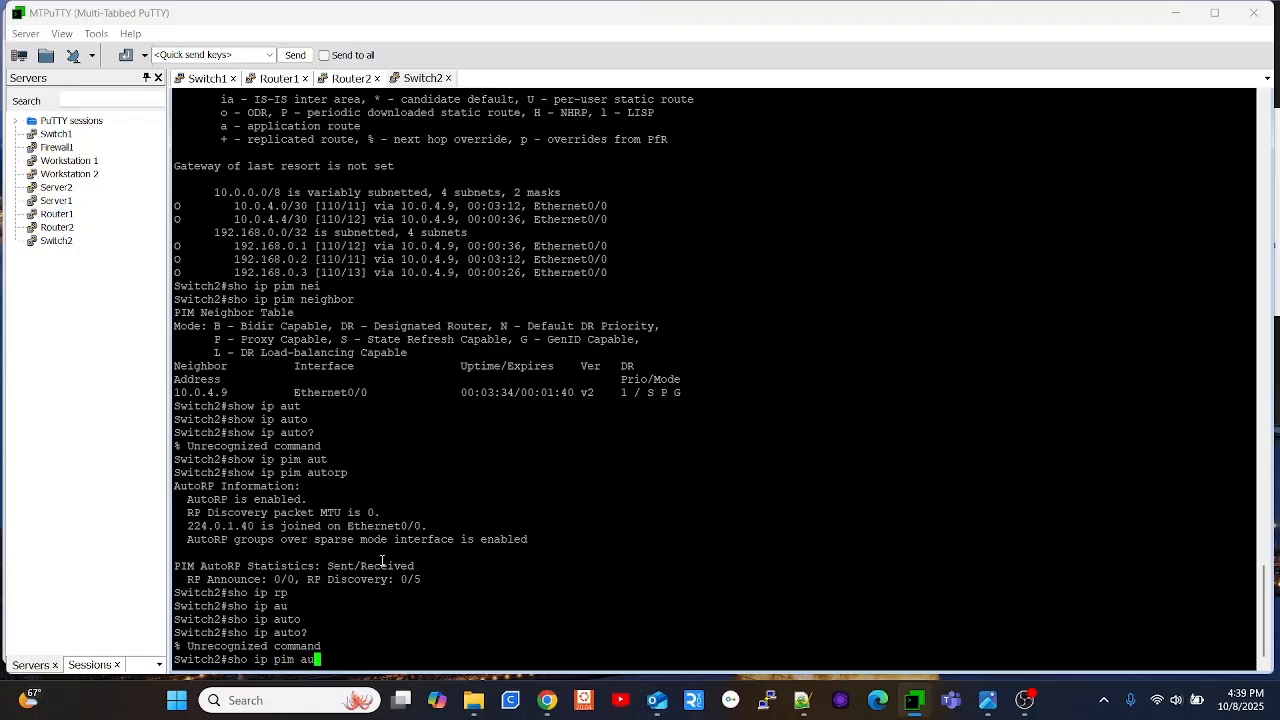
pyautogui.press('Tab')
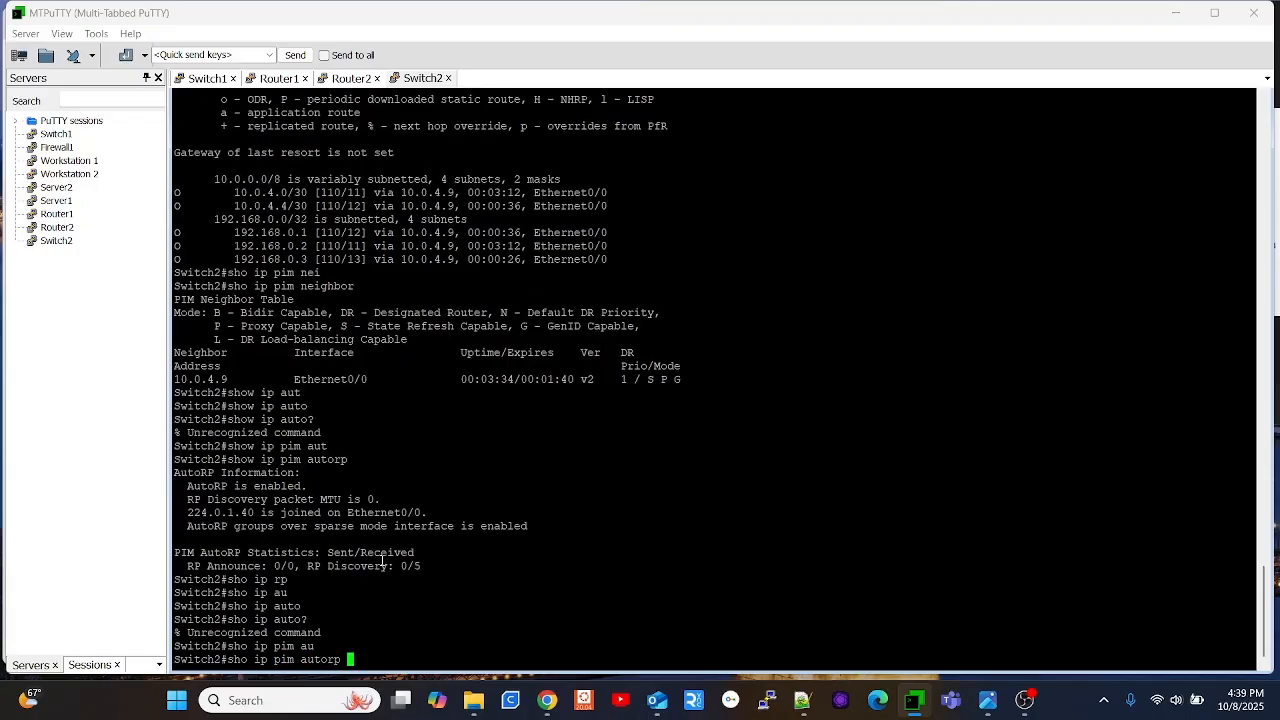
pyautogui.write('?')
pyautogui.press('Return')
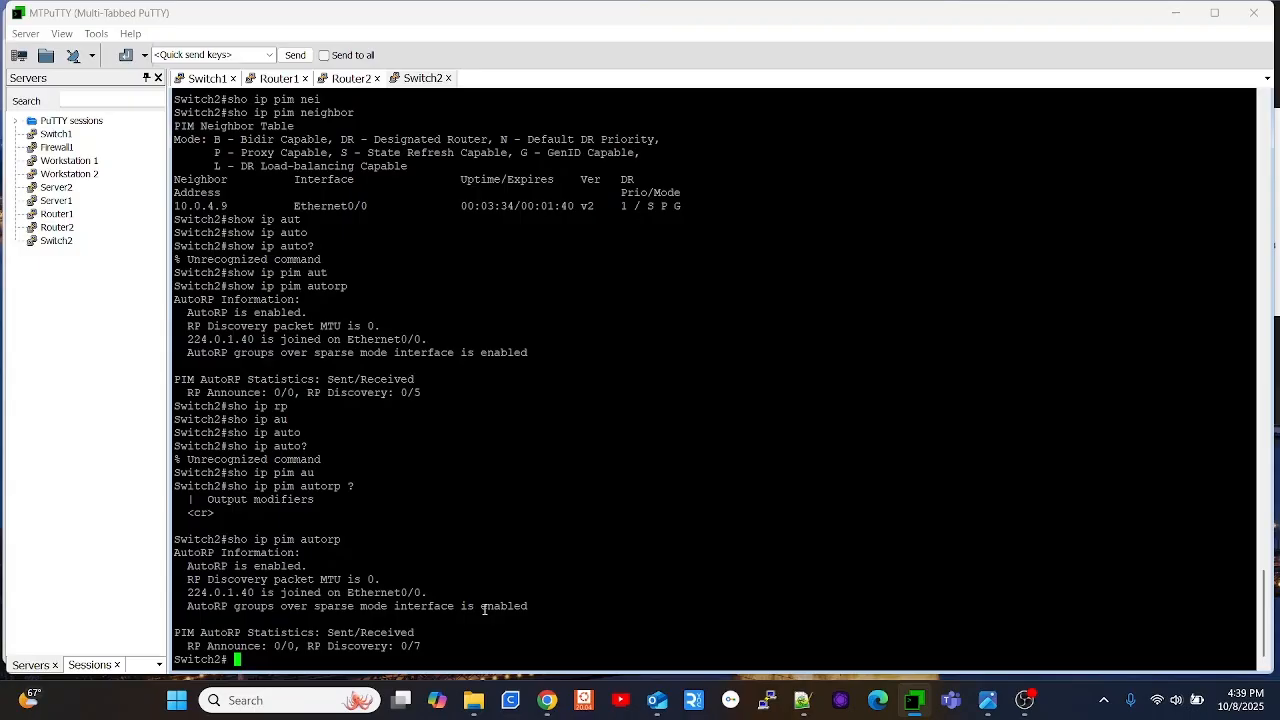
# - Display Switch2's full multicast routing table with sho ip mroute, paging to the end
pyautogui.write('sho ip pim autor')
pyautogui.press('BackSpace')
pyautogui.press('BackSpace')
pyautogui.press('BackSpace')
pyautogui.press('BackSpace')
pyautogui.press('BackSpace')
pyautogui.write('mo')
pyautogui.write('oute')
pyautogui.press('Return')
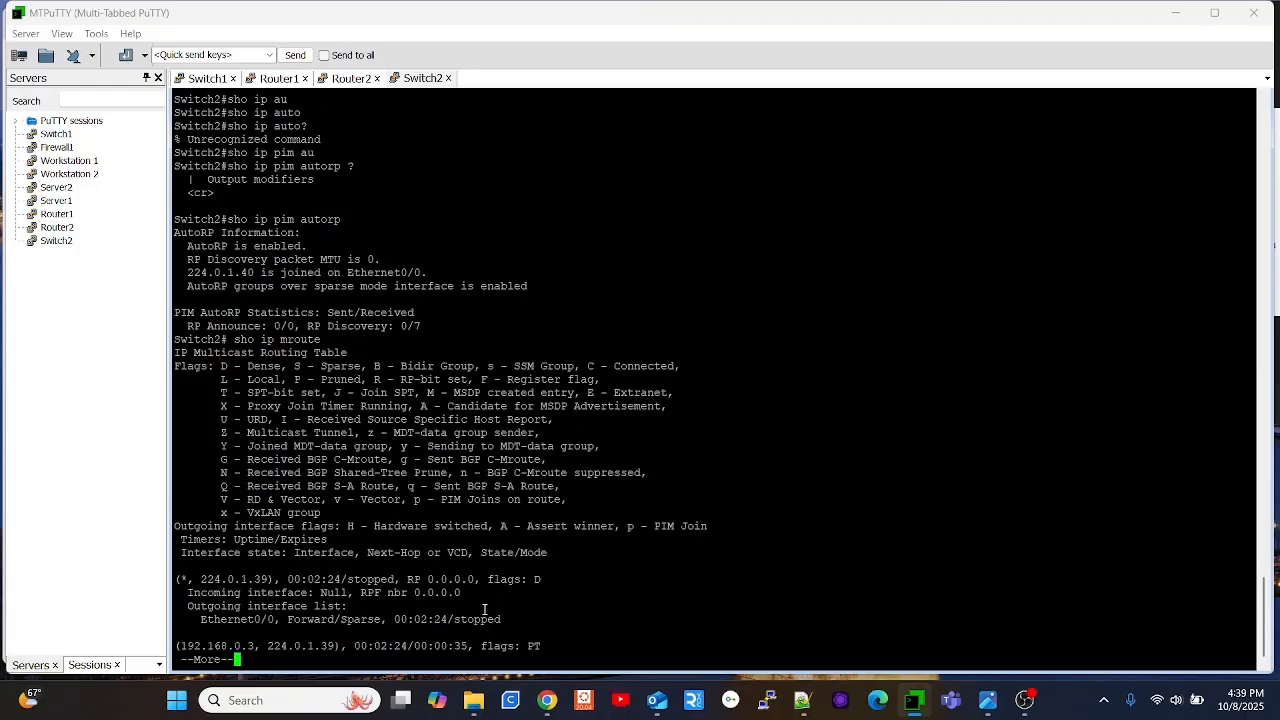
pyautogui.press('space')
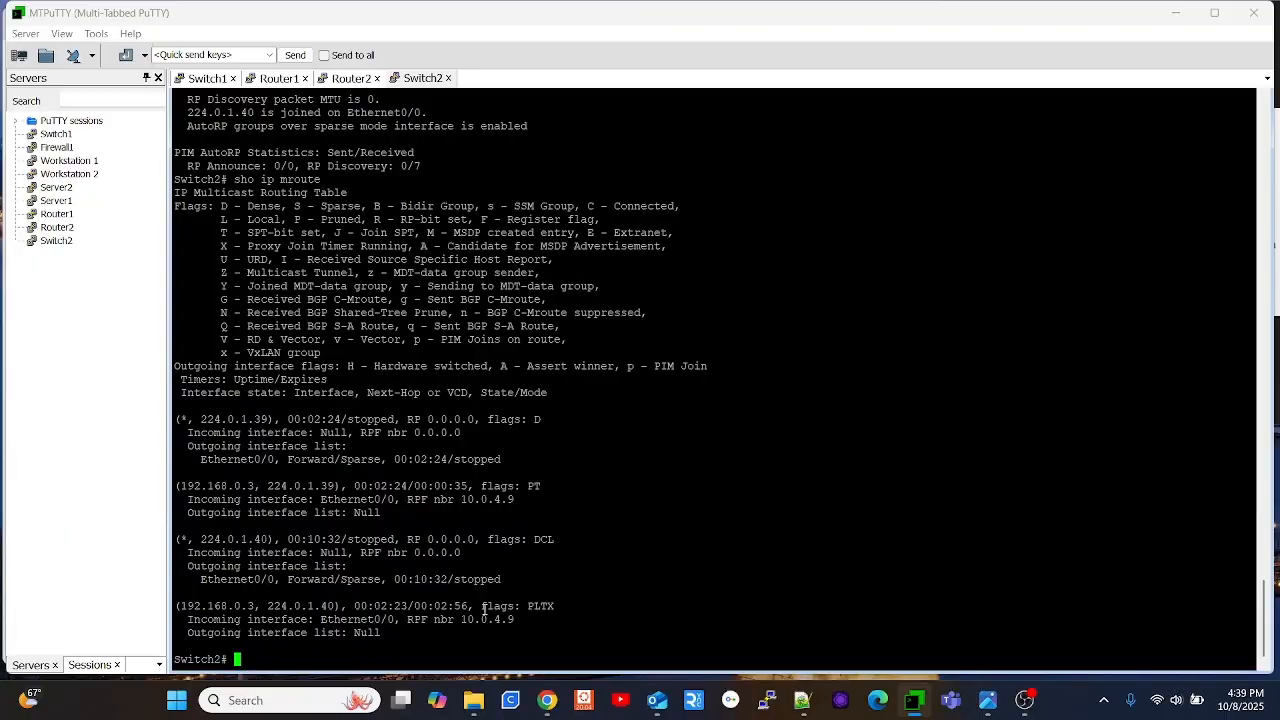